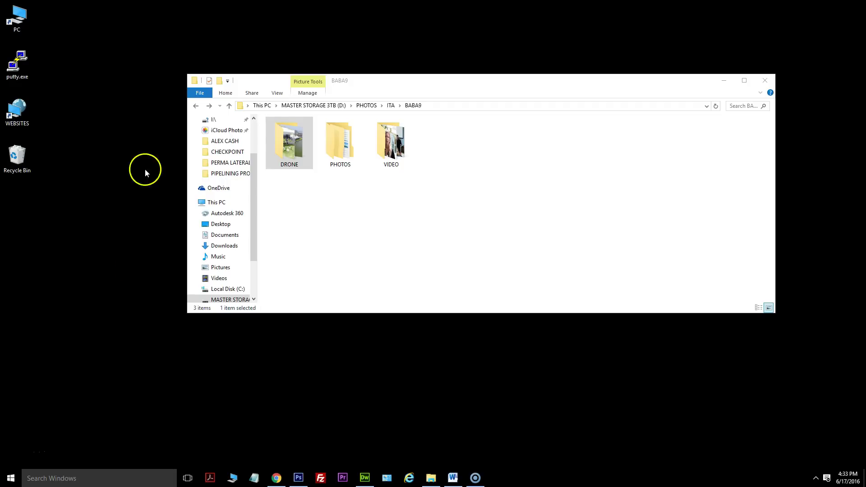
Resize the BABA9 window and look inside its DRONE and PHOTOS folders.
{"action": "left_click_drag", "start_coordinate": [188, 74], "coordinate": [300, 42]}
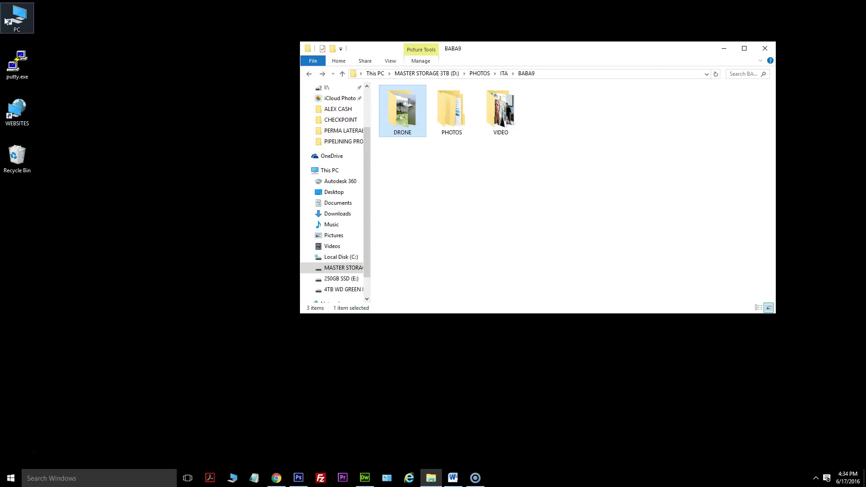
{"action": "double_click", "coordinate": [396, 112]}
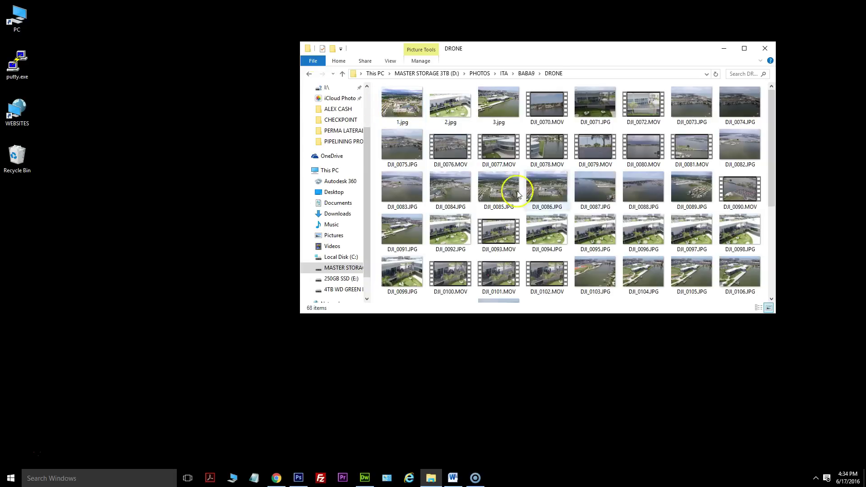
{"action": "left_click", "coordinate": [309, 74]}
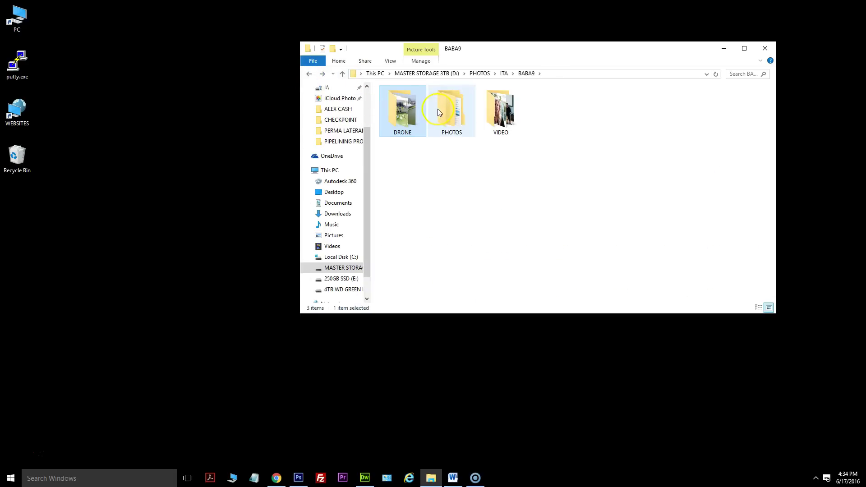
{"action": "left_click", "coordinate": [451, 108]}
{"action": "key", "text": "Return"}
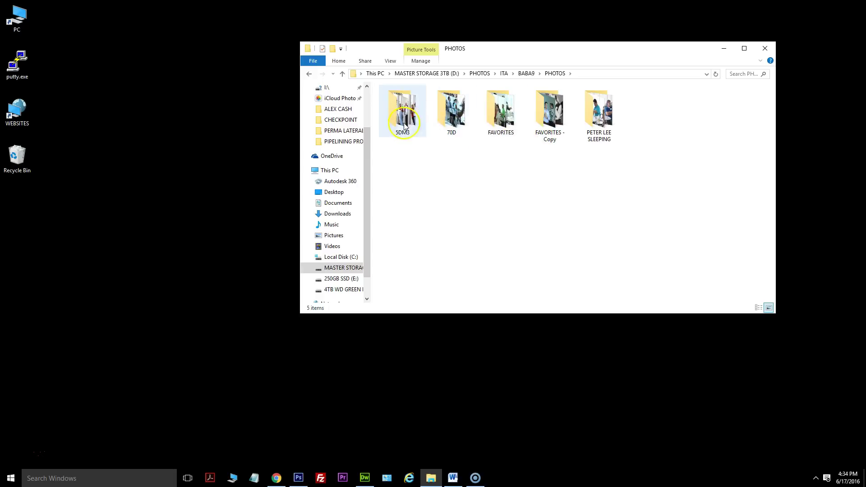
{"action": "left_click", "coordinate": [309, 74]}
Look inside the VIDEO folder, then go up to ITA and reopen BABA9.
{"action": "left_click", "coordinate": [507, 120]}
{"action": "double_click", "coordinate": [508, 120]}
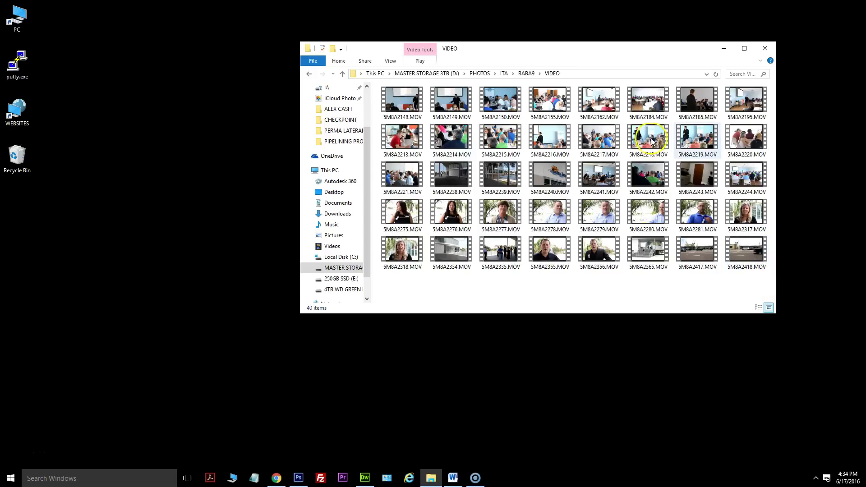
{"action": "left_click", "coordinate": [309, 73]}
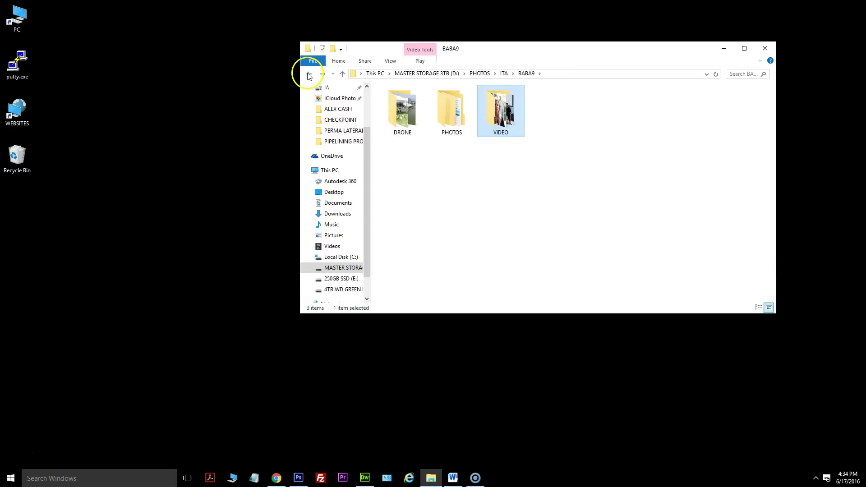
{"action": "left_click", "coordinate": [504, 73]}
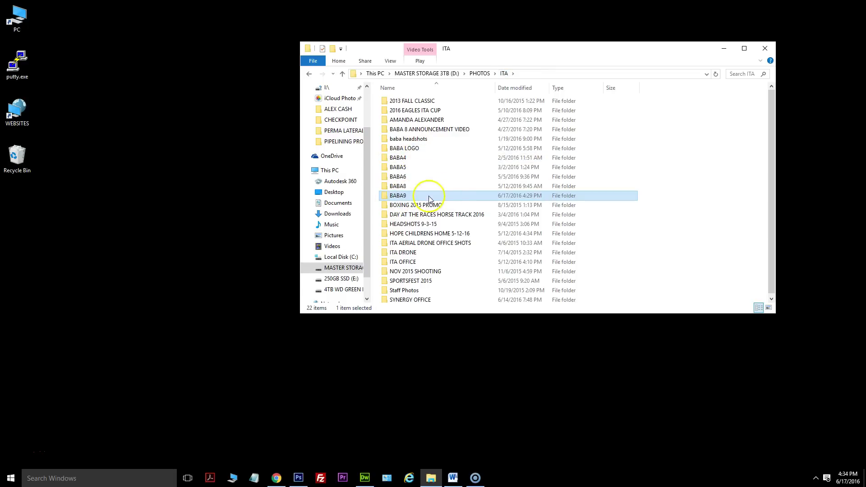
{"action": "double_click", "coordinate": [403, 197]}
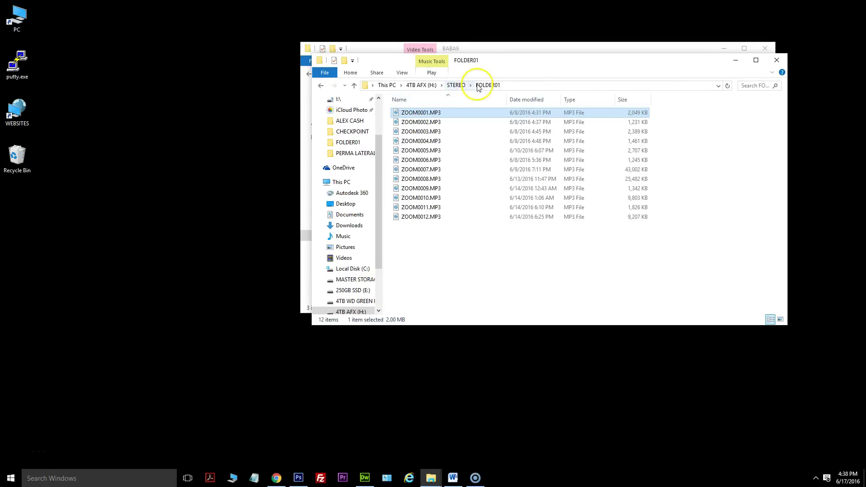
Navigate through This PC to 4TB AFX (H:) › STEREO › FOLDER01.
{"action": "left_click", "coordinate": [421, 86]}
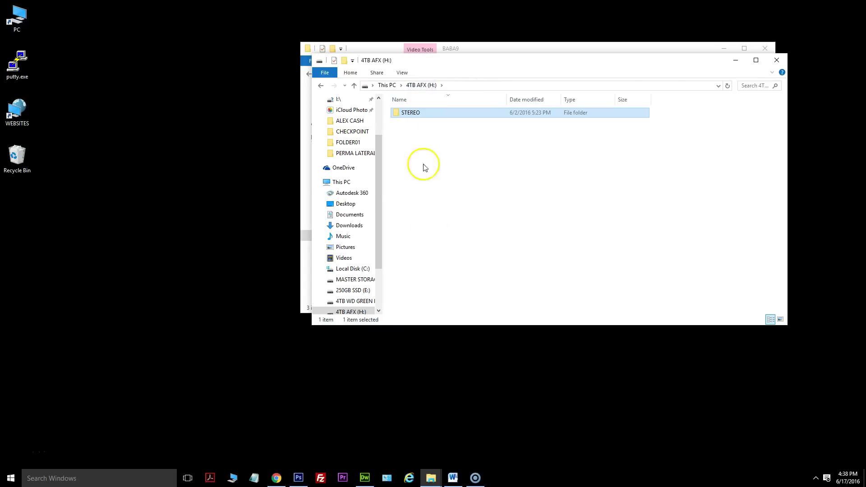
{"action": "left_click", "coordinate": [386, 86]}
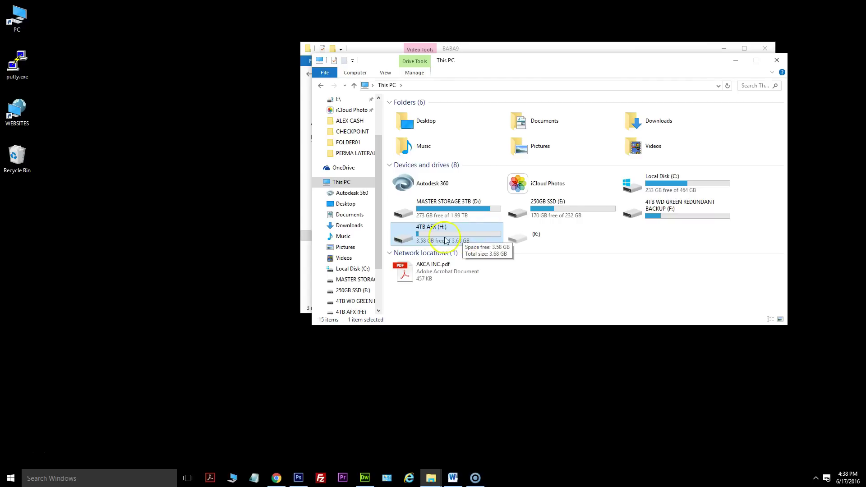
{"action": "double_click", "coordinate": [447, 238]}
{"action": "left_click", "coordinate": [423, 117]}
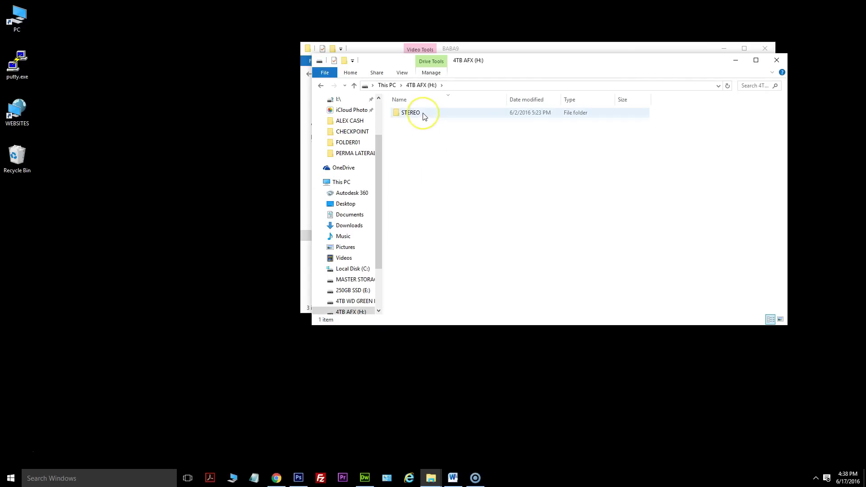
{"action": "double_click", "coordinate": [423, 116]}
{"action": "double_click", "coordinate": [424, 118]}
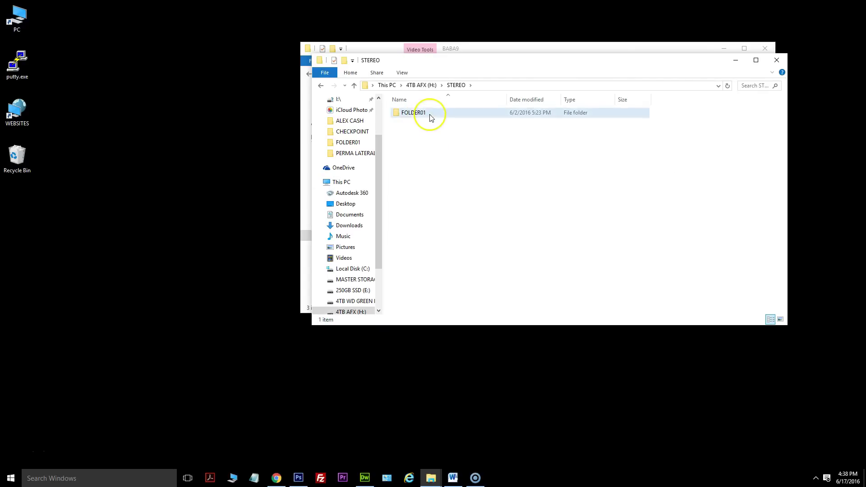
Select ZOOM0001.MP3 through ZOOM0006.MP3 and move the window down-left.
{"action": "left_click", "coordinate": [418, 114]}
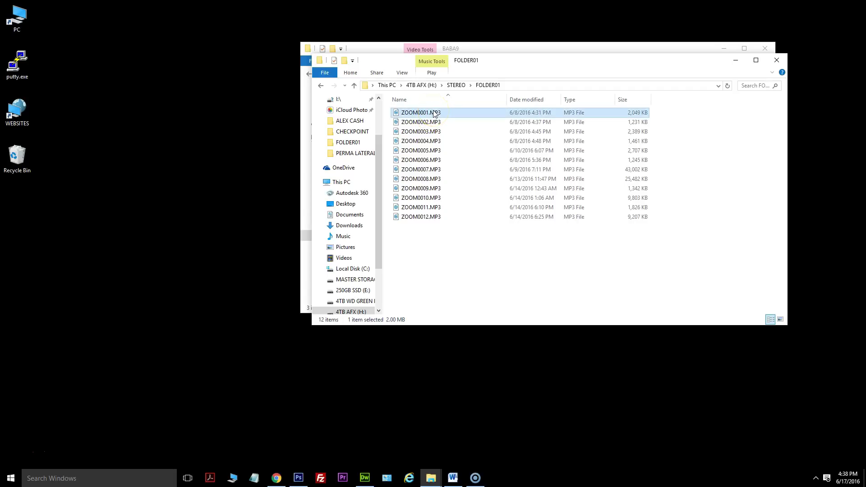
{"action": "left_click", "coordinate": [438, 163], "text": "shift"}
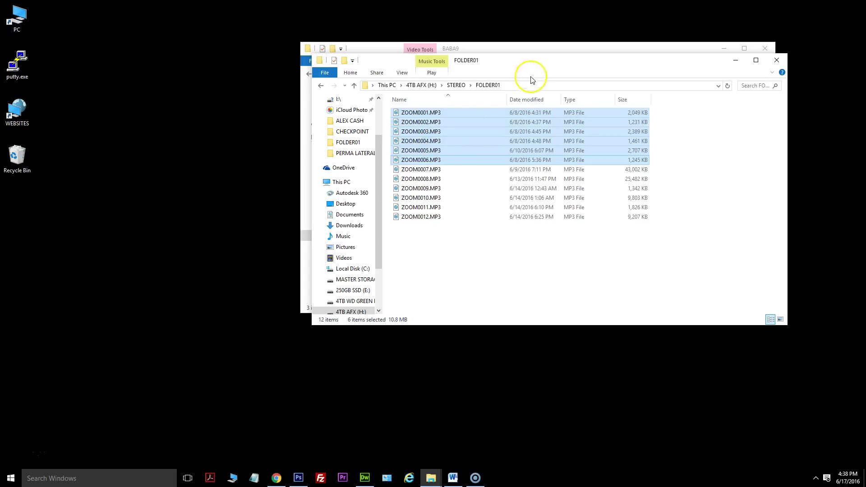
{"action": "left_click_drag", "start_coordinate": [577, 64], "coordinate": [288, 158]}
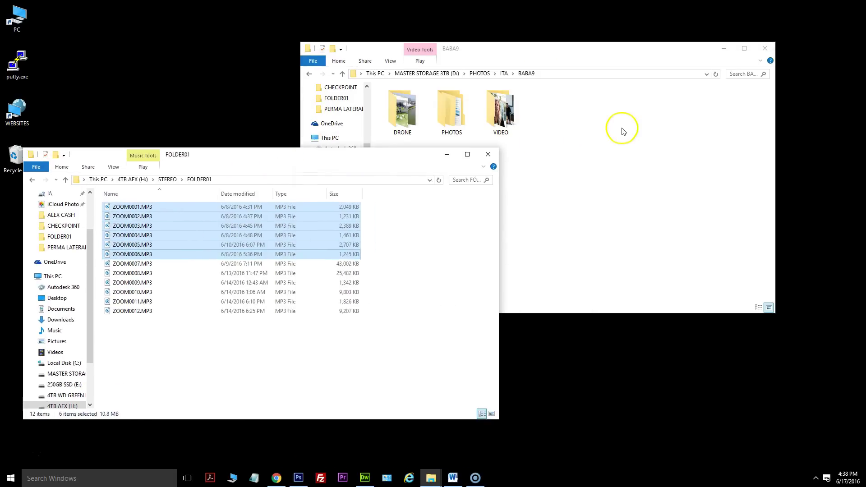
Create a new folder named AUDIO inside BABA9.
{"action": "right_click", "coordinate": [624, 130]}
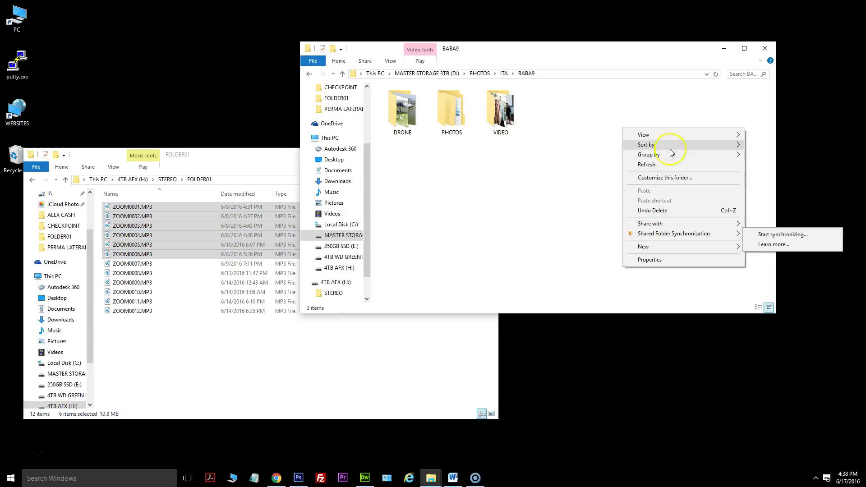
{"action": "mouse_move", "coordinate": [659, 245]}
{"action": "left_click", "coordinate": [615, 247]}
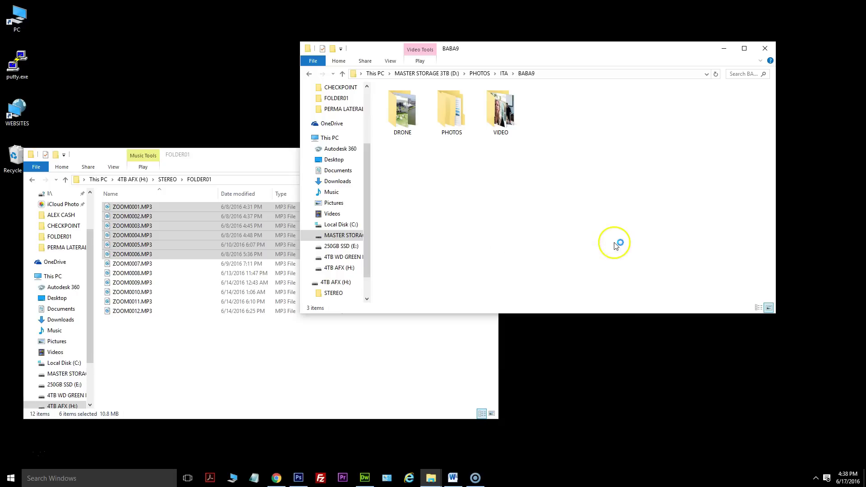
{"action": "type", "text": "AUDIO"}
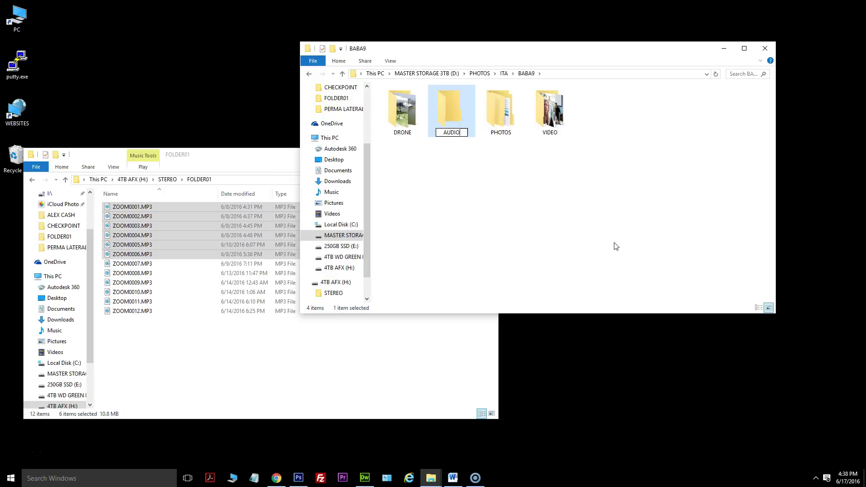
{"action": "key", "text": "Return"}
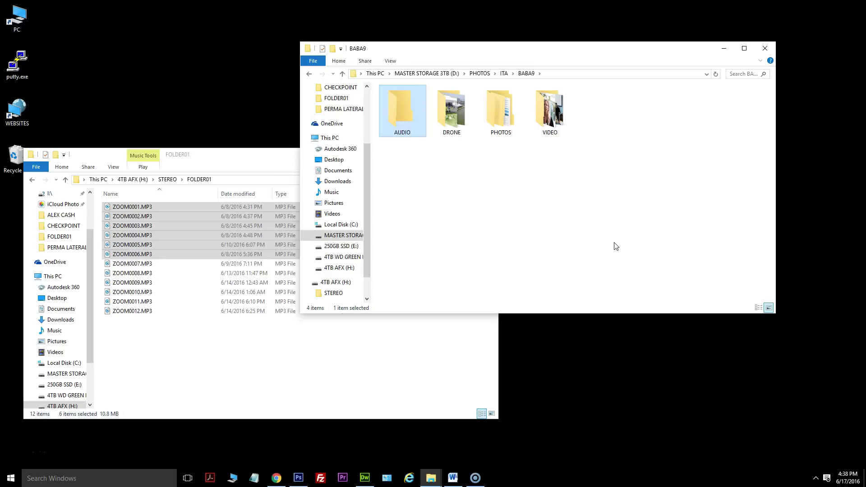
Move the six ZOOM MP3s into AUDIO and close the FOLDER01 window.
{"action": "left_click_drag", "start_coordinate": [136, 216], "coordinate": [401, 128]}
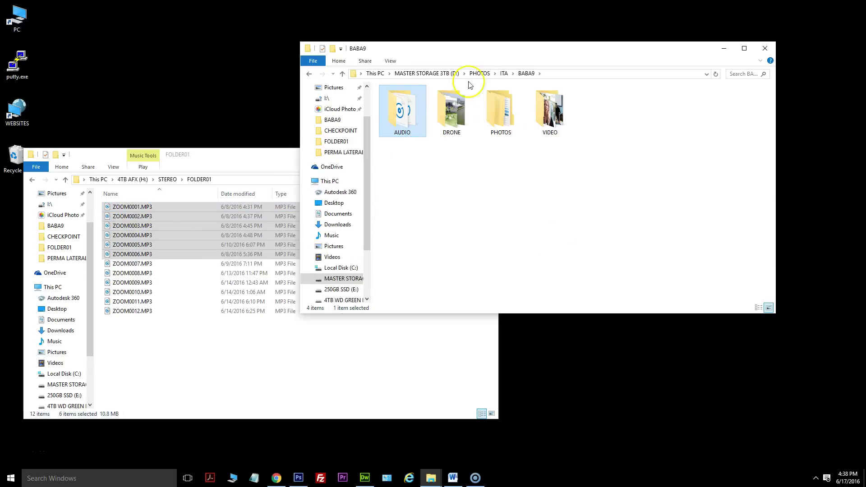
{"action": "left_click", "coordinate": [231, 167]}
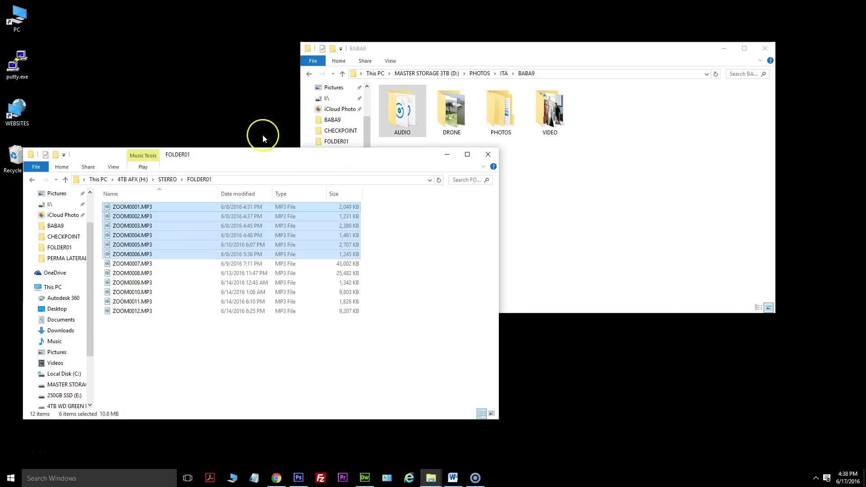
{"action": "left_click", "coordinate": [489, 155]}
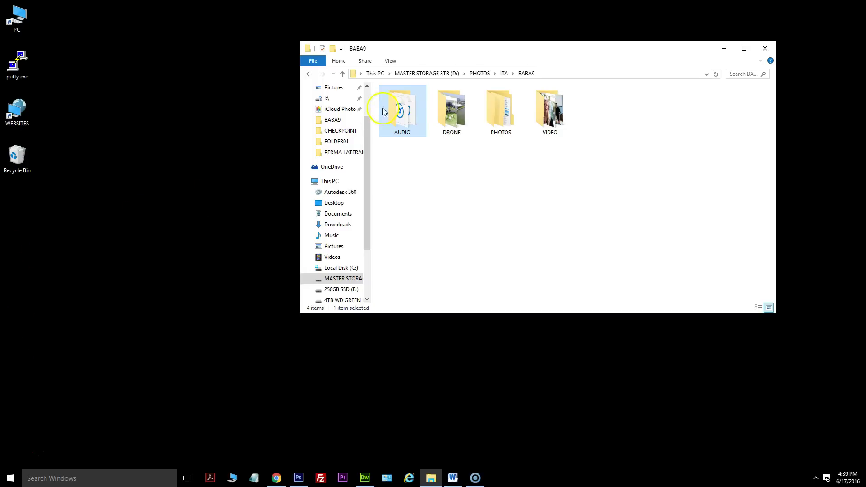
{"action": "left_click", "coordinate": [609, 154]}
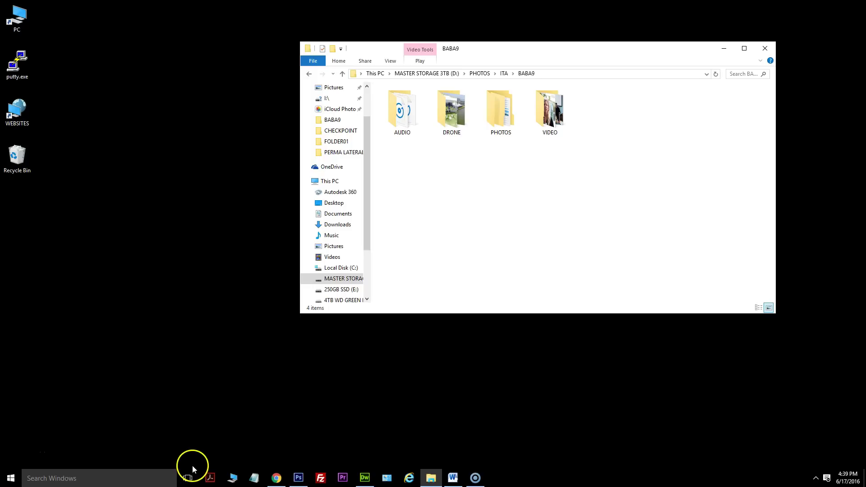
Launch Premiere Pro and start a new project from the Welcome screen.
{"action": "left_click", "coordinate": [343, 479]}
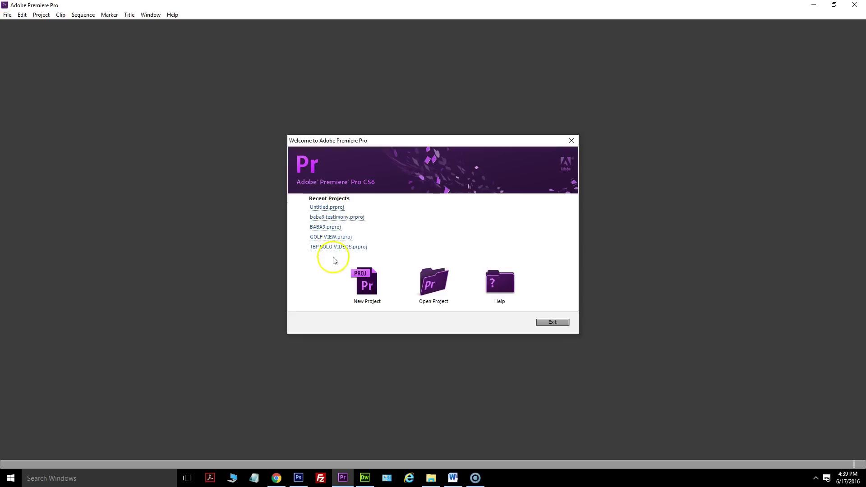
{"action": "left_click", "coordinate": [369, 293]}
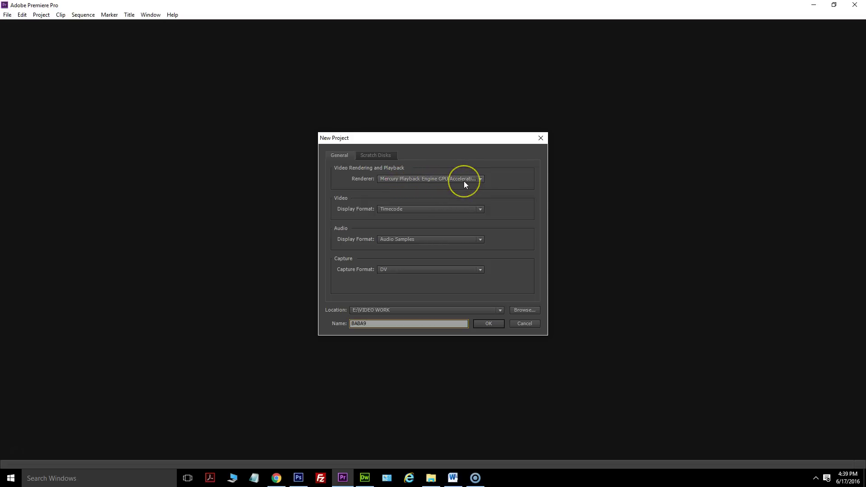
Set the project renderer to GPU Acceleration (CUDA).
{"action": "left_click", "coordinate": [424, 179]}
{"action": "left_click", "coordinate": [407, 199]}
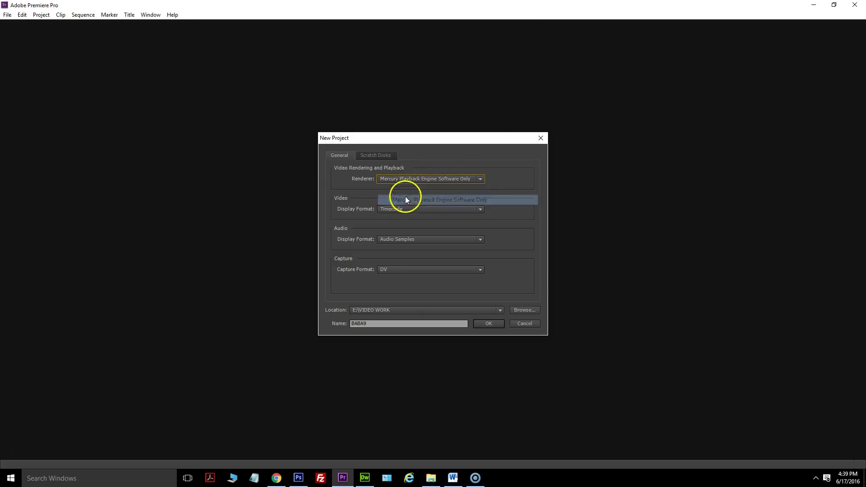
{"action": "left_click", "coordinate": [393, 180]}
{"action": "left_click", "coordinate": [437, 189]}
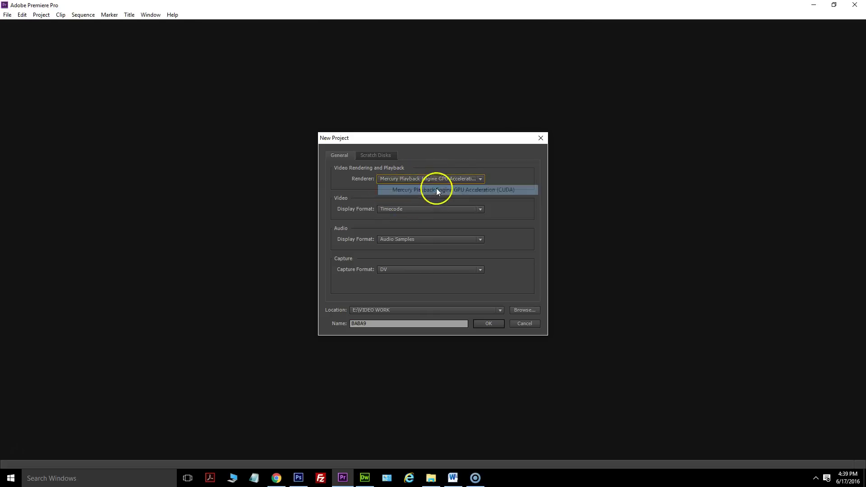
{"action": "left_click", "coordinate": [468, 179]}
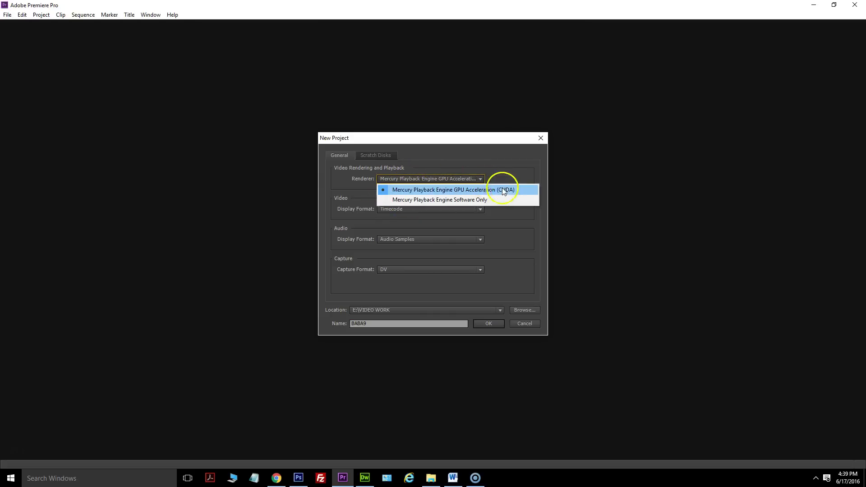
{"action": "left_click", "coordinate": [464, 189]}
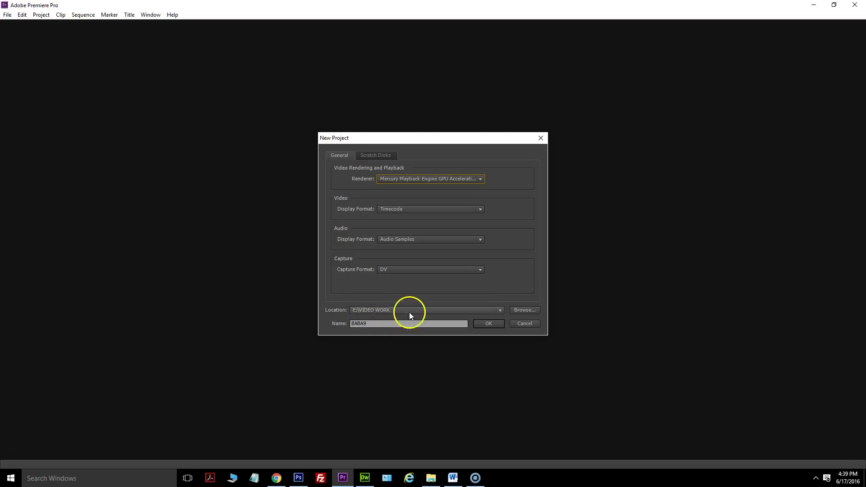
Create the BABA9 project in E:\VIDEO WORK, overwriting the existing one.
{"action": "left_click", "coordinate": [532, 309]}
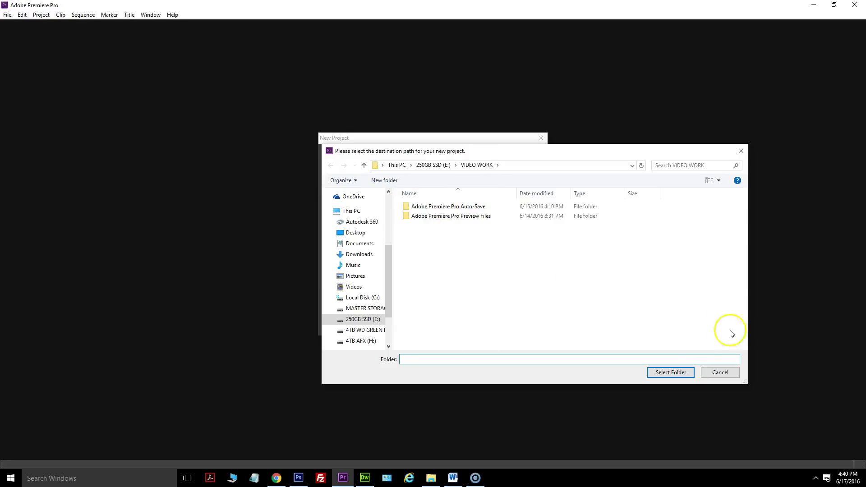
{"action": "left_click", "coordinate": [728, 373]}
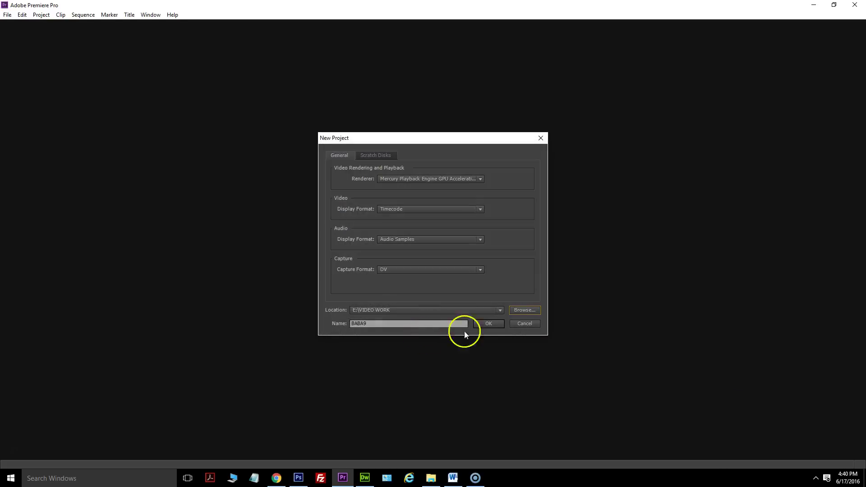
{"action": "left_click", "coordinate": [489, 325]}
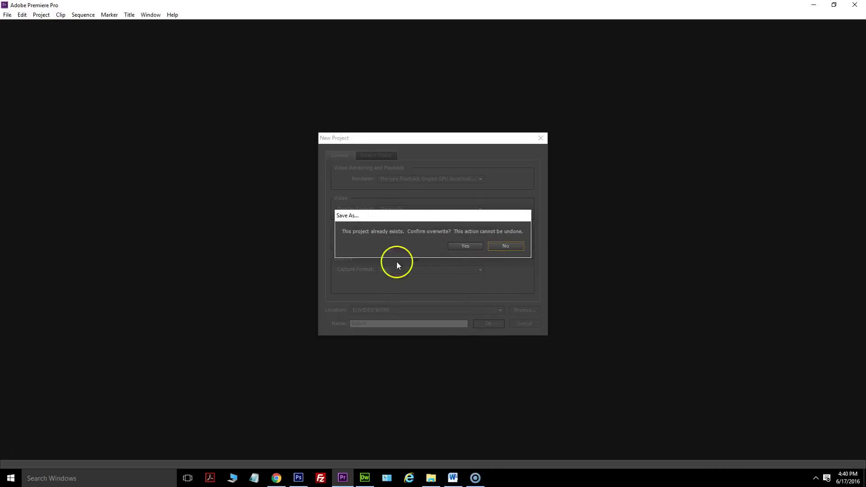
{"action": "left_click", "coordinate": [468, 247]}
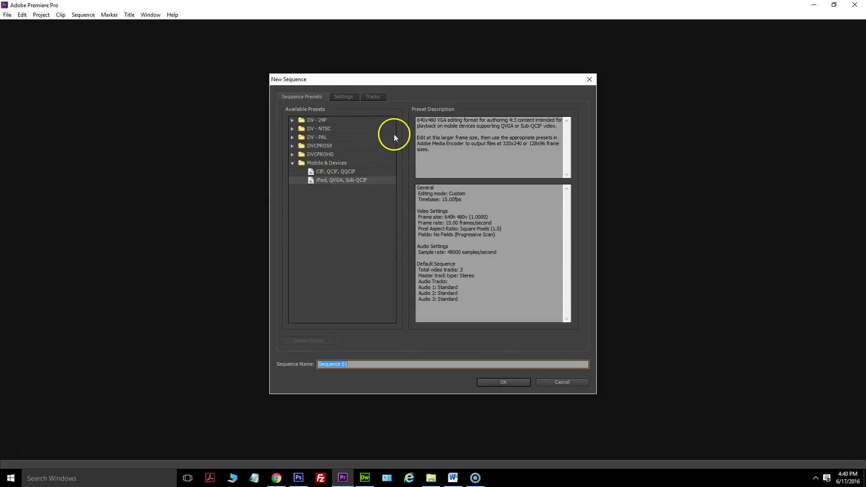
Create Sequence 01 with the iPod, QVGA, Sub-QCIF preset (640x480, 15 fps).
{"action": "left_click", "coordinate": [293, 137]}
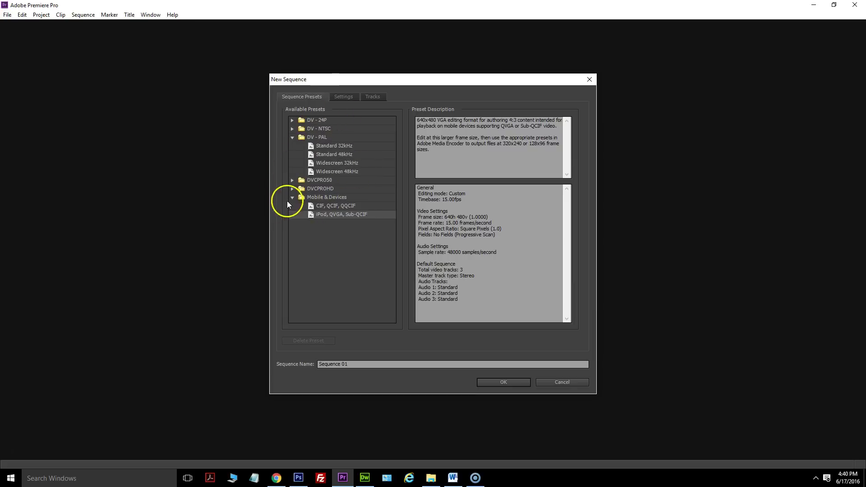
{"action": "left_click", "coordinate": [292, 139]}
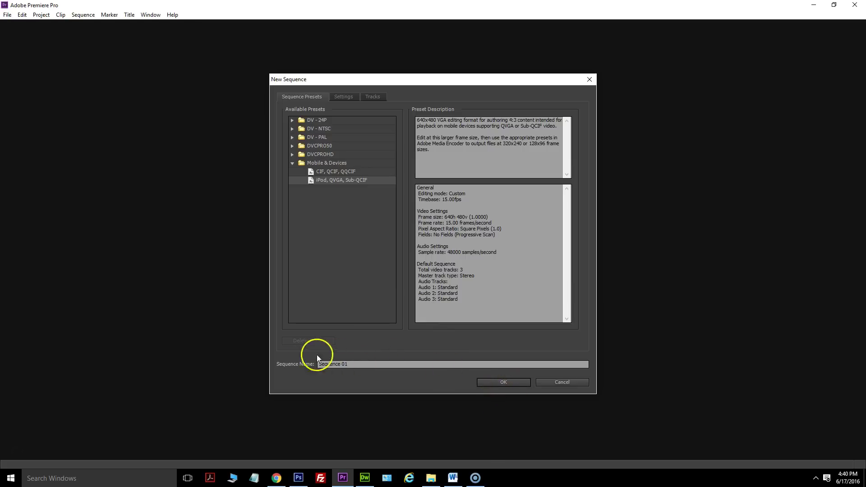
{"action": "left_click_drag", "start_coordinate": [358, 367], "coordinate": [306, 367]}
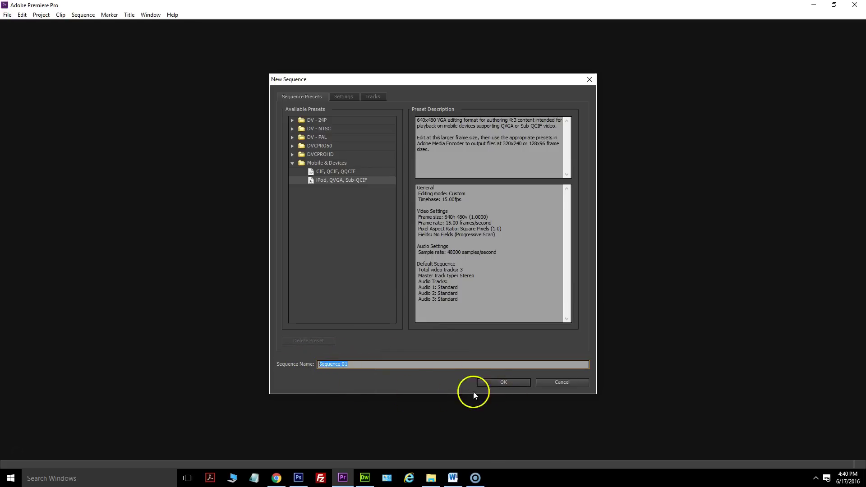
{"action": "left_click", "coordinate": [494, 383]}
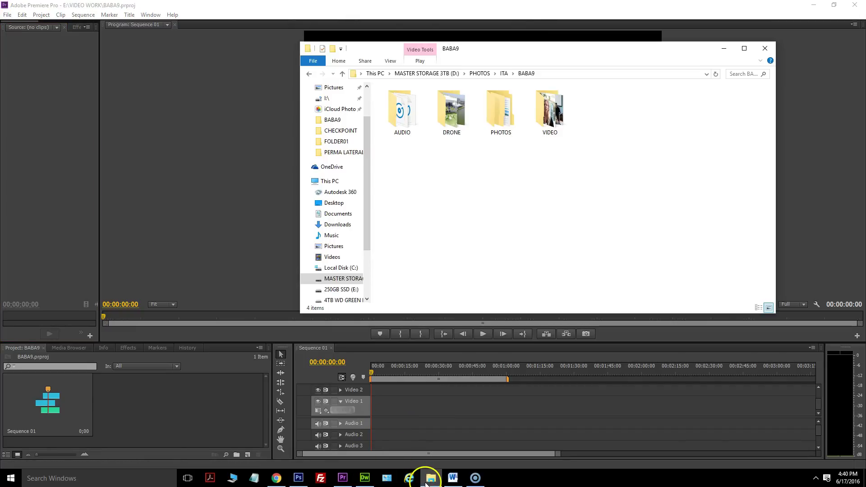
Drag 5M8A2239.MOV from the BABA9 VIDEO folder into Premiere's Project panel.
{"action": "left_click_drag", "start_coordinate": [598, 54], "coordinate": [628, 93]}
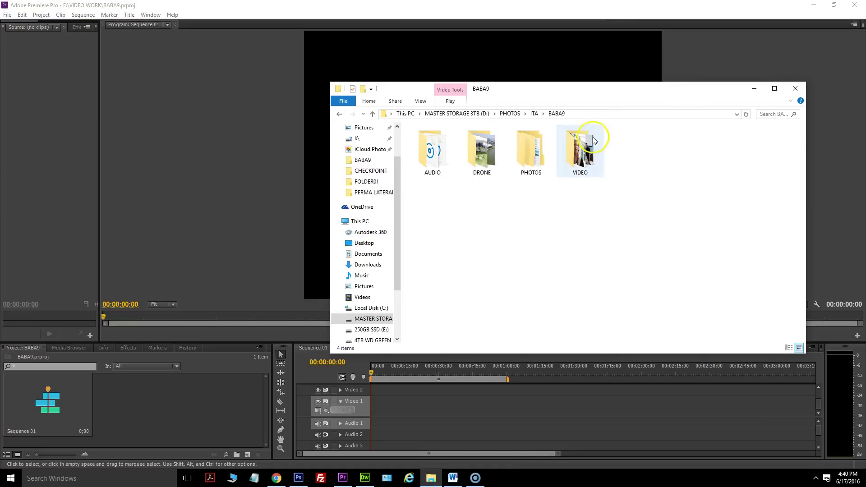
{"action": "double_click", "coordinate": [587, 149]}
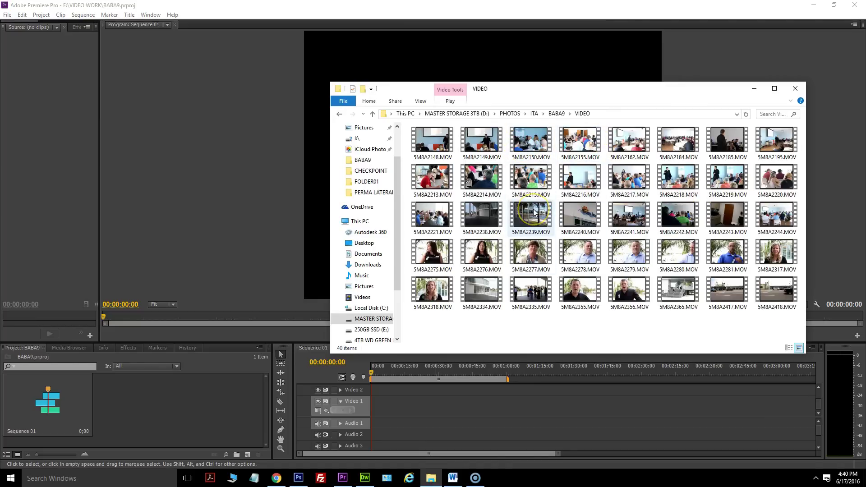
{"action": "mouse_move", "coordinate": [534, 213]}
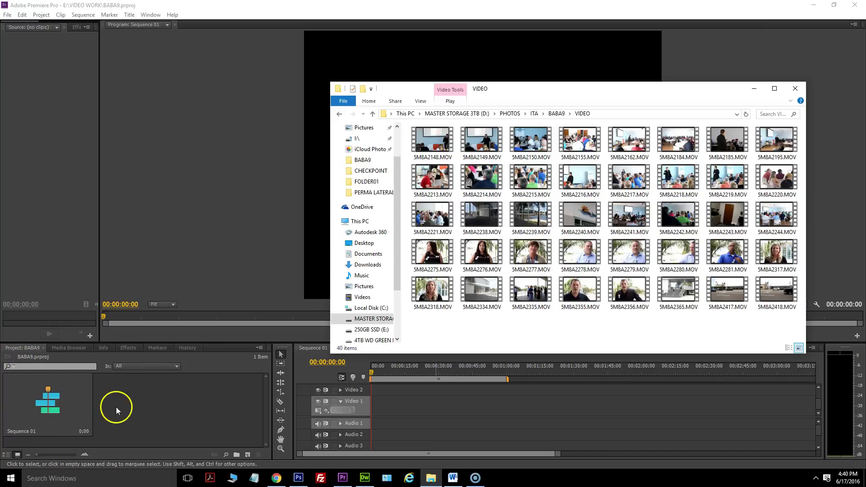
{"action": "left_click", "coordinate": [531, 213]}
{"action": "left_click_drag", "start_coordinate": [533, 213], "coordinate": [122, 413]}
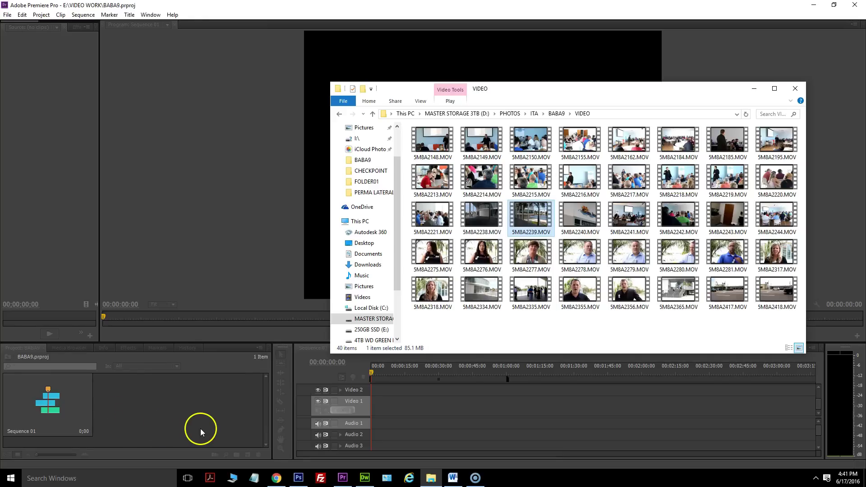
{"action": "left_click", "coordinate": [208, 401]}
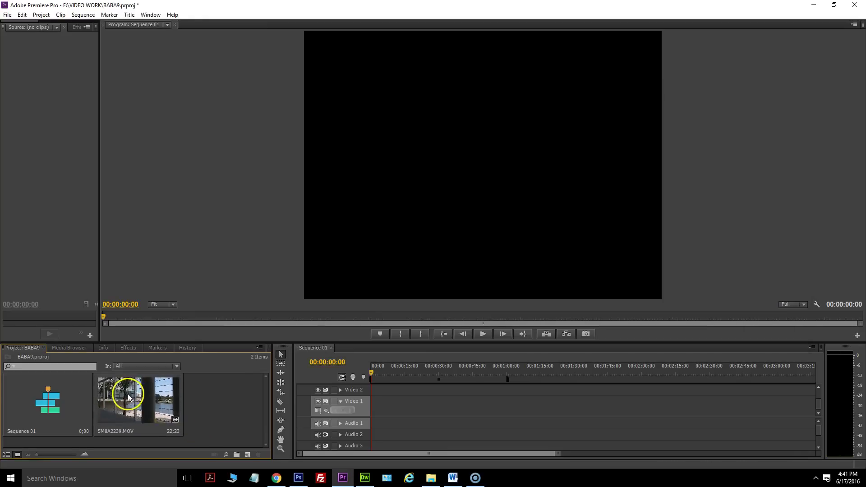
Place 5M8A2239.MOV on Sequence 01, matching sequence settings to the clip, and enlarge the timeline.
{"action": "left_click_drag", "start_coordinate": [164, 406], "coordinate": [348, 410]}
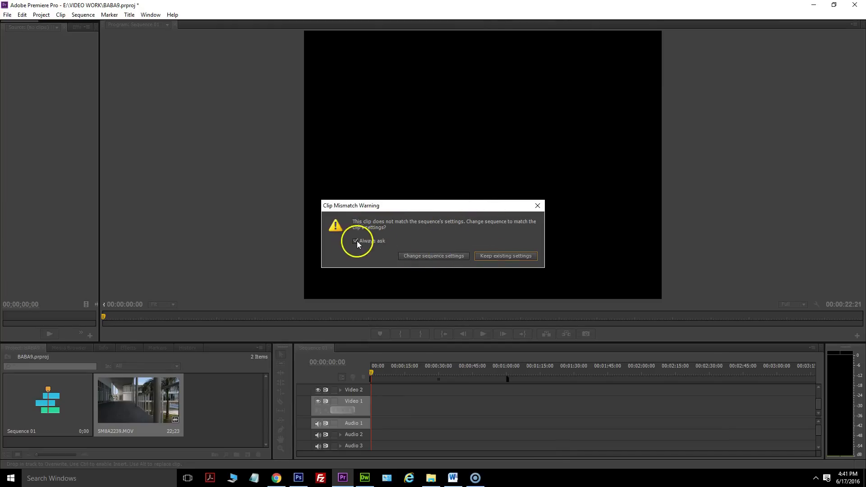
{"action": "left_click", "coordinate": [423, 257]}
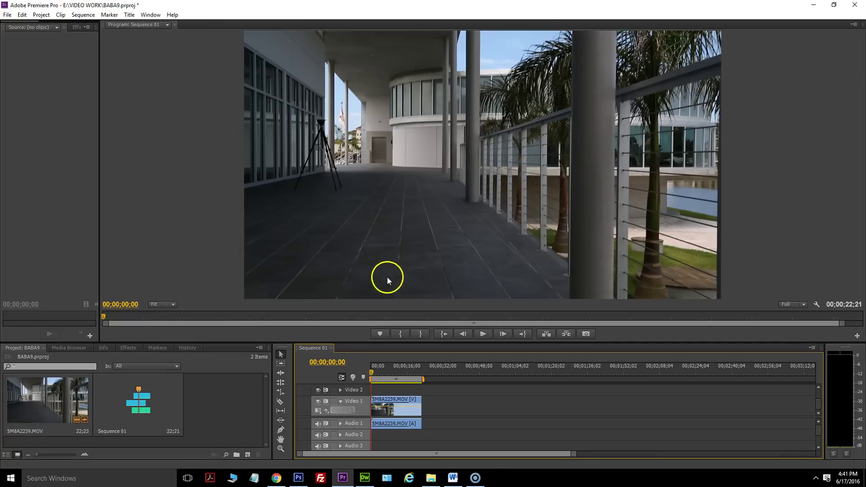
{"action": "mouse_move", "coordinate": [373, 370]}
{"action": "left_mouse_down"}
{"action": "mouse_move", "coordinate": [388, 377]}
{"action": "mouse_move", "coordinate": [376, 378]}
{"action": "left_mouse_up"}
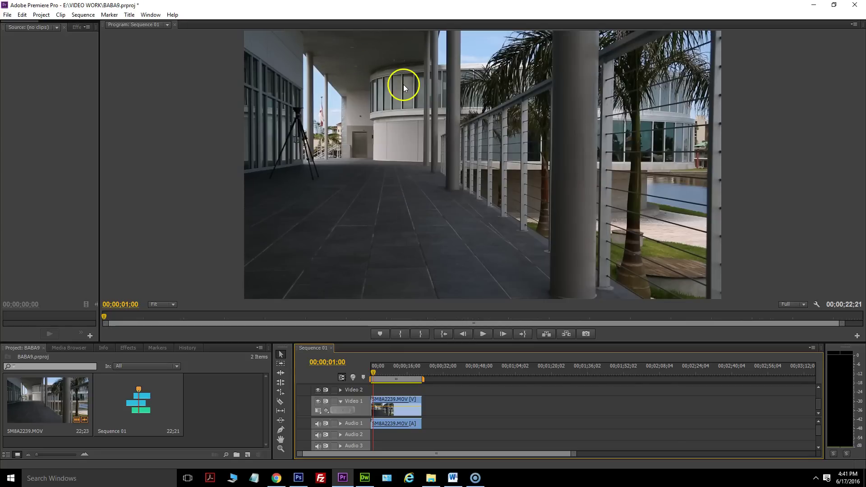
{"action": "left_click_drag", "start_coordinate": [100, 53], "coordinate": [246, 68]}
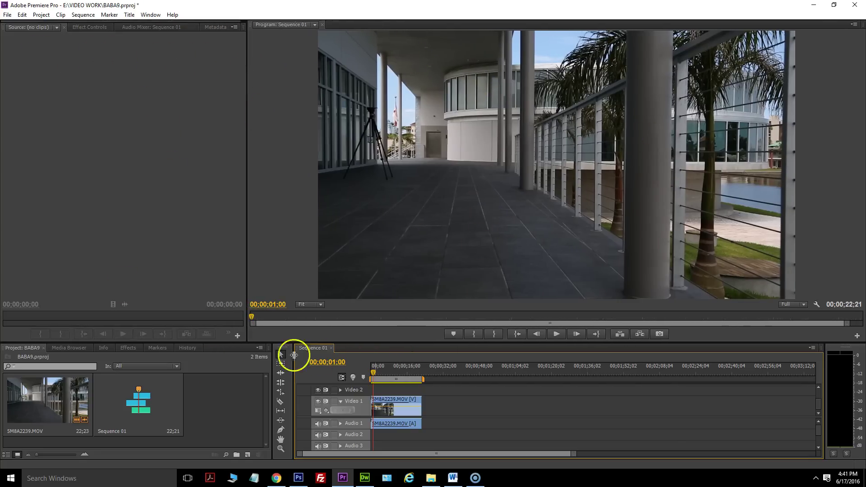
{"action": "left_click_drag", "start_coordinate": [231, 342], "coordinate": [234, 285]}
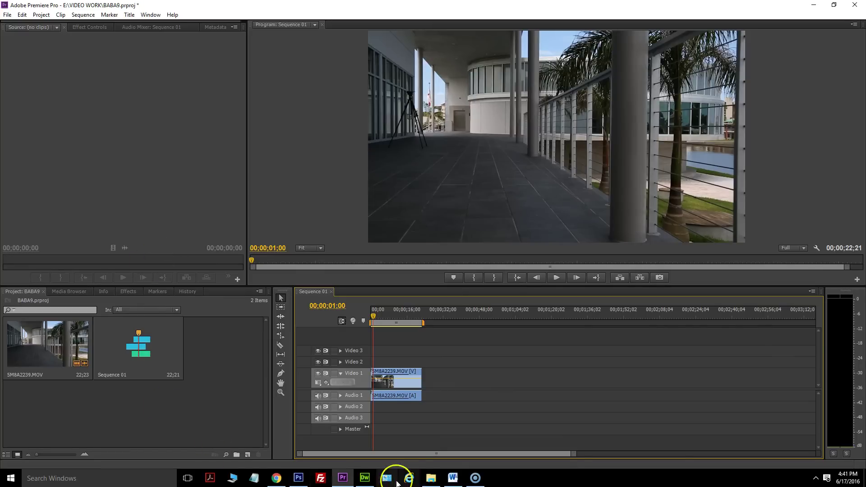
Save the BABA9 project with Ctrl+S and minimise the VIDEO folder window.
{"action": "left_click", "coordinate": [430, 479]}
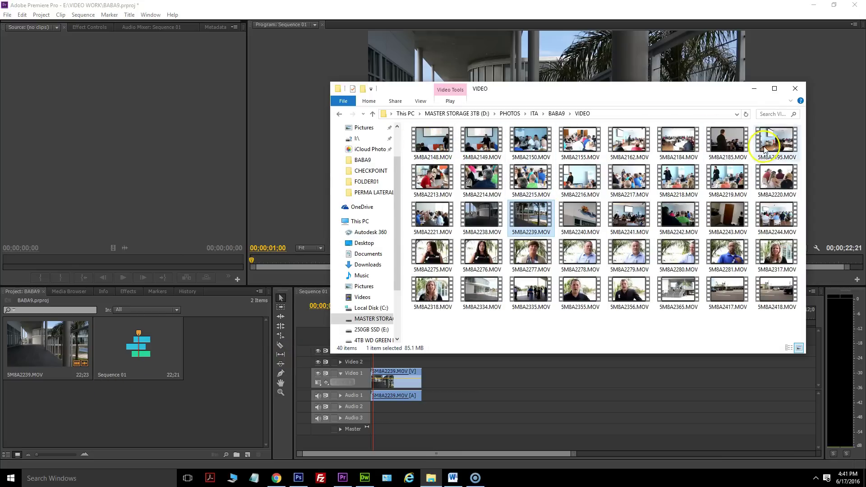
{"action": "left_click", "coordinate": [118, 39]}
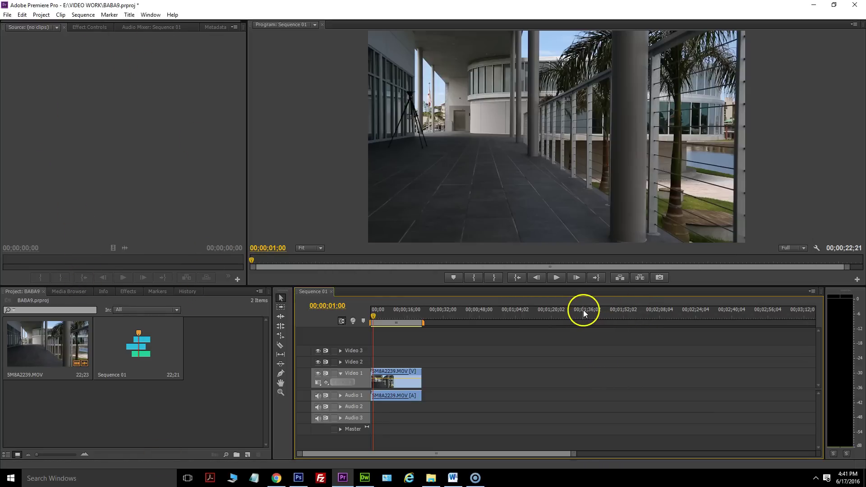
{"action": "key", "text": "ctrl+s"}
{"action": "key", "text": "alt+Tab"}
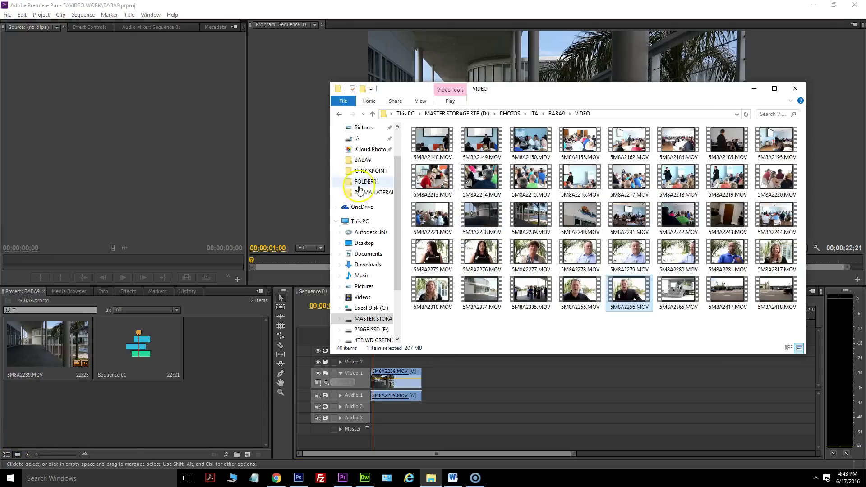
{"action": "left_click", "coordinate": [753, 89]}
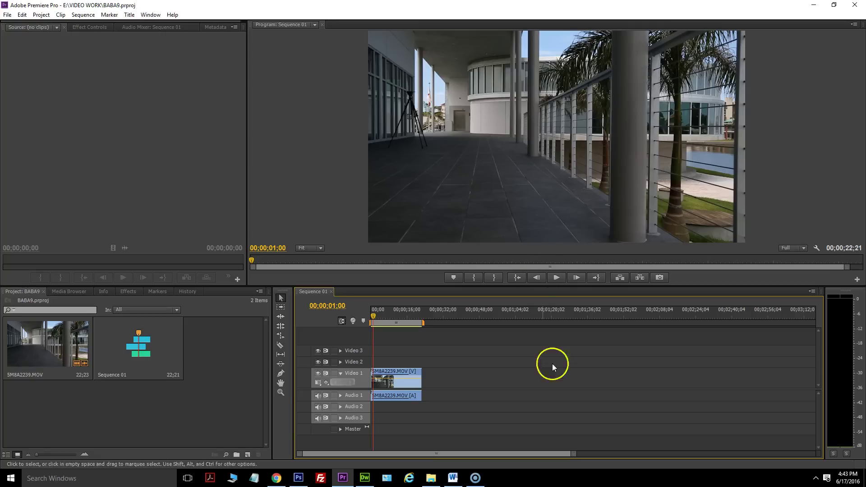
Load YouTube in a new Chrome tab and go to Creator Studio from the account menu.
{"action": "left_click", "coordinate": [277, 479]}
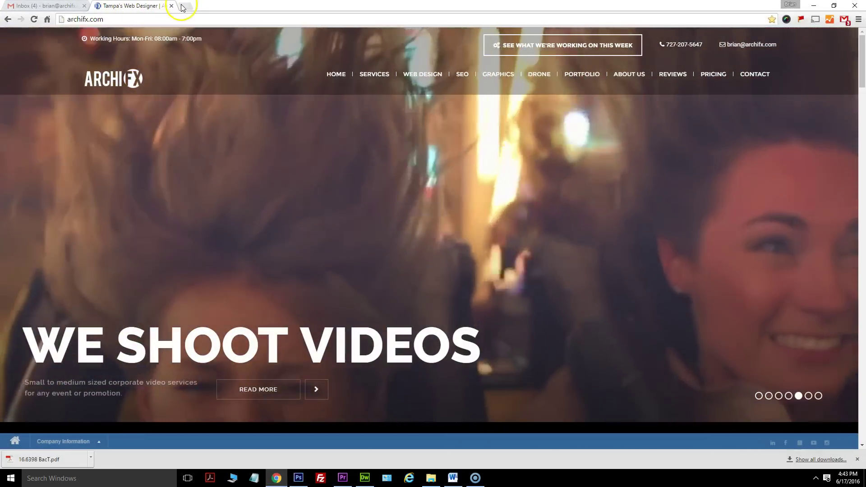
{"action": "left_click", "coordinate": [186, 6]}
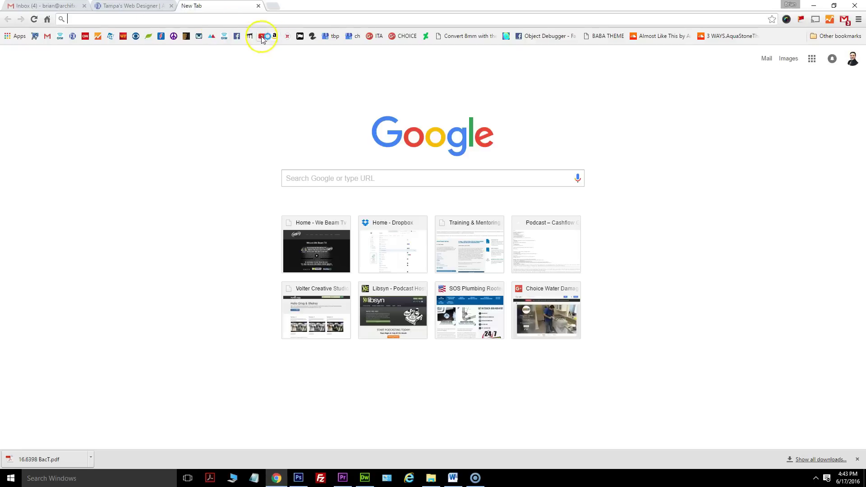
{"action": "left_click", "coordinate": [262, 36]}
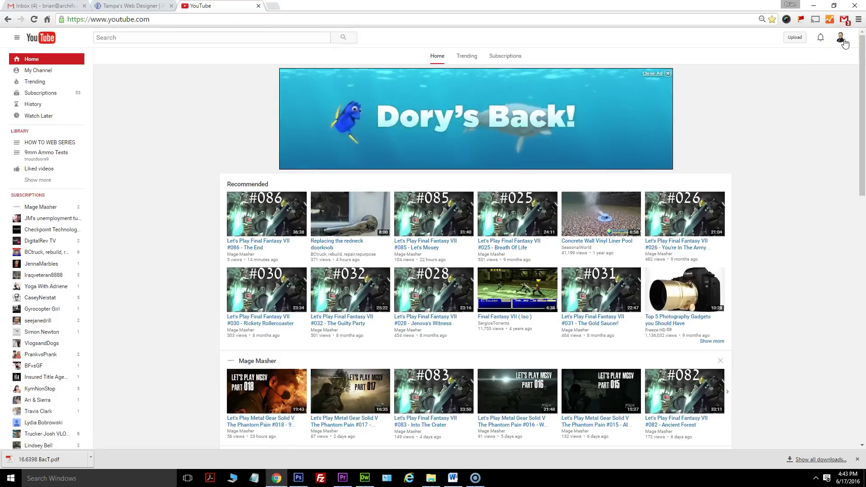
{"action": "left_click", "coordinate": [844, 41]}
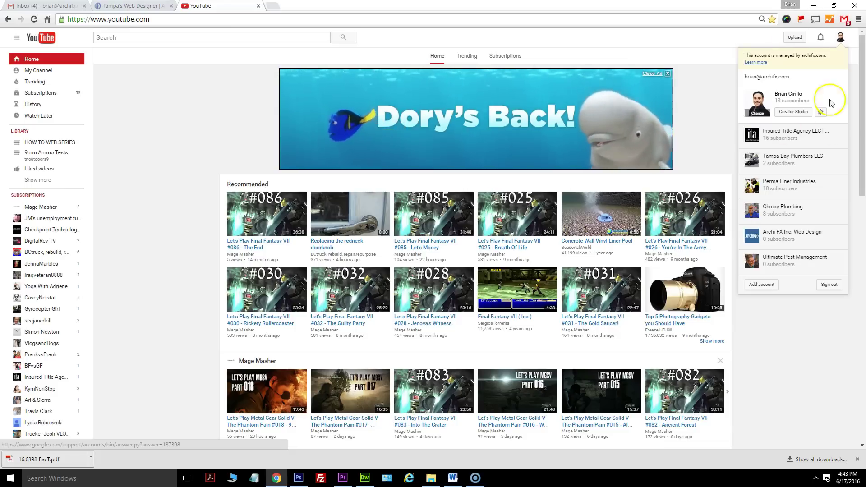
{"action": "left_click", "coordinate": [794, 112]}
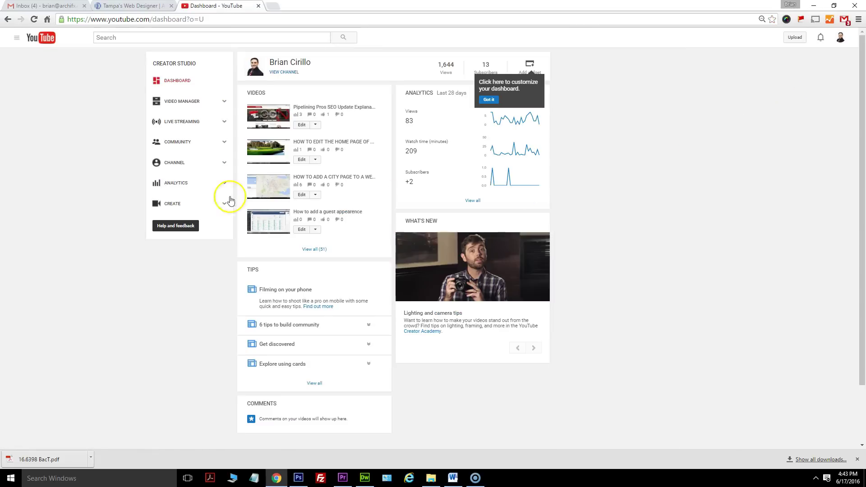
Preview tracks in YouTube's Audio Library and download the 4:06 track Believer.
{"action": "left_click", "coordinate": [171, 204]}
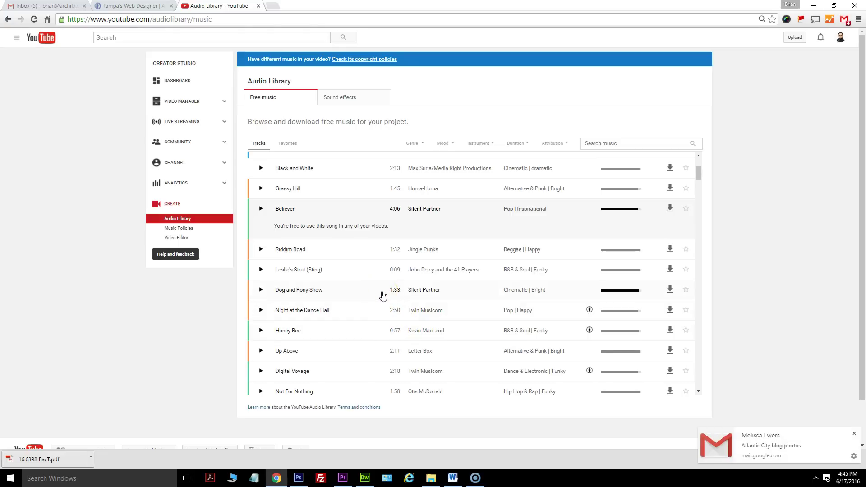
{"action": "left_click", "coordinate": [357, 271]}
{"action": "left_click", "coordinate": [261, 210]}
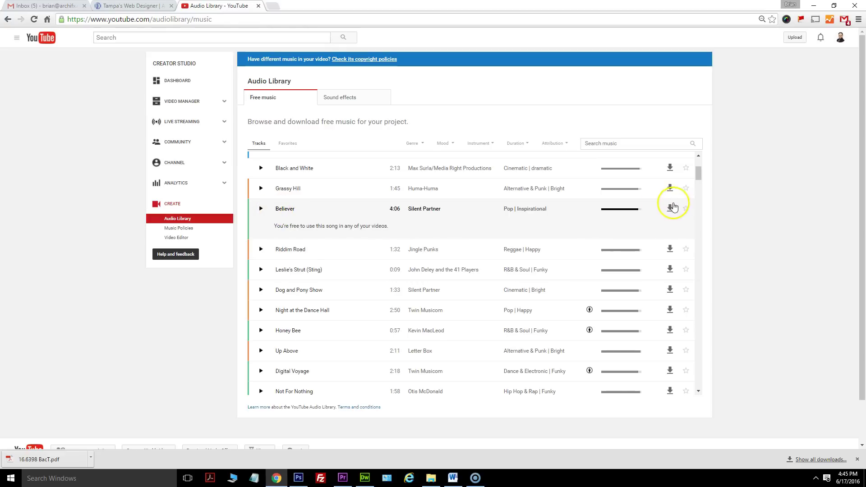
{"action": "left_click", "coordinate": [671, 209]}
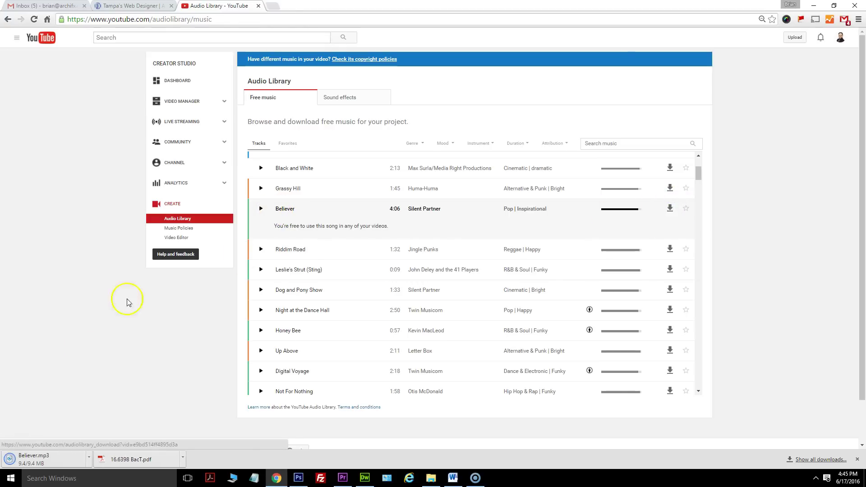
Show the desktop and select the downloaded Believer.mp3 file.
{"action": "left_click", "coordinate": [859, 480]}
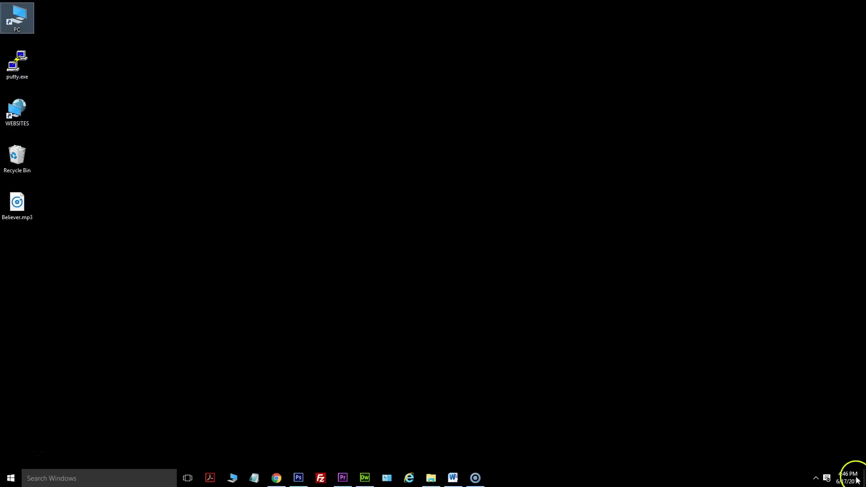
{"action": "left_click", "coordinate": [19, 208]}
{"action": "left_click", "coordinate": [20, 201]}
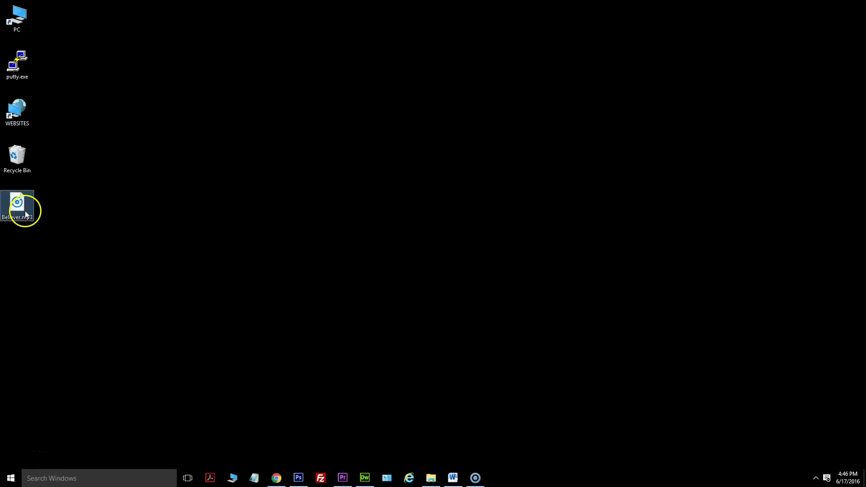
{"action": "left_click_drag", "start_coordinate": [34, 225], "coordinate": [29, 209]}
Go up from VIDEO to BABA9 in Explorer and drag Believer.mp3 onto the AUDIO folder.
{"action": "left_click", "coordinate": [431, 479]}
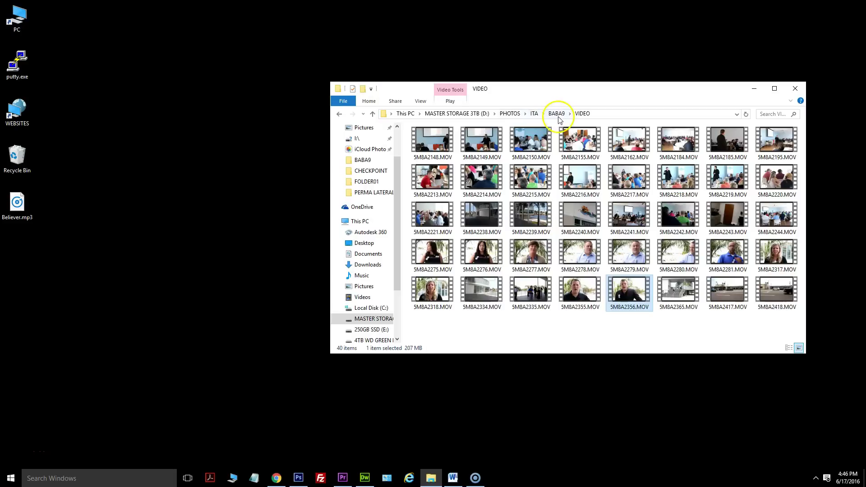
{"action": "left_click", "coordinate": [556, 114]}
{"action": "left_click", "coordinate": [432, 151]}
{"action": "left_click_drag", "start_coordinate": [22, 206], "coordinate": [449, 151]}
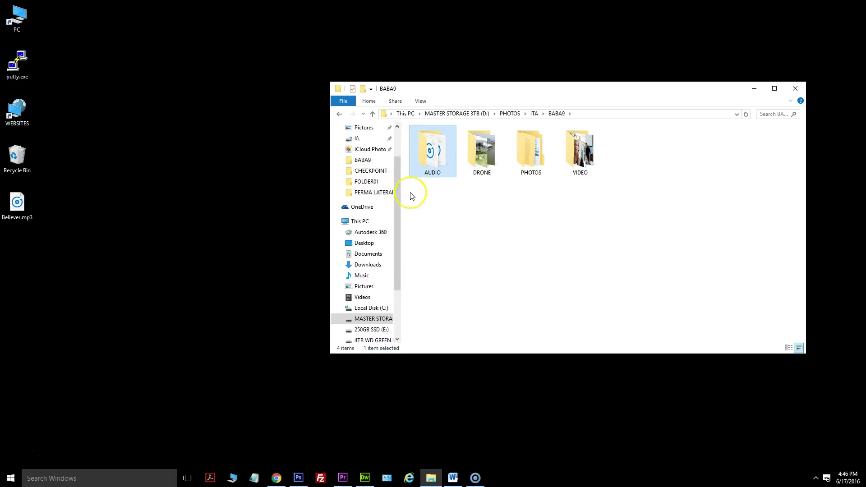
Reposition Believer.mp3 on the desktop and return to Premiere Pro.
{"action": "left_click", "coordinate": [18, 207]}
{"action": "left_click_drag", "start_coordinate": [40, 265], "coordinate": [82, 310]}
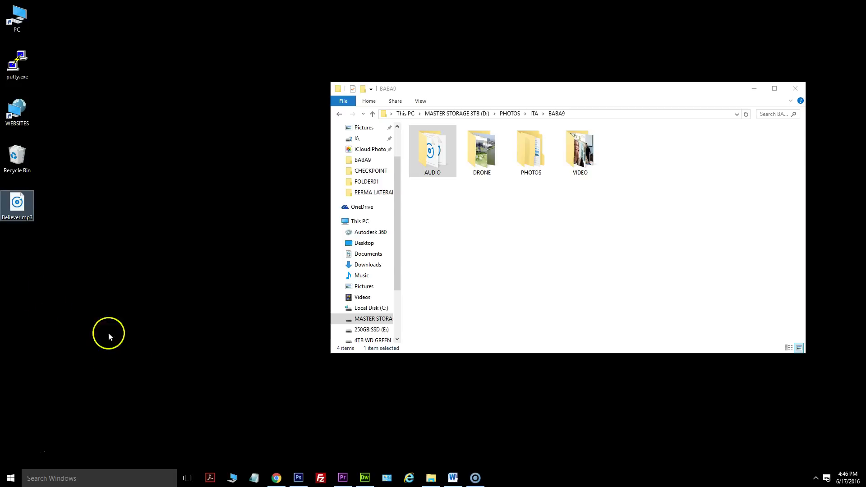
{"action": "left_click", "coordinate": [342, 478]}
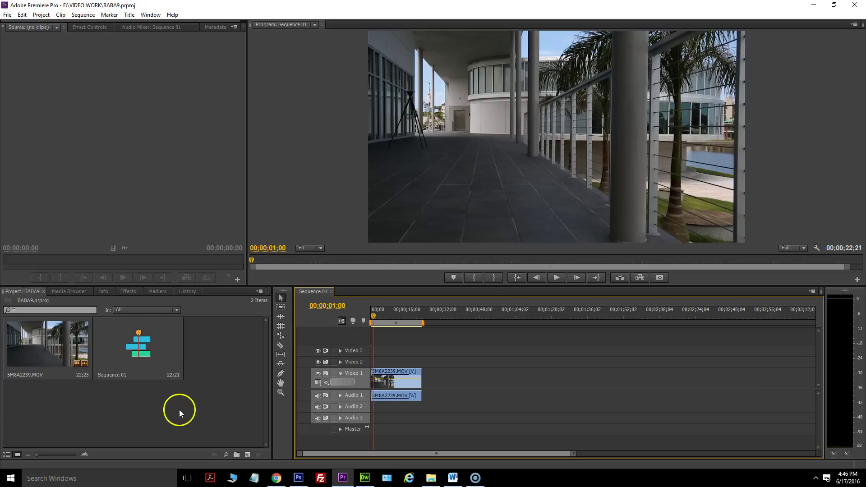
Open BABA9's AUDIO folder and preview Believer.mp3 in Groove Music.
{"action": "left_click", "coordinate": [815, 5]}
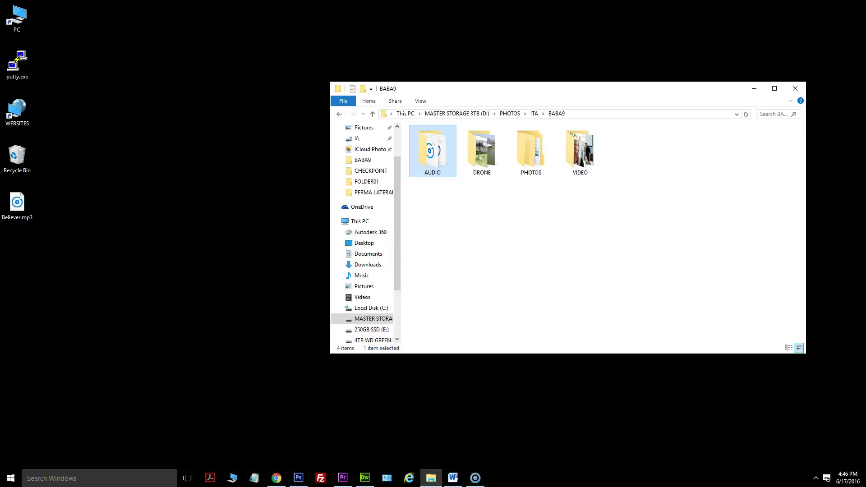
{"action": "double_click", "coordinate": [435, 158]}
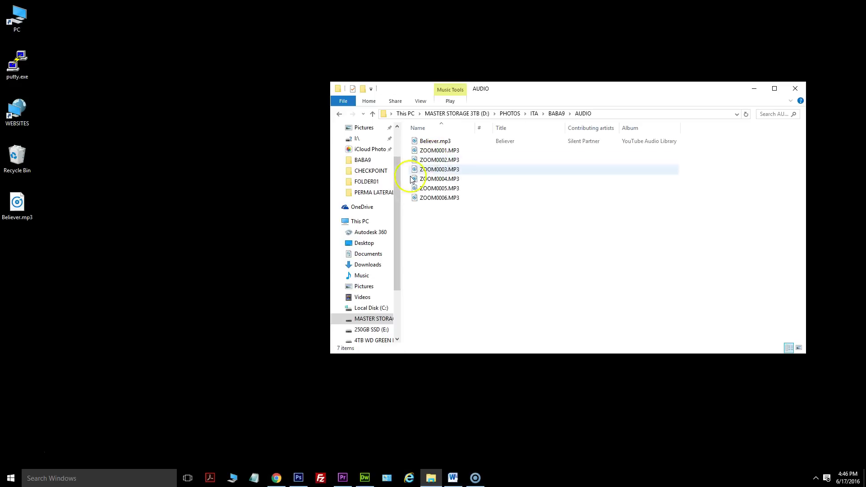
{"action": "left_click", "coordinate": [449, 141]}
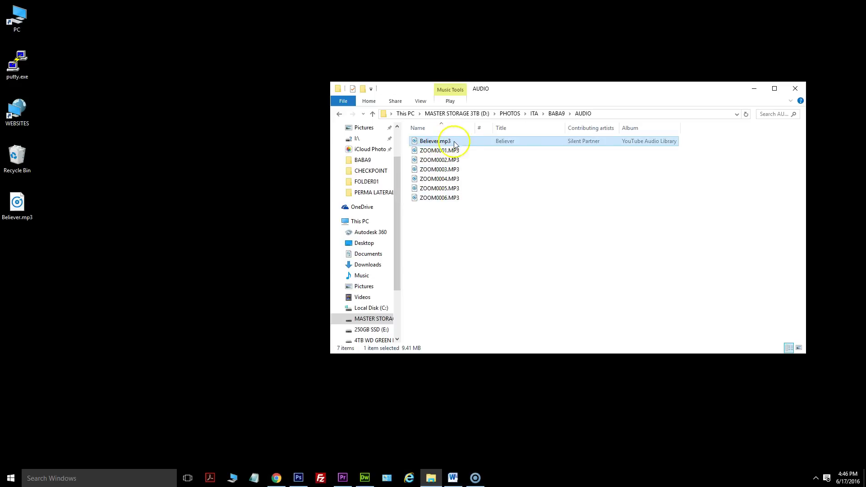
{"action": "double_click", "coordinate": [423, 143]}
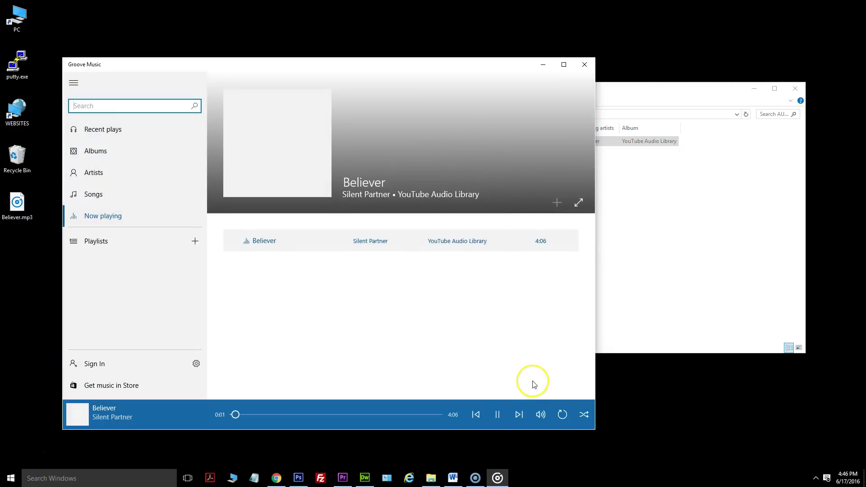
{"action": "left_click", "coordinate": [585, 65]}
Delete the desktop copy of Believer.mp3 and bring the AUDIO folder over Premiere.
{"action": "key", "text": "Delete"}
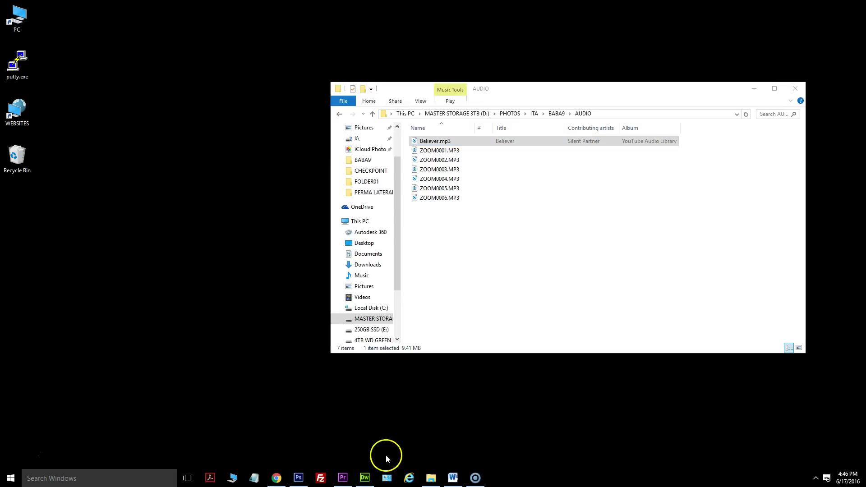
{"action": "left_click", "coordinate": [341, 476]}
{"action": "left_click", "coordinate": [431, 478]}
Import Believer.mp3 into the Project panel and place it on Audio 3 at 00;00.
{"action": "left_click_drag", "start_coordinate": [435, 140], "coordinate": [204, 362]}
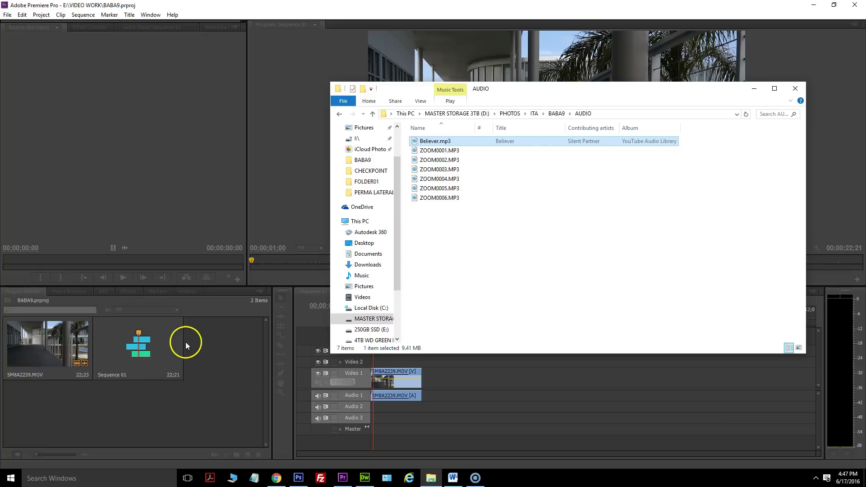
{"action": "left_click", "coordinate": [216, 350]}
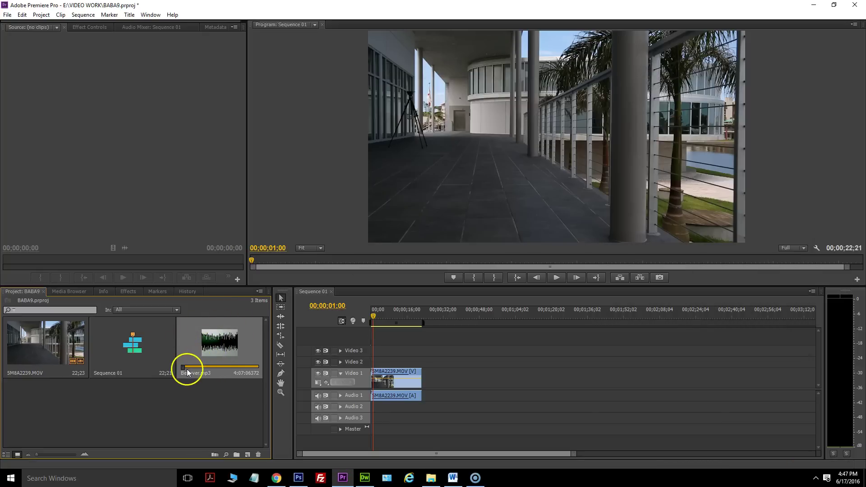
{"action": "left_click_drag", "start_coordinate": [184, 368], "coordinate": [197, 370]}
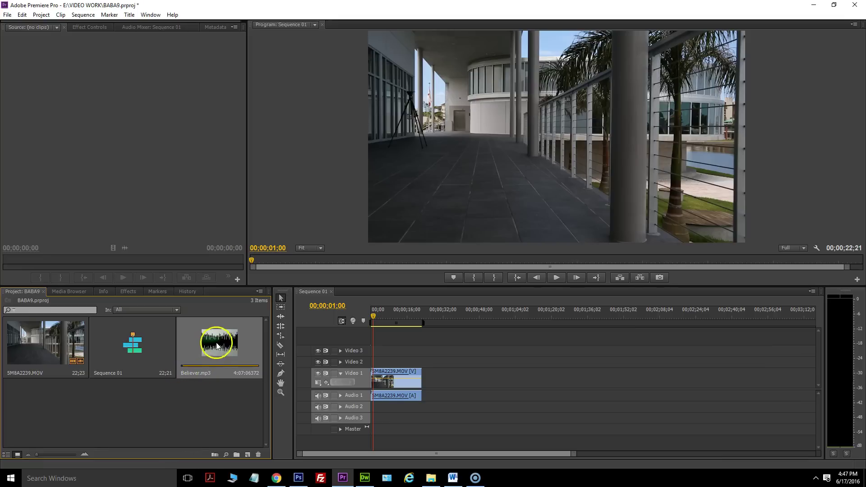
{"action": "left_click_drag", "start_coordinate": [221, 339], "coordinate": [330, 422]}
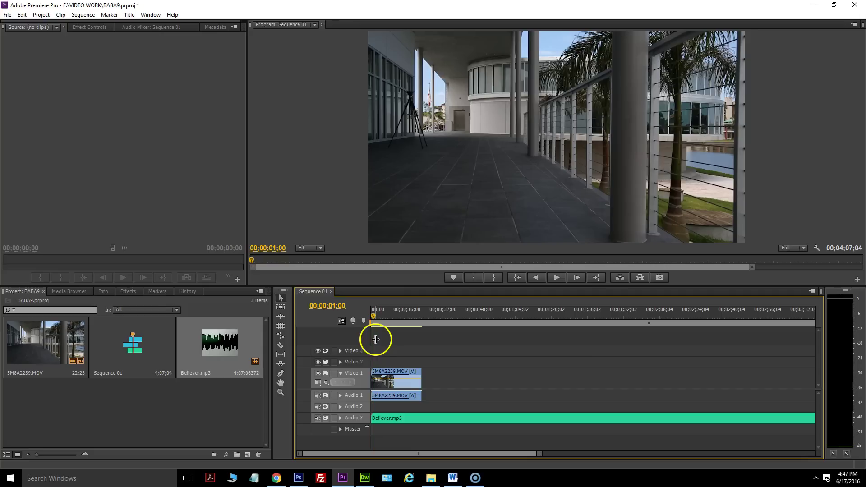
{"action": "mouse_move", "coordinate": [376, 321]}
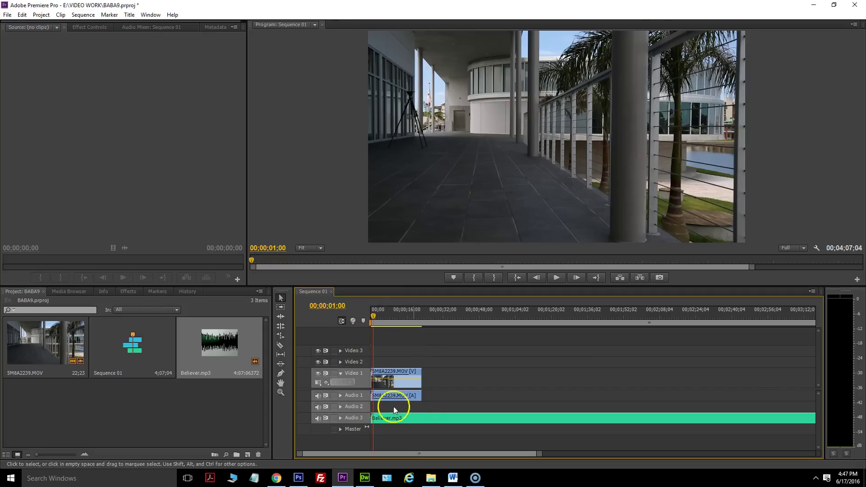
{"action": "left_click_drag", "start_coordinate": [401, 420], "coordinate": [402, 397]}
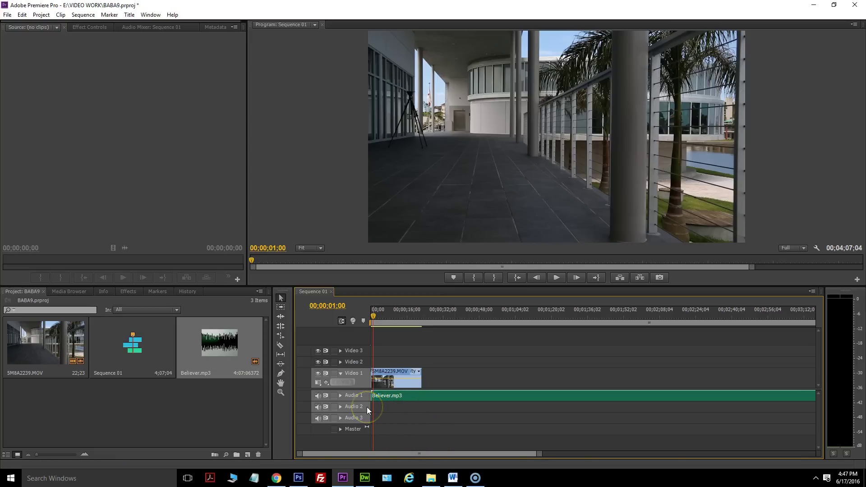
{"action": "left_click", "coordinate": [473, 409]}
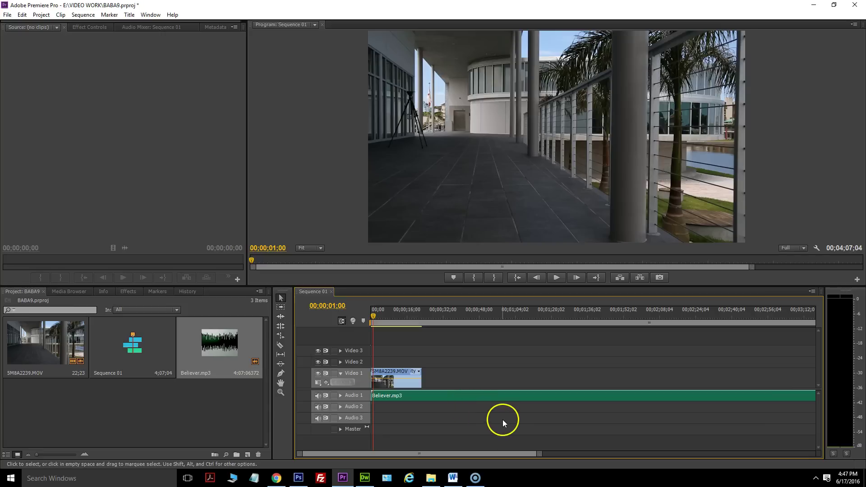
{"action": "left_click_drag", "start_coordinate": [502, 422], "coordinate": [499, 418]}
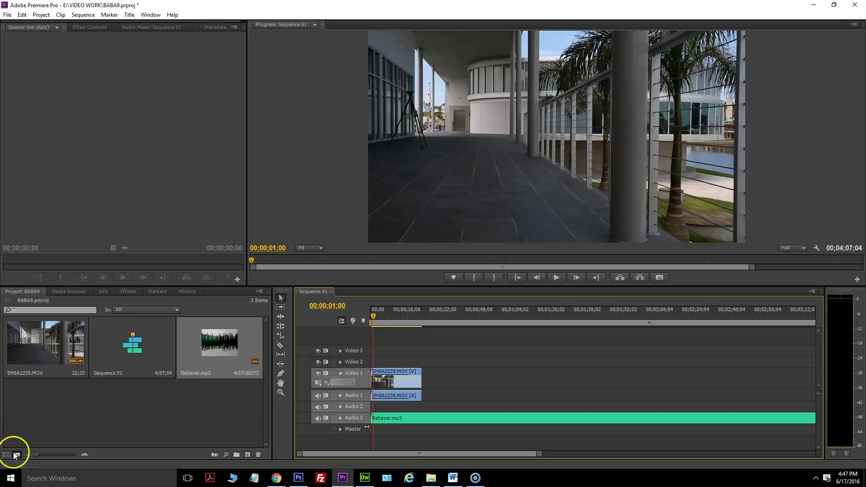
{"action": "left_click", "coordinate": [17, 454]}
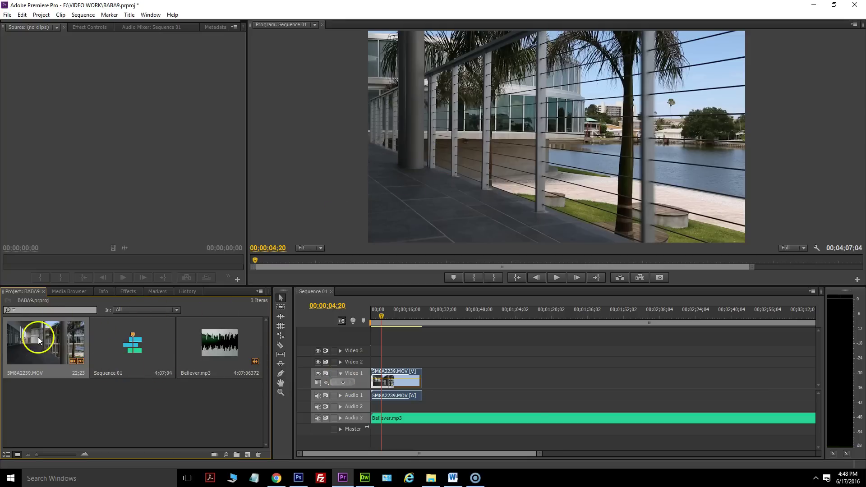
Zoom the timeline and play Sequence 01 from the start with Audio 3 muted.
{"action": "mouse_move", "coordinate": [77, 362]}
{"action": "left_click_drag", "start_coordinate": [541, 455], "coordinate": [481, 458]}
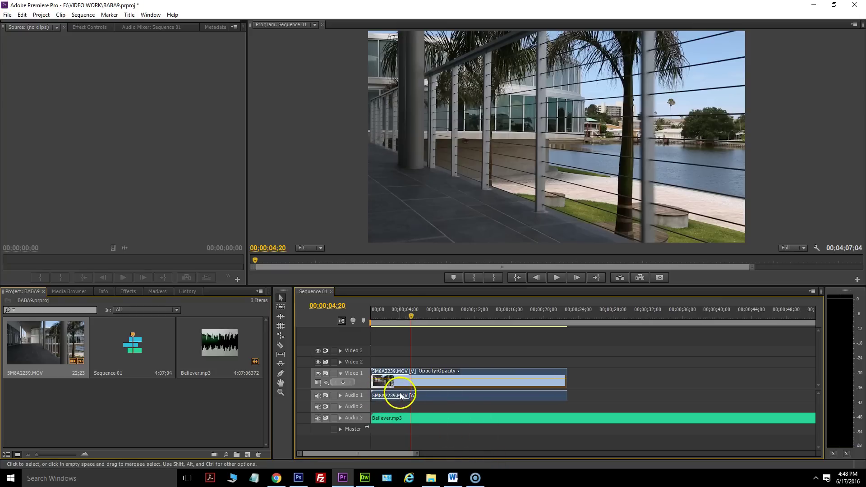
{"action": "left_click", "coordinate": [318, 418]}
{"action": "left_click_drag", "start_coordinate": [404, 315], "coordinate": [367, 319]}
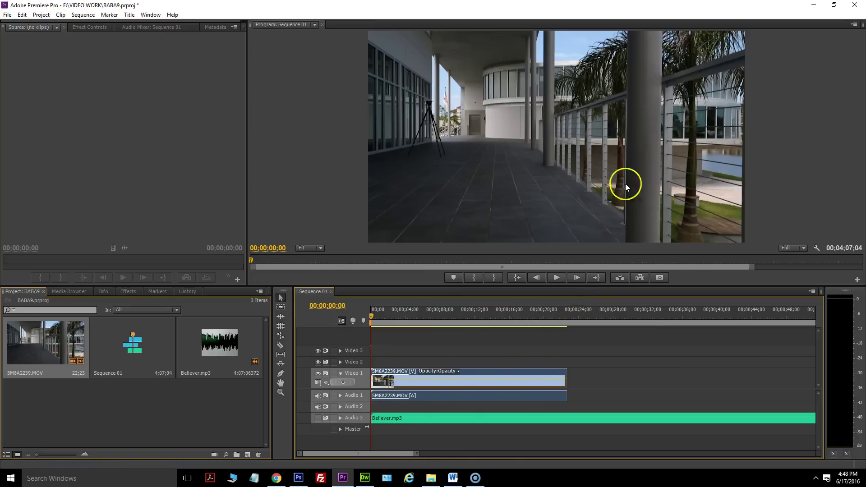
{"action": "left_click", "coordinate": [557, 278]}
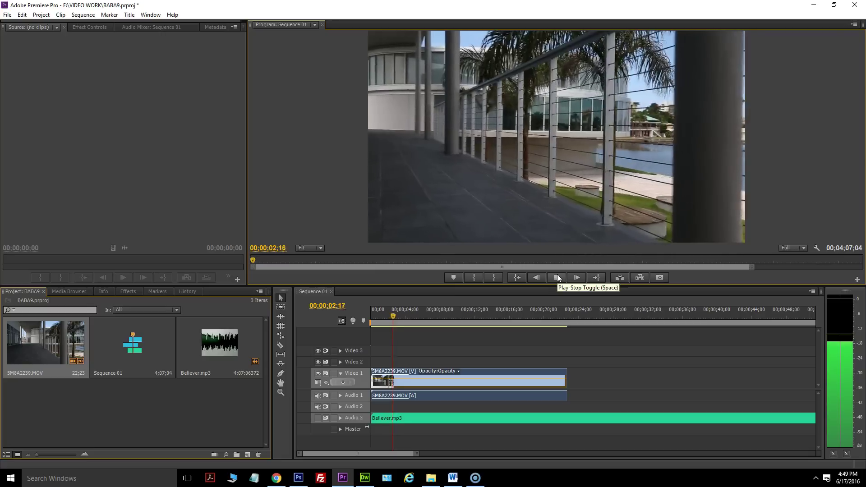
{"action": "left_click", "coordinate": [558, 277]}
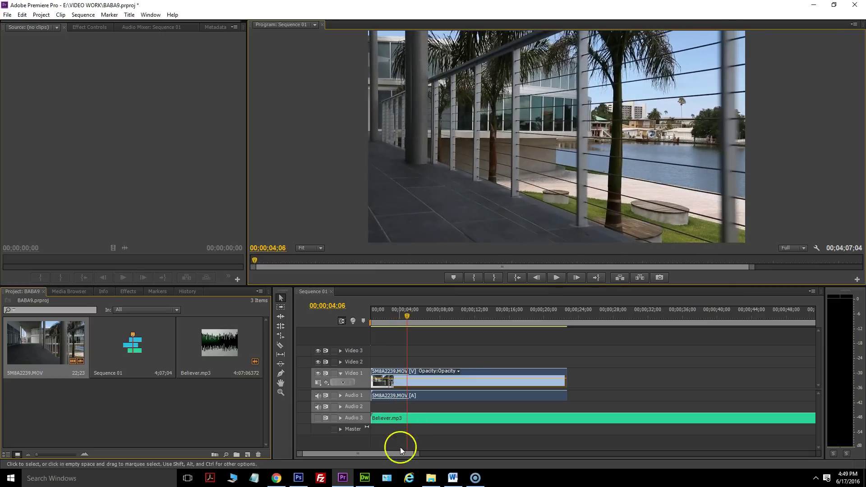
Replay the sequence with the music unmuted, then delete the 5M8A2239.MOV walkway clip.
{"action": "left_click", "coordinate": [318, 419]}
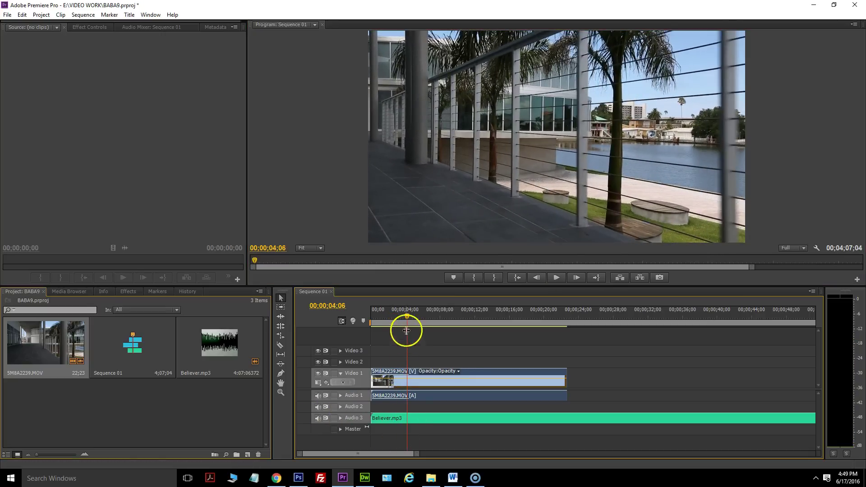
{"action": "left_click_drag", "start_coordinate": [409, 317], "coordinate": [380, 318]}
{"action": "left_click", "coordinate": [558, 280]}
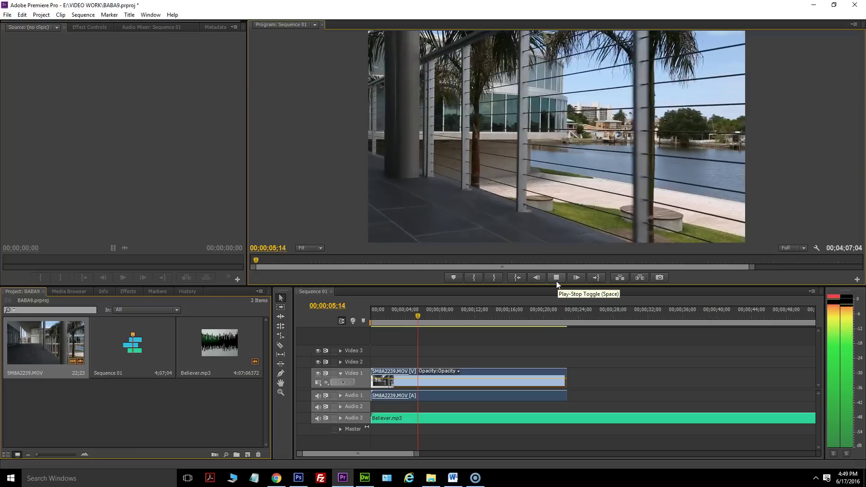
{"action": "left_click", "coordinate": [416, 352]}
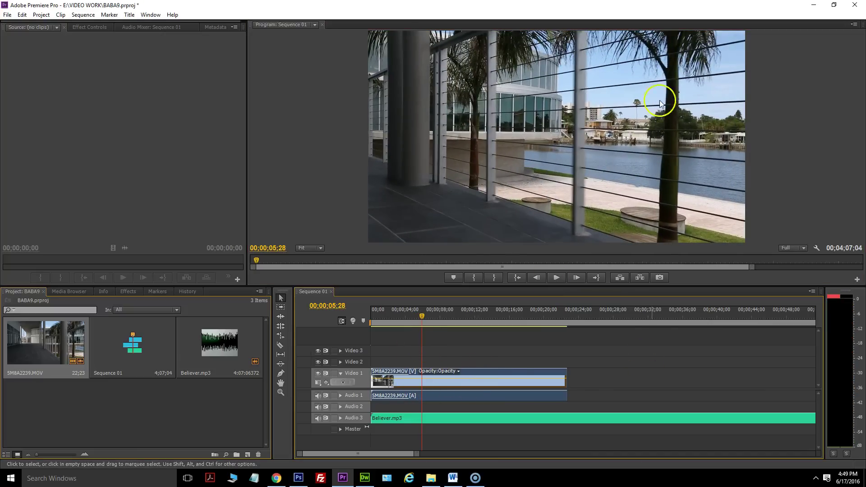
{"action": "key", "text": "Delete"}
Load 5M8A2239.MOV in the Source monitor and place its video only on Video 1 at 00;00.
{"action": "left_click_drag", "start_coordinate": [364, 324], "coordinate": [310, 323]}
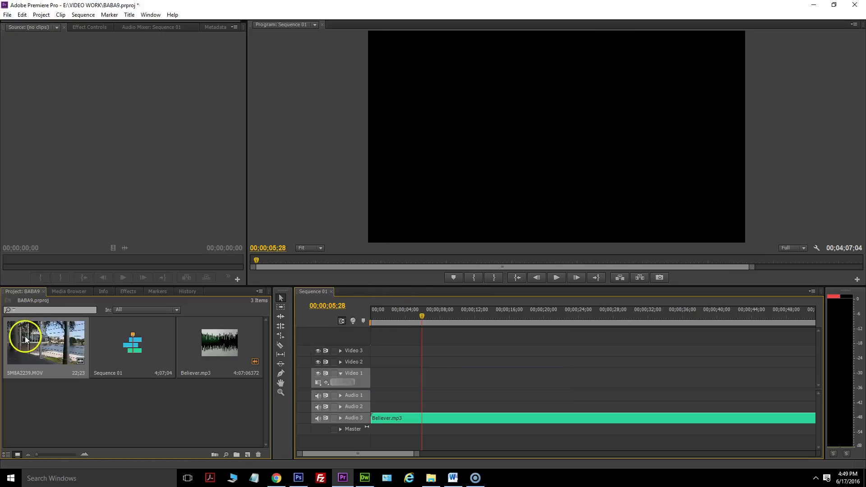
{"action": "double_click", "coordinate": [25, 337]}
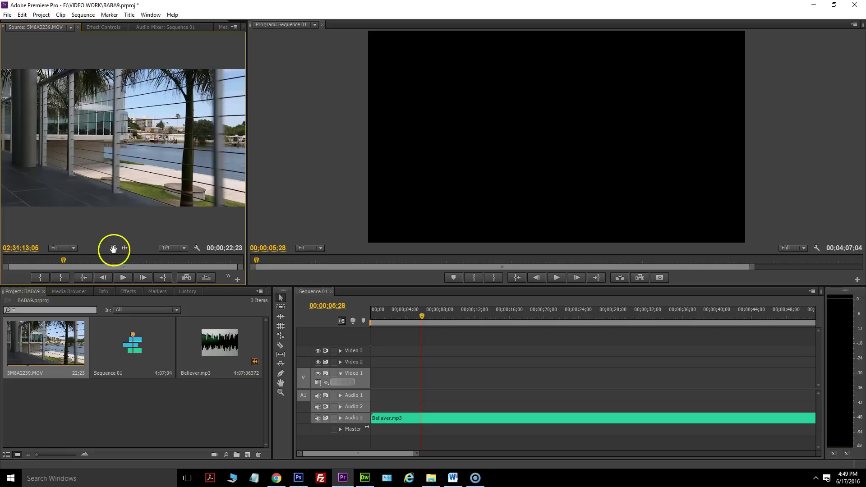
{"action": "left_click_drag", "start_coordinate": [114, 248], "coordinate": [362, 375]}
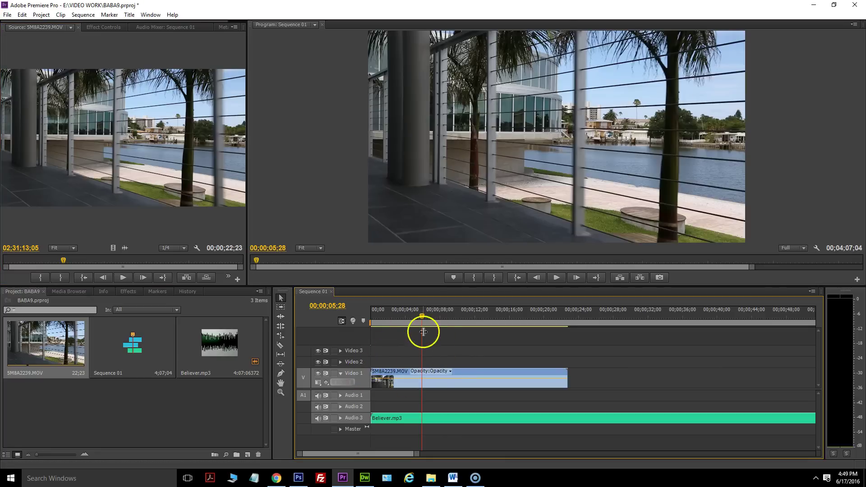
Play the sequence start with Audio 3 muted, then again with the music on.
{"action": "left_click_drag", "start_coordinate": [424, 321], "coordinate": [375, 319]}
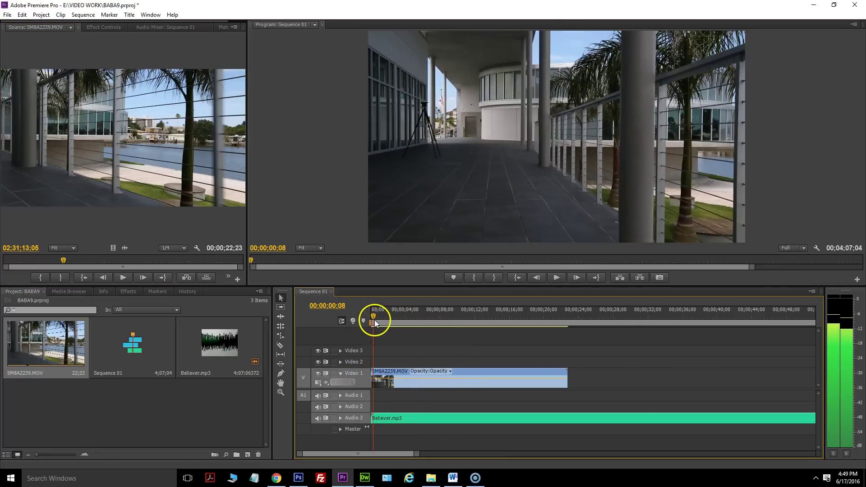
{"action": "left_click", "coordinate": [317, 419]}
{"action": "left_click", "coordinate": [564, 280]}
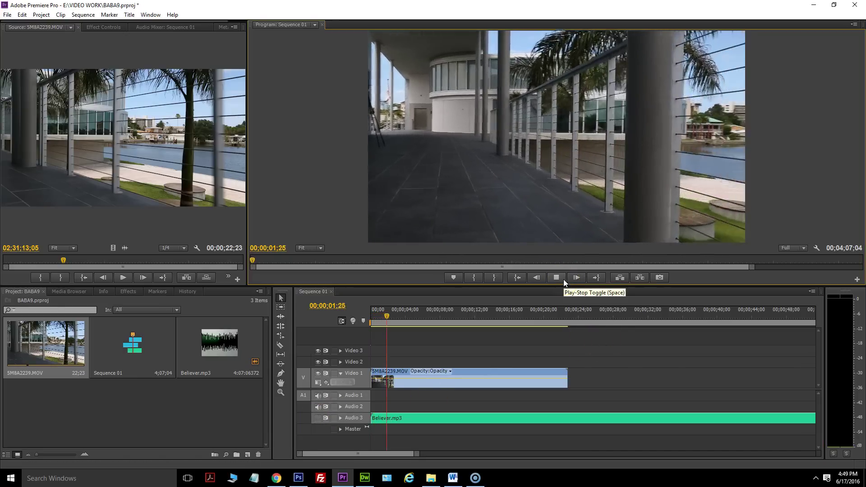
{"action": "left_click", "coordinate": [325, 326]}
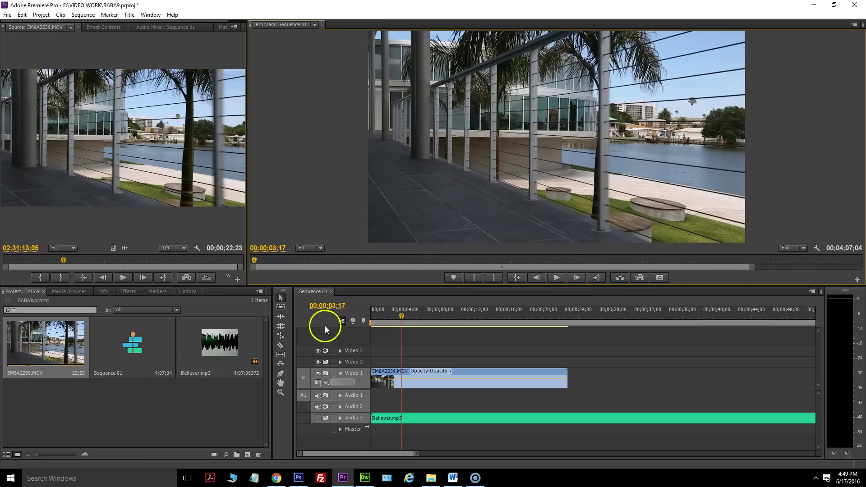
{"action": "left_click_drag", "start_coordinate": [413, 315], "coordinate": [339, 318]}
{"action": "left_click", "coordinate": [318, 419]}
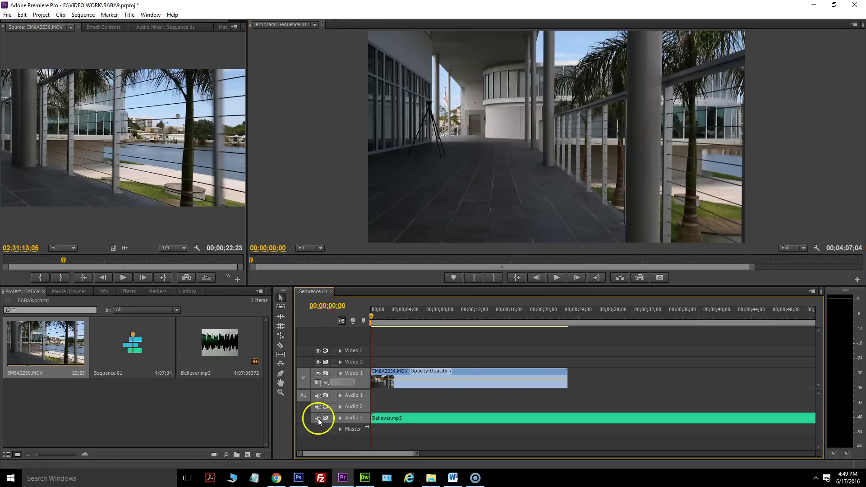
{"action": "left_click", "coordinate": [556, 278]}
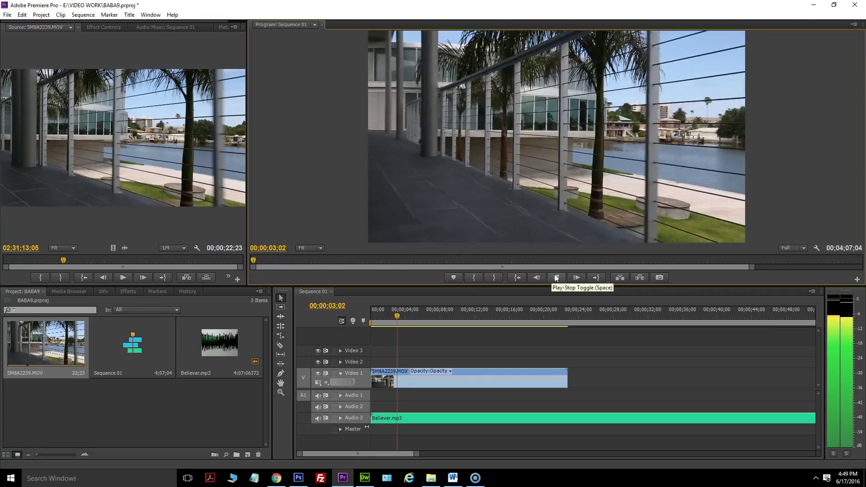
{"action": "left_click", "coordinate": [556, 278]}
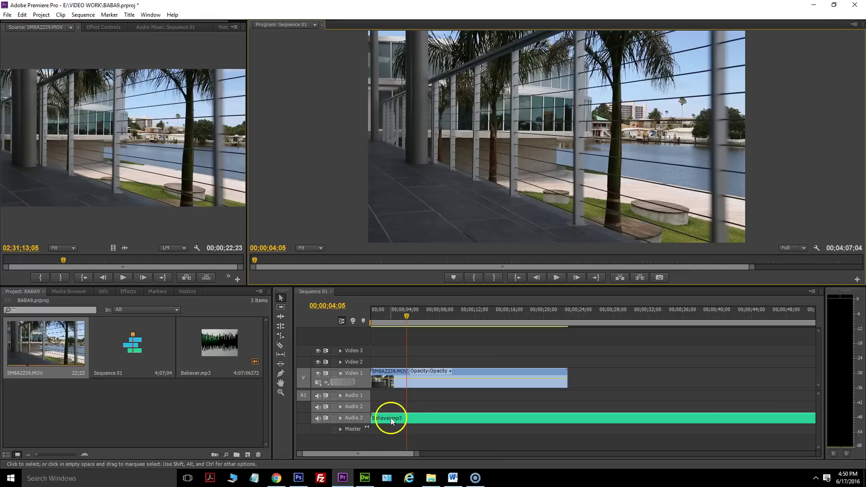
Mute the music and scrub the first four seconds of the walkway footage.
{"action": "left_click", "coordinate": [318, 417]}
{"action": "left_click", "coordinate": [384, 316]}
{"action": "mouse_move", "coordinate": [384, 315]}
{"action": "left_mouse_down"}
{"action": "mouse_move", "coordinate": [421, 314]}
{"action": "mouse_move", "coordinate": [388, 312]}
{"action": "mouse_move", "coordinate": [418, 313]}
{"action": "mouse_move", "coordinate": [400, 313]}
{"action": "left_mouse_up"}
{"action": "left_click", "coordinate": [319, 418]}
{"action": "left_click", "coordinate": [318, 418]}
{"action": "left_click", "coordinate": [556, 277]}
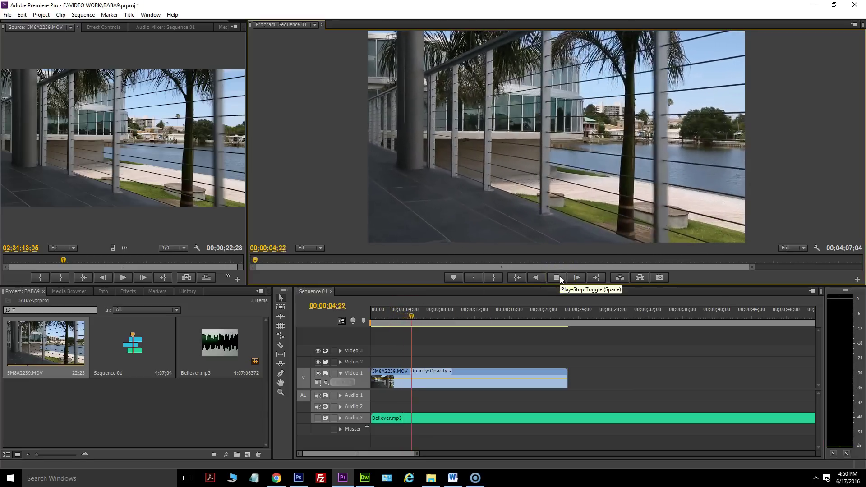
{"action": "left_click", "coordinate": [556, 278]}
{"action": "left_click_drag", "start_coordinate": [415, 313], "coordinate": [410, 314]}
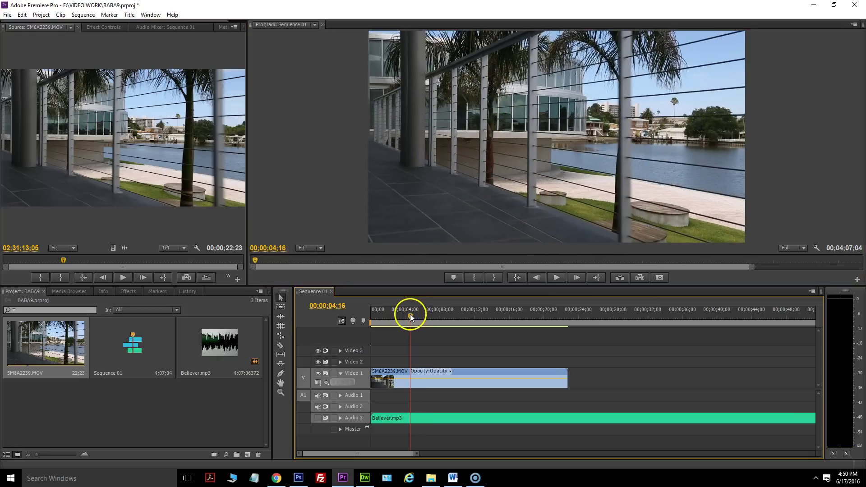
Trim 5M8A2239.MOV's start to the playhead and move the clip to the sequence start.
{"action": "left_click", "coordinate": [379, 374]}
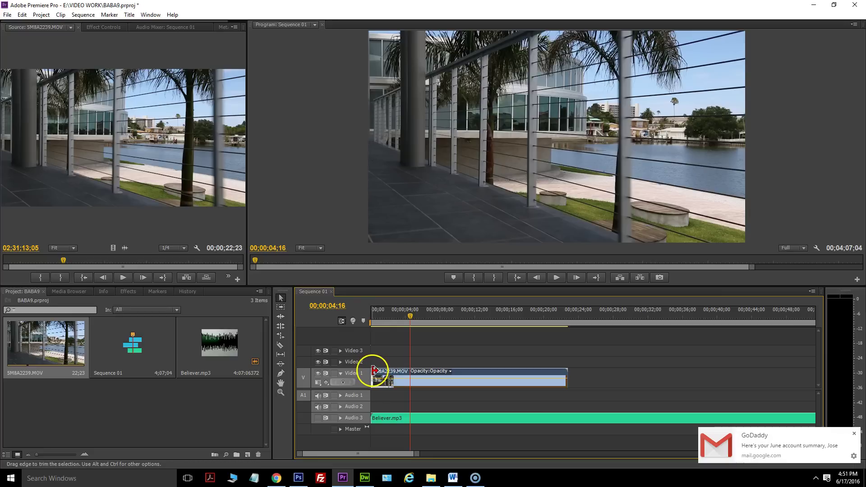
{"action": "left_click_drag", "start_coordinate": [375, 371], "coordinate": [412, 372]}
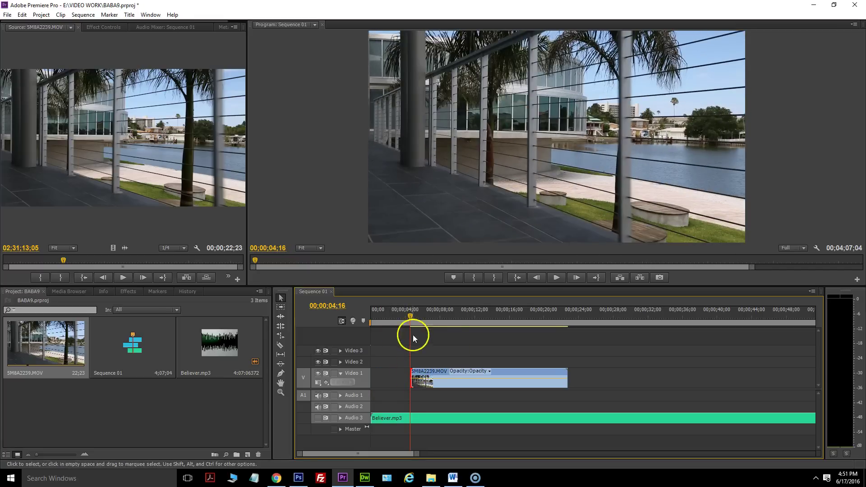
{"action": "left_click", "coordinate": [430, 373]}
{"action": "left_click_drag", "start_coordinate": [433, 374], "coordinate": [392, 369]}
Unmute Audio 3, play from the start, and trim the clip's end back near the playhead.
{"action": "left_click_drag", "start_coordinate": [391, 324], "coordinate": [359, 321]}
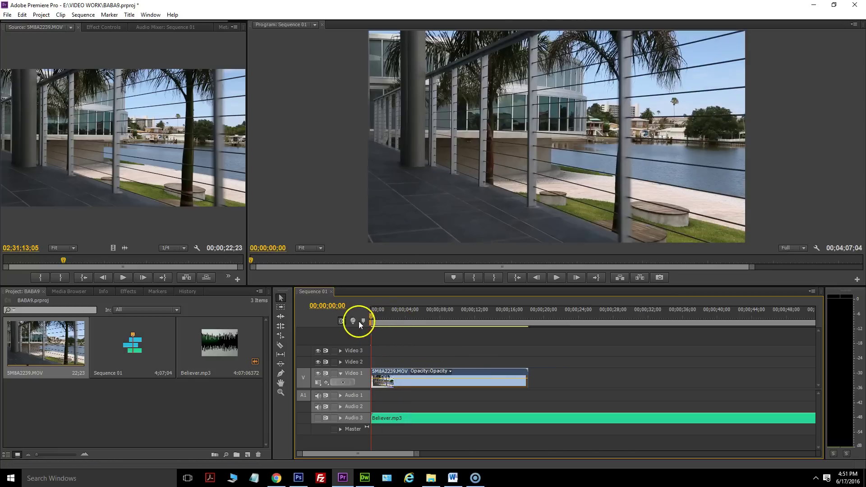
{"action": "left_click", "coordinate": [318, 420]}
{"action": "left_click", "coordinate": [561, 280]}
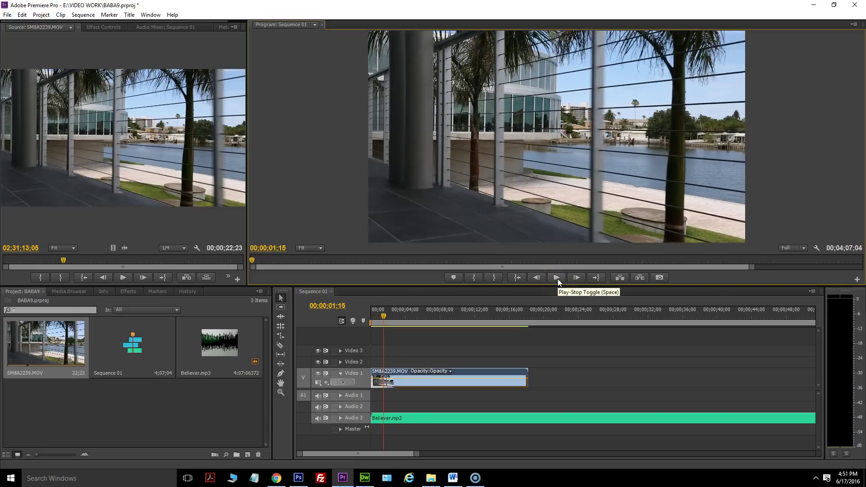
{"action": "left_click", "coordinate": [522, 370]}
{"action": "left_click_drag", "start_coordinate": [522, 370], "coordinate": [384, 369]}
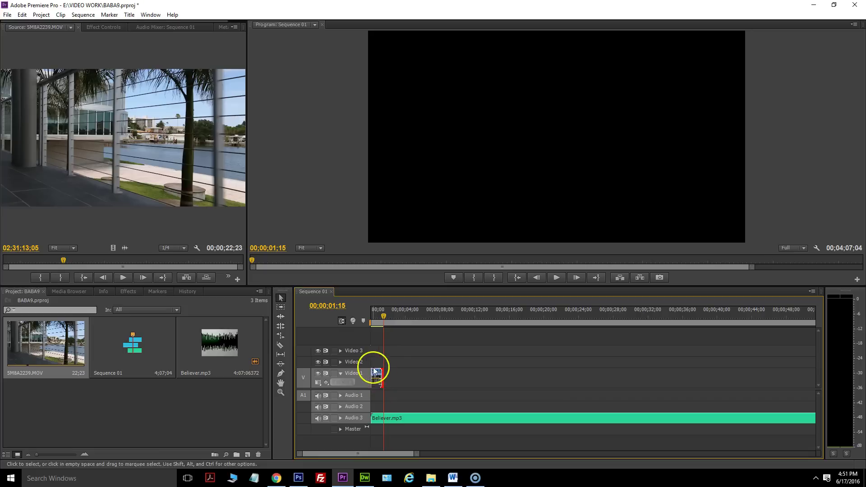
Go up to BABA9, open the DRONE folder, and play DJI_0072.MOV.
{"action": "left_click", "coordinate": [431, 478]}
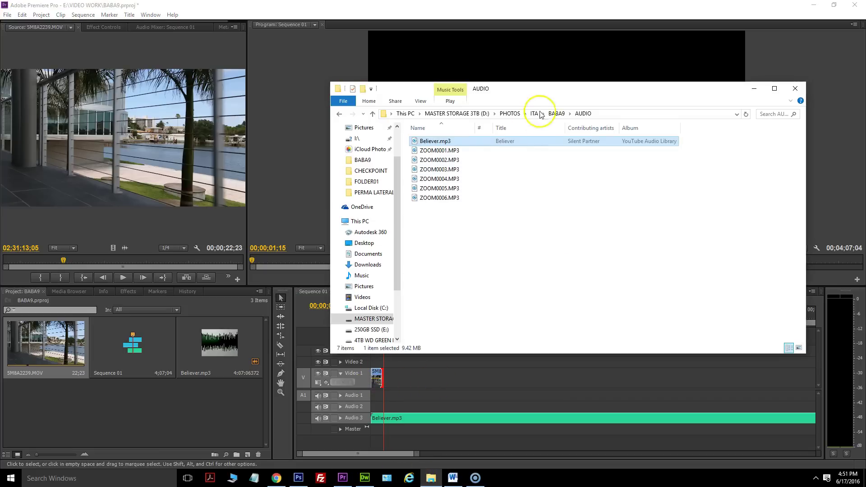
{"action": "left_click", "coordinate": [558, 113]}
{"action": "double_click", "coordinate": [491, 153]}
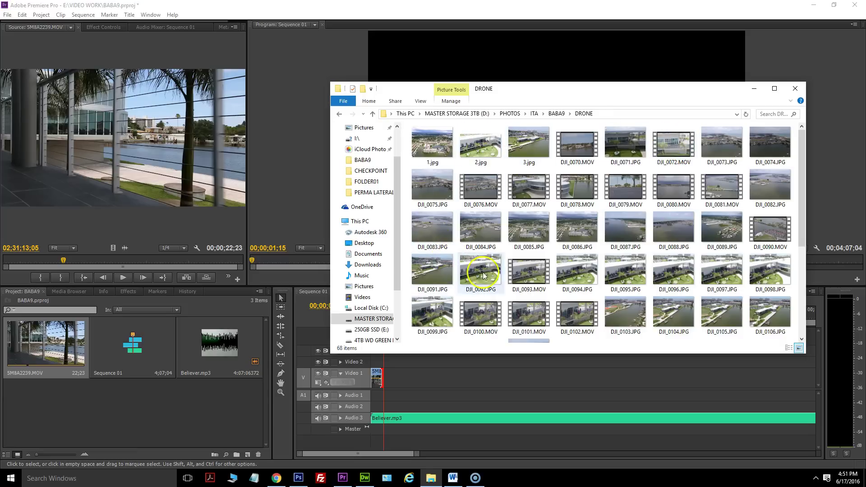
{"action": "left_click", "coordinate": [534, 274]}
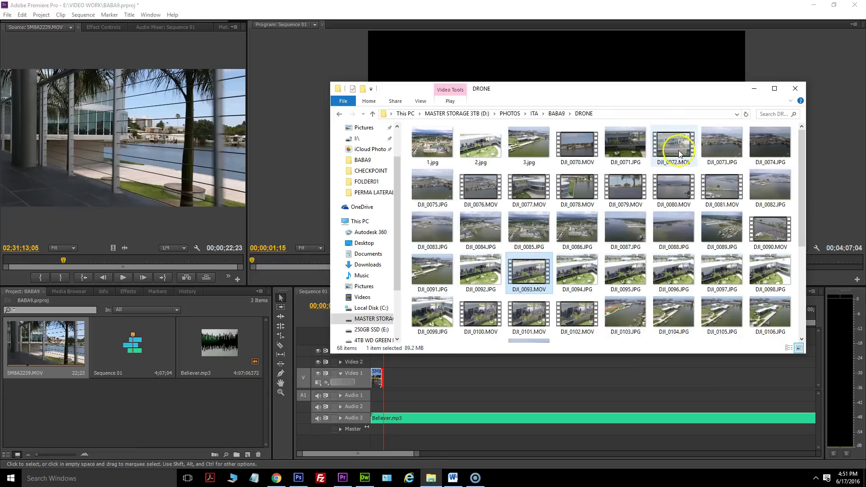
{"action": "double_click", "coordinate": [679, 150]}
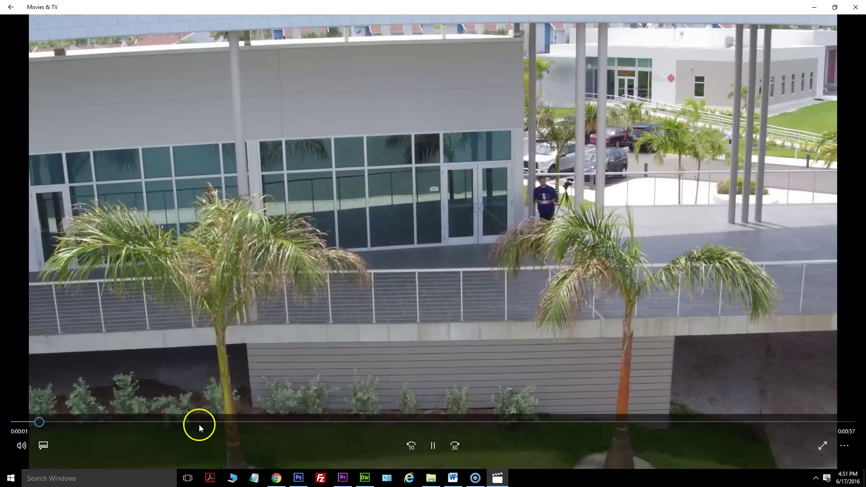
Skip ahead in the DJI_0072.MOV preview, then drag the file into Premiere's Project panel.
{"action": "left_click", "coordinate": [200, 423]}
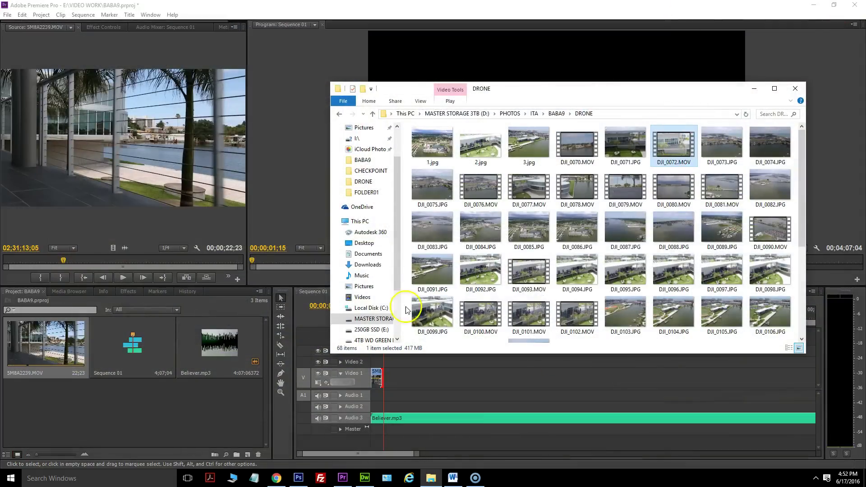
{"action": "left_click_drag", "start_coordinate": [406, 310], "coordinate": [197, 352]}
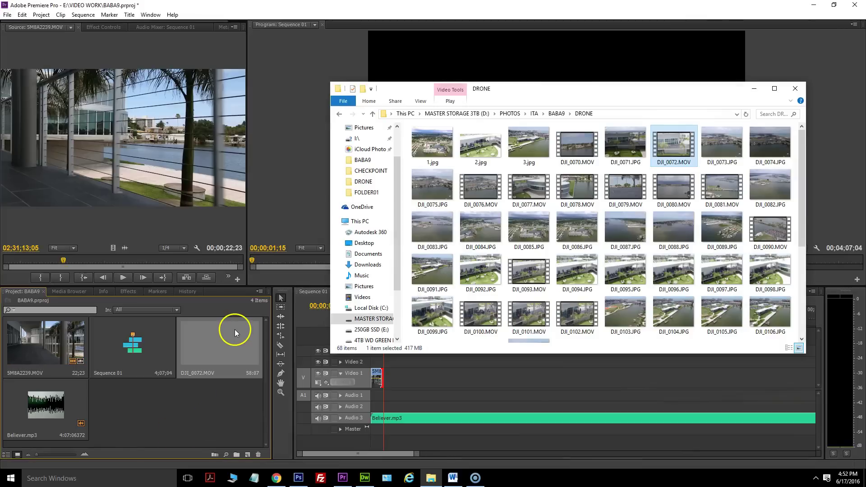
Add DJI_0072.MOV to Video 1 just after the trimmed 5M8A2239.MOV opening clip.
{"action": "double_click", "coordinate": [230, 349]}
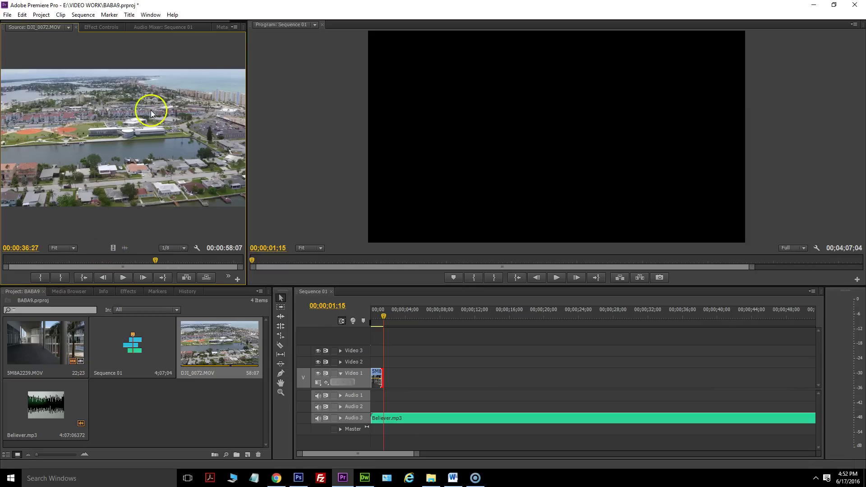
{"action": "left_click_drag", "start_coordinate": [113, 248], "coordinate": [403, 373]}
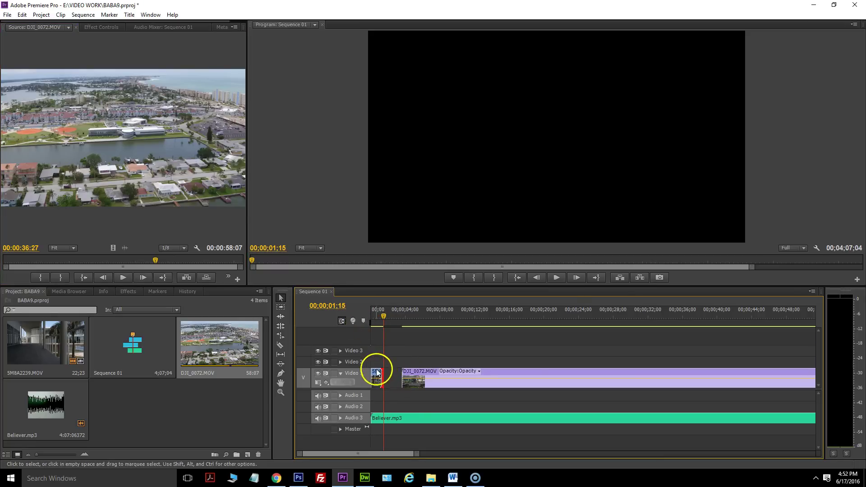
{"action": "double_click", "coordinate": [386, 323]}
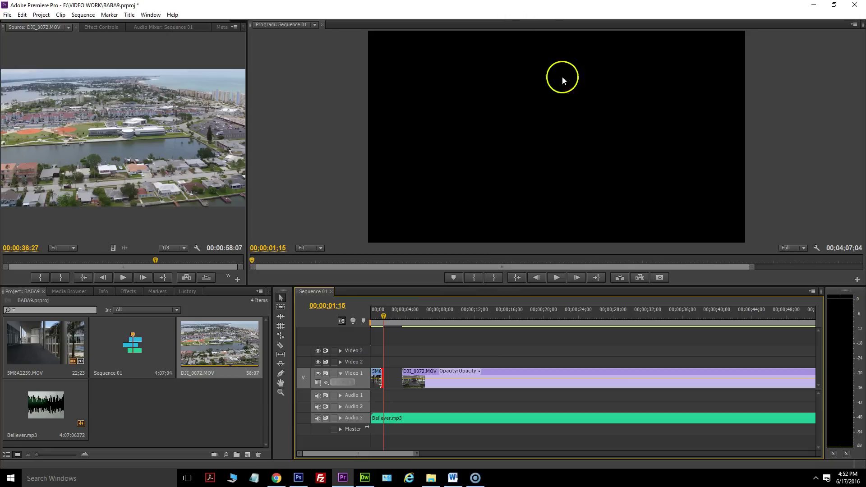
{"action": "left_click_drag", "start_coordinate": [383, 316], "coordinate": [385, 317]}
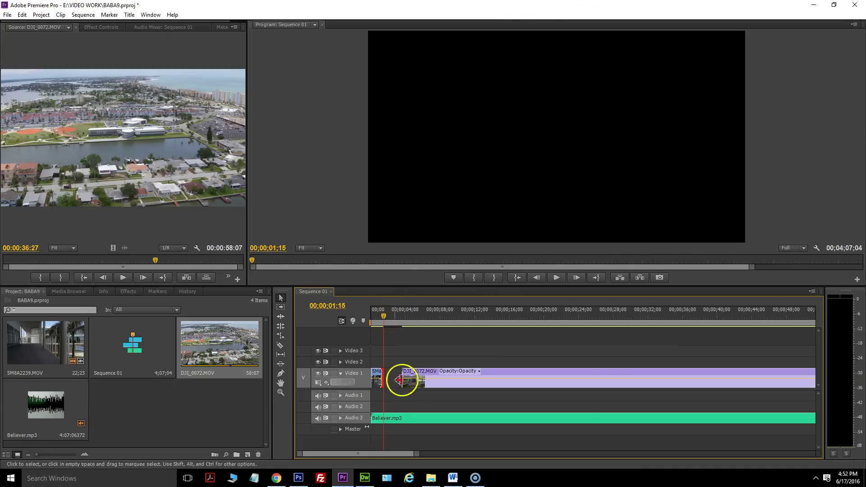
{"action": "left_click_drag", "start_coordinate": [384, 313], "coordinate": [407, 316]}
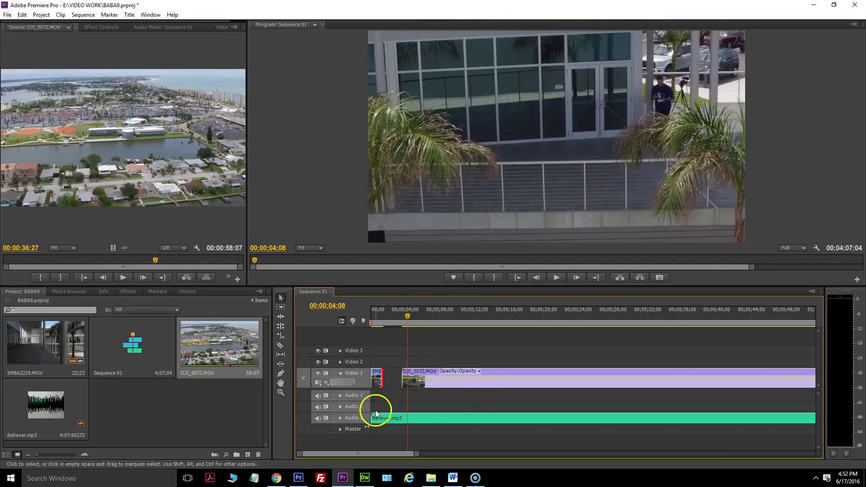
With the music muted, move to 29;07 and drag the drone picture down and right in the frame.
{"action": "left_click", "coordinate": [318, 418]}
{"action": "left_click_drag", "start_coordinate": [407, 316], "coordinate": [631, 328]}
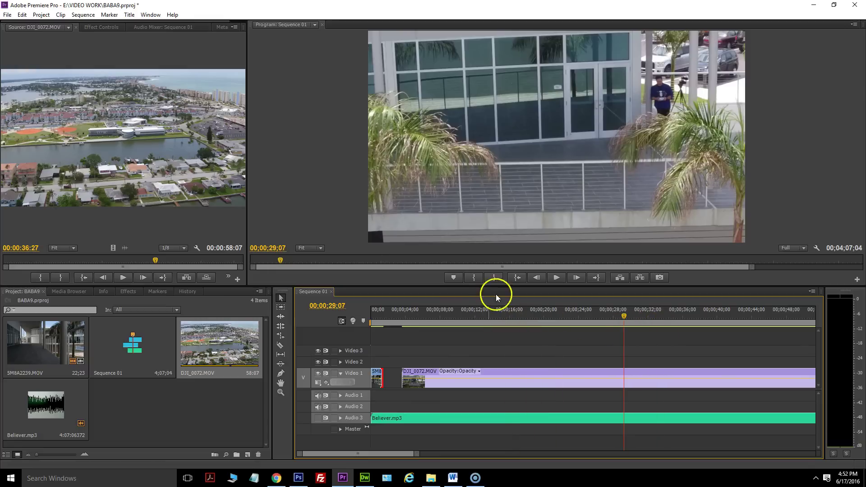
{"action": "left_click", "coordinate": [536, 280]}
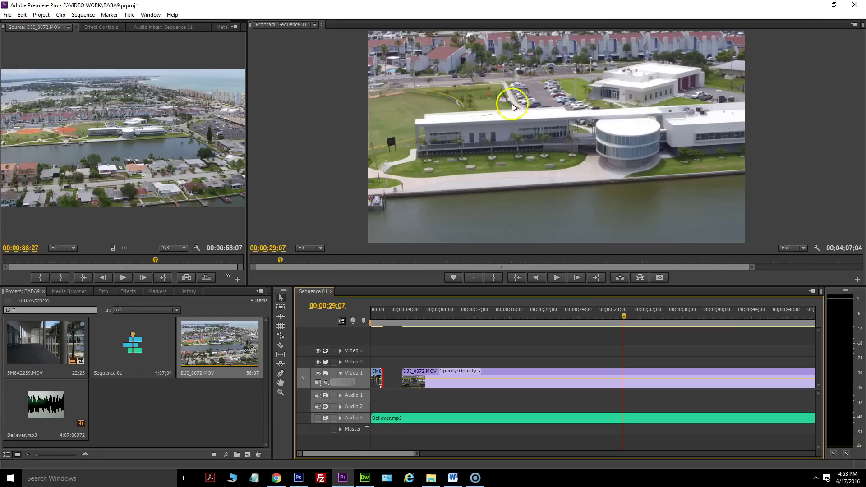
{"action": "double_click", "coordinate": [523, 140]}
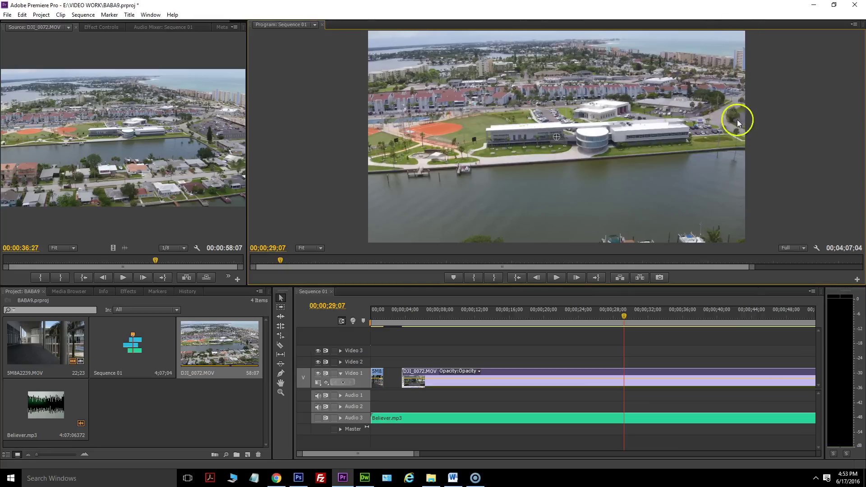
{"action": "left_click_drag", "start_coordinate": [386, 44], "coordinate": [507, 168]}
Try rescaling and recentring the drone picture, then undo with Ctrl+Z to restore full frame.
{"action": "left_click_drag", "start_coordinate": [299, 49], "coordinate": [416, 140]}
{"action": "left_click_drag", "start_coordinate": [573, 169], "coordinate": [485, 75]}
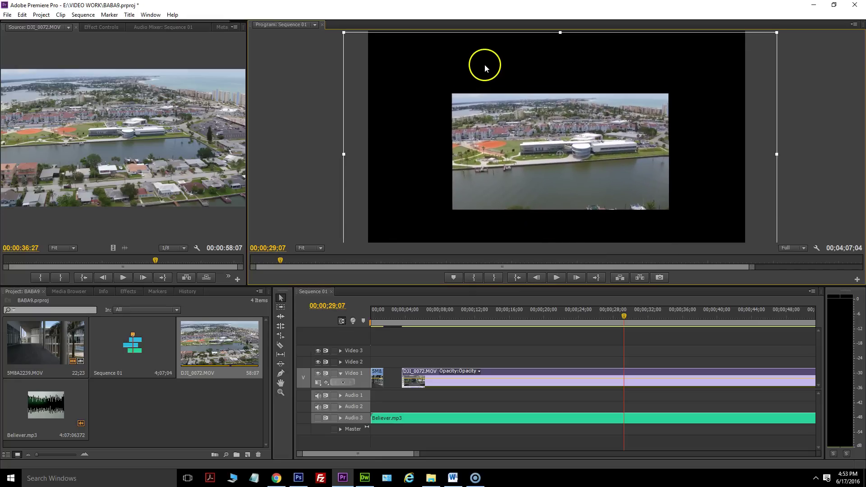
{"action": "left_click_drag", "start_coordinate": [348, 35], "coordinate": [357, 44]}
{"action": "left_click_drag", "start_coordinate": [455, 116], "coordinate": [447, 93]}
{"action": "left_click_drag", "start_coordinate": [513, 30], "coordinate": [498, 13]}
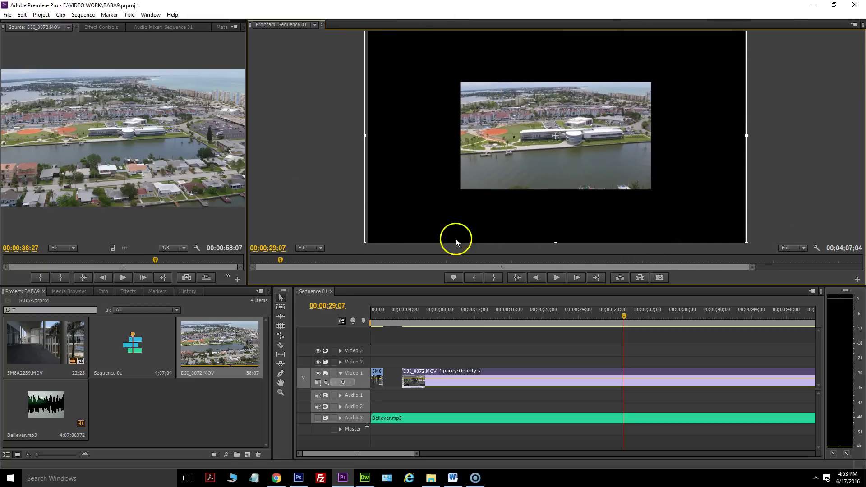
{"action": "key", "text": "ctrl+z"}
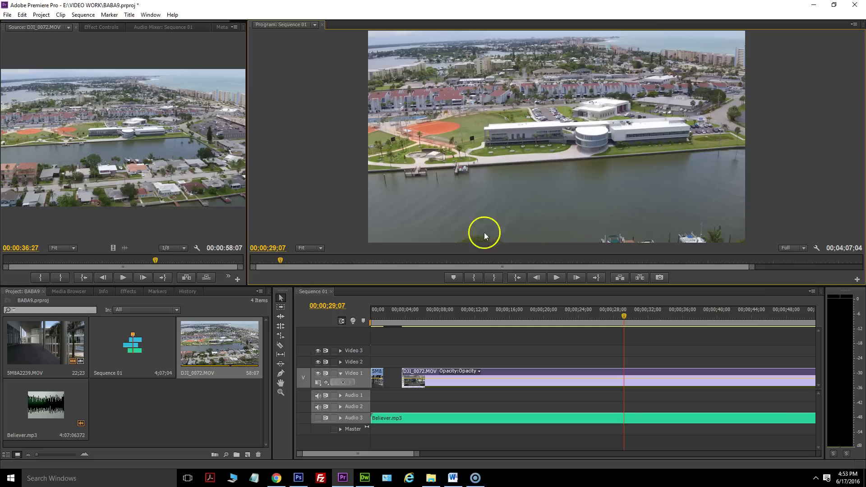
{"action": "left_click_drag", "start_coordinate": [622, 315], "coordinate": [609, 315]}
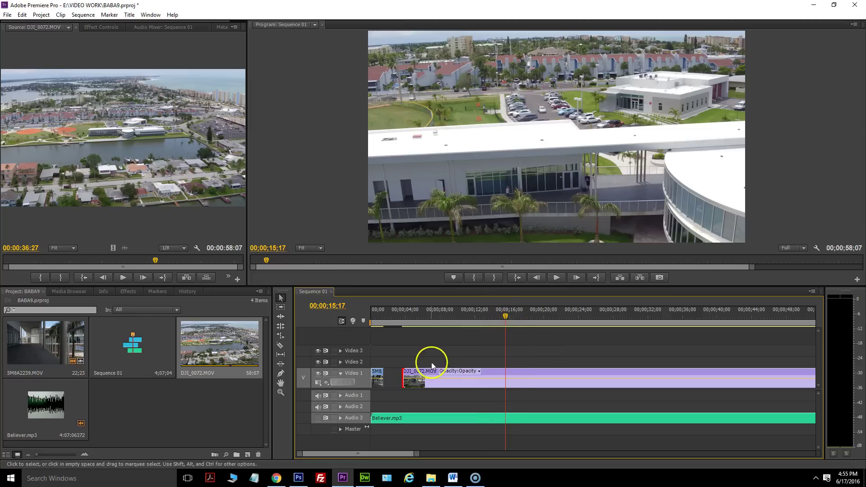
Trim DJI_0072.MOV's start to the playhead, butt it against the opening clip, and unmute the music.
{"action": "left_click_drag", "start_coordinate": [405, 375], "coordinate": [506, 371]}
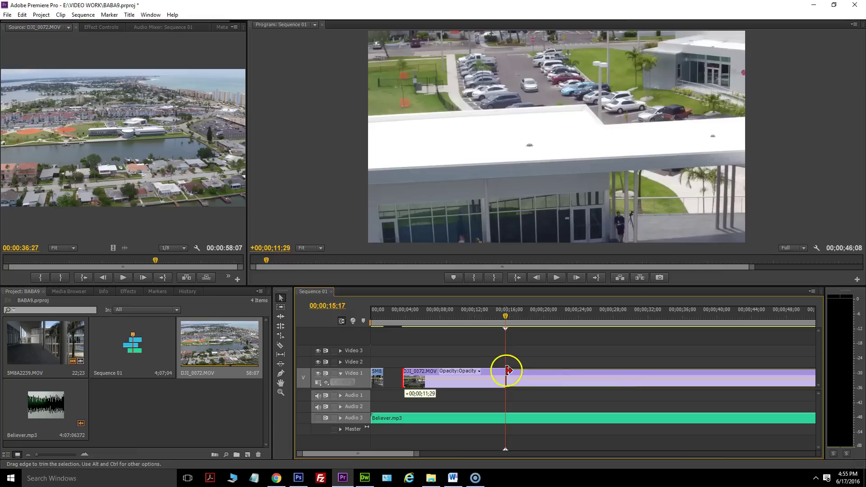
{"action": "left_click", "coordinate": [521, 371]}
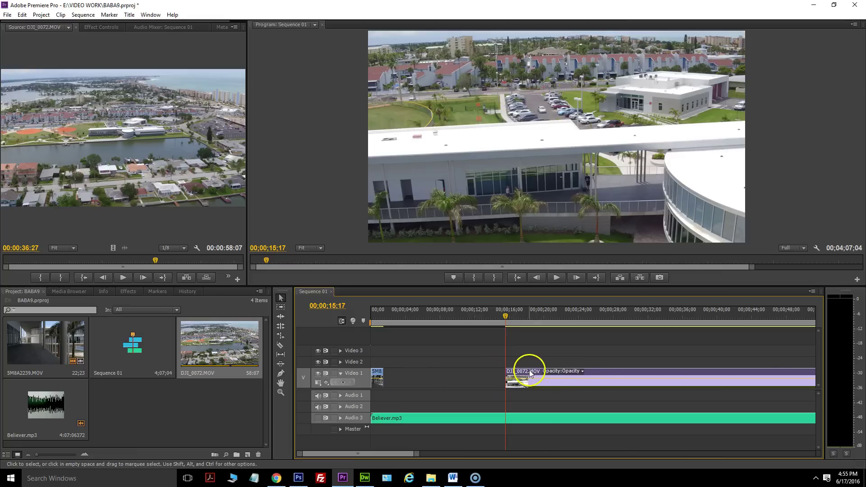
{"action": "left_click_drag", "start_coordinate": [633, 376], "coordinate": [515, 371]}
{"action": "left_click_drag", "start_coordinate": [390, 318], "coordinate": [374, 316]}
{"action": "left_click", "coordinate": [317, 418]}
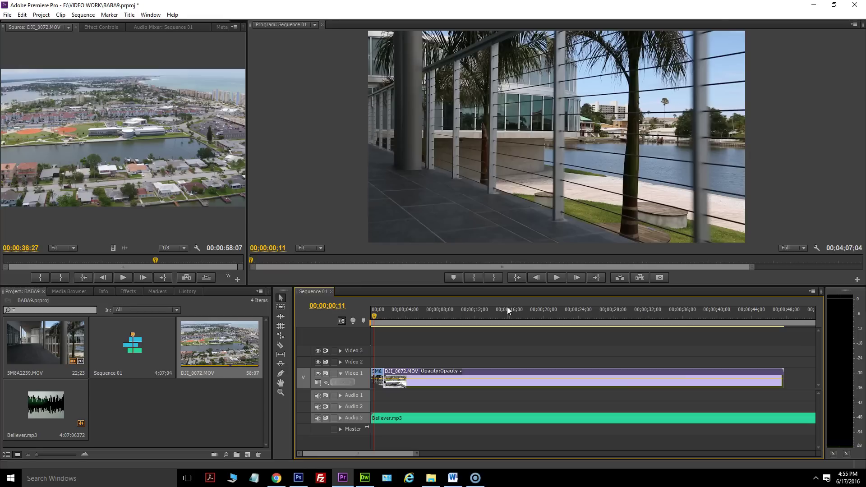
Save the BABA9 project with Ctrl+S and play the sequence from the start.
{"action": "key", "text": "ctrl+s"}
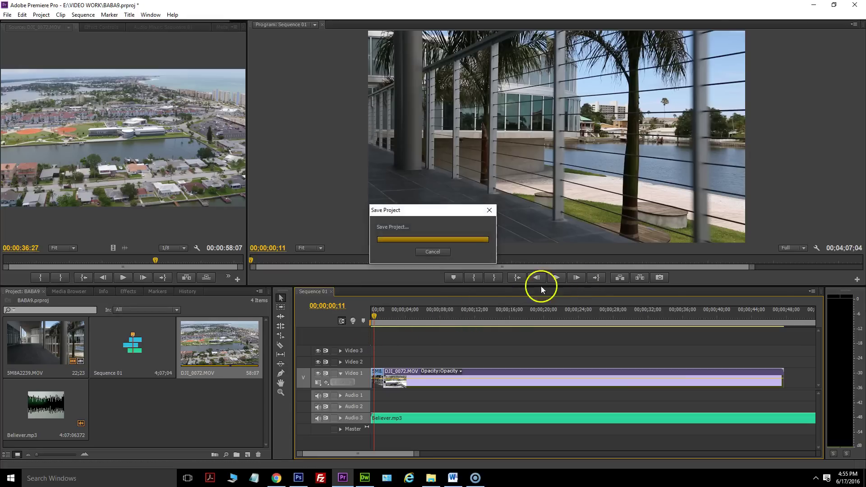
{"action": "left_click_drag", "start_coordinate": [378, 322], "coordinate": [356, 316]}
{"action": "left_click", "coordinate": [565, 281]}
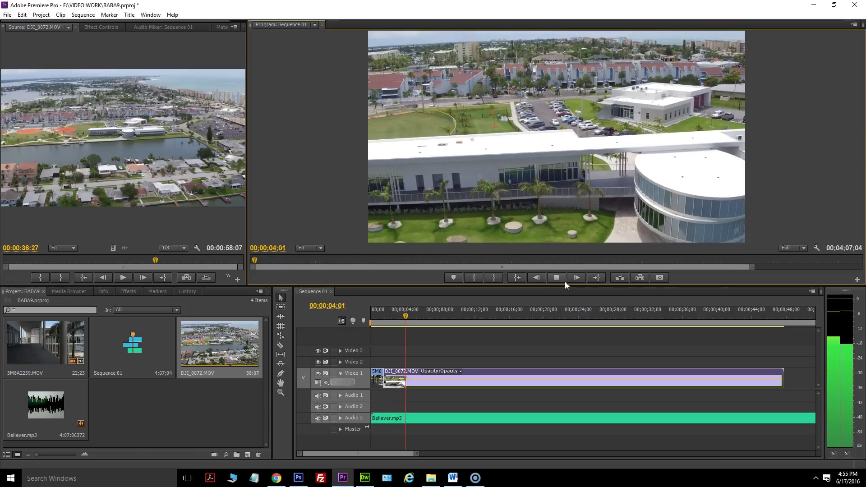
{"action": "left_click", "coordinate": [565, 282]}
{"action": "left_click", "coordinate": [369, 388]}
{"action": "left_click", "coordinate": [413, 303]}
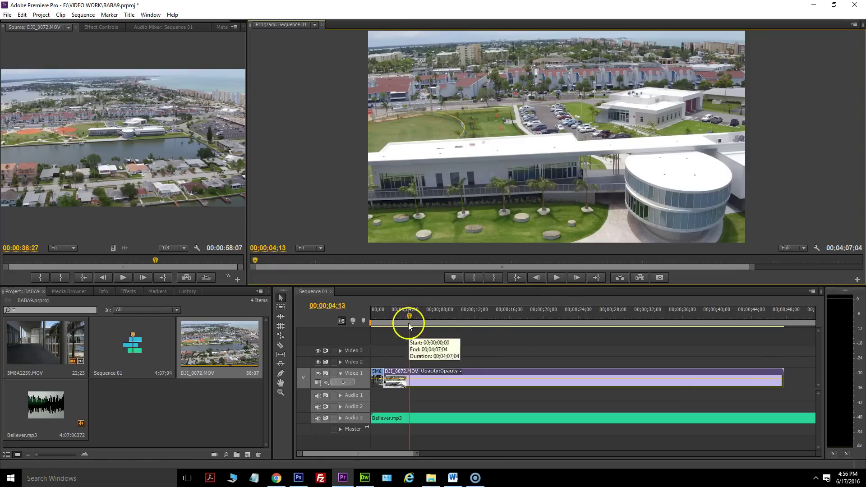
Replay the opening seconds and park the playhead at 00;00;02;24 for cutting.
{"action": "left_click_drag", "start_coordinate": [408, 318], "coordinate": [364, 318]}
{"action": "left_click", "coordinate": [551, 276]}
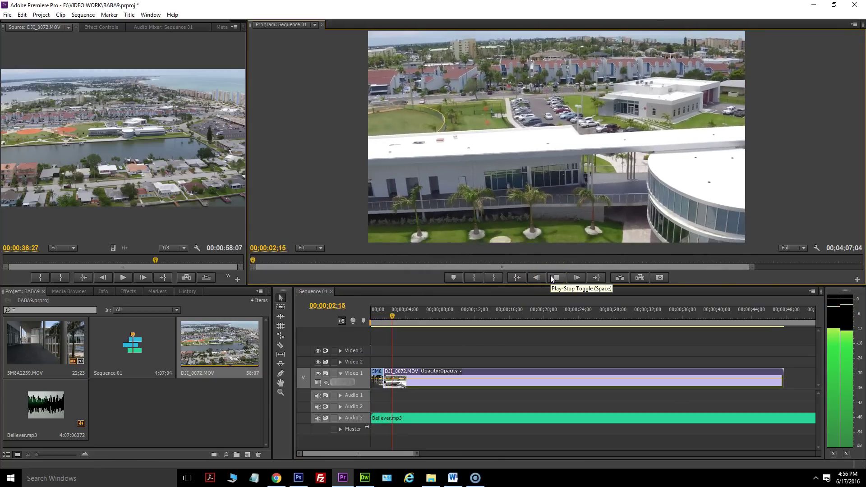
{"action": "left_click", "coordinate": [551, 275]}
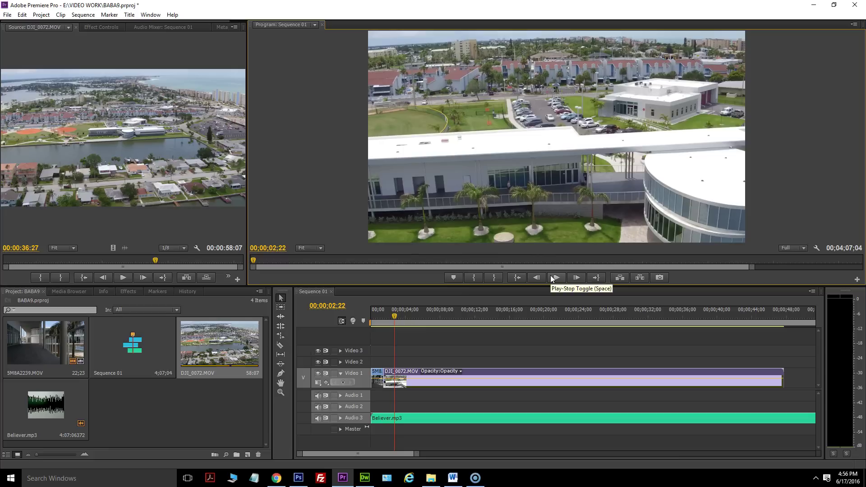
{"action": "left_click", "coordinate": [395, 319]}
{"action": "key", "text": "Left"}
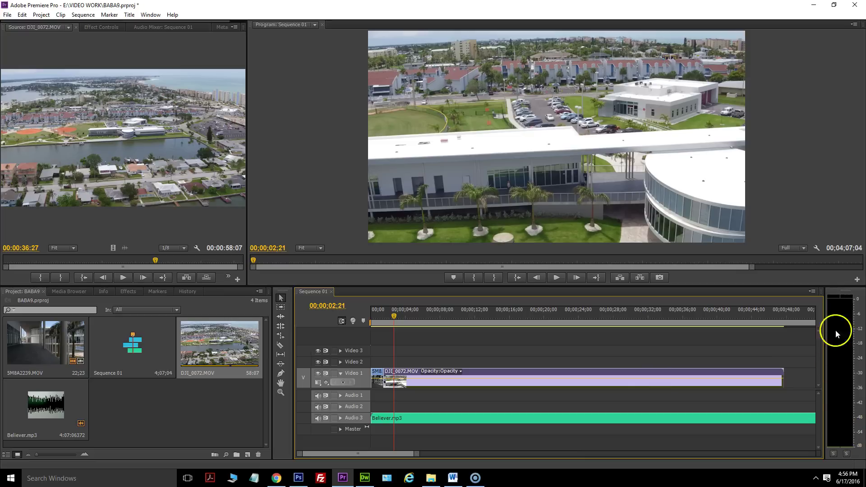
{"action": "left_click_drag", "start_coordinate": [395, 316], "coordinate": [386, 316]}
{"action": "left_click", "coordinate": [556, 276]}
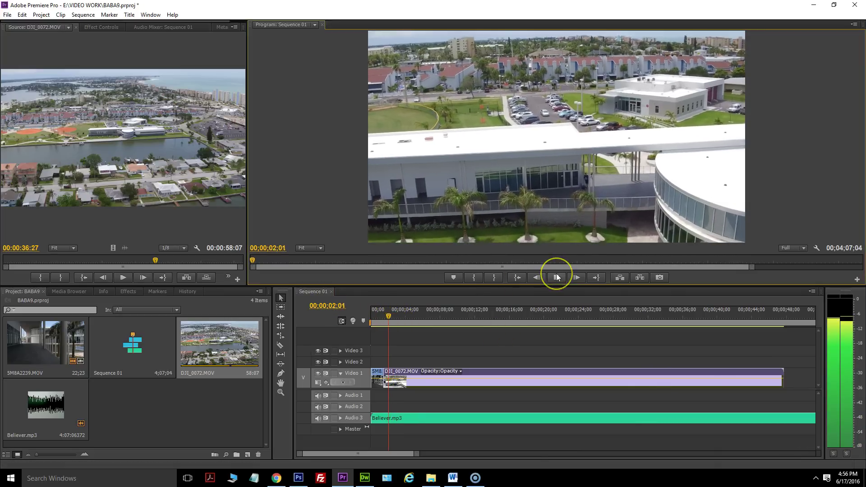
{"action": "key", "text": "space"}
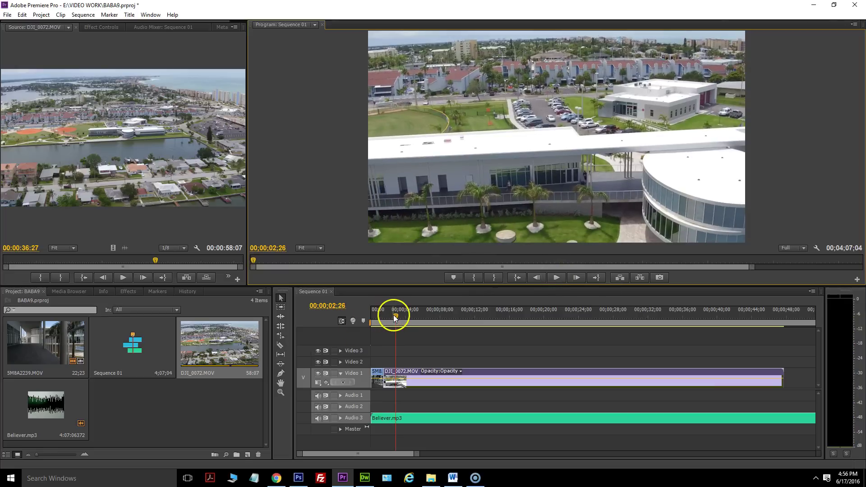
{"action": "left_click", "coordinate": [394, 315]}
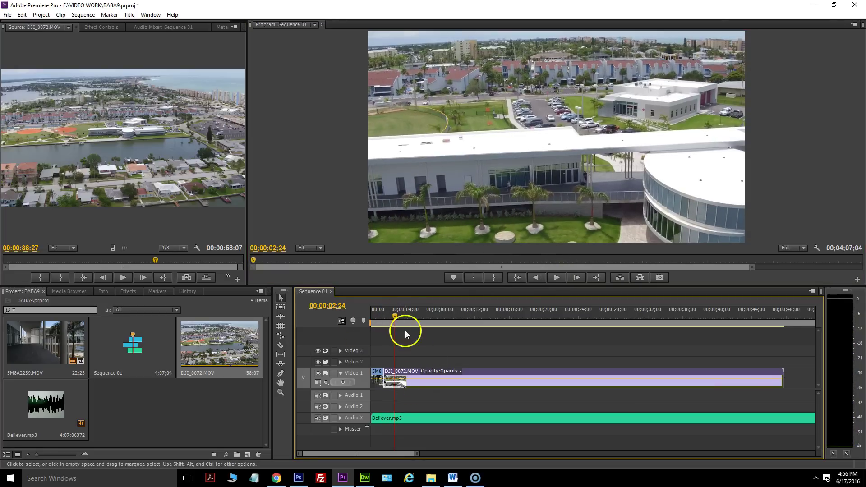
{"action": "left_click", "coordinate": [281, 345]}
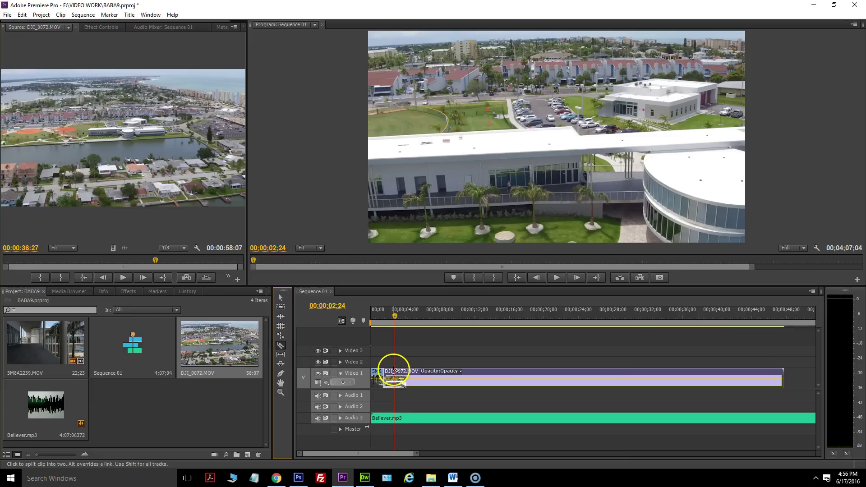
Split DJI_0072.MOV at 00;00;02;24 and move its remainder to about 00;00;38 on Video 1.
{"action": "left_click", "coordinate": [395, 372]}
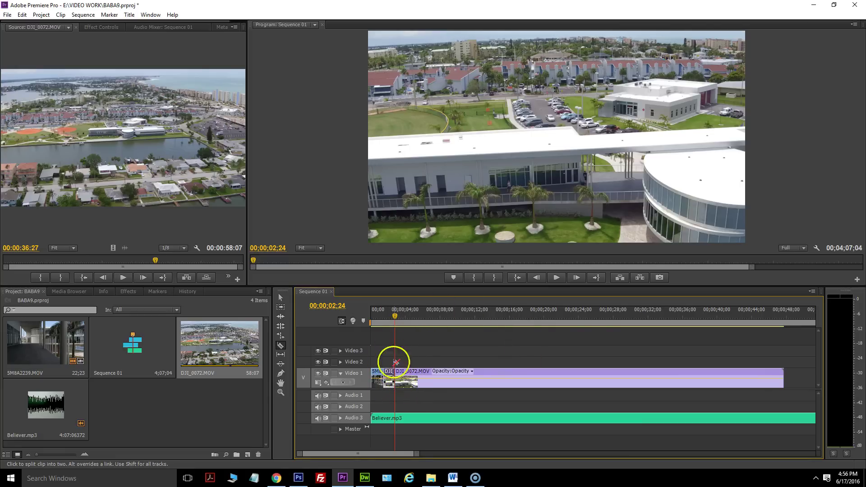
{"action": "left_click", "coordinate": [281, 299]}
{"action": "left_click", "coordinate": [521, 372]}
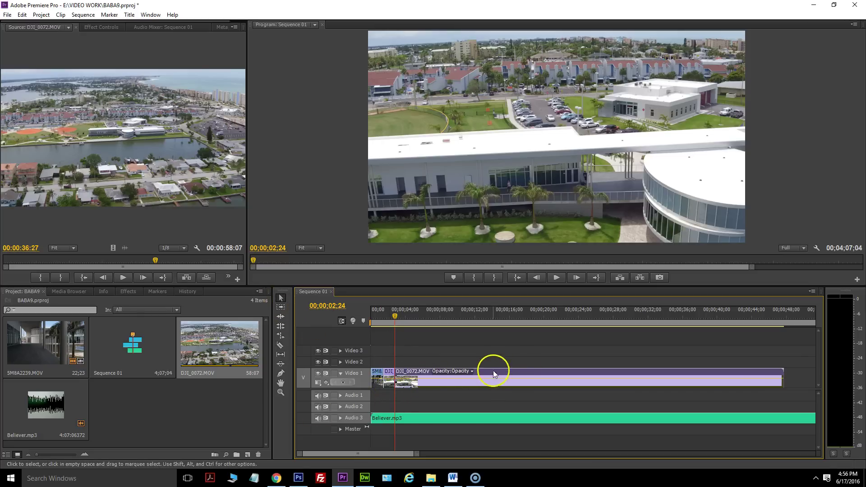
{"action": "left_click_drag", "start_coordinate": [503, 372], "coordinate": [810, 384]}
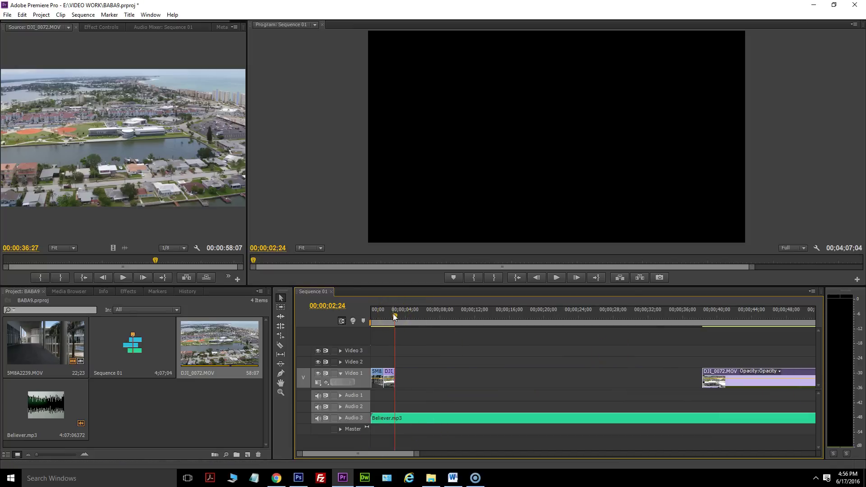
{"action": "left_click_drag", "start_coordinate": [393, 316], "coordinate": [381, 342]}
Turn on timeline snapping and import 5M8A2184.MOV from the VIDEO folder into the project.
{"action": "left_click", "coordinate": [341, 321]}
{"action": "left_click", "coordinate": [432, 478]}
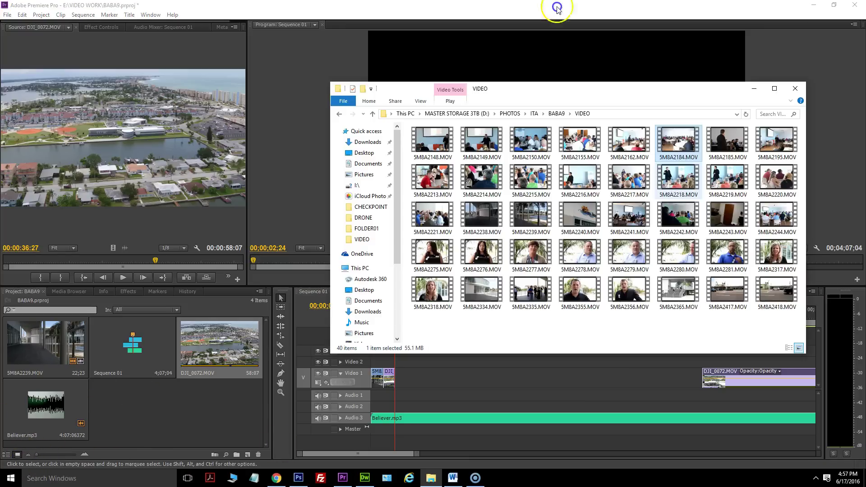
{"action": "left_click_drag", "start_coordinate": [678, 144], "coordinate": [174, 361]}
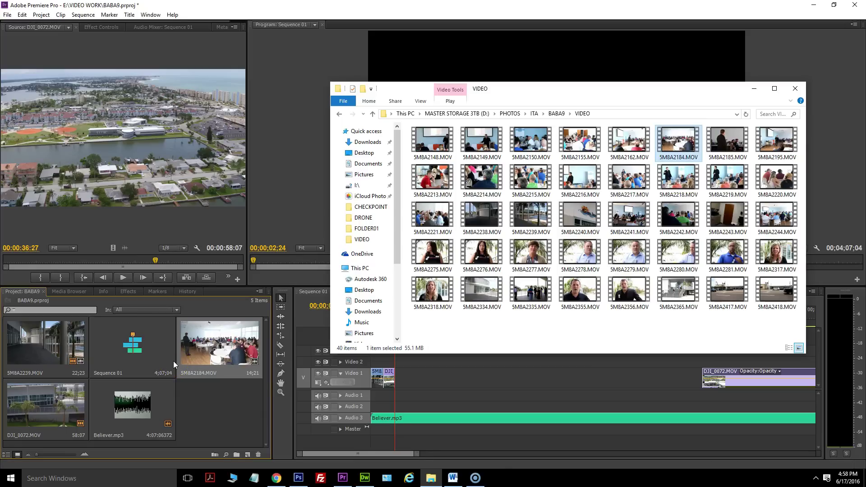
Load 5M8A2184.MOV in the Source monitor and drop its video into the gap on Video 1.
{"action": "left_click", "coordinate": [211, 346]}
{"action": "double_click", "coordinate": [211, 346]}
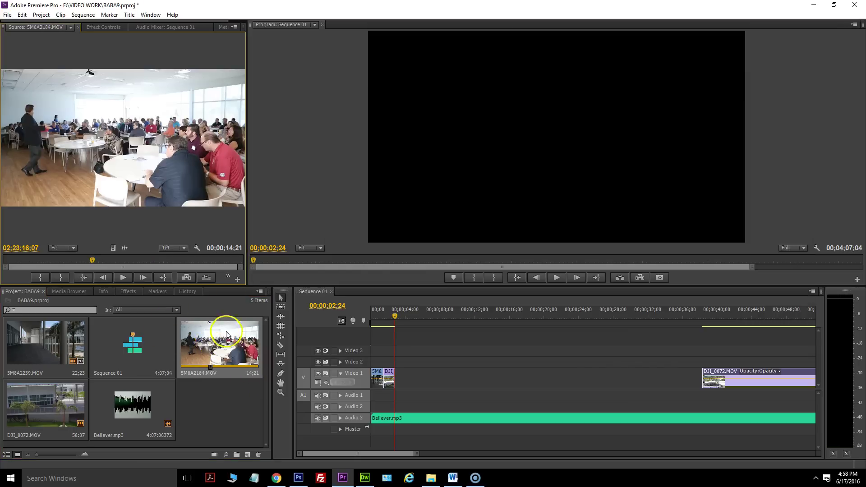
{"action": "left_click_drag", "start_coordinate": [240, 264], "coordinate": [411, 378]}
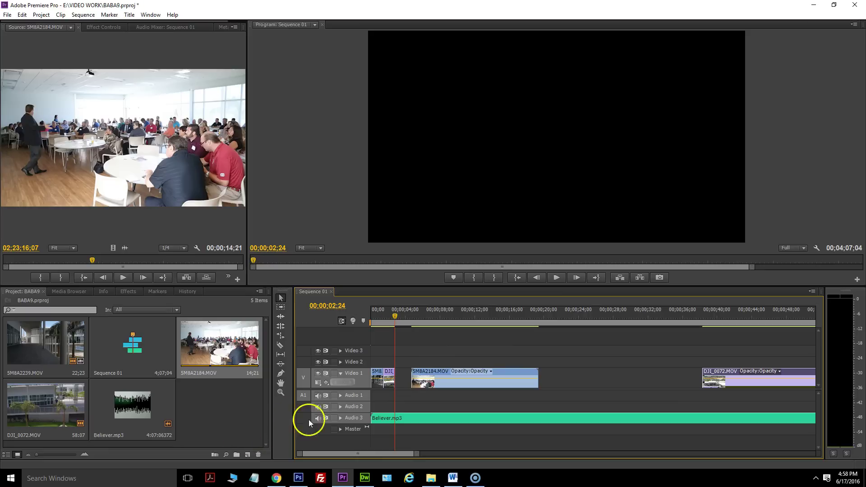
{"action": "mouse_move", "coordinate": [403, 323]}
{"action": "left_mouse_down"}
{"action": "mouse_move", "coordinate": [432, 321]}
{"action": "mouse_move", "coordinate": [413, 324]}
{"action": "left_mouse_up"}
{"action": "mouse_move", "coordinate": [418, 324]}
{"action": "left_mouse_down"}
{"action": "mouse_move", "coordinate": [410, 327]}
{"action": "mouse_move", "coordinate": [424, 326]}
{"action": "left_mouse_up"}
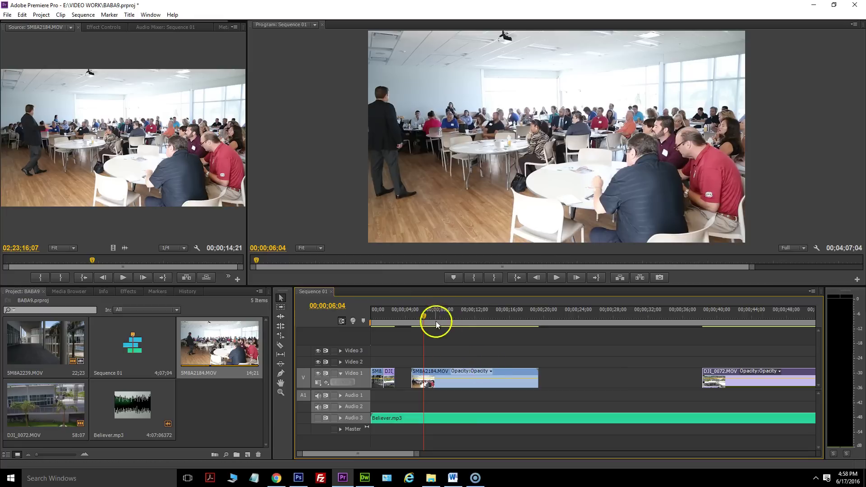
{"action": "left_click", "coordinate": [422, 322]}
{"action": "mouse_move", "coordinate": [423, 320]}
{"action": "left_mouse_down"}
{"action": "mouse_move", "coordinate": [412, 321]}
{"action": "mouse_move", "coordinate": [428, 315]}
{"action": "mouse_move", "coordinate": [417, 320]}
{"action": "left_mouse_up"}
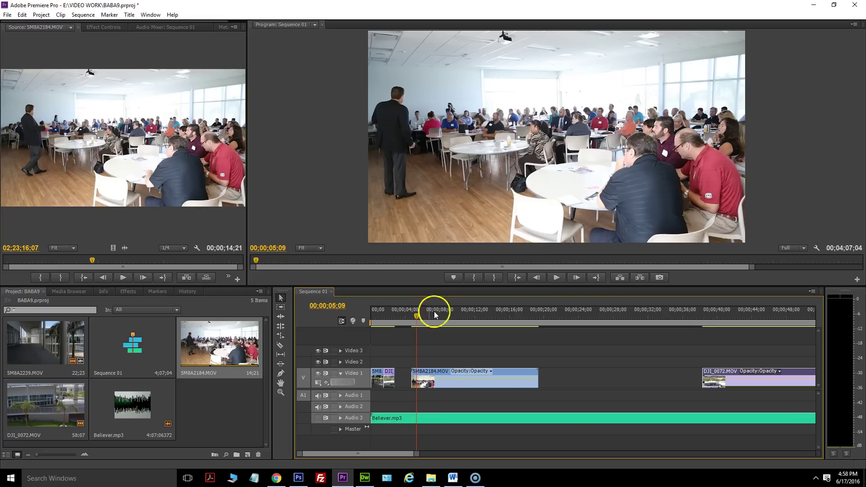
Butt the classroom clip right after the drone shot and play back the transition.
{"action": "left_click", "coordinate": [446, 371]}
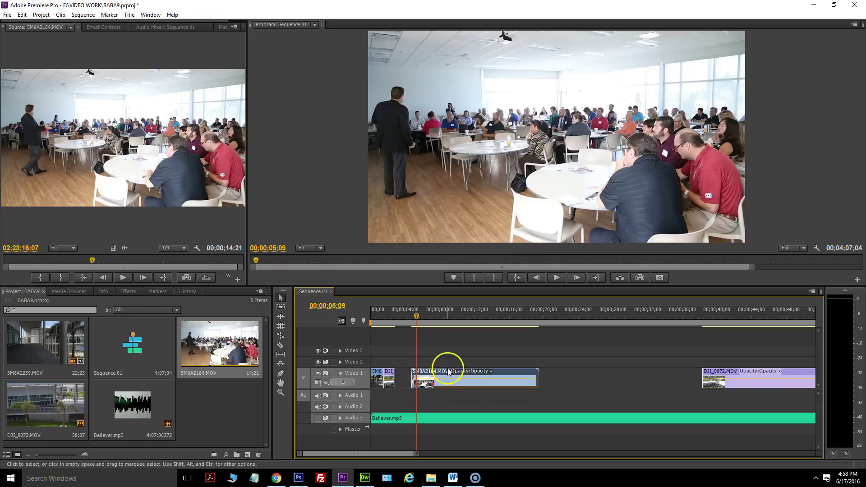
{"action": "left_click_drag", "start_coordinate": [445, 375], "coordinate": [429, 374]}
{"action": "left_click_drag", "start_coordinate": [404, 319], "coordinate": [372, 321]}
{"action": "left_click", "coordinate": [318, 418]}
{"action": "left_click", "coordinate": [556, 278]}
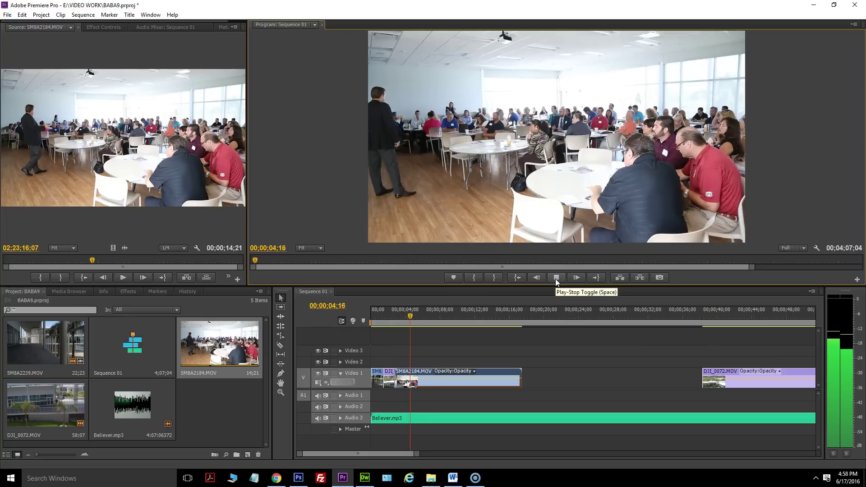
{"action": "left_click", "coordinate": [556, 278]}
{"action": "left_click_drag", "start_coordinate": [421, 315], "coordinate": [417, 316]}
{"action": "left_click", "coordinate": [561, 278]}
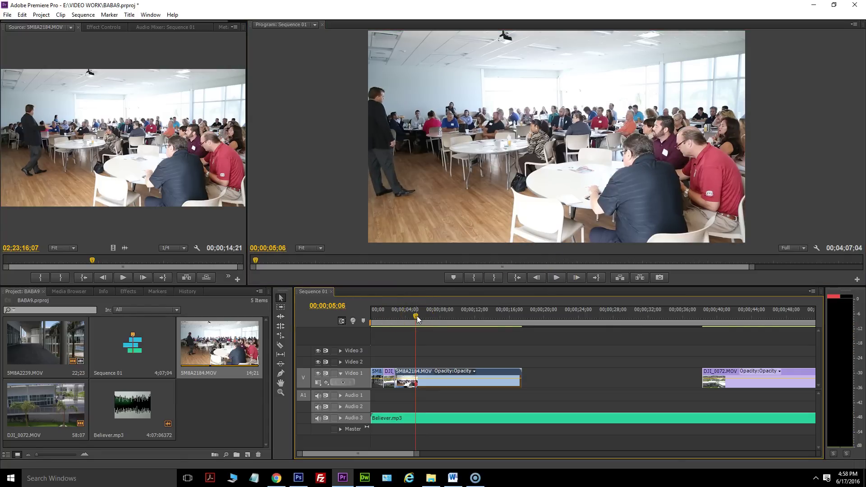
Razor-cut the classroom clip at 00;00;05;06 and select its leftover part.
{"action": "left_click", "coordinate": [280, 345]}
{"action": "left_click", "coordinate": [416, 377]}
{"action": "left_click", "coordinate": [281, 297]}
{"action": "left_click", "coordinate": [509, 369]}
Delete the classroom leftover, lift the 5M8A2184.MOV piece onto Video 2, and slide DJI_0072.MOV beneath it.
{"action": "key", "text": "Delete"}
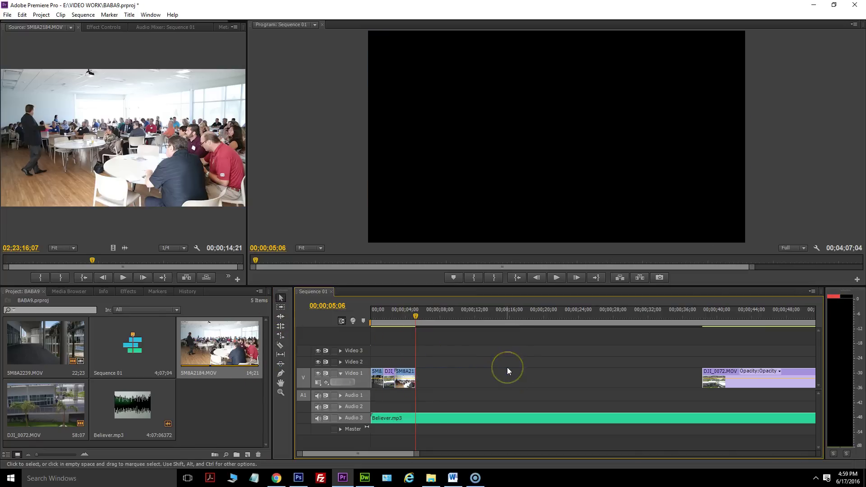
{"action": "left_click", "coordinate": [712, 366]}
{"action": "left_click_drag", "start_coordinate": [722, 375], "coordinate": [579, 371]}
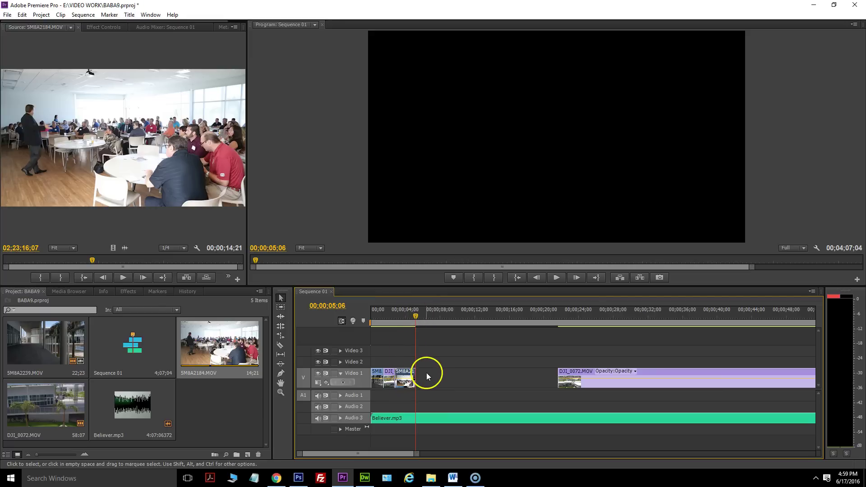
{"action": "left_click", "coordinate": [409, 372]}
{"action": "left_click_drag", "start_coordinate": [408, 375], "coordinate": [409, 362]}
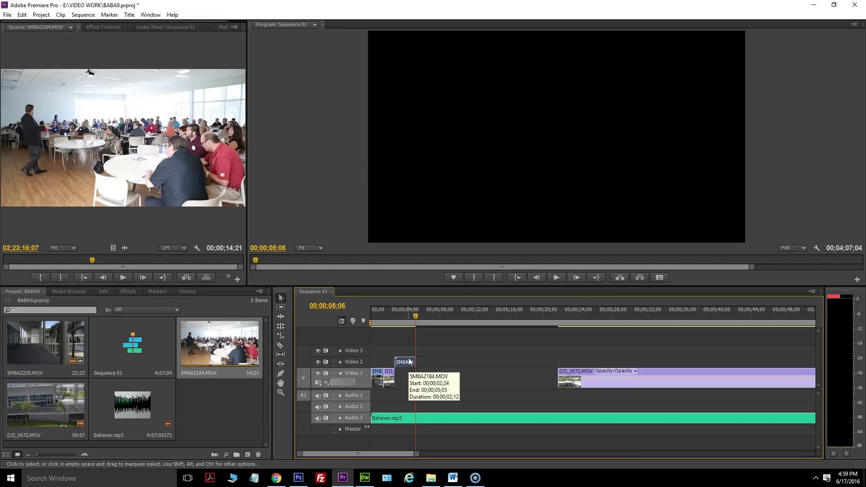
{"action": "left_click", "coordinate": [400, 371]}
{"action": "left_click_drag", "start_coordinate": [416, 454], "coordinate": [397, 450]}
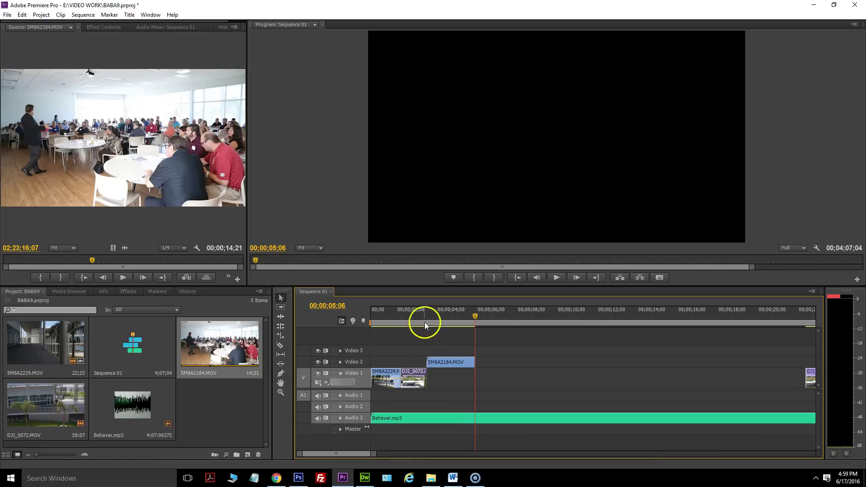
{"action": "left_click_drag", "start_coordinate": [415, 374], "coordinate": [479, 376]}
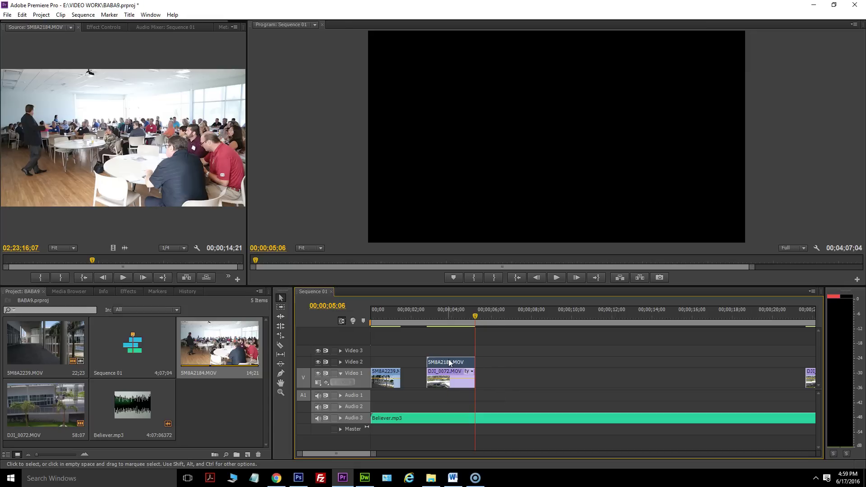
{"action": "left_click_drag", "start_coordinate": [454, 365], "coordinate": [415, 374]}
Play the sequence from the start and set the current time to 00;00;05;02.
{"action": "left_click", "coordinate": [437, 312]}
{"action": "key", "text": "Home"}
{"action": "left_click", "coordinate": [558, 278]}
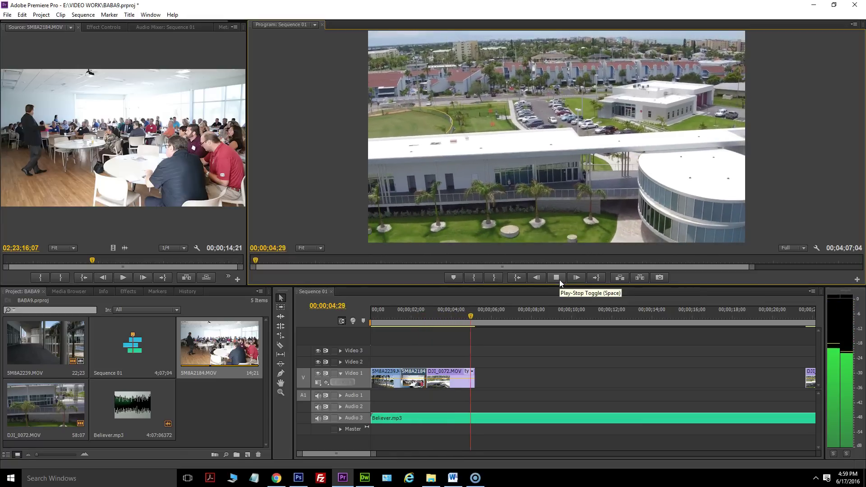
{"action": "left_click", "coordinate": [559, 280]}
{"action": "left_click", "coordinate": [474, 312]}
{"action": "left_click_drag", "start_coordinate": [477, 312], "coordinate": [476, 312]}
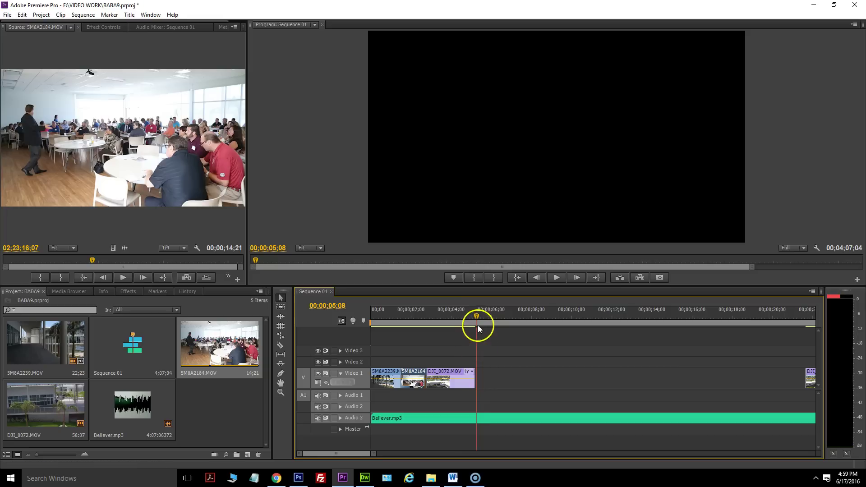
{"action": "left_click", "coordinate": [473, 322]}
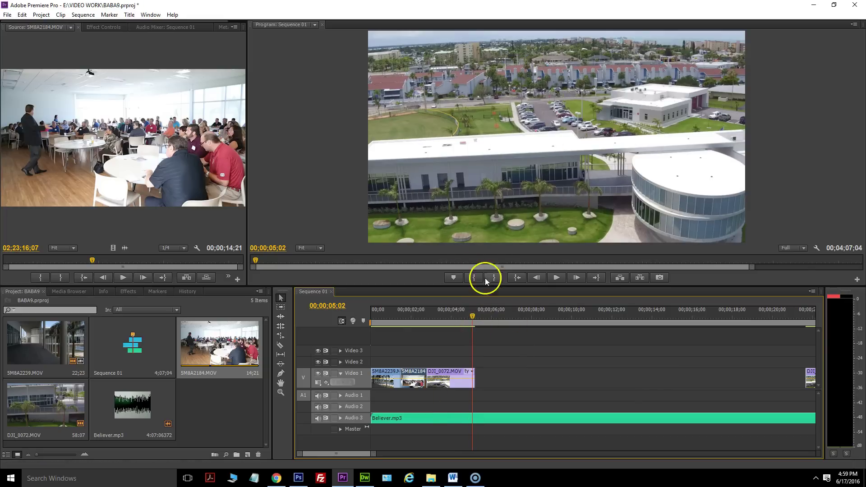
{"action": "left_click_drag", "start_coordinate": [373, 454], "coordinate": [407, 457]}
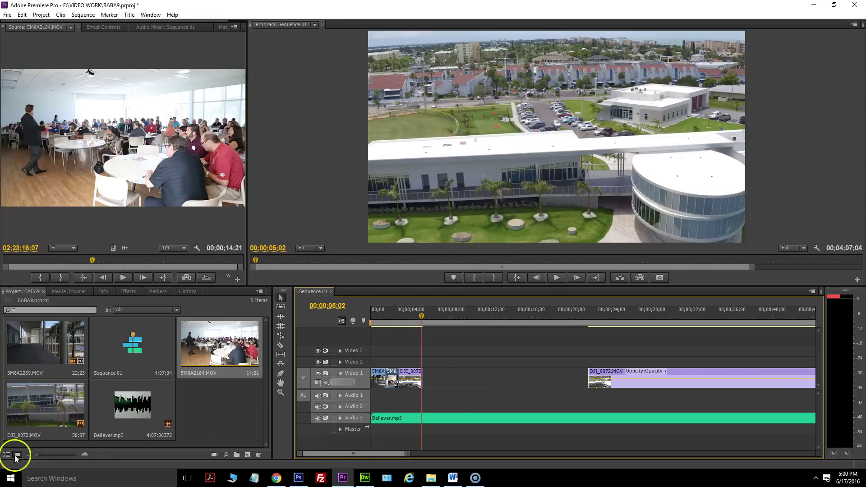
Import speaker clip 5M8A2149.MOV from the VIDEO folder and load it in the Source monitor.
{"action": "key", "text": "alt+Tab"}
{"action": "left_click", "coordinate": [479, 128]}
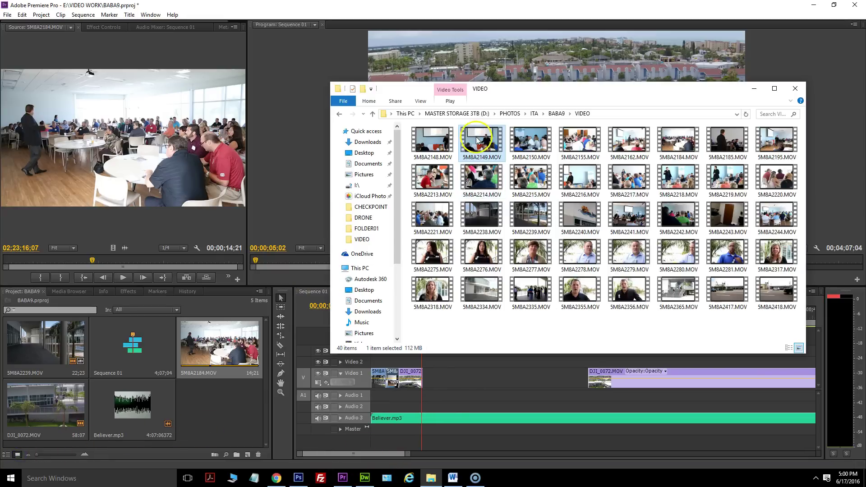
{"action": "left_click_drag", "start_coordinate": [480, 145], "coordinate": [156, 434]}
{"action": "double_click", "coordinate": [204, 408]}
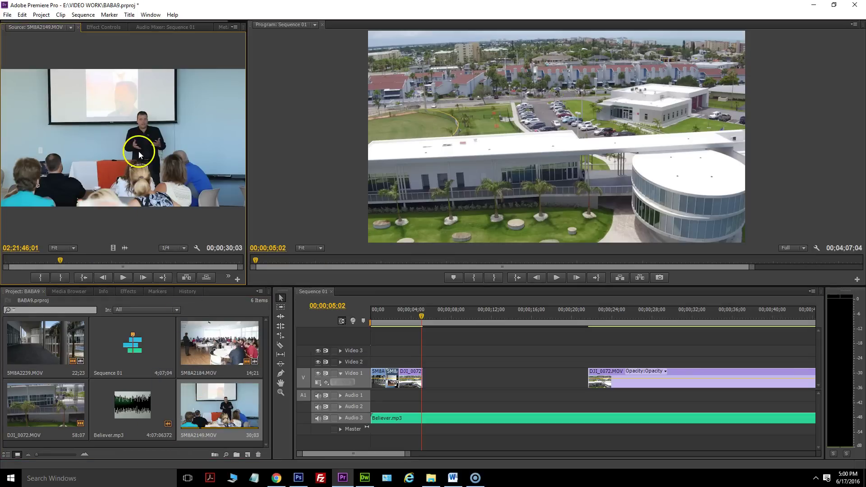
Add 5M8A2149.MOV's video to Video 3 from about 5 seconds and play it back.
{"action": "left_click_drag", "start_coordinate": [111, 247], "coordinate": [426, 355]}
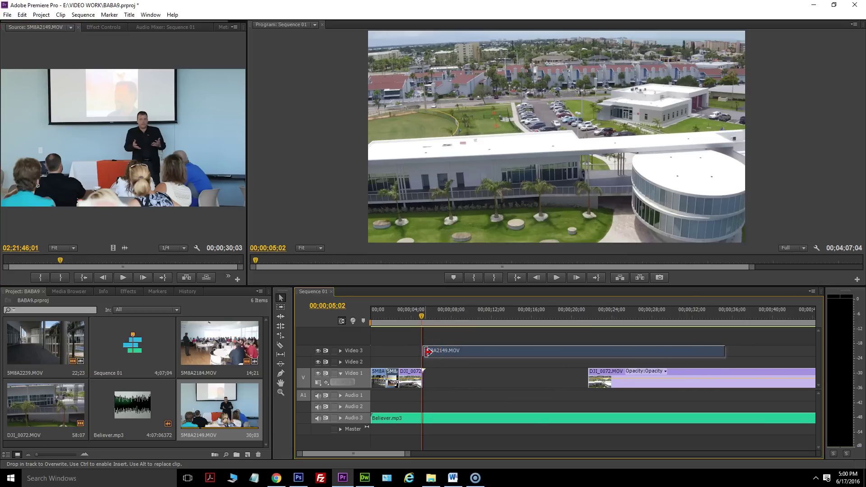
{"action": "left_click_drag", "start_coordinate": [421, 318], "coordinate": [387, 315]}
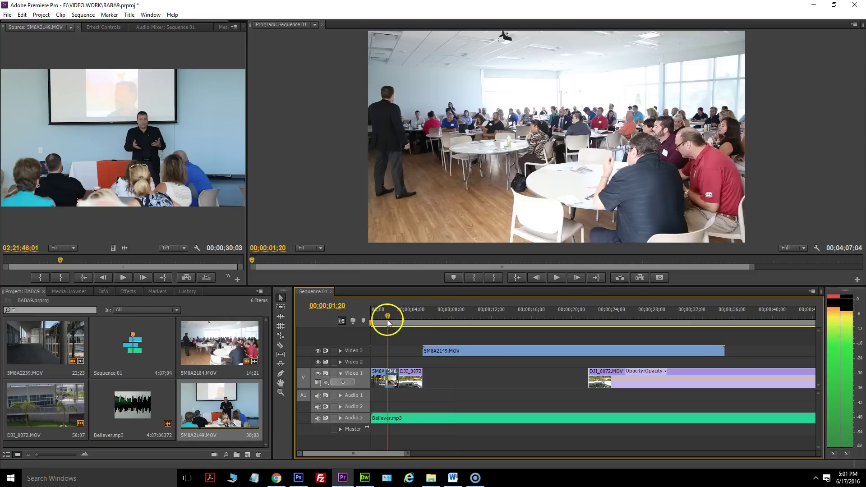
{"action": "left_click", "coordinate": [561, 277]}
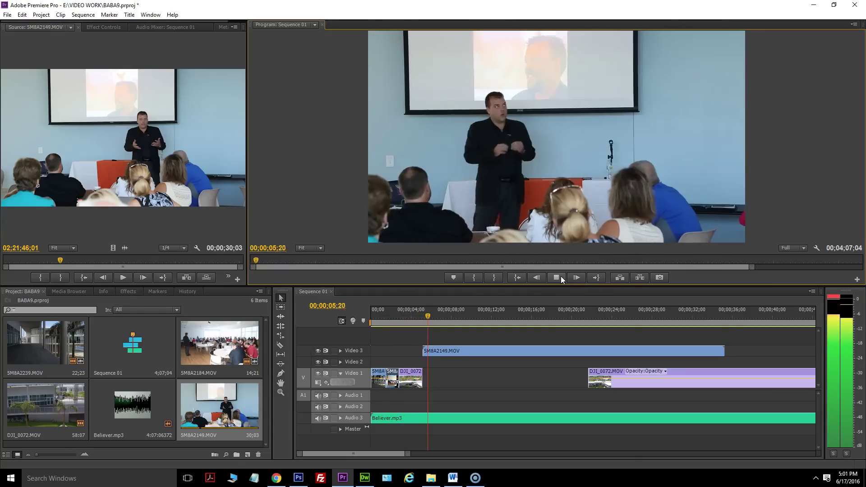
{"action": "left_click", "coordinate": [561, 277]}
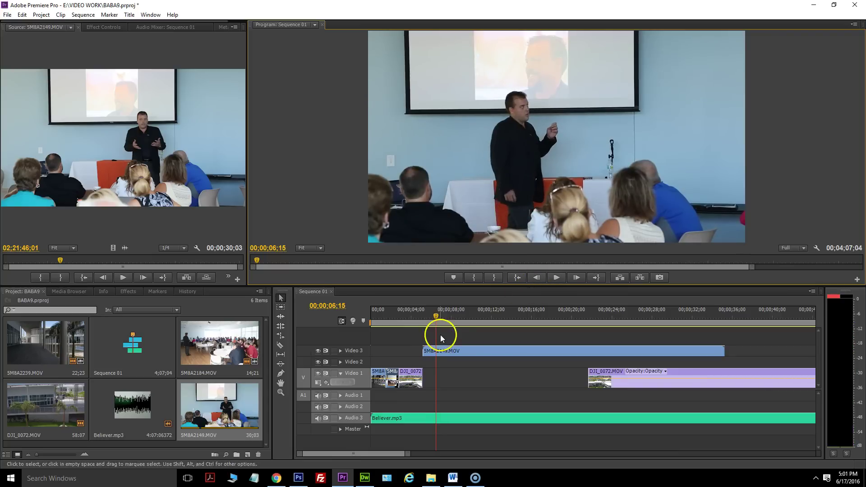
Razor-cut the Video 3 clip at 00;00;06;18 and delete the part after the cut.
{"action": "left_click", "coordinate": [436, 317]}
{"action": "left_click_drag", "start_coordinate": [436, 316], "coordinate": [434, 321]}
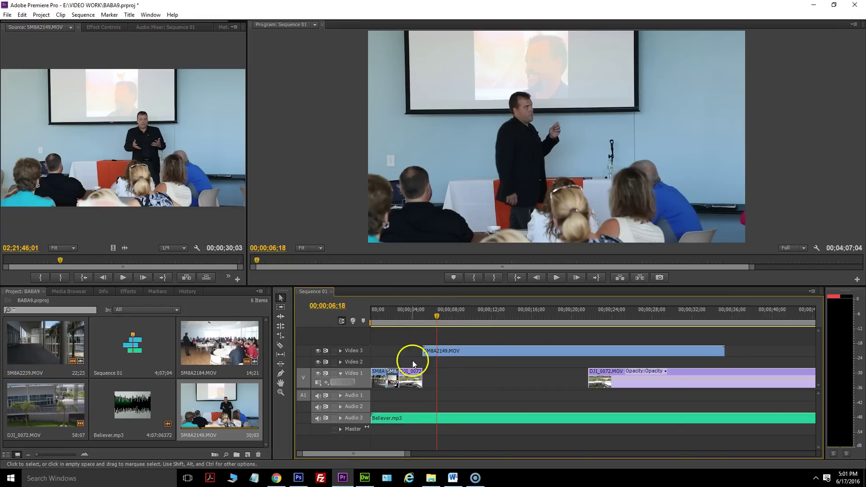
{"action": "left_click", "coordinate": [286, 348]}
{"action": "left_click", "coordinate": [439, 351]}
{"action": "left_click", "coordinate": [281, 298]}
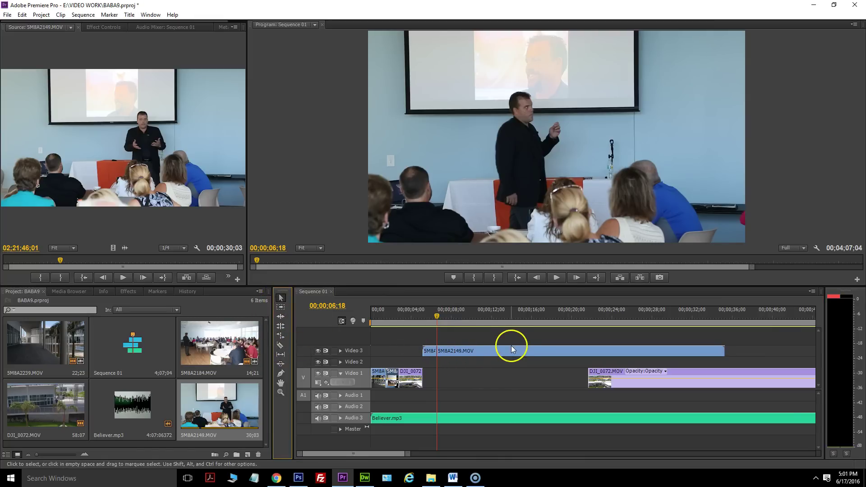
{"action": "left_click", "coordinate": [512, 348]}
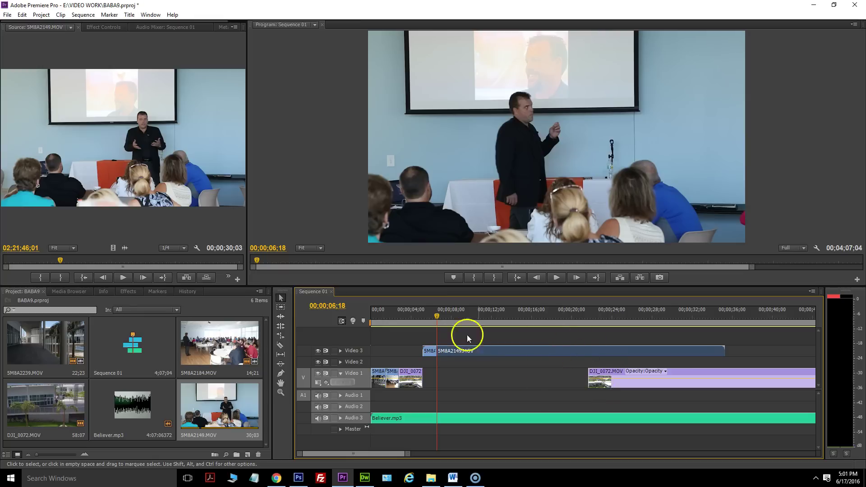
{"action": "key", "text": "Delete"}
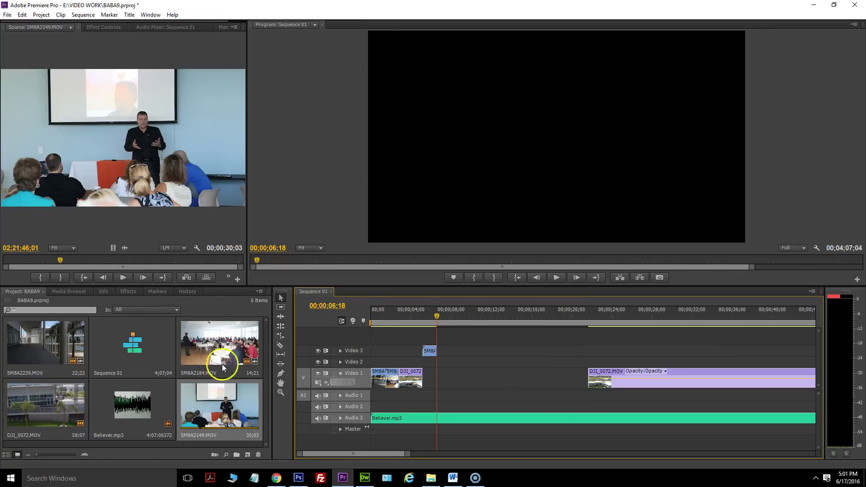
Move the short 5M8A2149.MOV clip from Video 3 onto Video 1 right after DJI_0072, then play the cut.
{"action": "left_click_drag", "start_coordinate": [113, 249], "coordinate": [97, 354]}
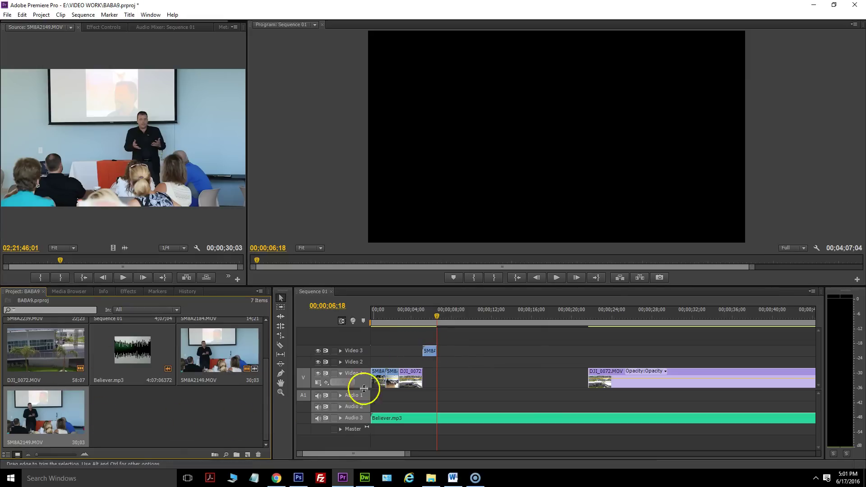
{"action": "left_click", "coordinate": [432, 353]}
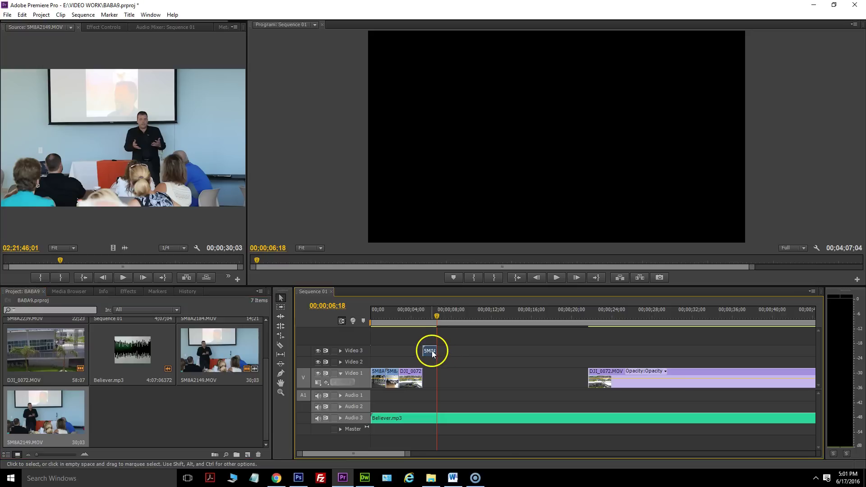
{"action": "left_click_drag", "start_coordinate": [432, 353], "coordinate": [430, 375]}
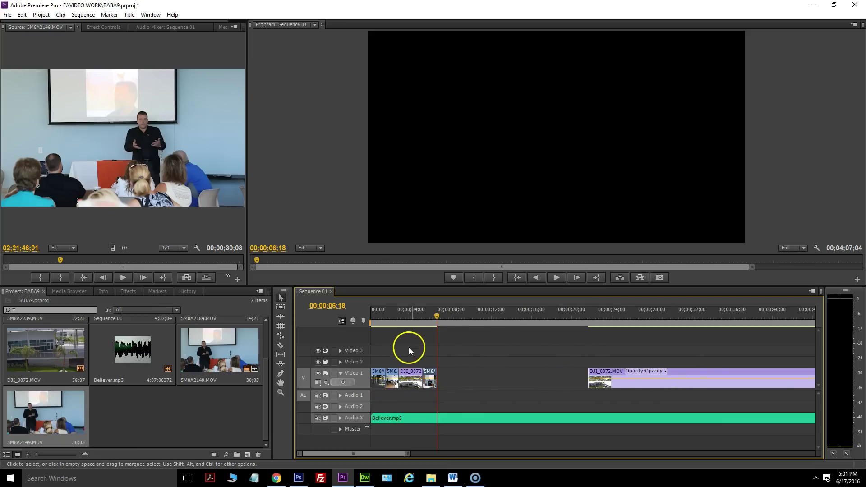
{"action": "left_click_drag", "start_coordinate": [441, 316], "coordinate": [414, 315]}
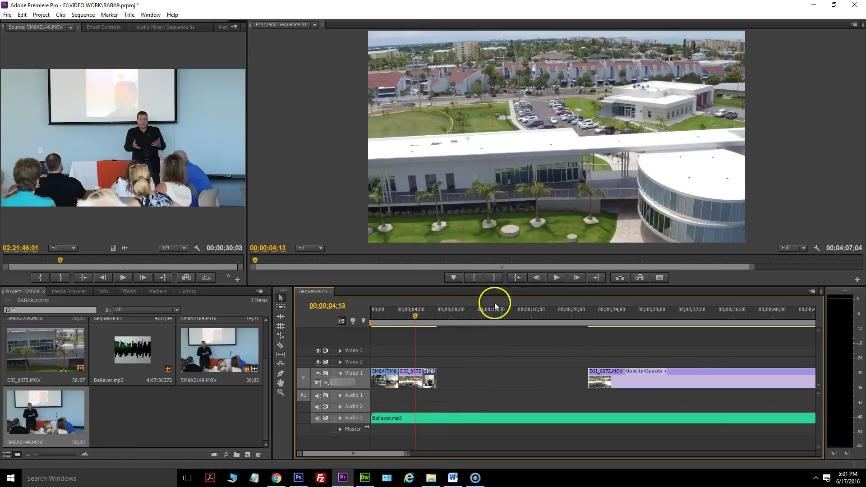
{"action": "left_click", "coordinate": [556, 277]}
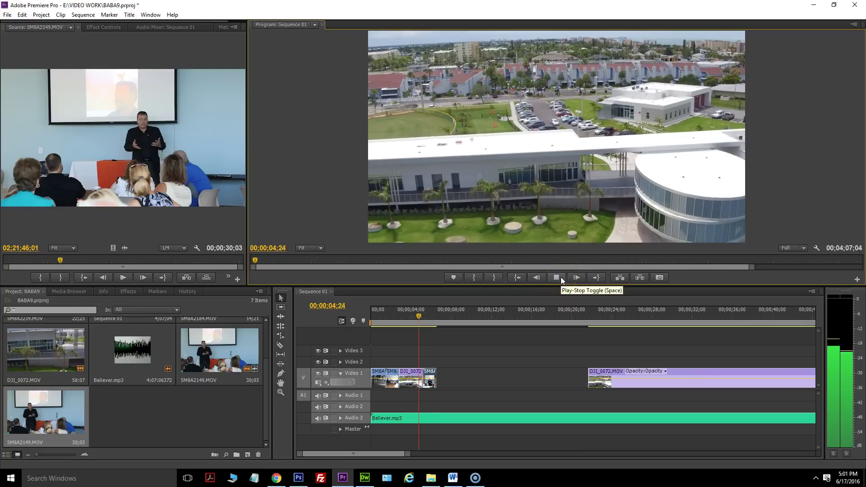
{"action": "left_click", "coordinate": [561, 277]}
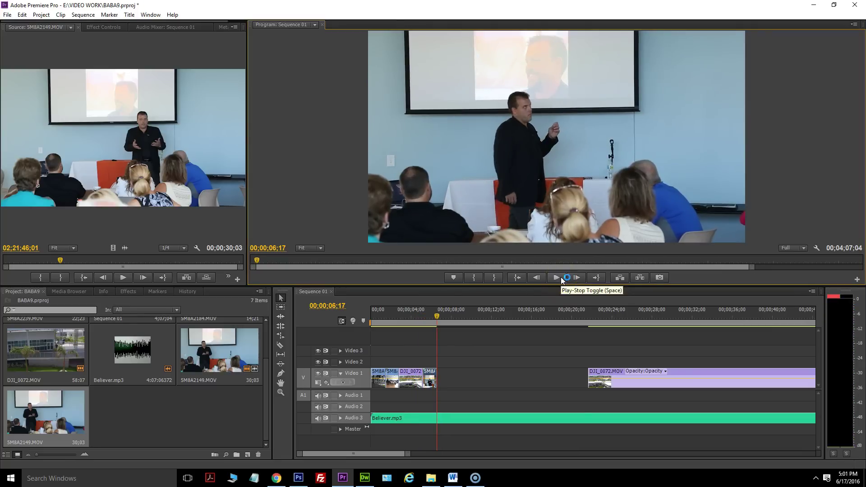
Extend the end of 5M8A2149.MOV on Video 1 out to 6;22.
{"action": "left_click", "coordinate": [563, 280]}
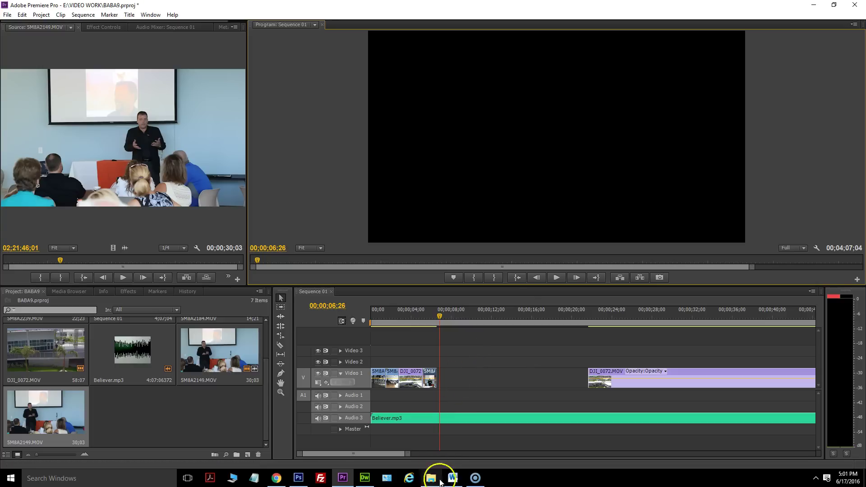
{"action": "left_click_drag", "start_coordinate": [405, 454], "coordinate": [378, 453]}
{"action": "left_click", "coordinate": [581, 314]}
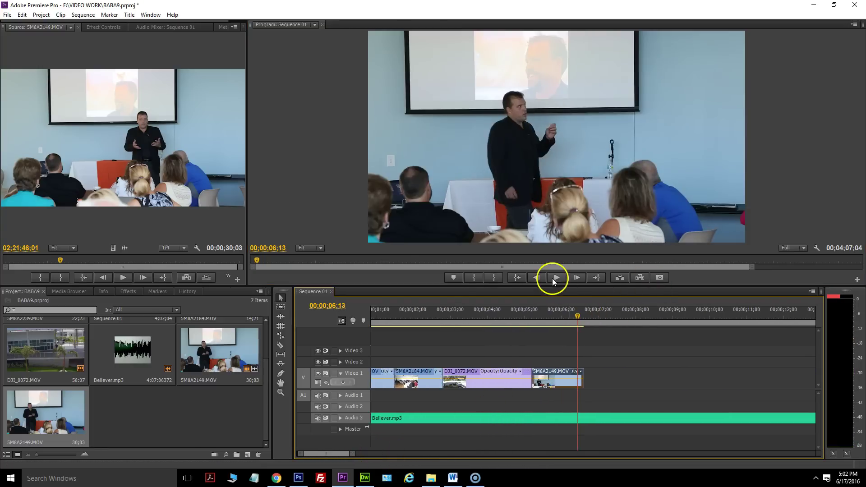
{"action": "left_click", "coordinate": [557, 278]}
{"action": "left_click_drag", "start_coordinate": [594, 316], "coordinate": [591, 316]}
{"action": "left_click_drag", "start_coordinate": [581, 372], "coordinate": [588, 372]}
Import 5M8A2281.MOV from the VIDEO folder into the project and open it in the Source monitor.
{"action": "left_click", "coordinate": [431, 478]}
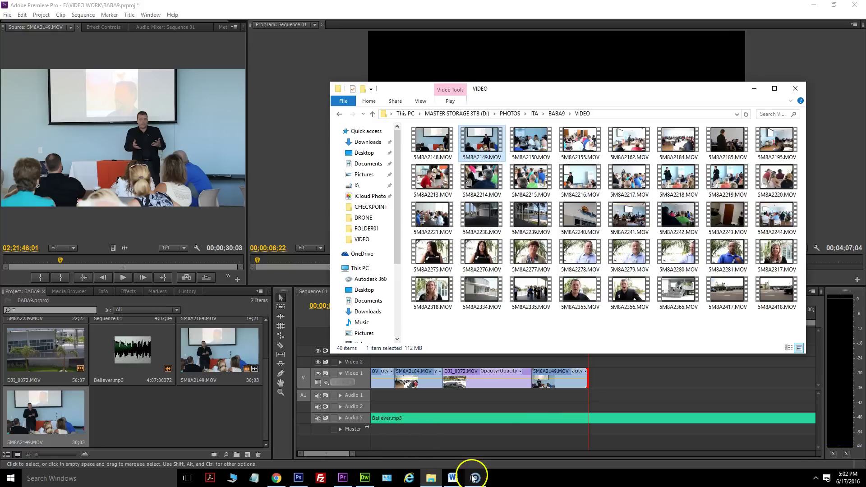
{"action": "left_click", "coordinate": [429, 296]}
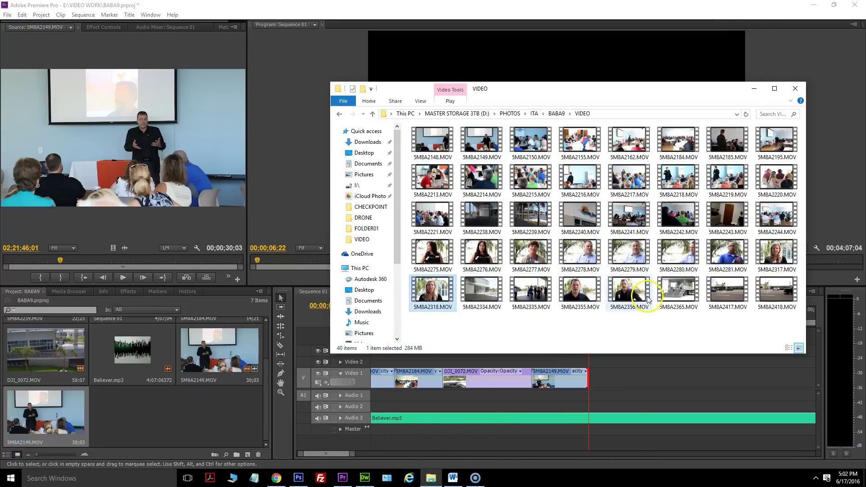
{"action": "left_click_drag", "start_coordinate": [737, 258], "coordinate": [215, 354]}
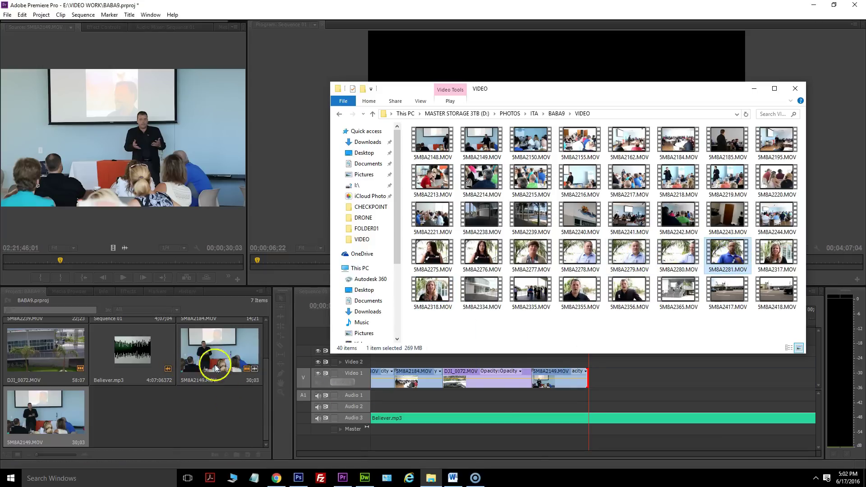
{"action": "double_click", "coordinate": [206, 359]}
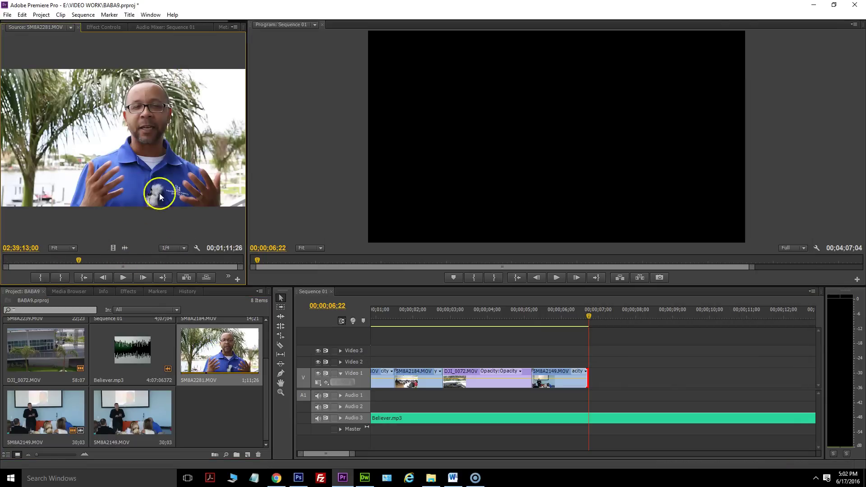
Place only the video of 5M8A2281.MOV onto a new Video 4 track.
{"action": "left_click_drag", "start_coordinate": [113, 248], "coordinate": [387, 340]}
{"action": "mouse_move", "coordinate": [348, 456]}
{"action": "left_mouse_down"}
{"action": "mouse_move", "coordinate": [406, 454]}
{"action": "mouse_move", "coordinate": [348, 456]}
{"action": "left_mouse_up"}
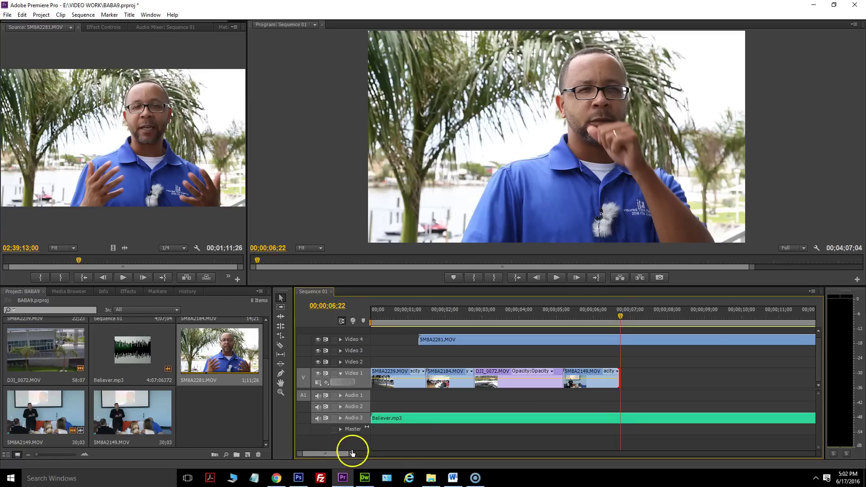
{"action": "left_click_drag", "start_coordinate": [352, 457], "coordinate": [476, 446]}
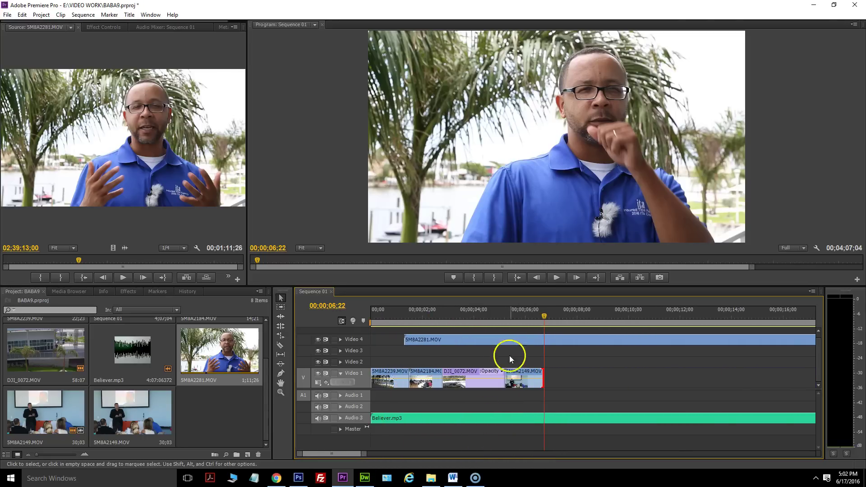
Mute the Believer.mp3 track, play the interview, and trim its start later.
{"action": "left_click_drag", "start_coordinate": [543, 313], "coordinate": [561, 313]}
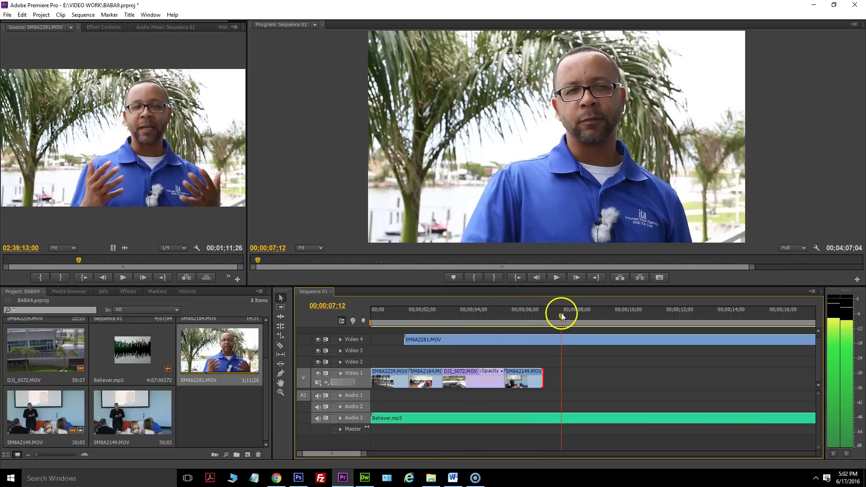
{"action": "left_click", "coordinate": [318, 419]}
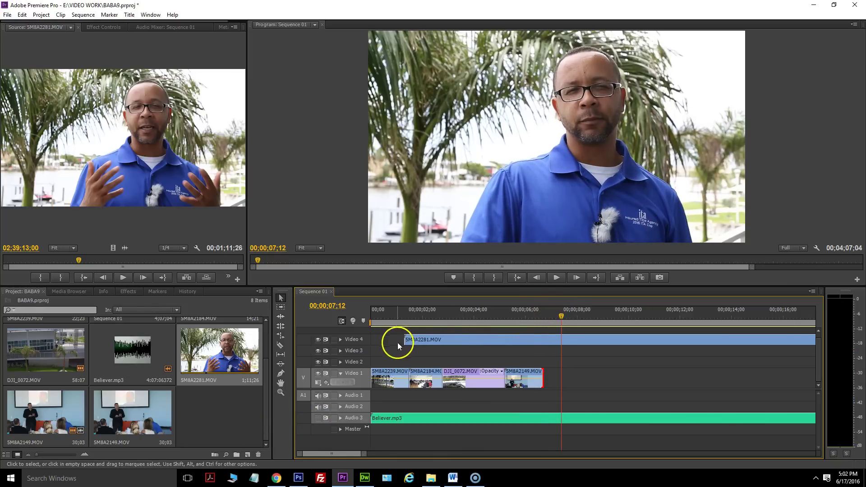
{"action": "left_click", "coordinate": [469, 341]}
{"action": "left_click", "coordinate": [558, 278]}
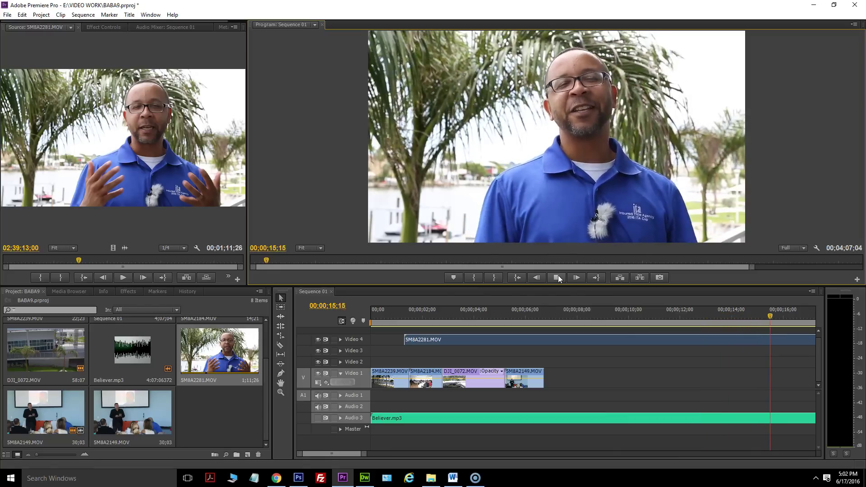
{"action": "left_click", "coordinate": [559, 276]}
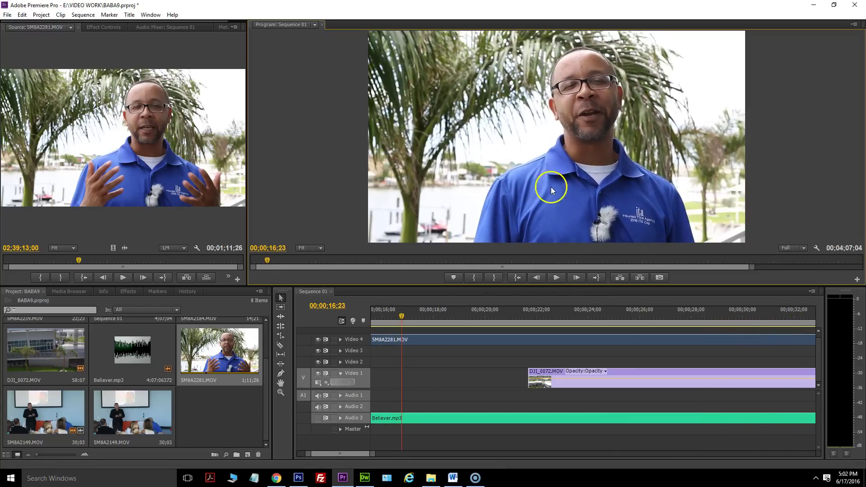
{"action": "left_click_drag", "start_coordinate": [374, 456], "coordinate": [516, 450]}
{"action": "left_click_drag", "start_coordinate": [378, 340], "coordinate": [418, 340]}
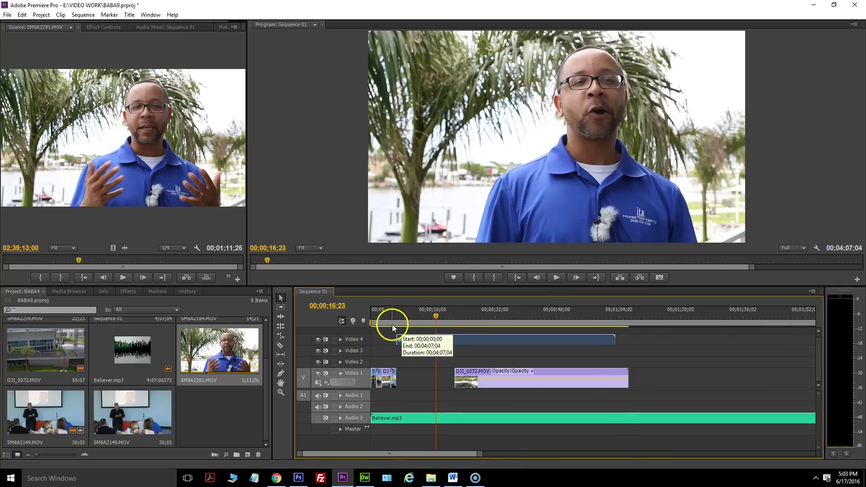
Shorten the interview clip's end, unmute Believer.mp3, and play back the sequence.
{"action": "left_click_drag", "start_coordinate": [615, 340], "coordinate": [446, 339]}
{"action": "left_click_drag", "start_coordinate": [411, 315], "coordinate": [386, 317]}
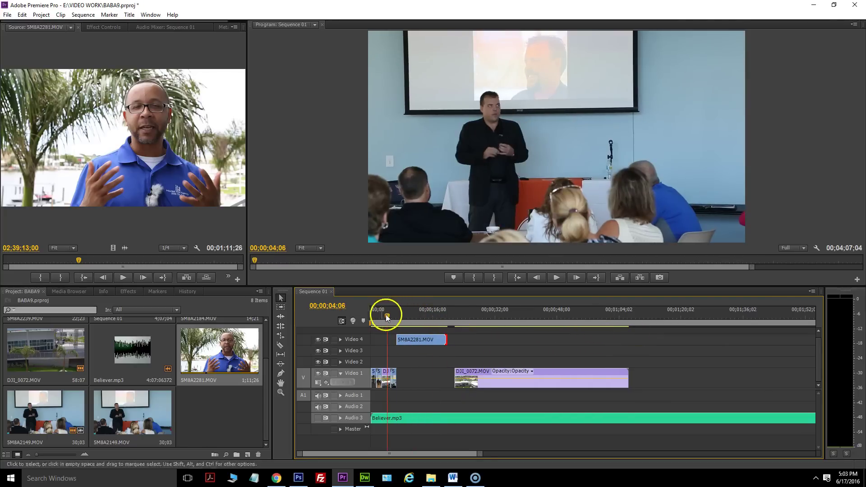
{"action": "left_click", "coordinate": [319, 418]}
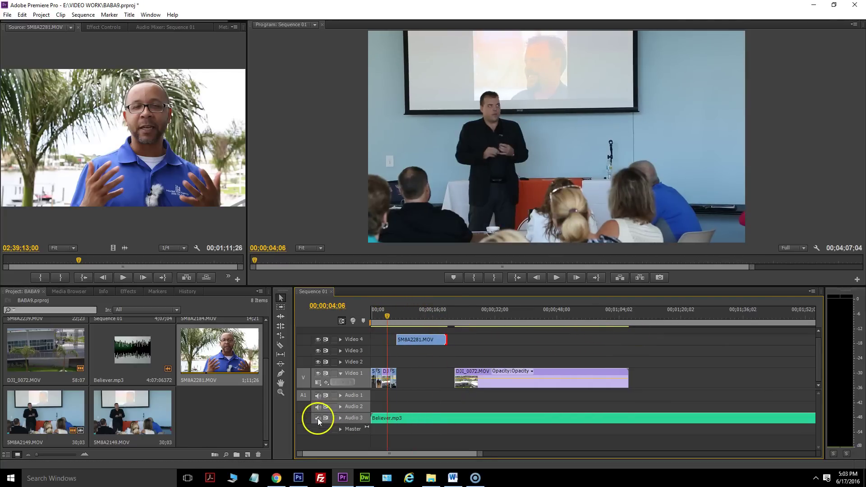
{"action": "left_click", "coordinate": [555, 278]}
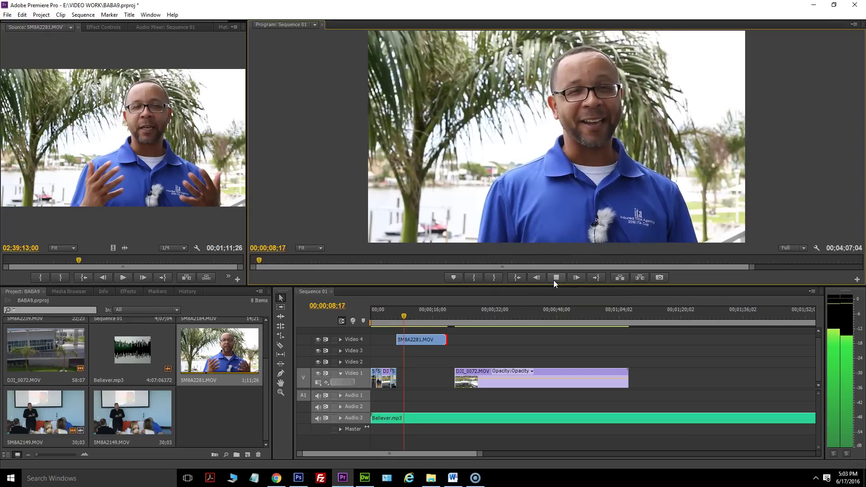
{"action": "left_click", "coordinate": [554, 280]}
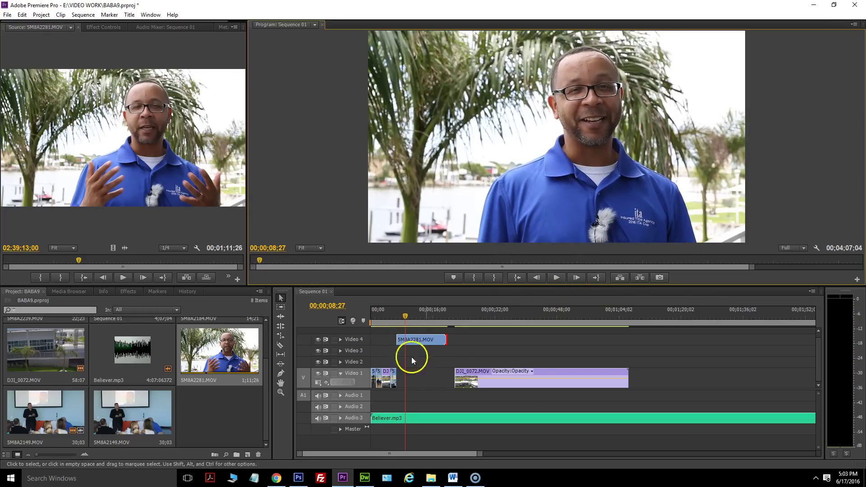
Trim 5M8A2281.MOV further and move it onto Video 1 right after 5M8A2149.
{"action": "left_click_drag", "start_coordinate": [445, 340], "coordinate": [405, 338]}
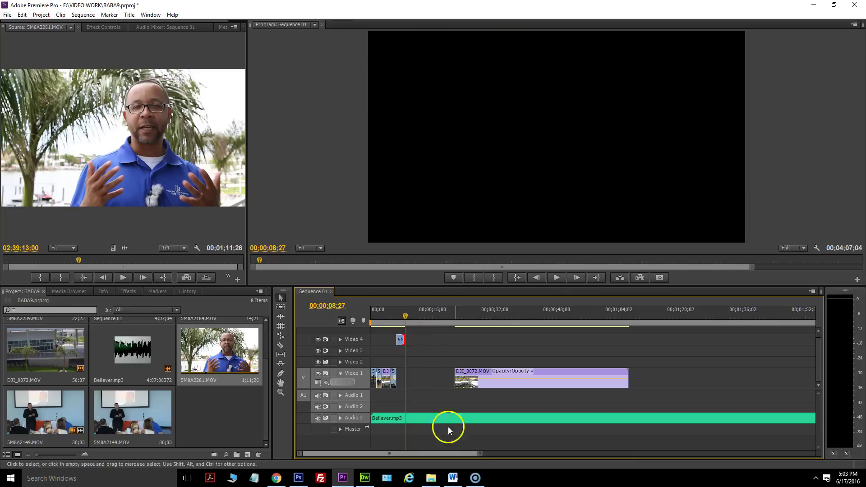
{"action": "left_click_drag", "start_coordinate": [480, 454], "coordinate": [440, 446]}
{"action": "left_click_drag", "start_coordinate": [502, 345], "coordinate": [515, 362]}
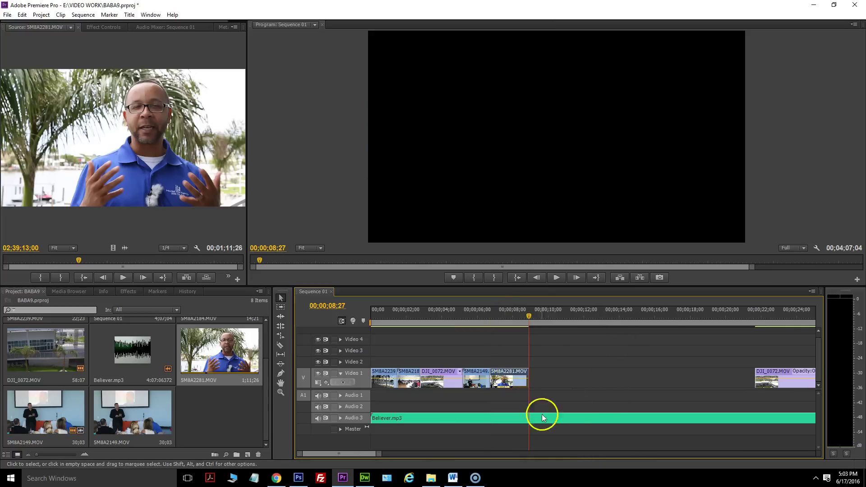
Trim DJI_0072's start to the chosen frame and slide it left to close the gap.
{"action": "left_click_drag", "start_coordinate": [373, 451], "coordinate": [436, 457]}
{"action": "left_click", "coordinate": [603, 316]}
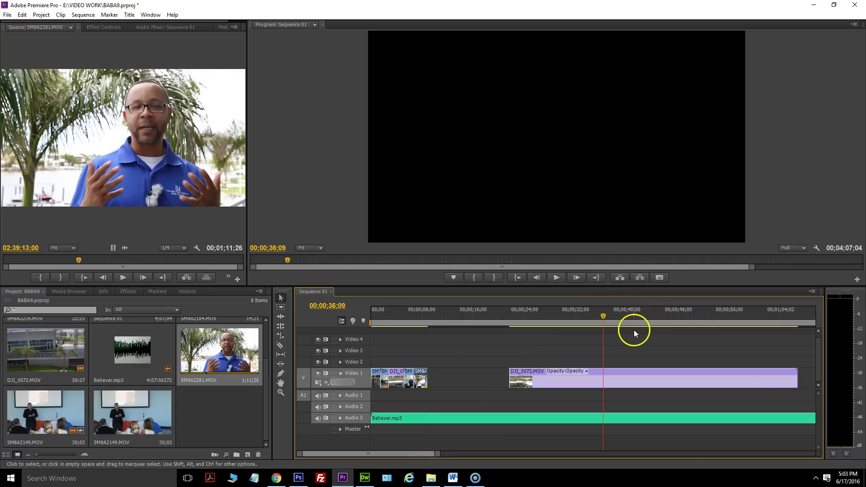
{"action": "left_click_drag", "start_coordinate": [608, 316], "coordinate": [592, 319]}
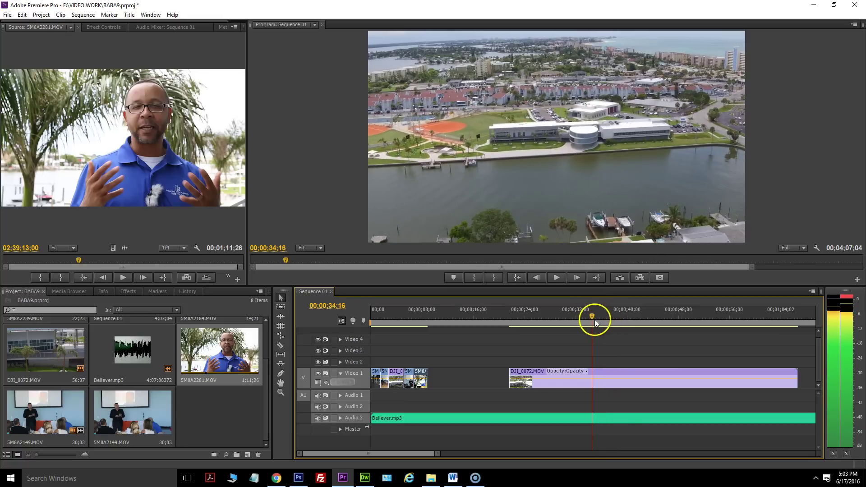
{"action": "left_click_drag", "start_coordinate": [515, 380], "coordinate": [434, 375]}
{"action": "left_click", "coordinate": [419, 315]}
{"action": "left_click_drag", "start_coordinate": [419, 315], "coordinate": [396, 318]}
Play the sequence to 00;00;14;21 and bring up the Effects panel.
{"action": "left_click", "coordinate": [556, 278]}
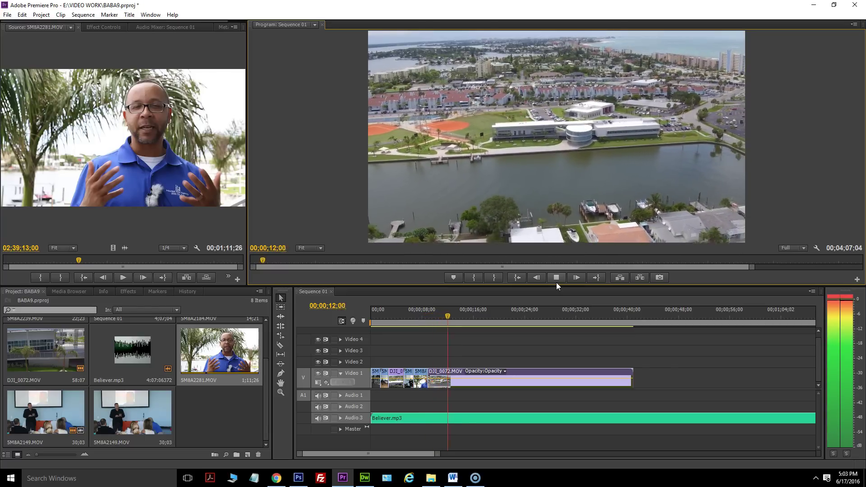
{"action": "left_click", "coordinate": [559, 280]}
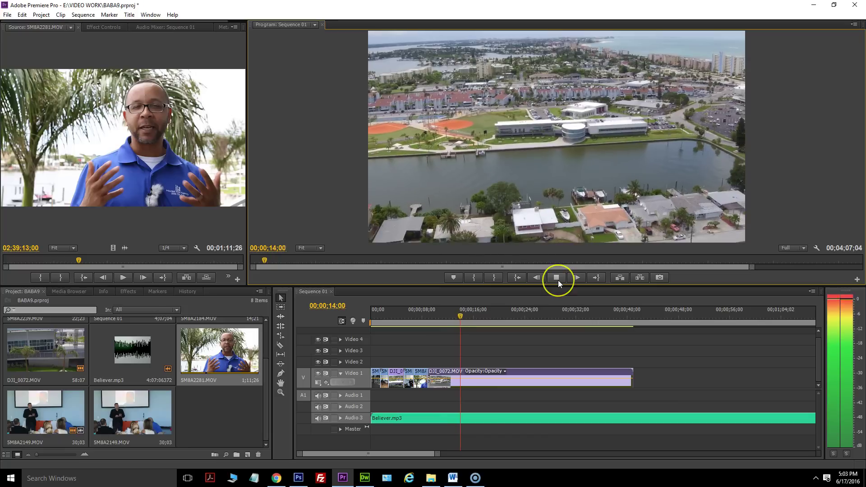
{"action": "left_click", "coordinate": [559, 280]}
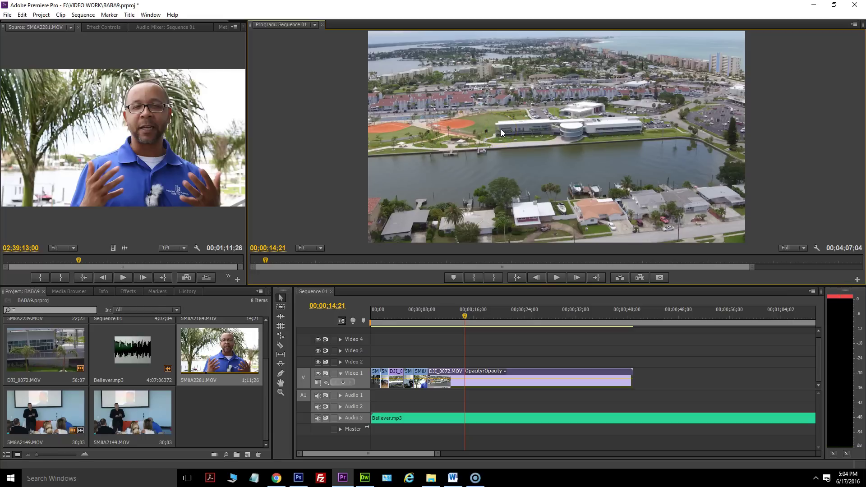
{"action": "left_click", "coordinate": [580, 49]}
{"action": "left_click", "coordinate": [537, 131]}
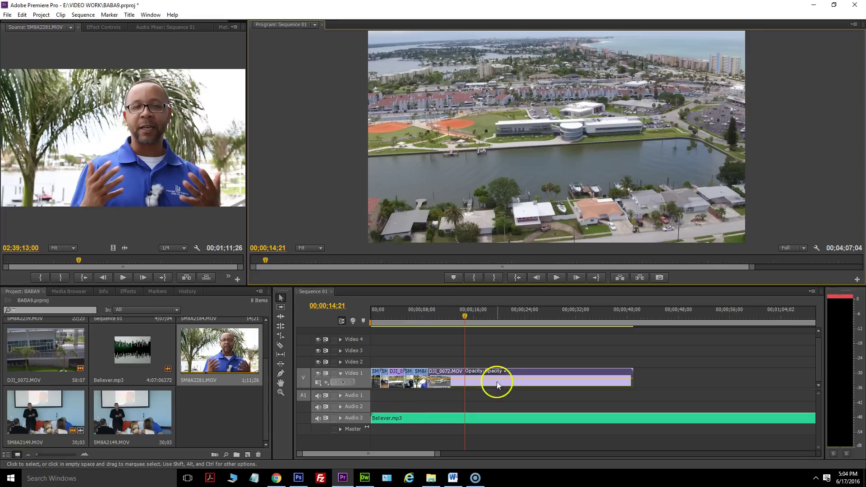
{"action": "left_click", "coordinate": [127, 292]}
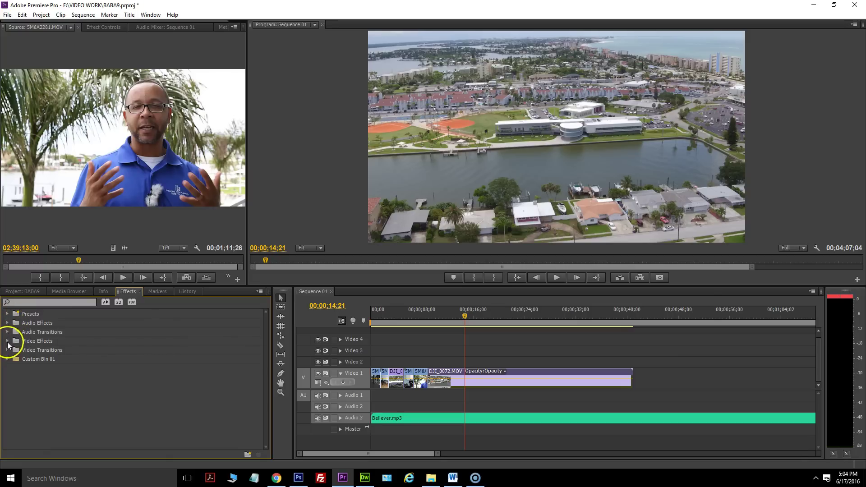
Apply Auto Color and Auto Contrast from Video Effects > Adjust to the DJI_0072 drone clip.
{"action": "left_click", "coordinate": [21, 293]}
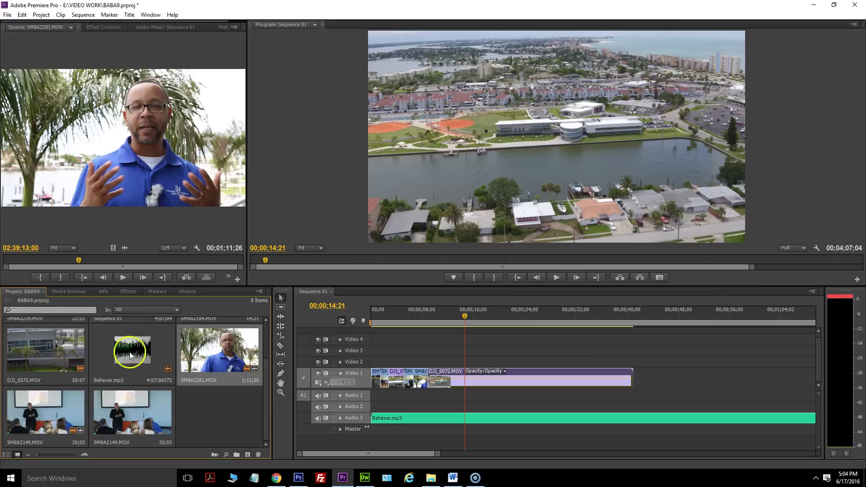
{"action": "left_click", "coordinate": [135, 292]}
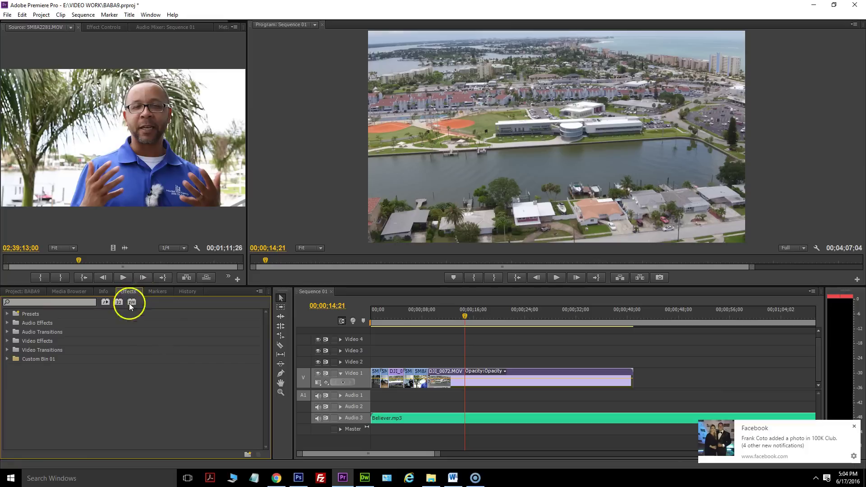
{"action": "left_click", "coordinate": [8, 341]}
{"action": "scroll", "coordinate": [31, 349], "scroll_direction": "down", "scroll_amount": 1}
{"action": "left_click", "coordinate": [12, 342]}
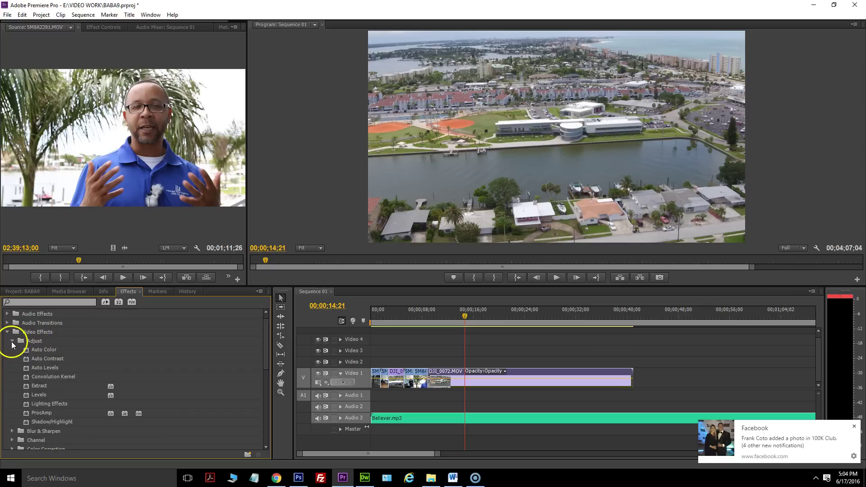
{"action": "left_click", "coordinate": [43, 360]}
{"action": "left_click", "coordinate": [48, 351]}
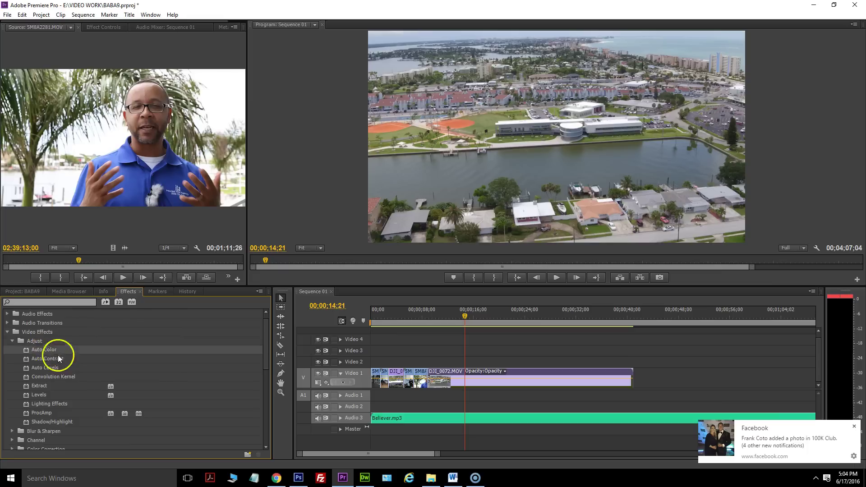
{"action": "left_click_drag", "start_coordinate": [55, 352], "coordinate": [474, 375]}
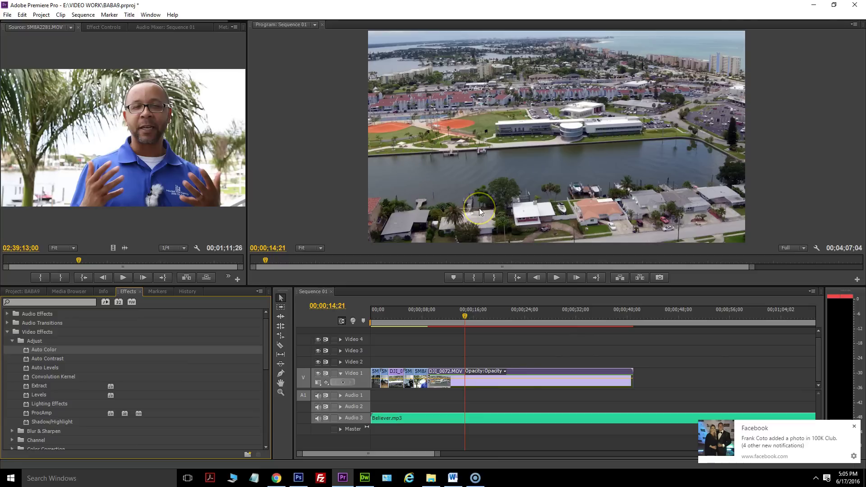
{"action": "left_click_drag", "start_coordinate": [164, 350], "coordinate": [543, 381]}
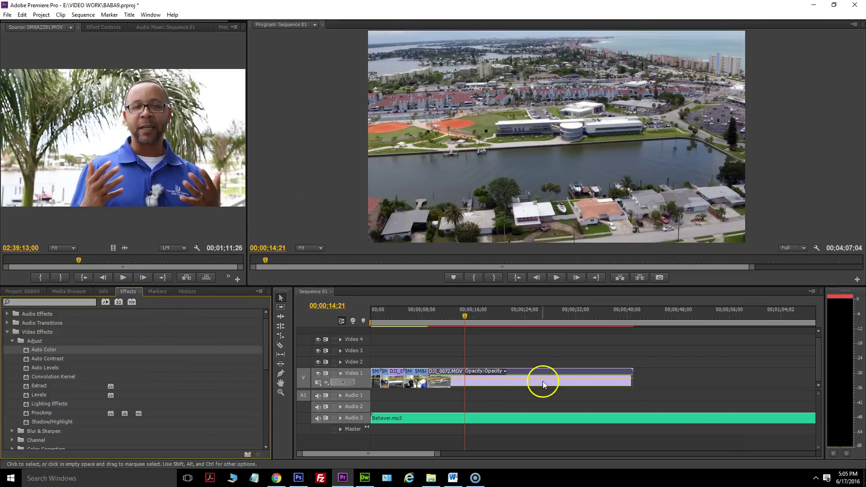
{"action": "left_click", "coordinate": [66, 359]}
{"action": "left_click_drag", "start_coordinate": [81, 358], "coordinate": [519, 377]}
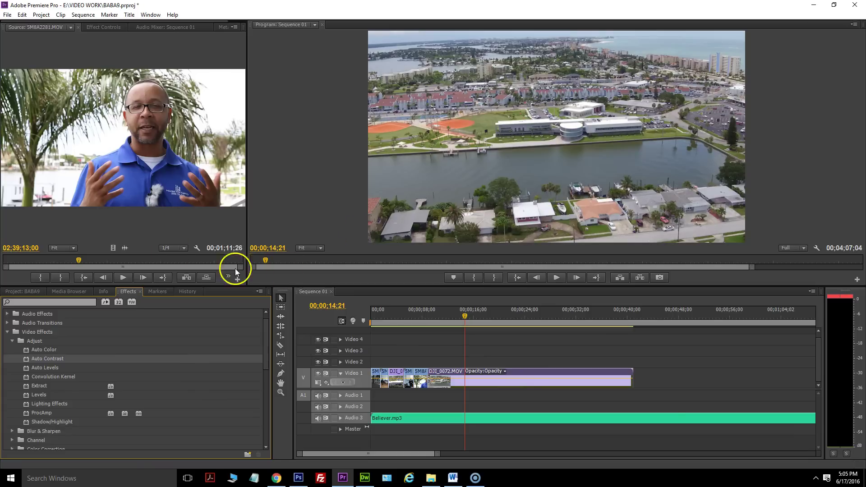
Drop RGB Curves from Color Correction onto DJI_0072.MOV and show its Effect Controls.
{"action": "left_click", "coordinate": [9, 342]}
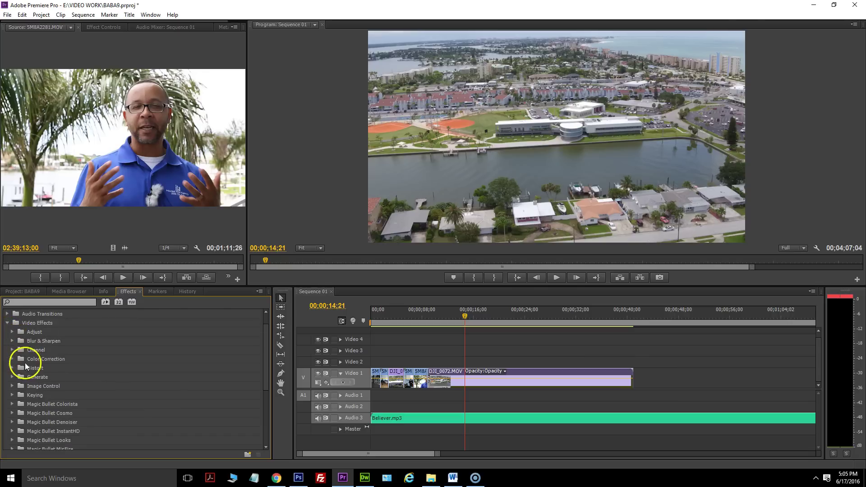
{"action": "left_click", "coordinate": [12, 360]}
{"action": "scroll", "coordinate": [29, 375], "scroll_direction": "down", "scroll_amount": 3}
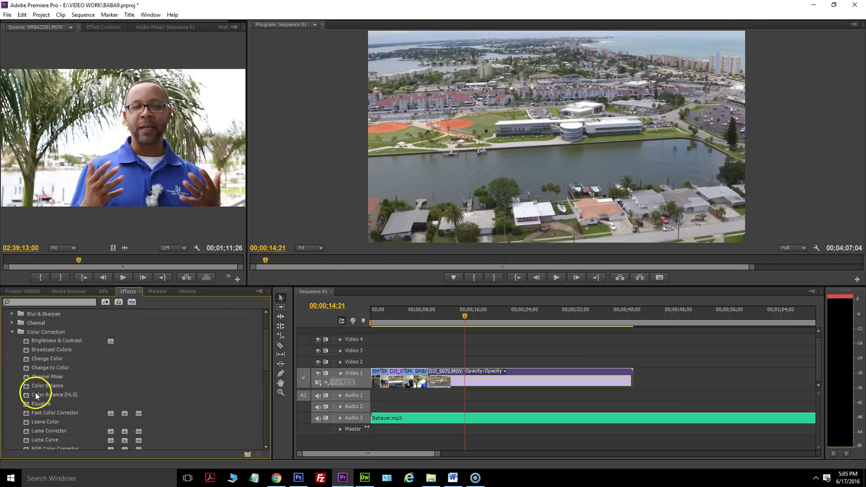
{"action": "scroll", "coordinate": [48, 423], "scroll_direction": "down", "scroll_amount": 1}
{"action": "left_click_drag", "start_coordinate": [44, 423], "coordinate": [506, 378]}
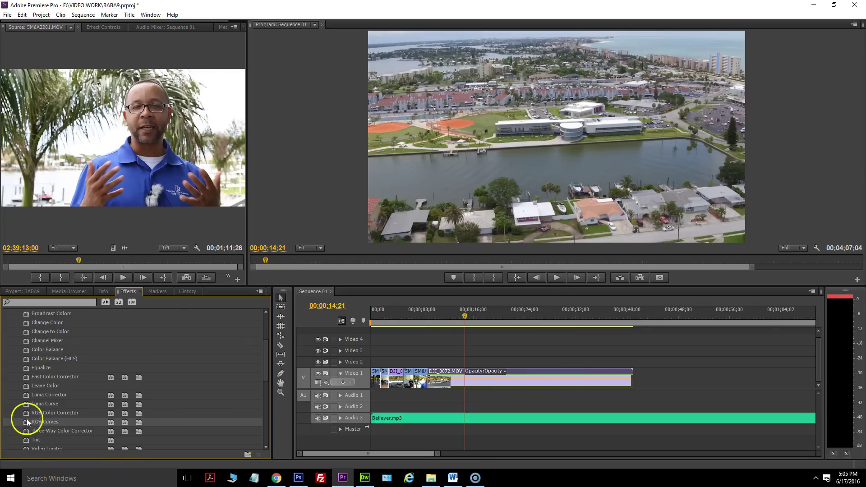
{"action": "left_click", "coordinate": [108, 28]}
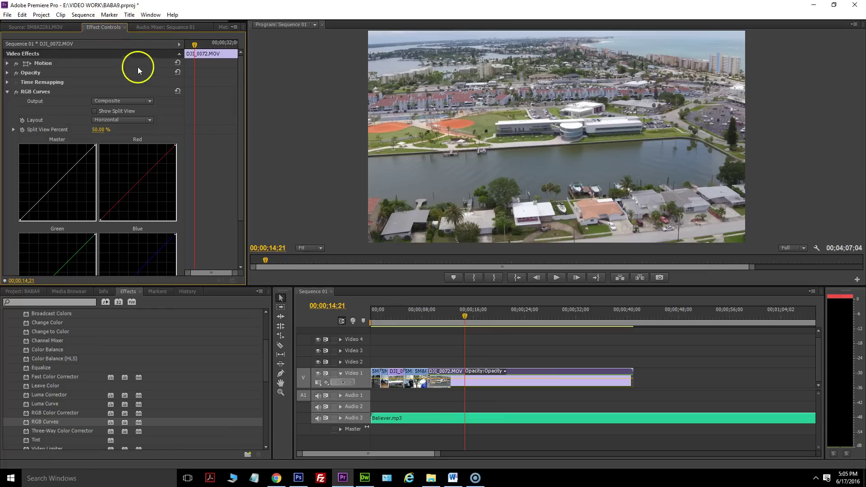
Add points on the RGB Curves Master curve, darkening shadows and taming highlights into an S shape.
{"action": "scroll", "coordinate": [110, 112], "scroll_direction": "down", "scroll_amount": 1}
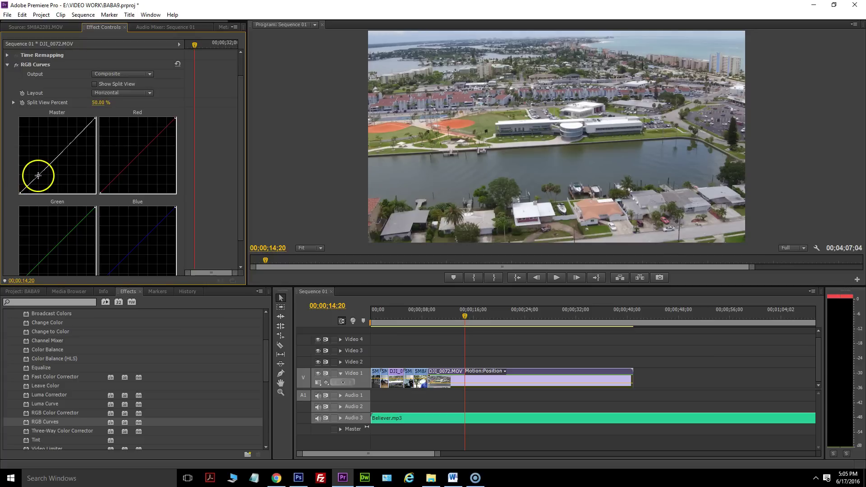
{"action": "left_click_drag", "start_coordinate": [39, 177], "coordinate": [40, 182]}
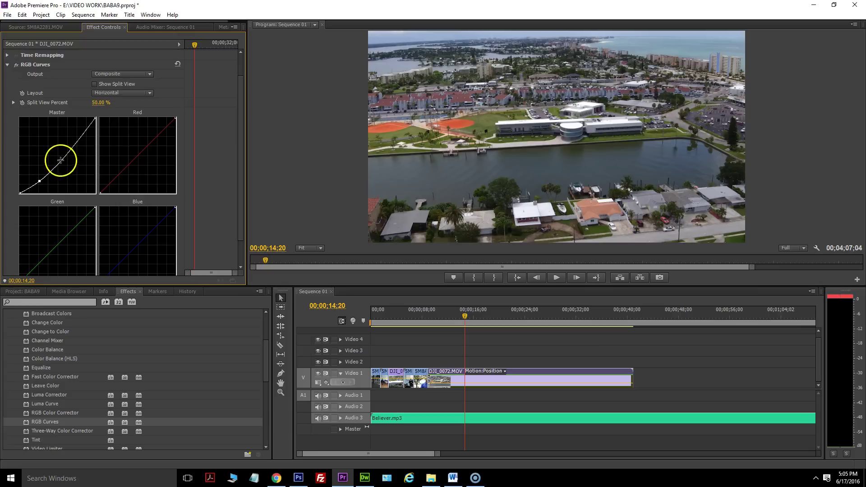
{"action": "left_click_drag", "start_coordinate": [63, 157], "coordinate": [62, 154]}
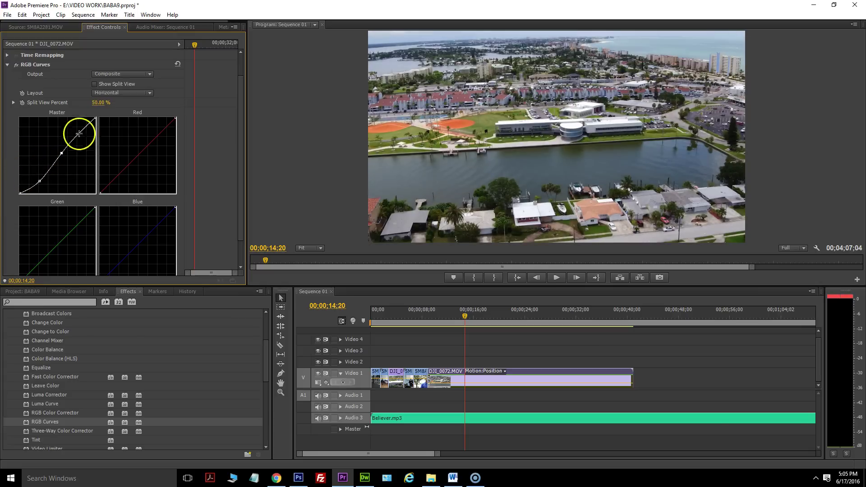
{"action": "mouse_move", "coordinate": [85, 128]}
{"action": "left_mouse_down"}
{"action": "mouse_move", "coordinate": [87, 138]}
{"action": "mouse_move", "coordinate": [83, 125]}
{"action": "left_mouse_up"}
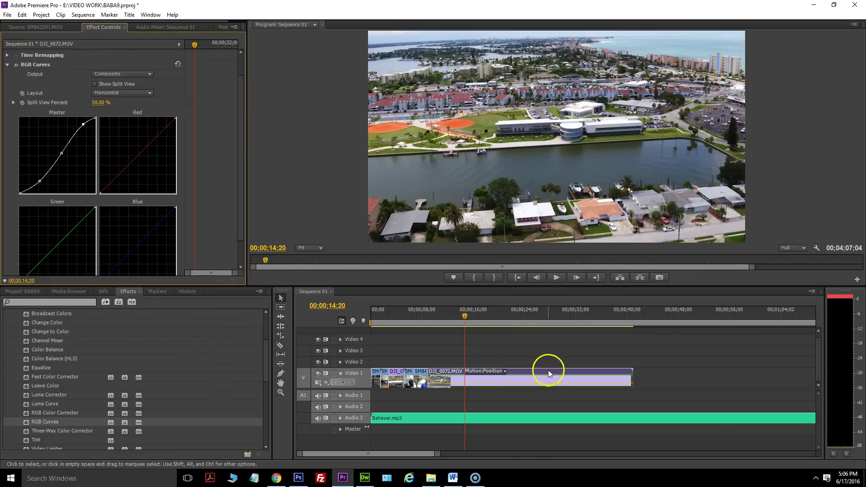
{"action": "left_click", "coordinate": [401, 311]}
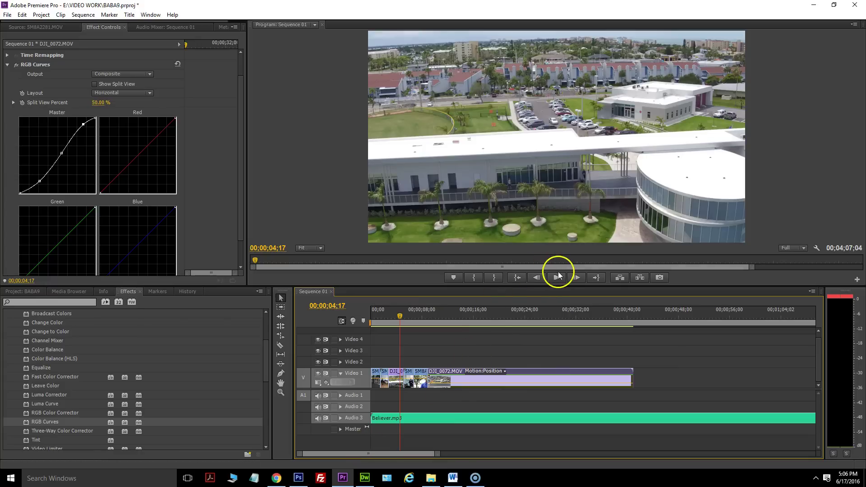
{"action": "left_click", "coordinate": [28, 421]}
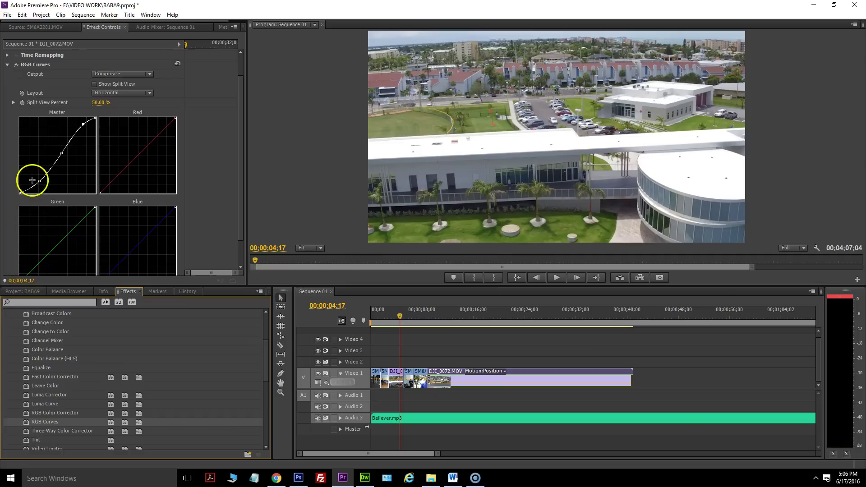
{"action": "left_click_drag", "start_coordinate": [30, 425], "coordinate": [400, 373]}
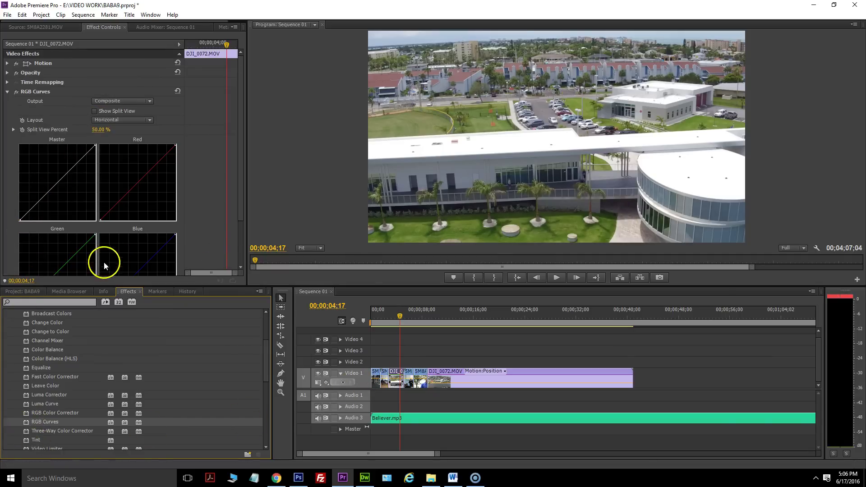
{"action": "mouse_move", "coordinate": [42, 198]}
{"action": "left_mouse_down"}
{"action": "mouse_move", "coordinate": [33, 199]}
{"action": "mouse_move", "coordinate": [37, 207]}
{"action": "left_mouse_up"}
{"action": "left_click_drag", "start_coordinate": [72, 172], "coordinate": [70, 164]}
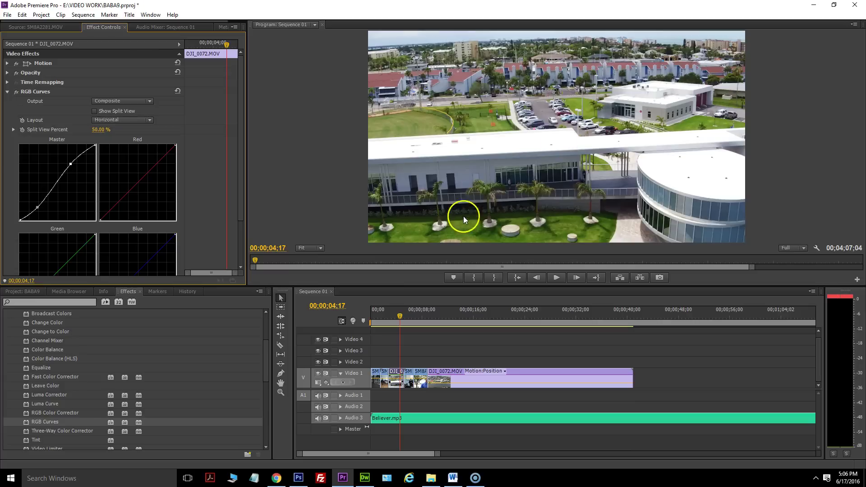
{"action": "left_click", "coordinate": [405, 321]}
{"action": "left_click_drag", "start_coordinate": [405, 321], "coordinate": [391, 321]}
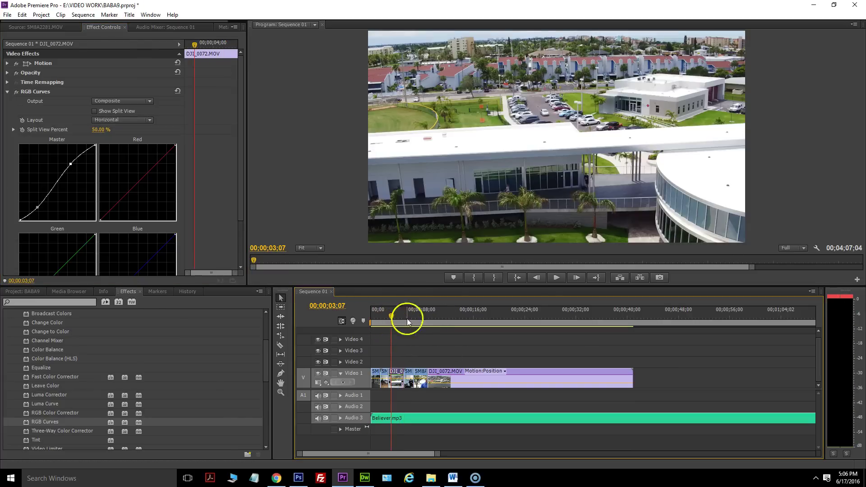
{"action": "left_click", "coordinate": [552, 280]}
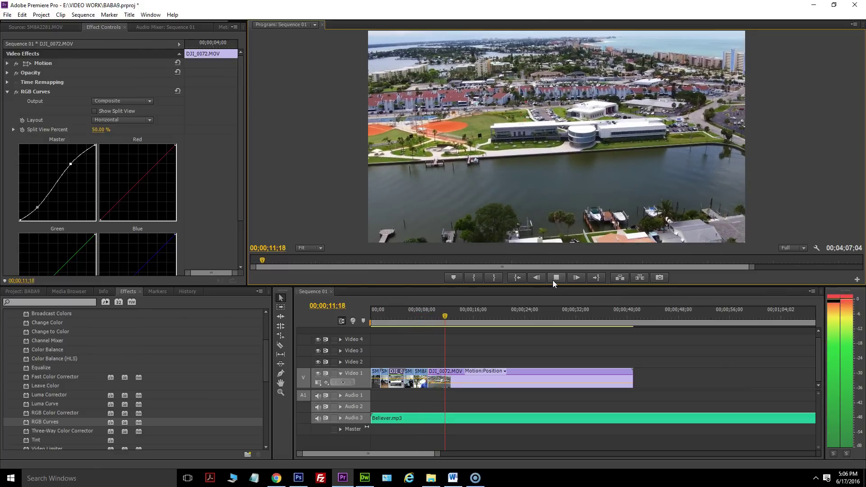
{"action": "left_click", "coordinate": [553, 281]}
{"action": "left_click", "coordinate": [423, 354]}
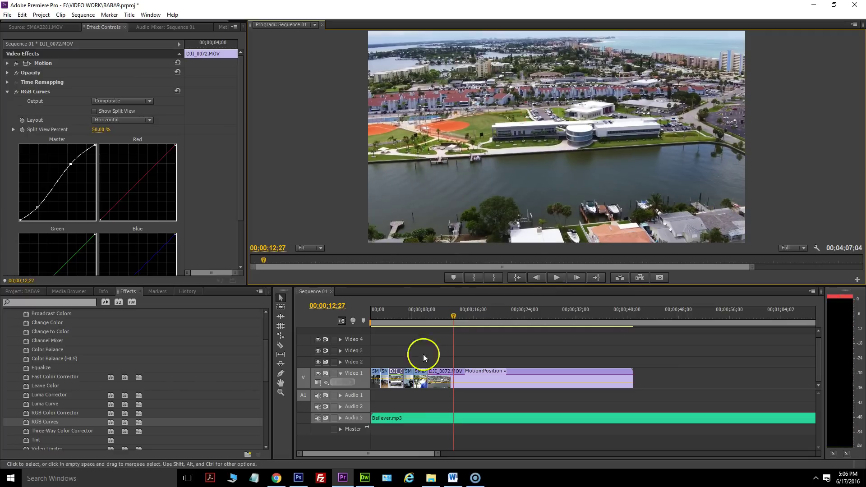
{"action": "left_click_drag", "start_coordinate": [461, 320], "coordinate": [437, 323]}
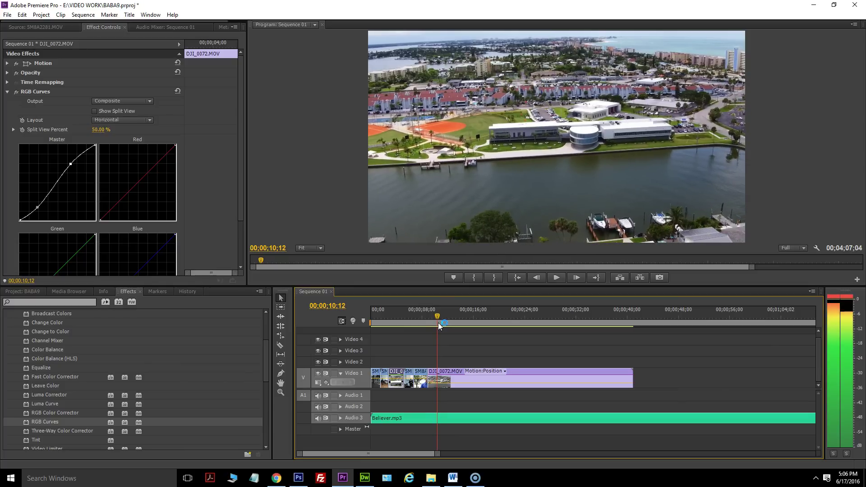
Slide DJI_0072.MOV right so it starts at the playhead.
{"action": "left_click", "coordinate": [454, 372]}
{"action": "left_click_drag", "start_coordinate": [536, 372], "coordinate": [545, 371]}
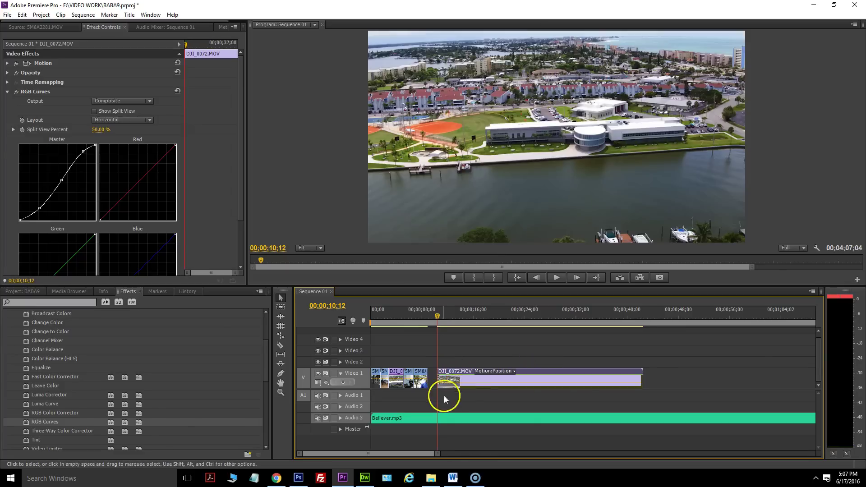
{"action": "left_click", "coordinate": [421, 373]}
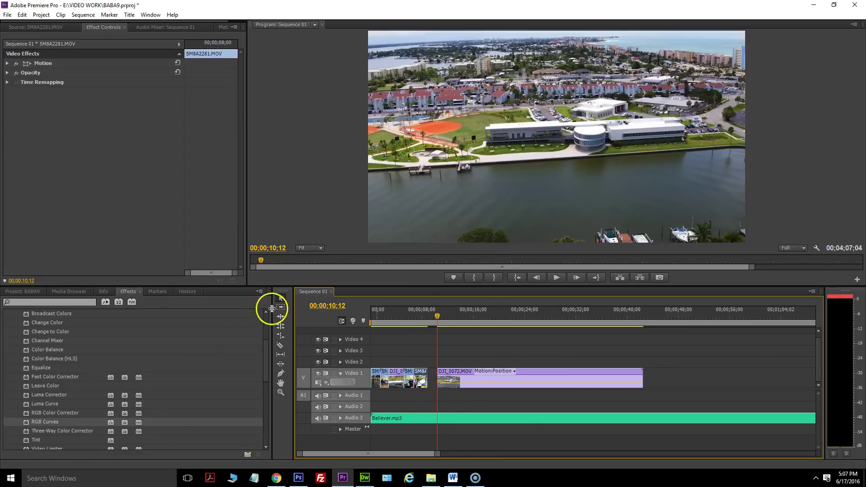
Delete the short 5M8A clip from Video 1 and place the full 5M8A2281.MOV interview on Video 2 and Audio 2.
{"action": "left_click", "coordinate": [36, 28]}
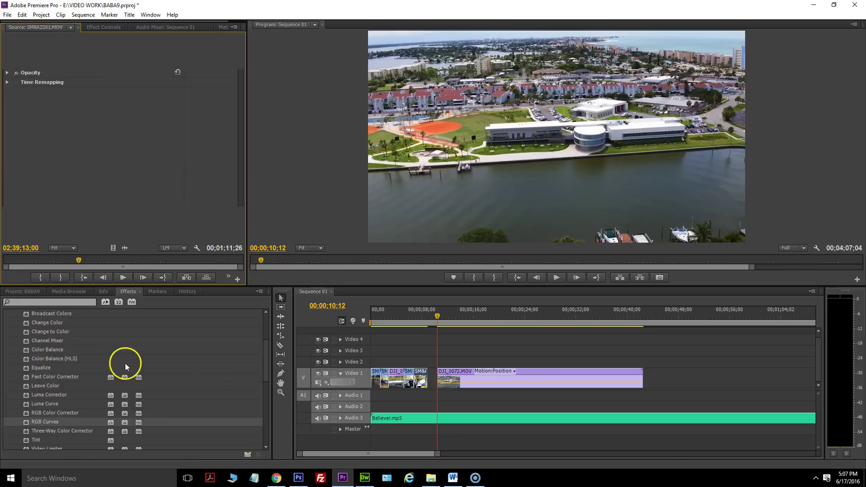
{"action": "left_click", "coordinate": [24, 292]}
{"action": "left_click", "coordinate": [424, 373]}
{"action": "key", "text": "Delete"}
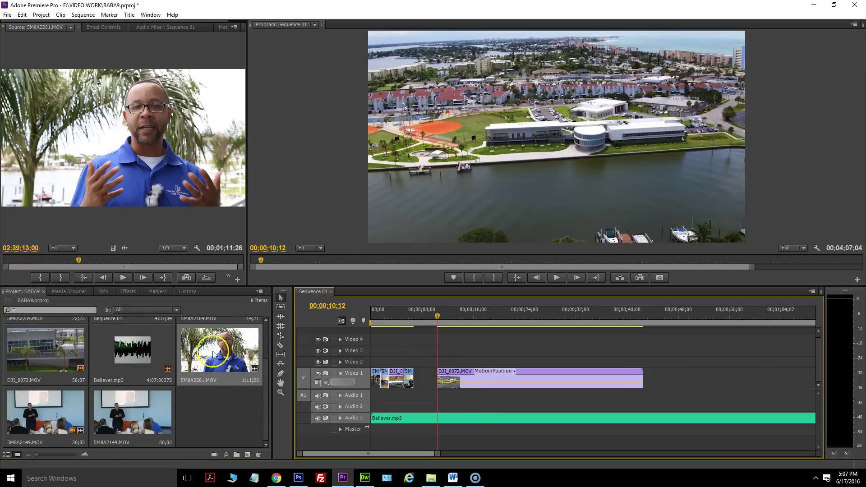
{"action": "left_click_drag", "start_coordinate": [214, 354], "coordinate": [361, 359]}
{"action": "left_click_drag", "start_coordinate": [421, 321], "coordinate": [465, 319]}
Mute the music on Audio 3, play the interview around 15 seconds, then unmute it.
{"action": "left_click", "coordinate": [318, 418]}
{"action": "left_click", "coordinate": [557, 279]}
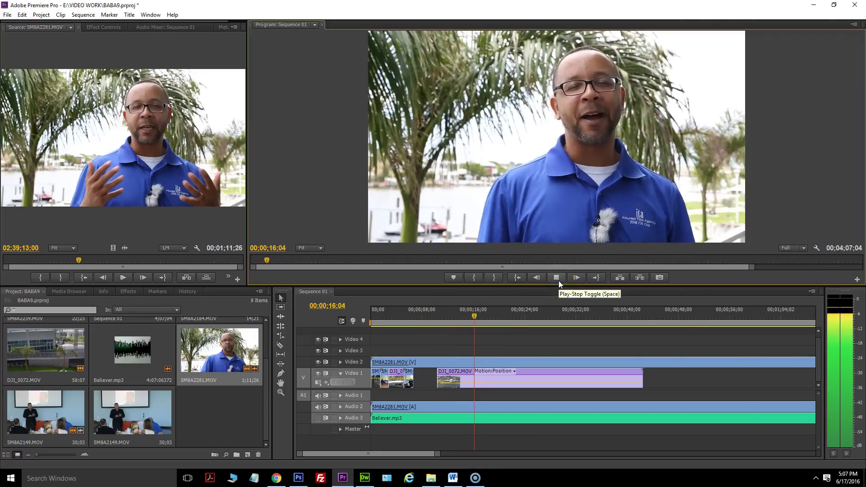
{"action": "left_click", "coordinate": [559, 281]}
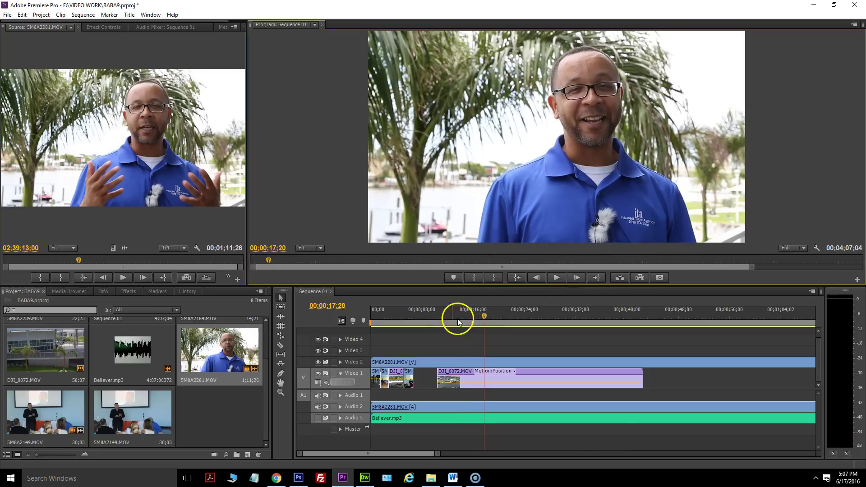
{"action": "left_click_drag", "start_coordinate": [485, 315], "coordinate": [469, 316]}
{"action": "left_click", "coordinate": [559, 278]}
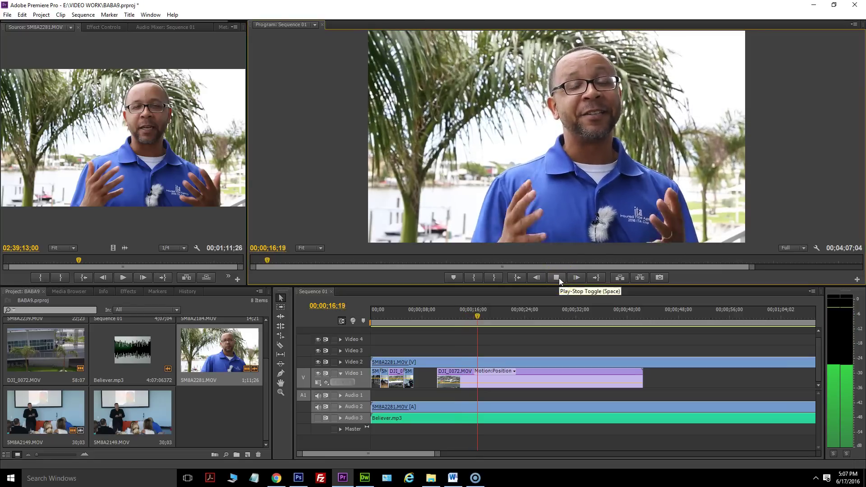
{"action": "left_click", "coordinate": [559, 278]}
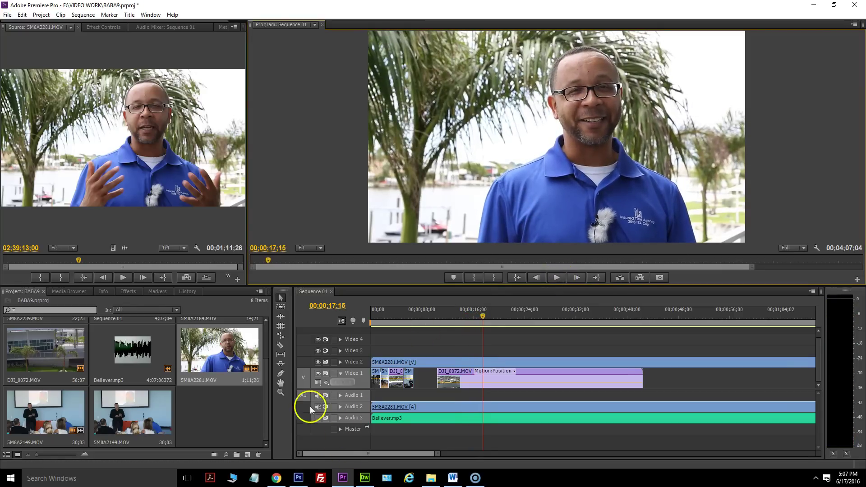
{"action": "left_click", "coordinate": [316, 419]}
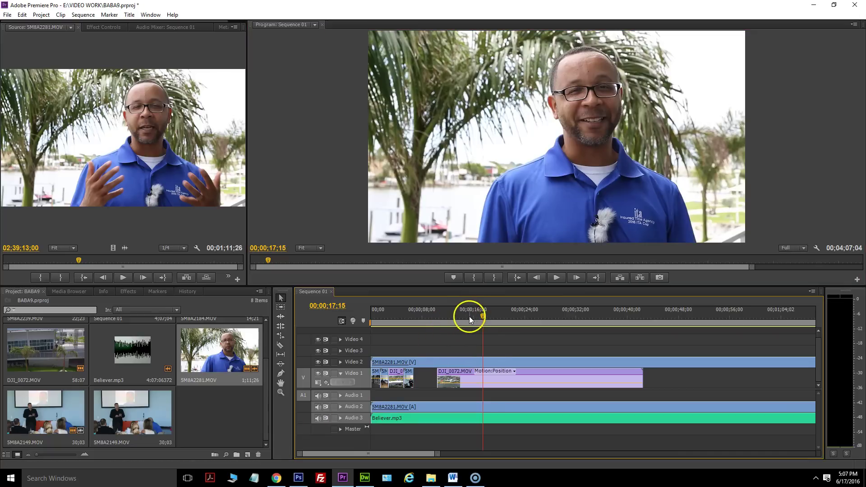
Trim about 12 seconds from the interview clip's start, keeping it at the sequence start.
{"action": "left_click_drag", "start_coordinate": [482, 316], "coordinate": [455, 320]}
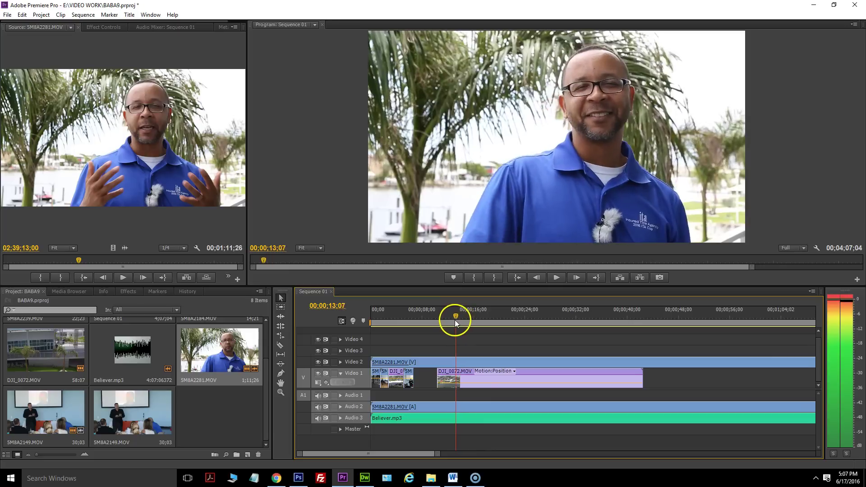
{"action": "mouse_move", "coordinate": [379, 365]}
{"action": "left_mouse_down"}
{"action": "mouse_move", "coordinate": [456, 362]}
{"action": "mouse_move", "coordinate": [379, 358]}
{"action": "left_mouse_up"}
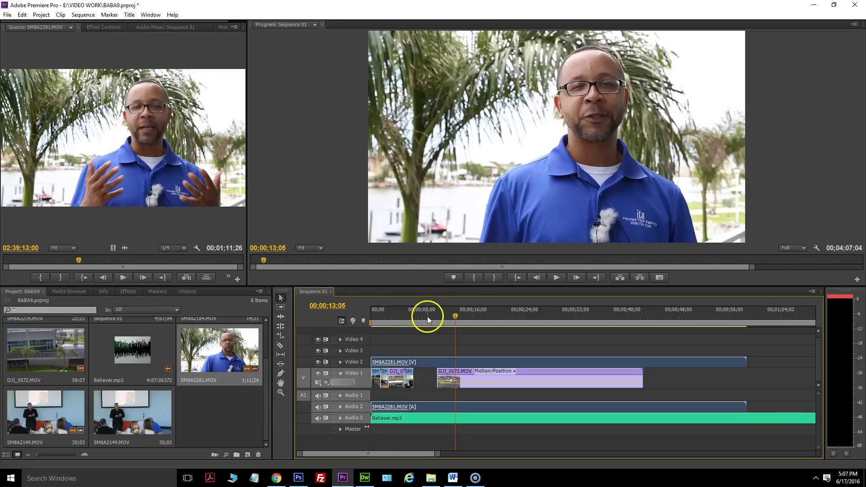
{"action": "key", "text": "Home"}
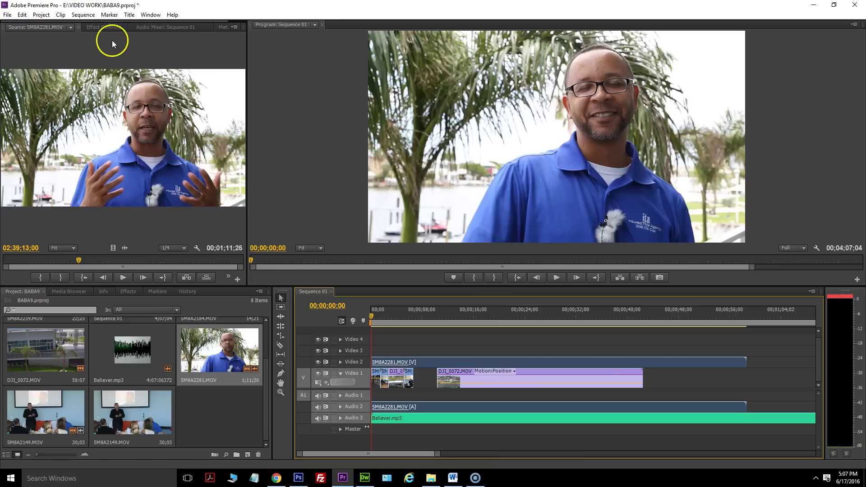
Keyframe the interview's Volume Level at 00;00;00;00 at -287.5 dB.
{"action": "left_click", "coordinate": [114, 28]}
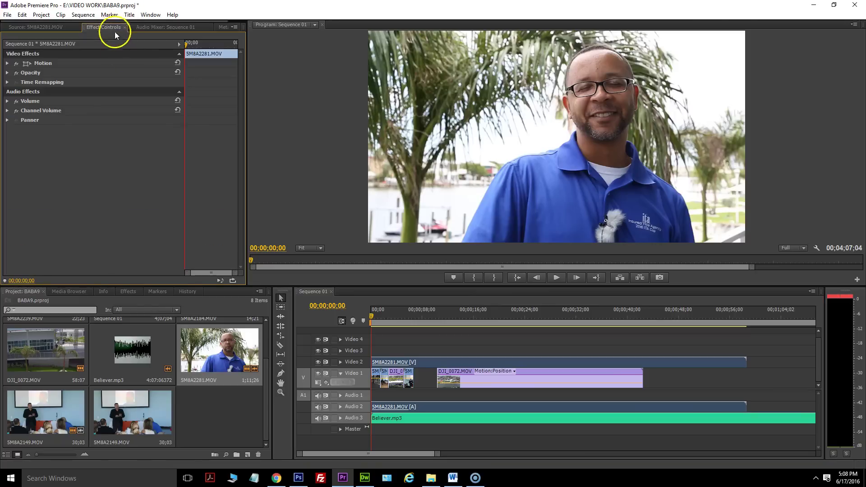
{"action": "left_click", "coordinate": [7, 102]}
{"action": "left_click", "coordinate": [173, 120]}
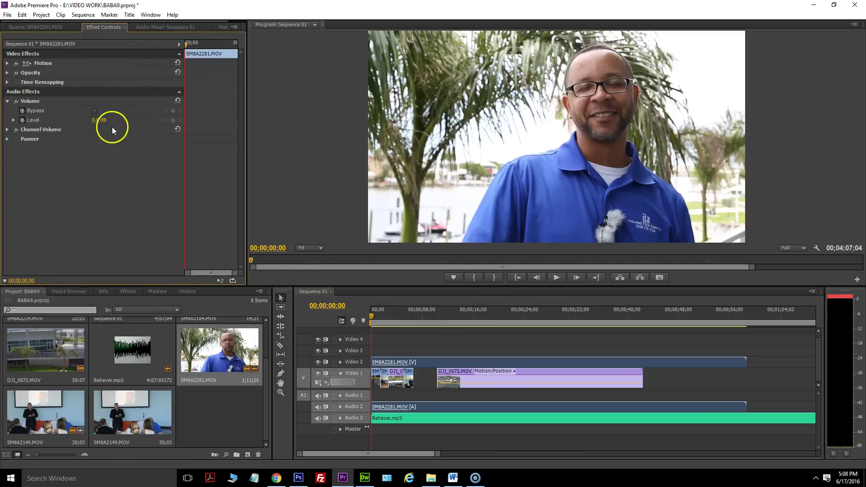
{"action": "mouse_move", "coordinate": [101, 120]}
{"action": "left_mouse_down"}
{"action": "mouse_move", "coordinate": [70, 120]}
{"action": "mouse_move", "coordinate": [86, 123]}
{"action": "left_mouse_up"}
Add a second Volume Level keyframe at 00;00;06;14 set to -10 dB.
{"action": "left_click", "coordinate": [413, 312]}
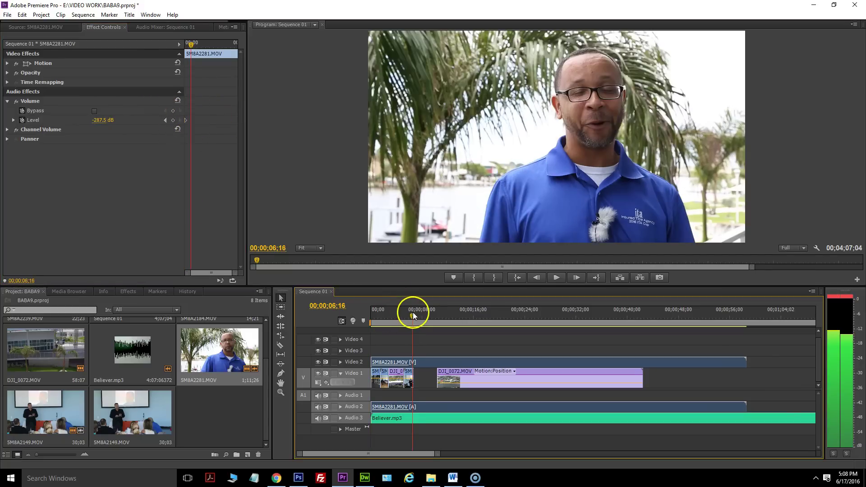
{"action": "left_click_drag", "start_coordinate": [413, 312], "coordinate": [412, 313]}
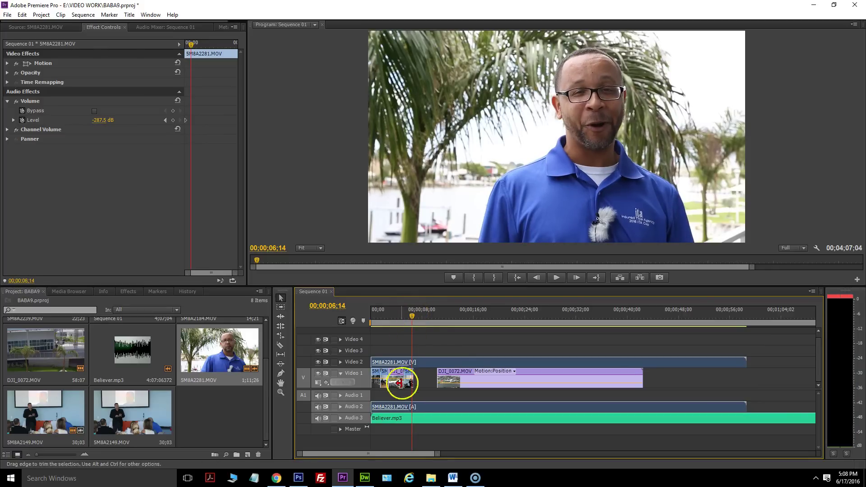
{"action": "left_click", "coordinate": [173, 120]}
{"action": "left_click_drag", "start_coordinate": [103, 120], "coordinate": [165, 121]}
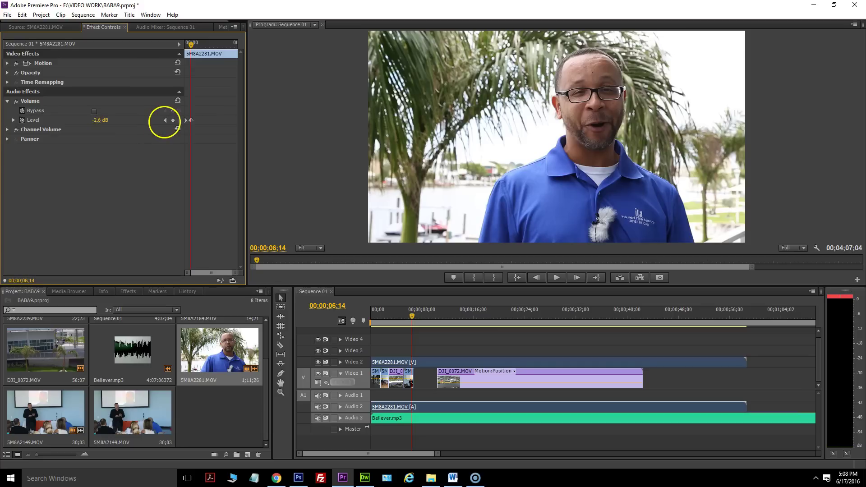
{"action": "left_click_drag", "start_coordinate": [156, 121], "coordinate": [41, 127]}
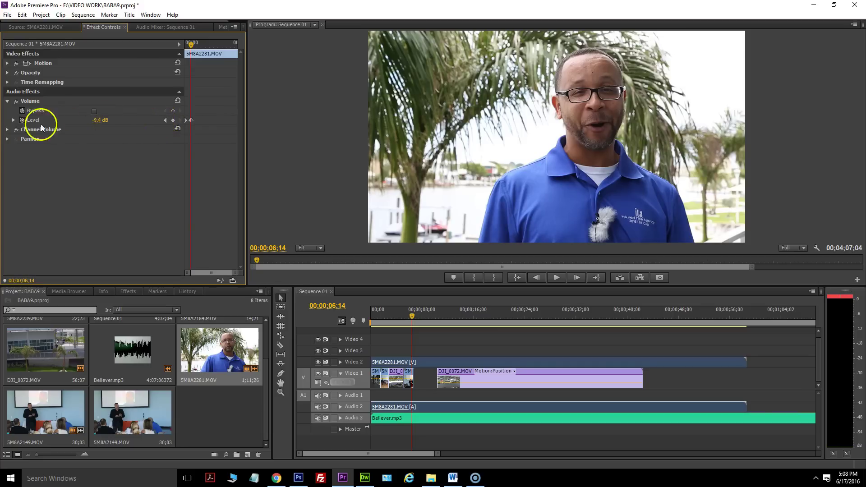
{"action": "left_click", "coordinate": [98, 121]}
{"action": "type", "text": "-10"}
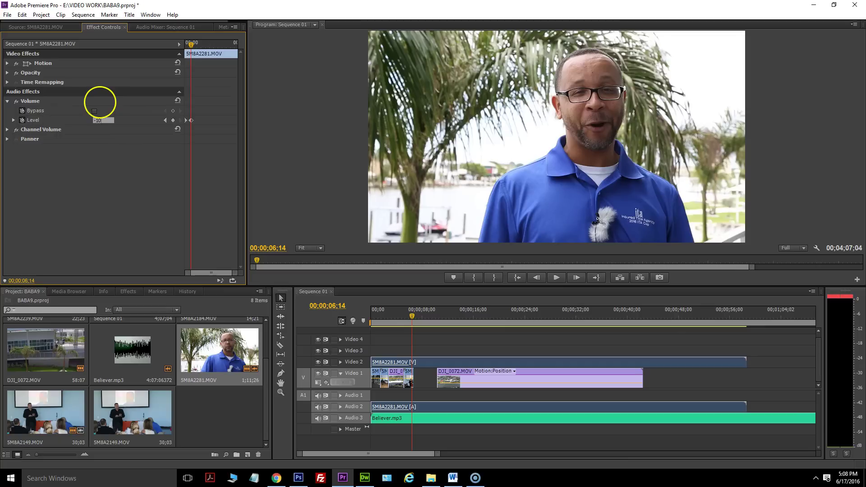
{"action": "left_click", "coordinate": [392, 291]}
{"action": "key", "text": "Home"}
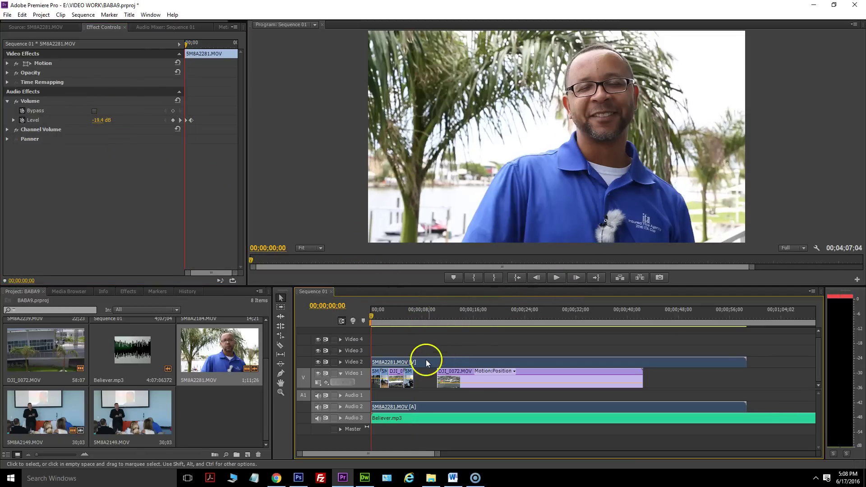
Raise the Video 1 drone clips to Video 3 and play the sequence to preview the layering.
{"action": "left_click_drag", "start_coordinate": [664, 382], "coordinate": [392, 370]}
{"action": "left_click_drag", "start_coordinate": [460, 371], "coordinate": [458, 352]}
{"action": "left_click", "coordinate": [555, 278]}
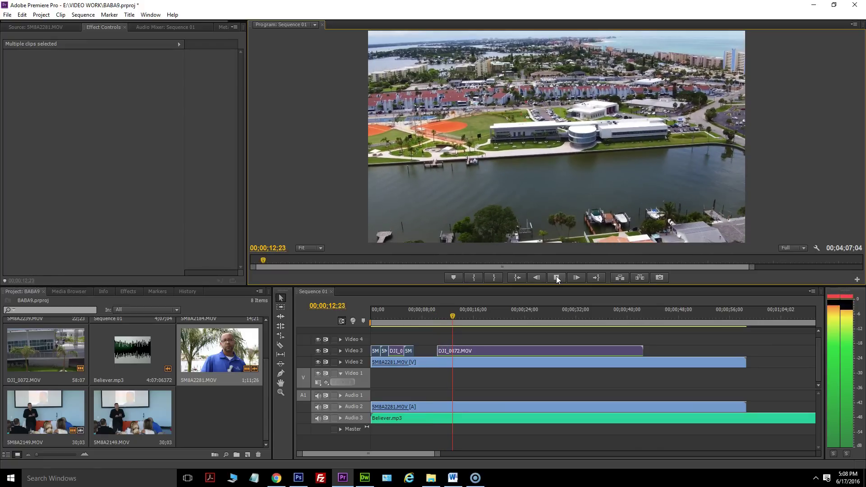
{"action": "left_click", "coordinate": [556, 277]}
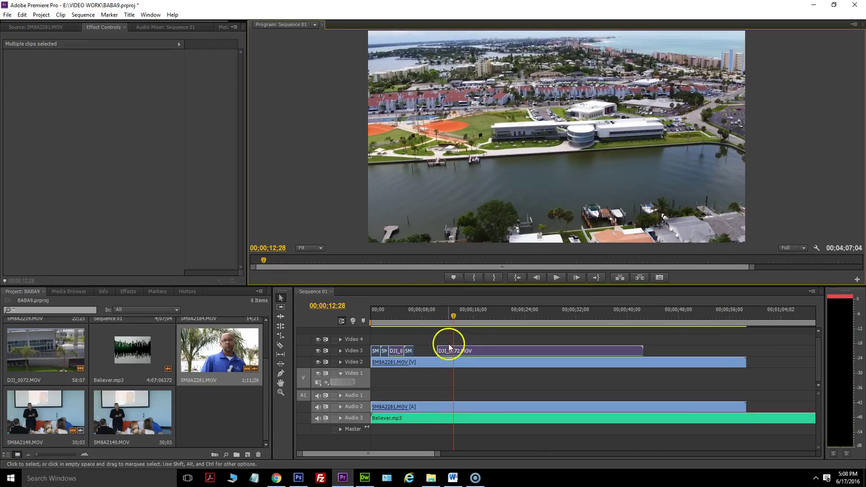
Move the clips back down to Video 1 and select the interview clip 5M8A2281.MOV.
{"action": "left_click", "coordinate": [657, 355]}
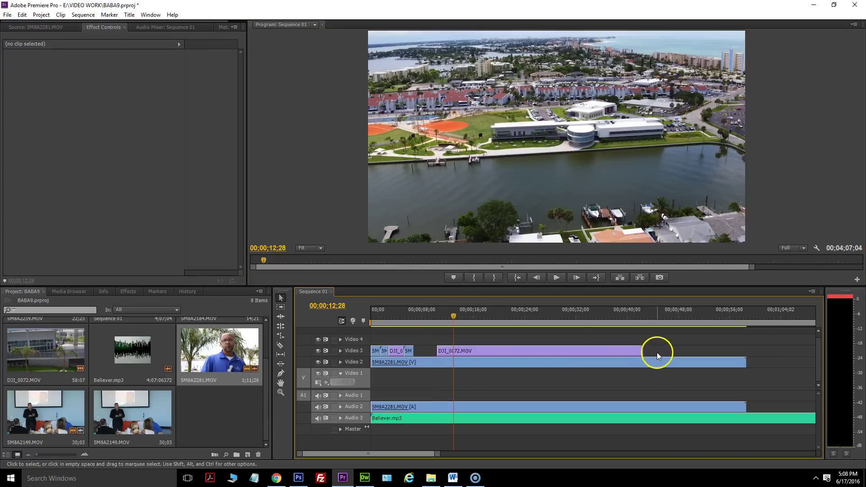
{"action": "left_click_drag", "start_coordinate": [373, 342], "coordinate": [466, 371]}
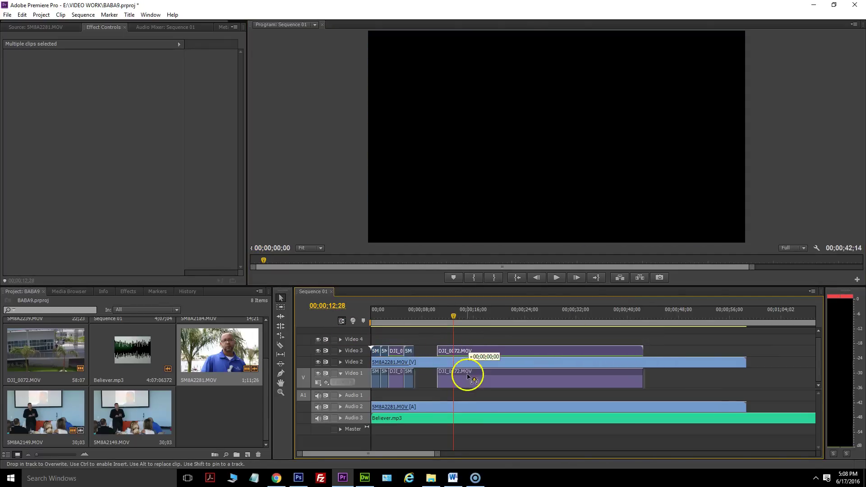
{"action": "left_click", "coordinate": [432, 405]}
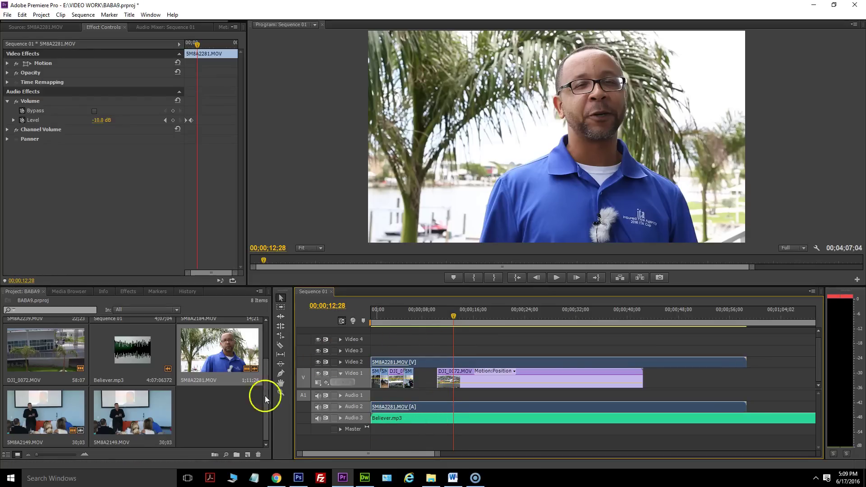
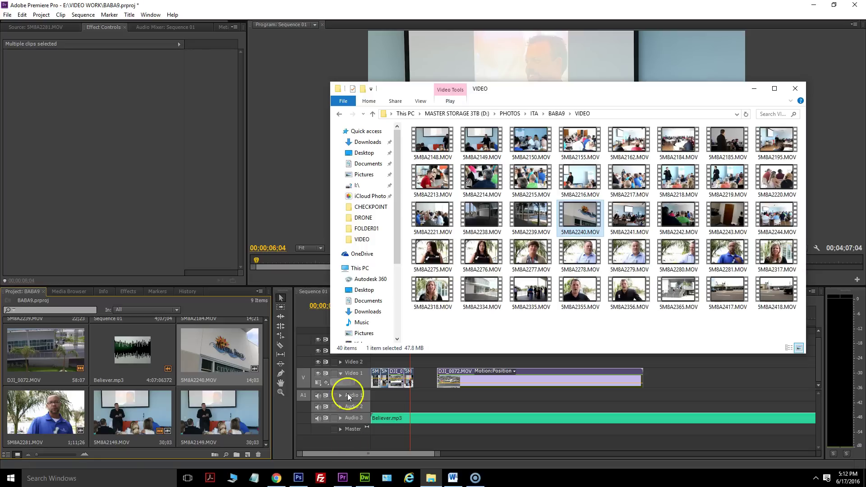
Place the 5M8A2240.MOV City Hall clip in the opening gap, muting the music and trimming its start.
{"action": "double_click", "coordinate": [221, 348]}
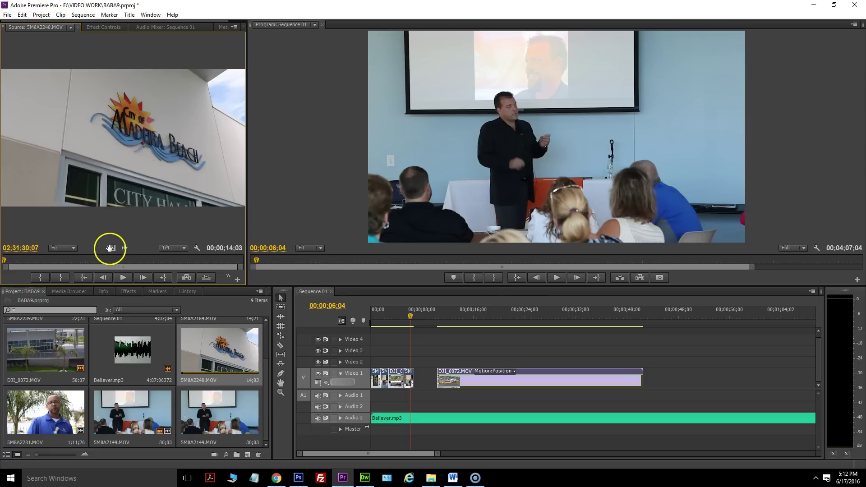
{"action": "left_click_drag", "start_coordinate": [227, 276], "coordinate": [416, 361]}
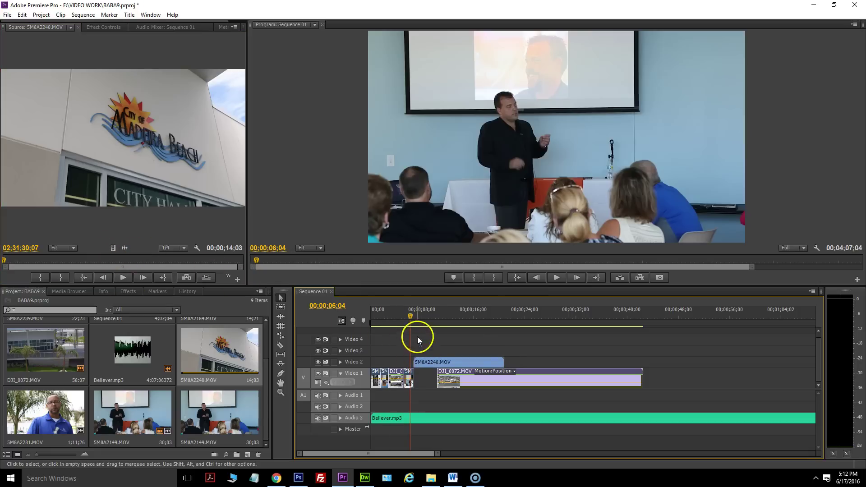
{"action": "left_click", "coordinate": [318, 417]}
{"action": "left_click_drag", "start_coordinate": [409, 309], "coordinate": [449, 319]}
{"action": "mouse_move", "coordinate": [416, 359]}
{"action": "left_mouse_down"}
{"action": "mouse_move", "coordinate": [462, 360]}
{"action": "mouse_move", "coordinate": [436, 360]}
{"action": "mouse_move", "coordinate": [417, 373]}
{"action": "left_mouse_up"}
{"action": "left_click", "coordinate": [437, 312]}
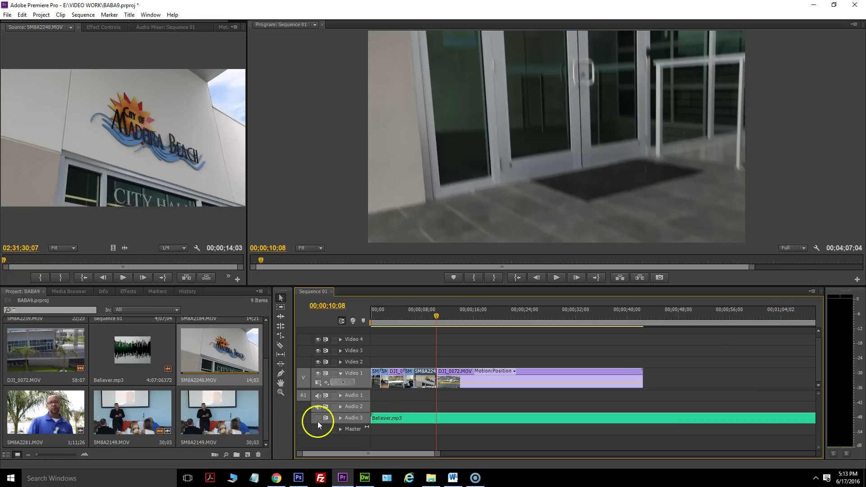
Play the sequence from the start to preview it, then select the City Hall clip.
{"action": "key", "text": "Home"}
{"action": "left_click", "coordinate": [556, 277]}
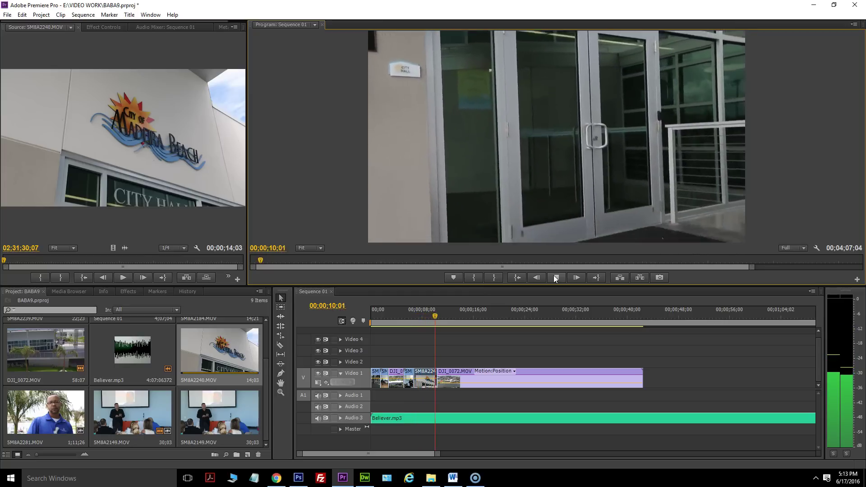
{"action": "left_click", "coordinate": [556, 282]}
{"action": "left_click", "coordinate": [432, 377]}
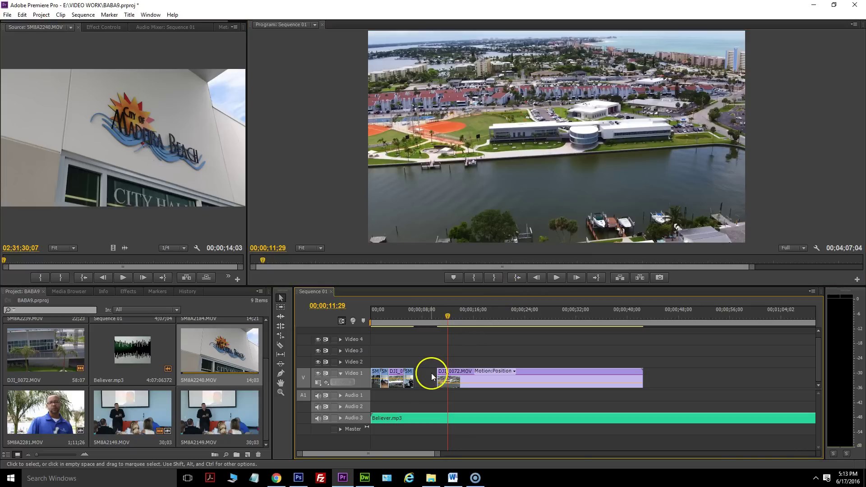
{"action": "left_click", "coordinate": [432, 478]}
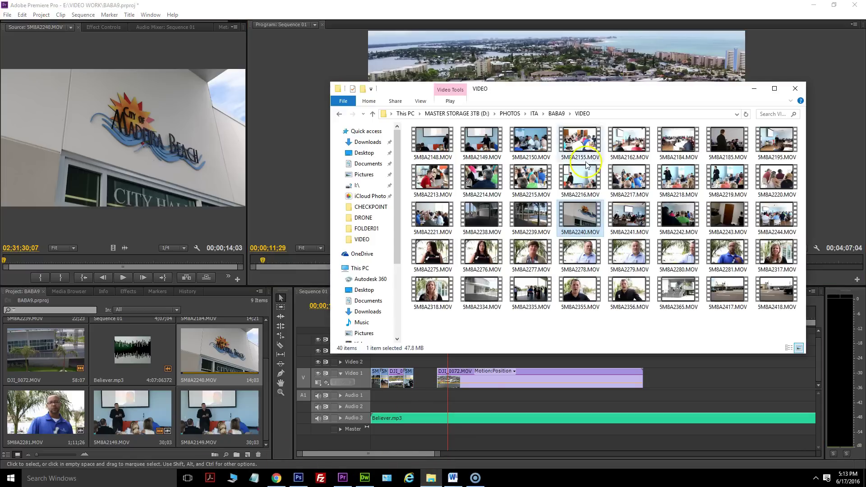
{"action": "double_click", "coordinate": [485, 214]}
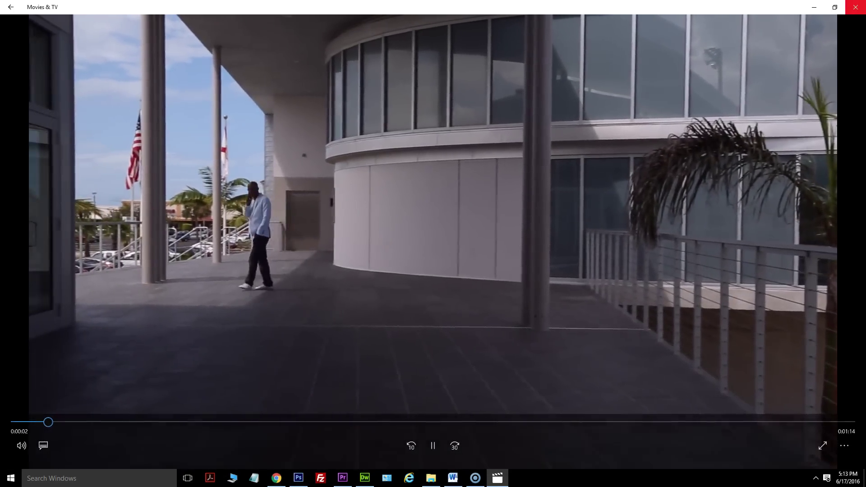
{"action": "key", "text": "alt+F4"}
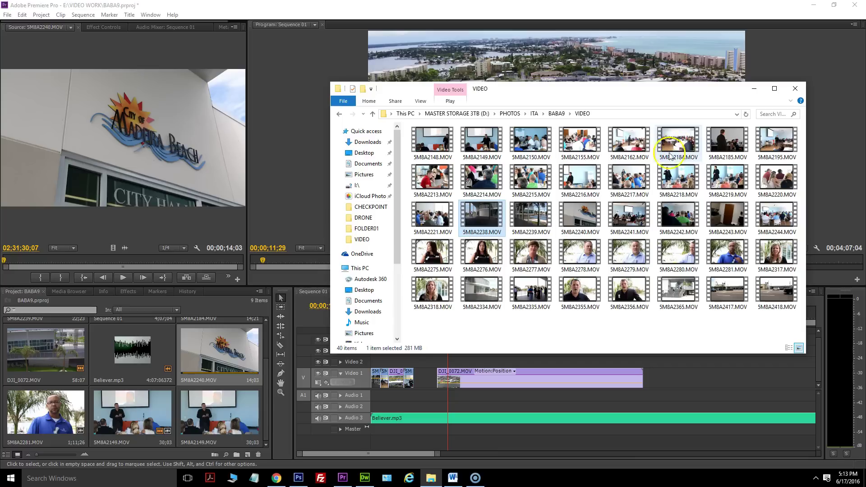
Import 5M8A2334.MOV and put a piece on Video 2 with both start and end trimmed.
{"action": "left_click_drag", "start_coordinate": [482, 292], "coordinate": [195, 387]}
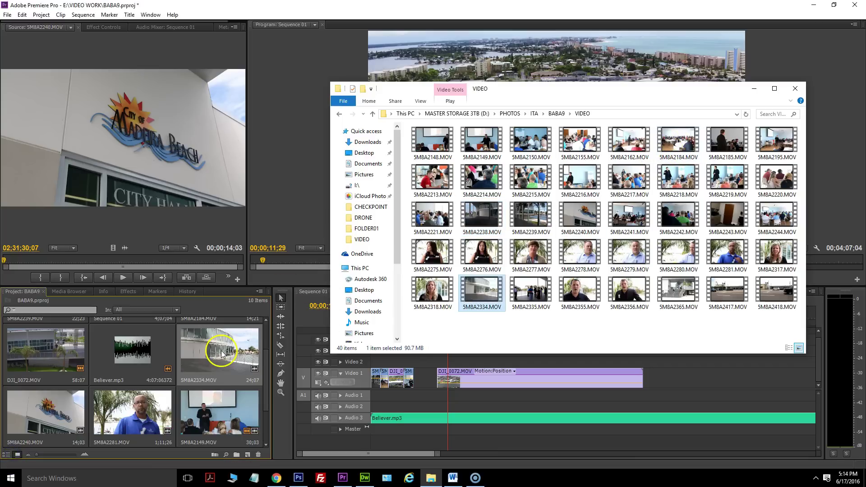
{"action": "double_click", "coordinate": [221, 354]}
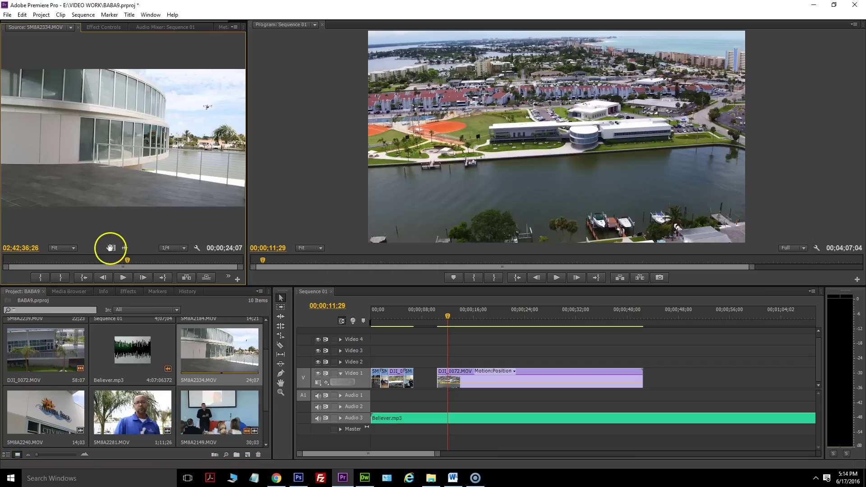
{"action": "left_click_drag", "start_coordinate": [362, 321], "coordinate": [416, 359]}
{"action": "left_click_drag", "start_coordinate": [559, 361], "coordinate": [436, 362]}
Play the sequence from 00;00;05;04 to review it, then return to the VIDEO folder.
{"action": "left_click", "coordinate": [405, 318]}
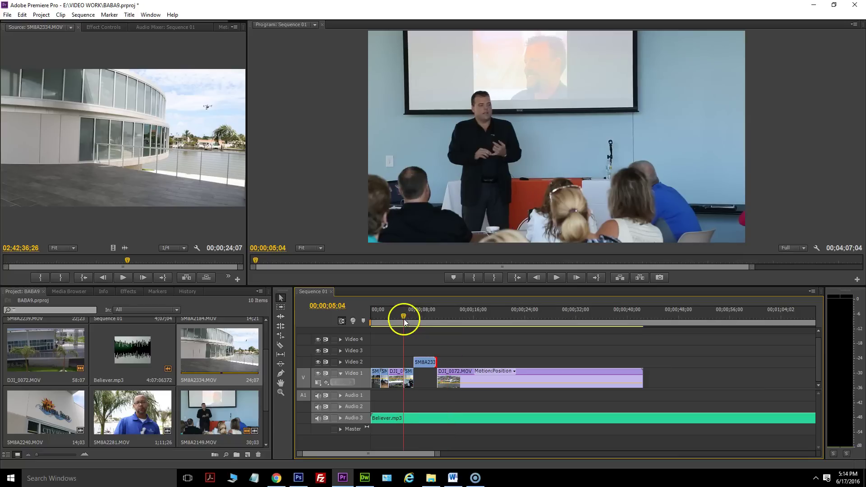
{"action": "left_click", "coordinate": [552, 278]}
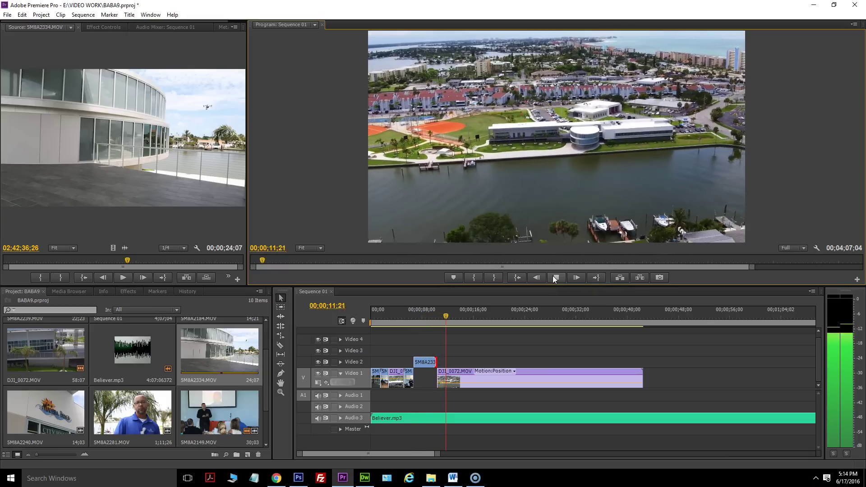
{"action": "left_click", "coordinate": [554, 277]}
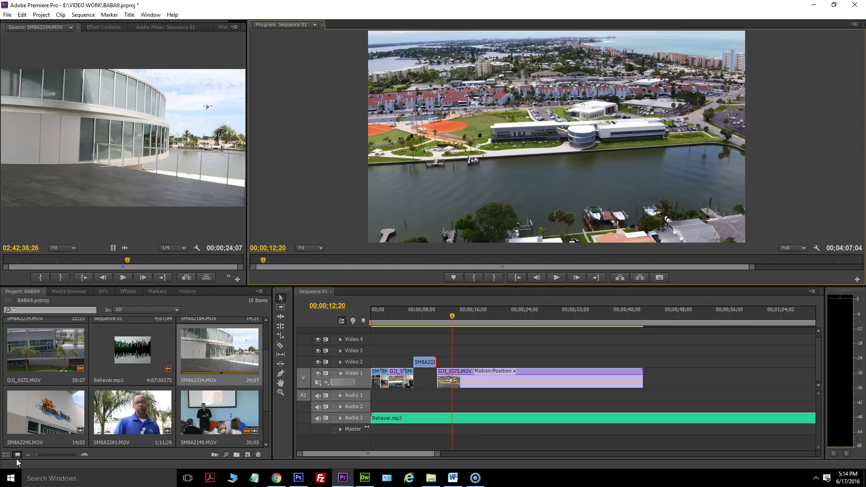
{"action": "key", "text": "alt+Tab"}
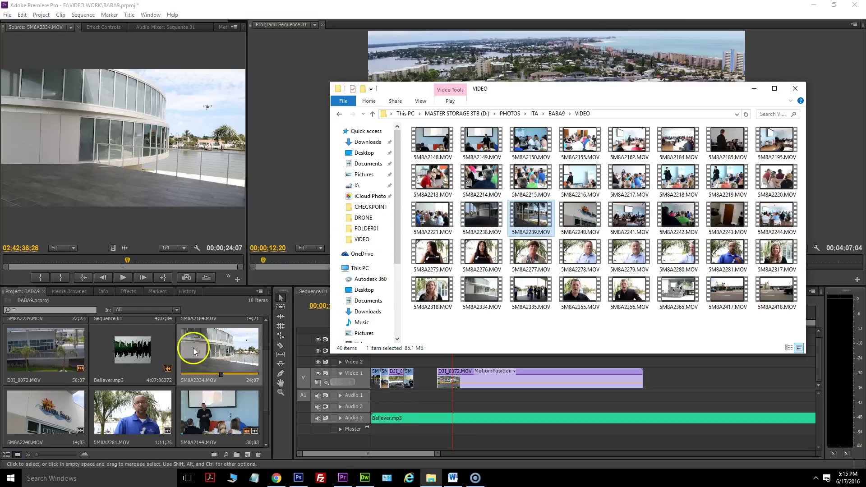
Add 5M8A2239.MOV's video, mute the music, and trim and slide it into the gap before DJI_0072.MOV.
{"action": "scroll", "coordinate": [80, 384], "scroll_direction": "down", "scroll_amount": 2}
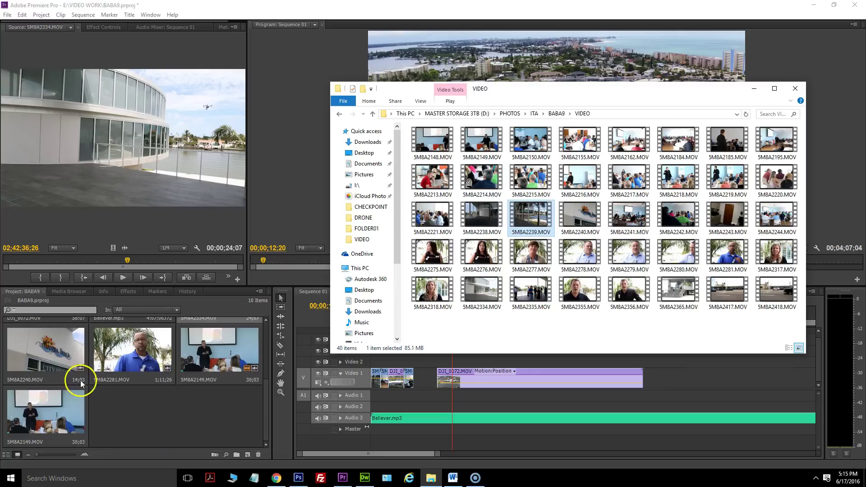
{"action": "scroll", "coordinate": [153, 391], "scroll_direction": "up", "scroll_amount": 2}
{"action": "scroll", "coordinate": [50, 367], "scroll_direction": "up", "scroll_amount": 2}
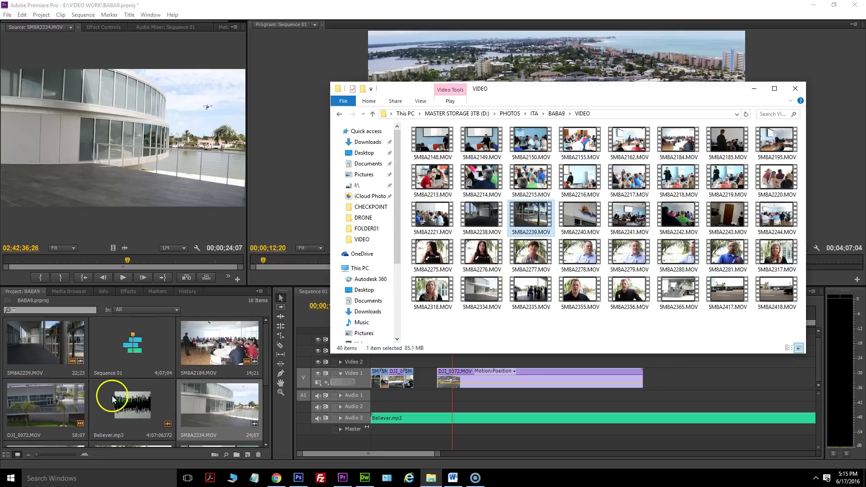
{"action": "double_click", "coordinate": [46, 348]}
{"action": "left_click_drag", "start_coordinate": [113, 248], "coordinate": [496, 312]}
{"action": "left_click", "coordinate": [318, 418]}
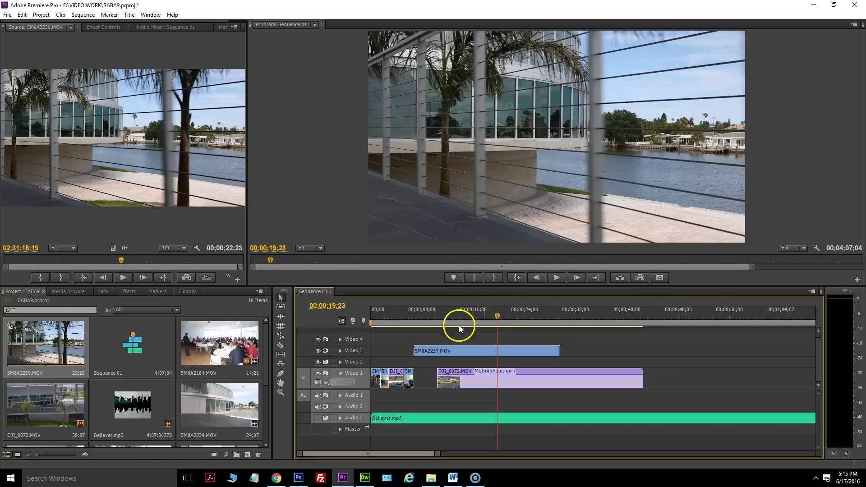
{"action": "left_click_drag", "start_coordinate": [453, 345], "coordinate": [424, 374]}
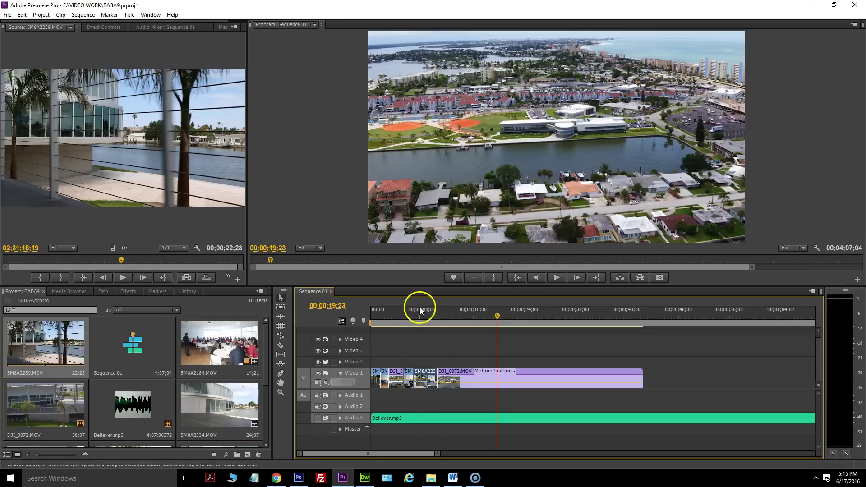
Play the sequence from the start through the filled opening to 00;00;14;01.
{"action": "key", "text": "Home"}
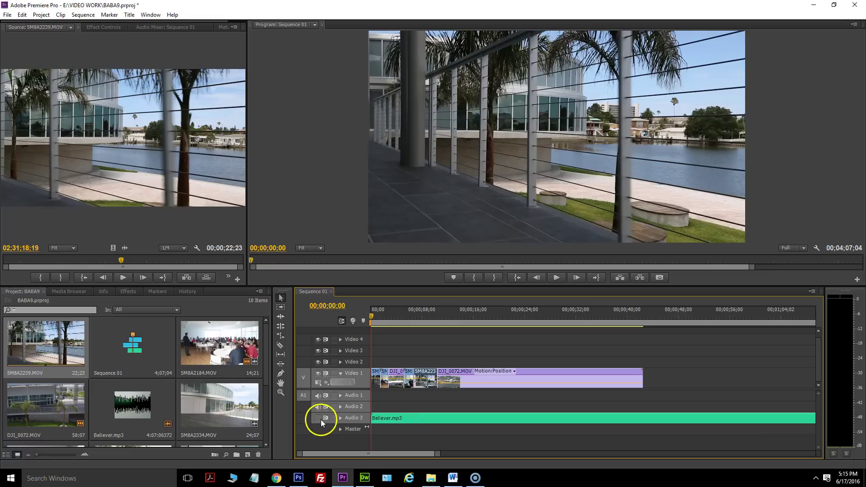
{"action": "left_click", "coordinate": [556, 279]}
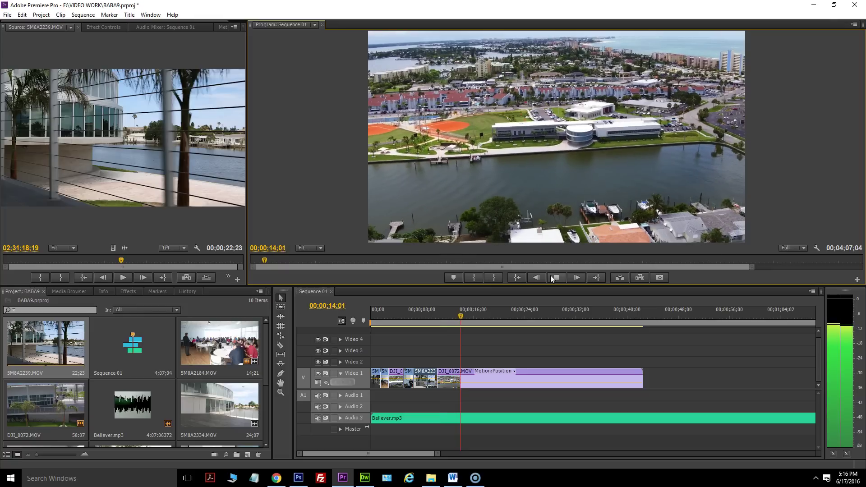
{"action": "left_click", "coordinate": [552, 277]}
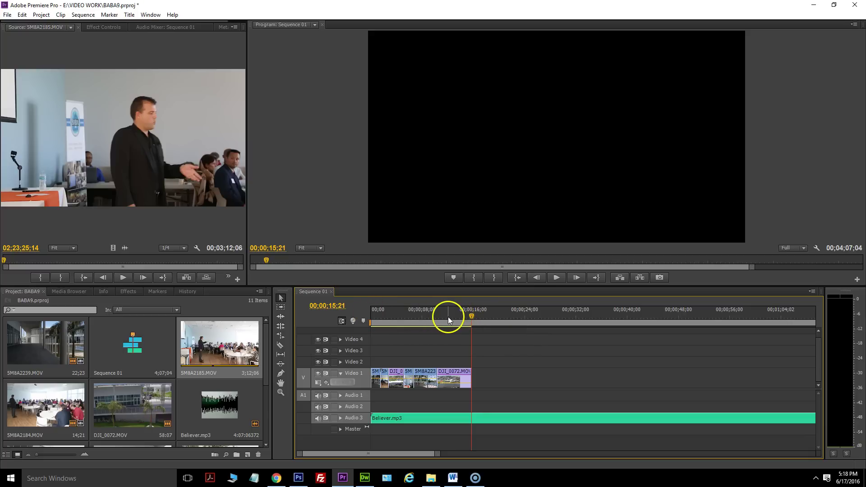
Import 5M8A2356.MOV and place it on Video 1, butted against the end of DJI_0072.MOV.
{"action": "left_click", "coordinate": [431, 480]}
{"action": "left_click_drag", "start_coordinate": [630, 291], "coordinate": [525, 396]}
{"action": "left_click_drag", "start_coordinate": [185, 339], "coordinate": [245, 376]}
{"action": "left_click", "coordinate": [206, 345]}
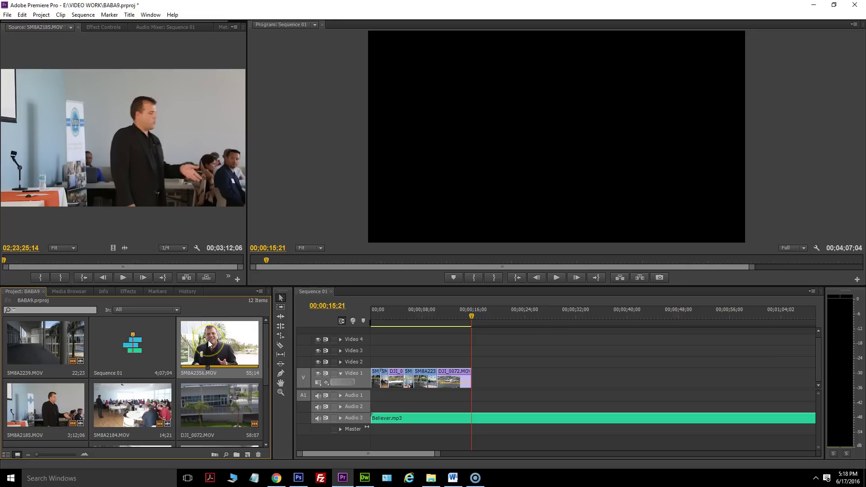
{"action": "left_click_drag", "start_coordinate": [235, 343], "coordinate": [477, 369]}
{"action": "left_click", "coordinate": [475, 314]}
{"action": "left_click_drag", "start_coordinate": [477, 314], "coordinate": [488, 313]}
{"action": "left_click", "coordinate": [482, 376]}
{"action": "left_click", "coordinate": [477, 369]}
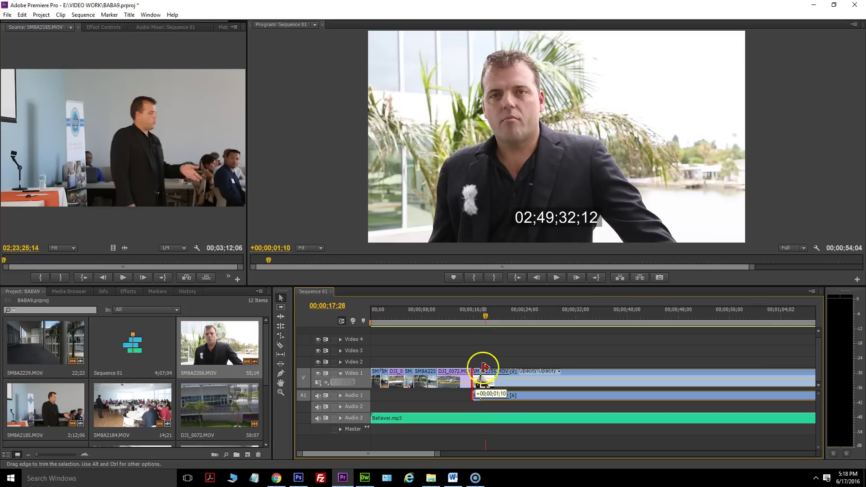
{"action": "mouse_move", "coordinate": [485, 368]}
{"action": "left_mouse_down"}
{"action": "mouse_move", "coordinate": [506, 373]}
{"action": "mouse_move", "coordinate": [487, 377]}
{"action": "left_mouse_up"}
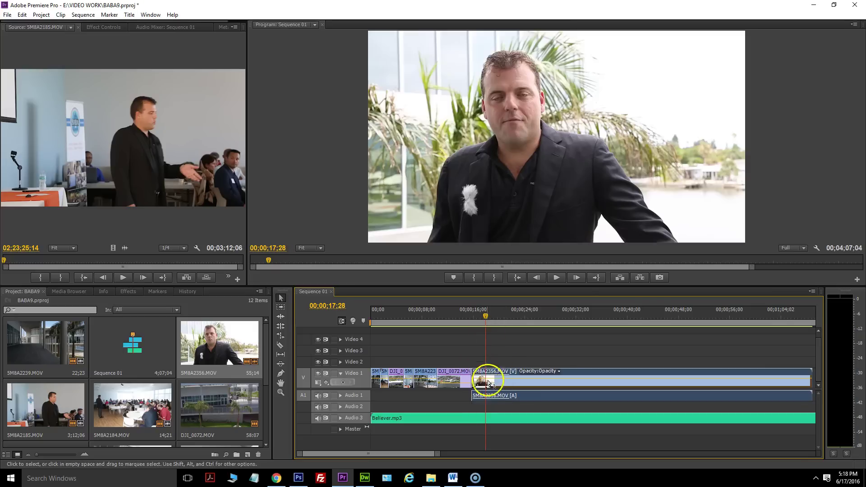
Play from 00;00;13;19 across the cut into the interview to review it.
{"action": "left_click", "coordinate": [470, 315]}
{"action": "left_click_drag", "start_coordinate": [471, 314], "coordinate": [458, 315]}
{"action": "left_click", "coordinate": [564, 280]}
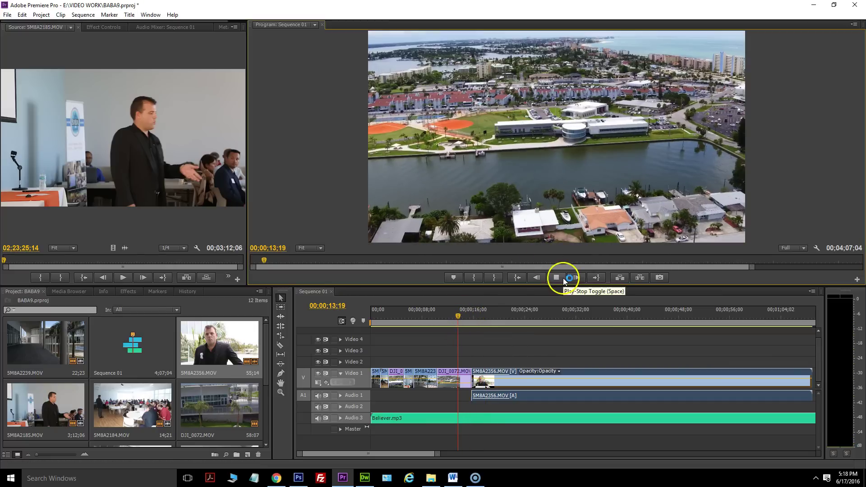
{"action": "left_click", "coordinate": [564, 278]}
{"action": "left_click", "coordinate": [563, 278]}
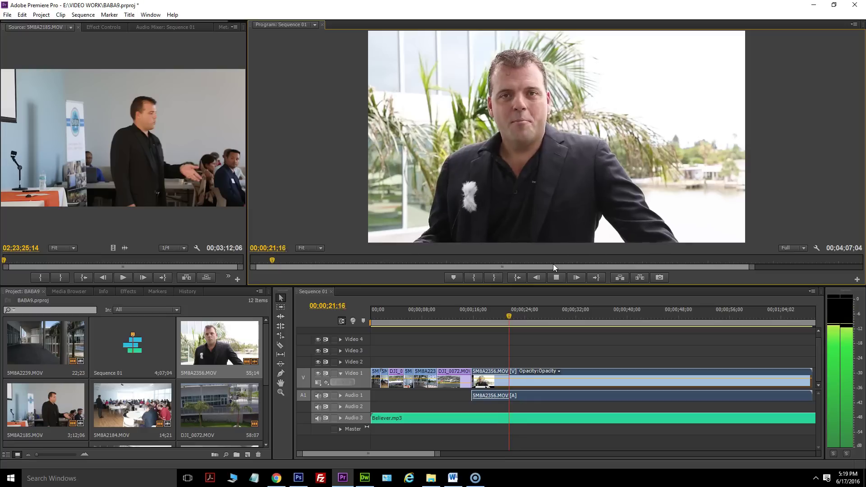
{"action": "left_click", "coordinate": [557, 277]}
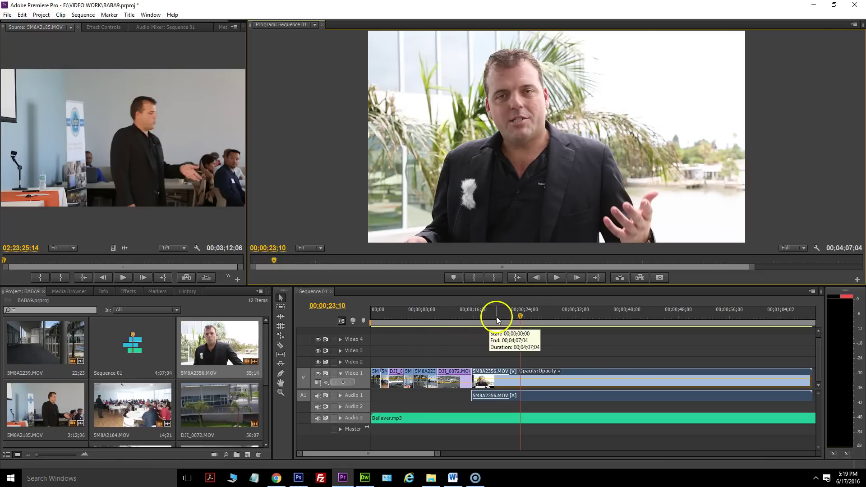
{"action": "left_click_drag", "start_coordinate": [503, 313], "coordinate": [471, 317]}
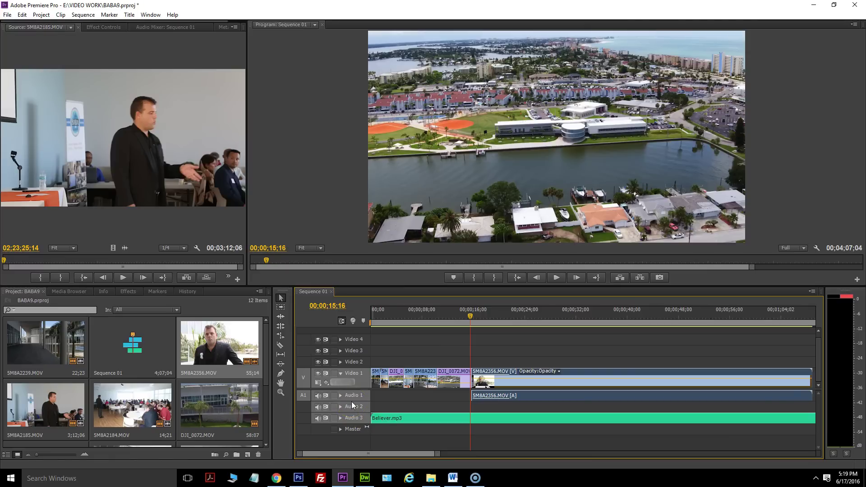
Add a Believer.mp3 Volume Level keyframe at 00;00;15;08, near the interview's start.
{"action": "left_click_drag", "start_coordinate": [438, 454], "coordinate": [414, 451]}
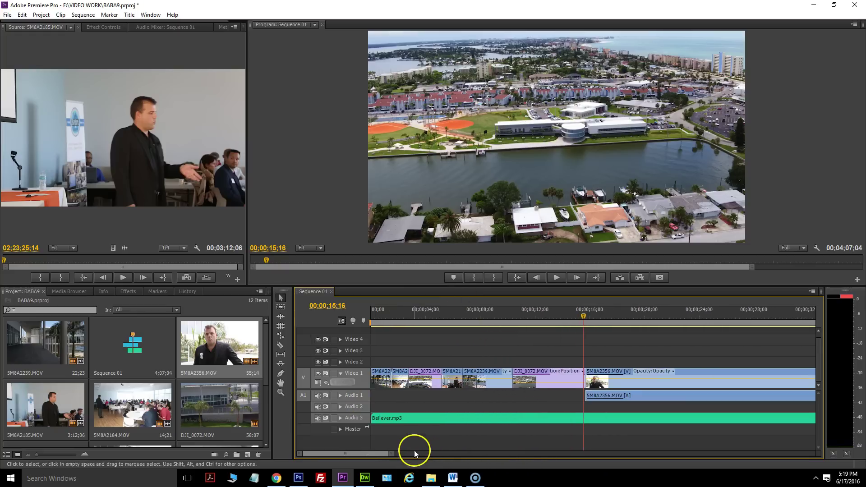
{"action": "left_click", "coordinate": [578, 316]}
{"action": "left_click_drag", "start_coordinate": [578, 315], "coordinate": [578, 317]}
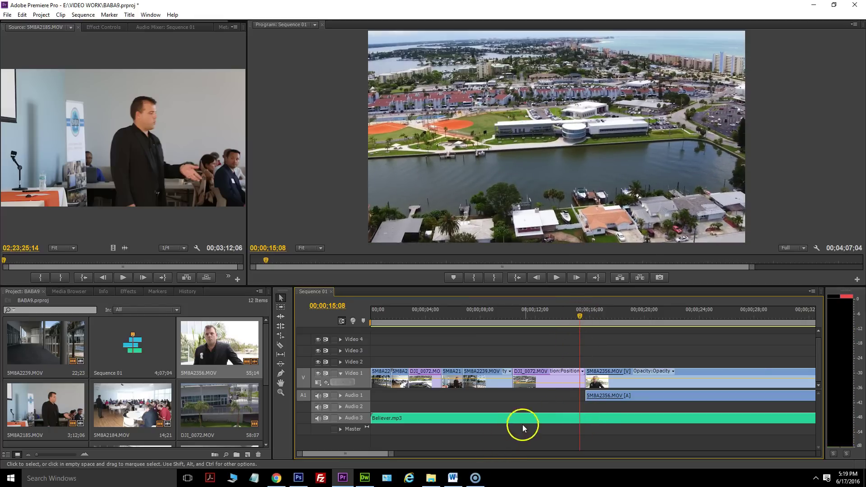
{"action": "left_click", "coordinate": [536, 416]}
{"action": "left_click", "coordinate": [109, 25]}
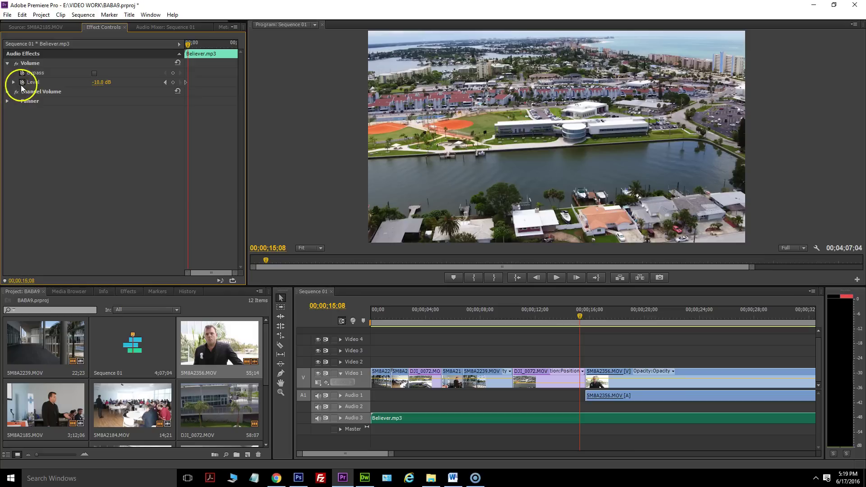
{"action": "left_click", "coordinate": [173, 83]}
Add a second Volume Level keyframe at 00;00;15;22 set to -17.0 dB and play the dip.
{"action": "left_click_drag", "start_coordinate": [580, 315], "coordinate": [586, 314]}
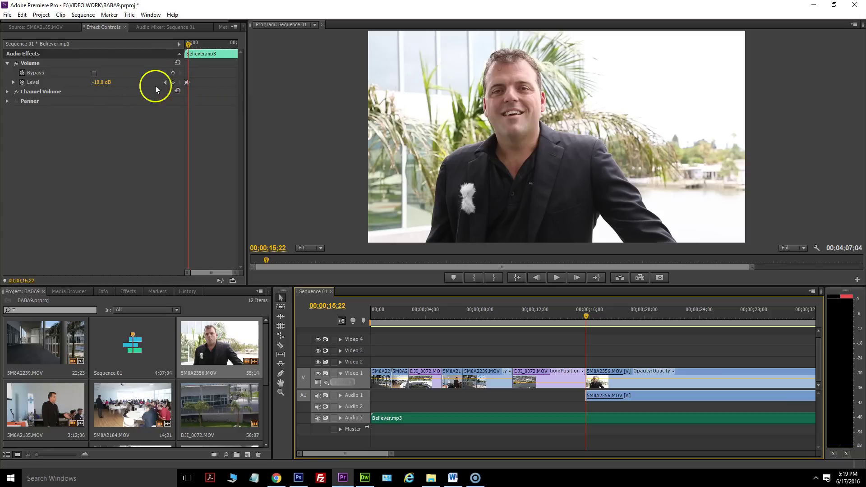
{"action": "left_click", "coordinate": [173, 82]}
{"action": "left_click", "coordinate": [103, 81]}
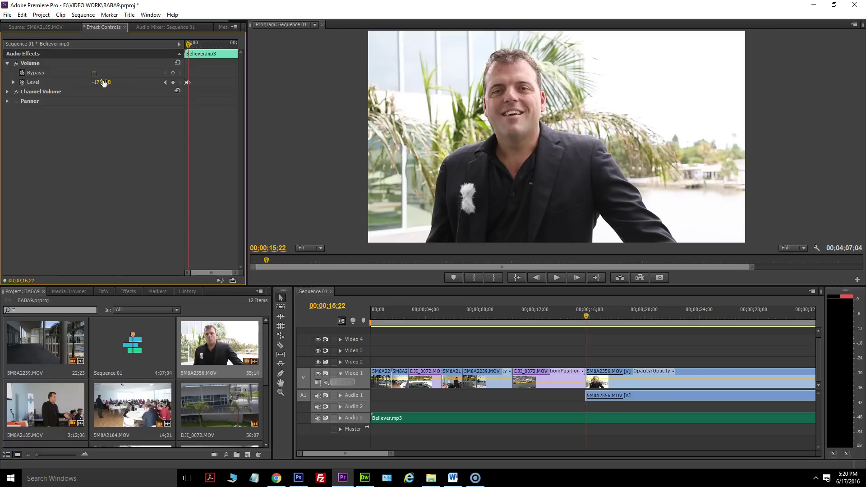
{"action": "left_click_drag", "start_coordinate": [585, 319], "coordinate": [566, 317]}
{"action": "left_click", "coordinate": [557, 278]}
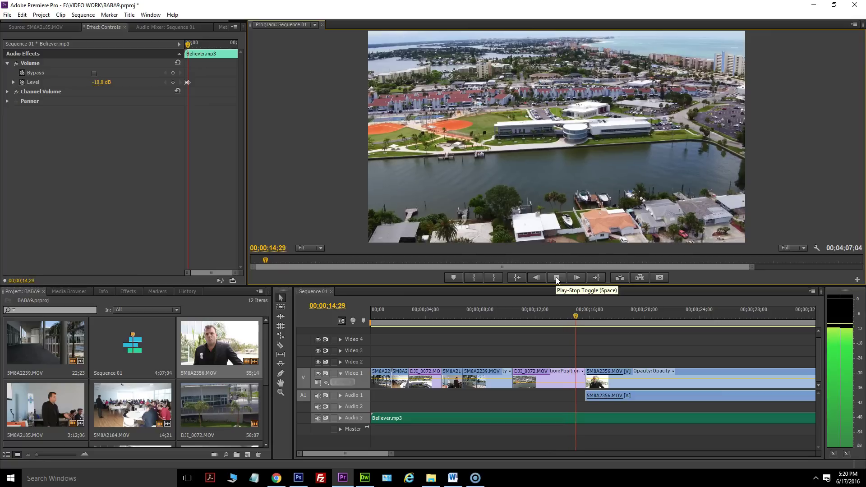
{"action": "left_click", "coordinate": [556, 277]}
{"action": "left_click", "coordinate": [556, 277]}
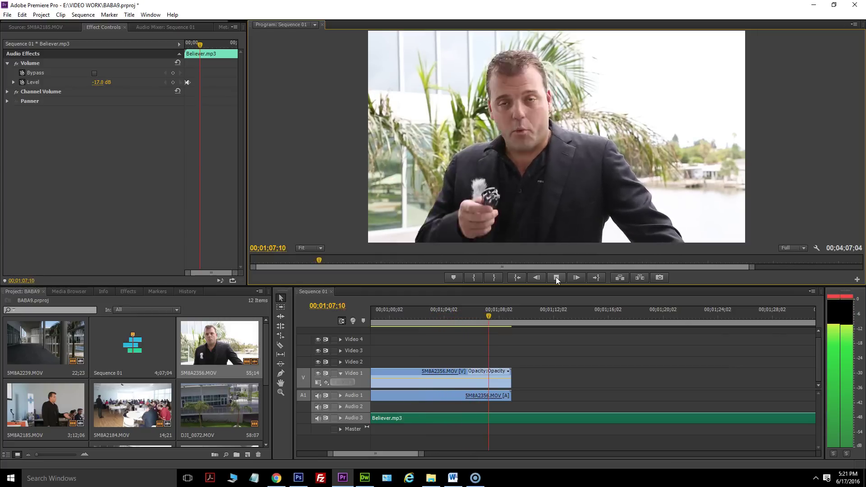
{"action": "left_click", "coordinate": [557, 278]}
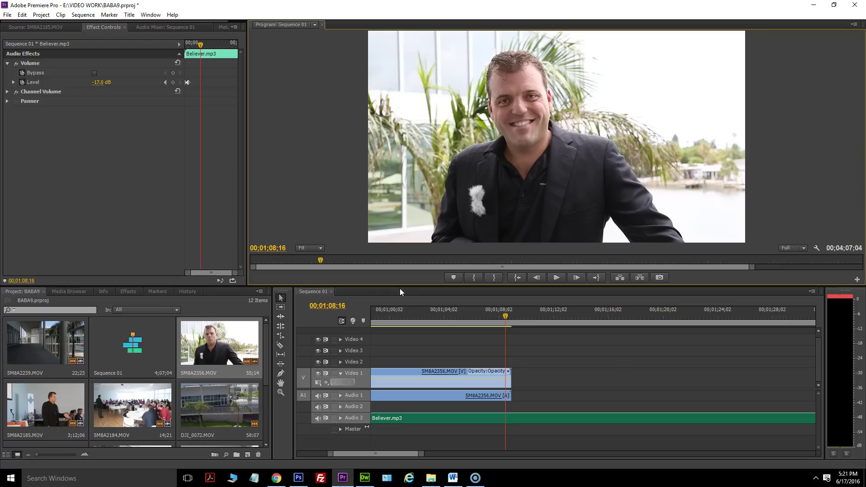
{"action": "left_click_drag", "start_coordinate": [507, 318], "coordinate": [513, 317]}
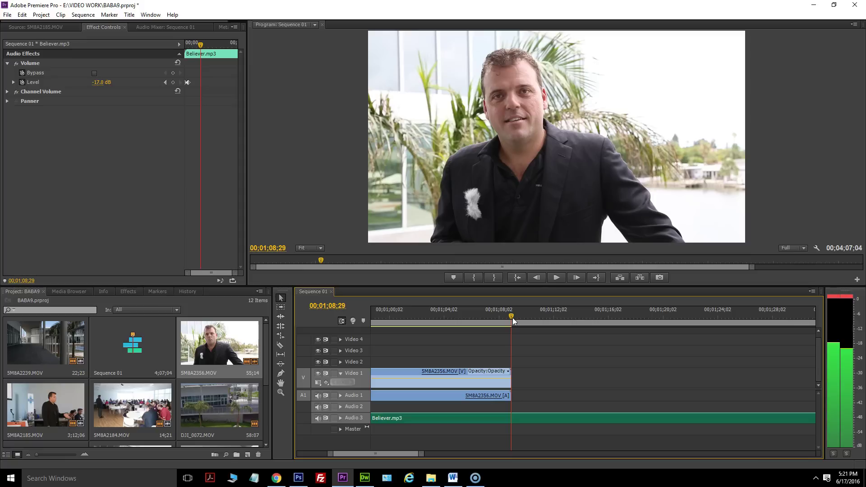
{"action": "left_click_drag", "start_coordinate": [513, 317], "coordinate": [508, 318]}
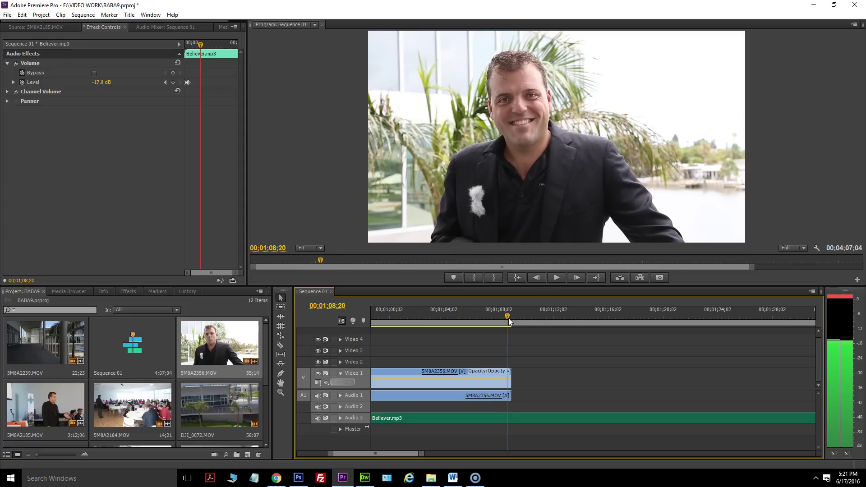
Trim the 5M8A2356.MOV interview's end to 00;01;08;20 and zoom the timeline out.
{"action": "left_click", "coordinate": [514, 371]}
{"action": "left_click_drag", "start_coordinate": [512, 371], "coordinate": [508, 371]}
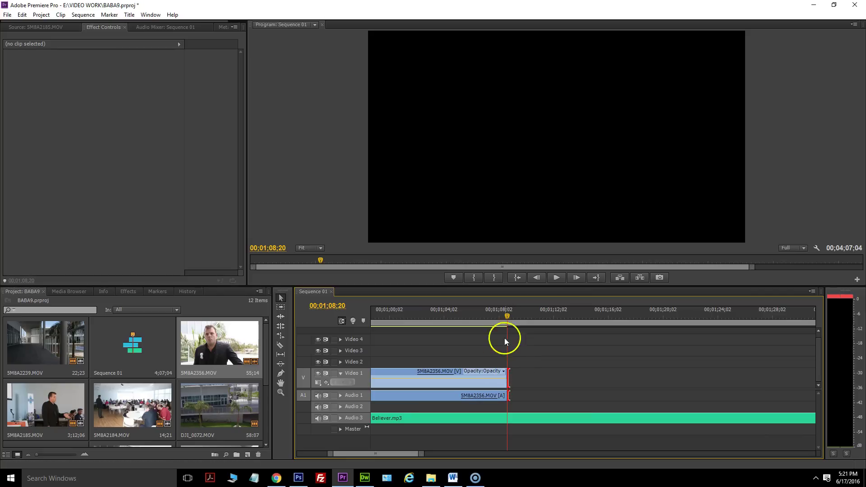
{"action": "left_click_drag", "start_coordinate": [424, 457], "coordinate": [517, 455]}
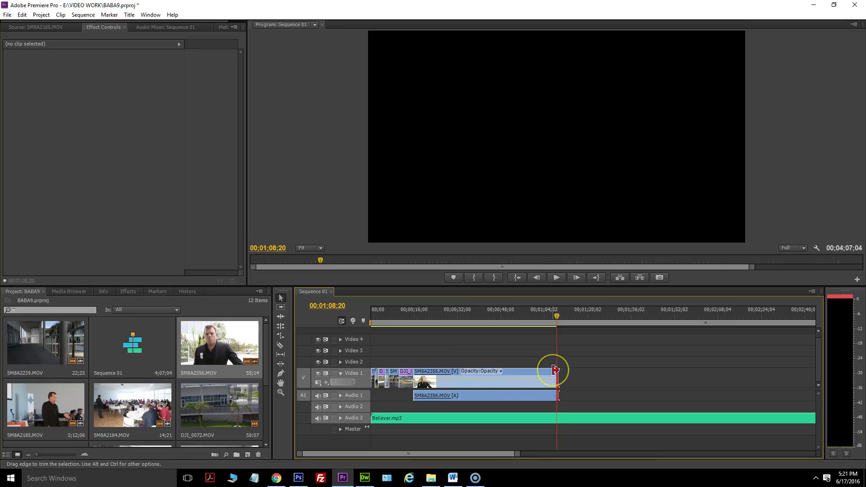
{"action": "left_click", "coordinate": [472, 317]}
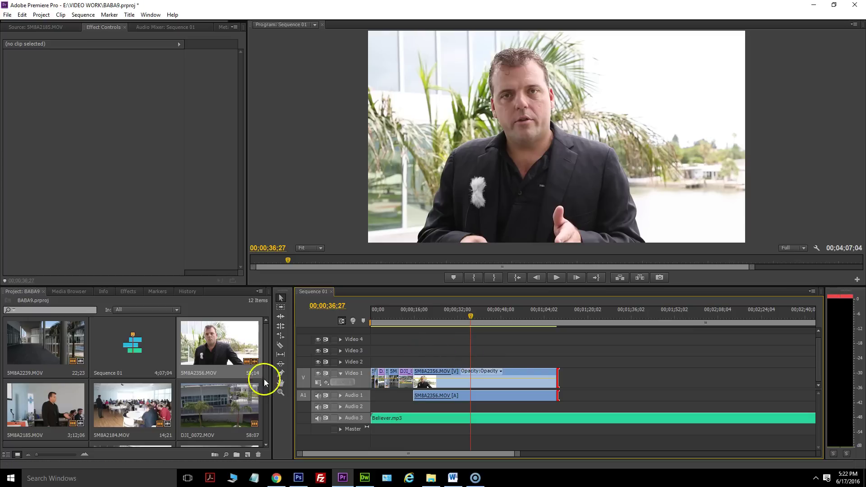
{"action": "left_click", "coordinate": [438, 316]}
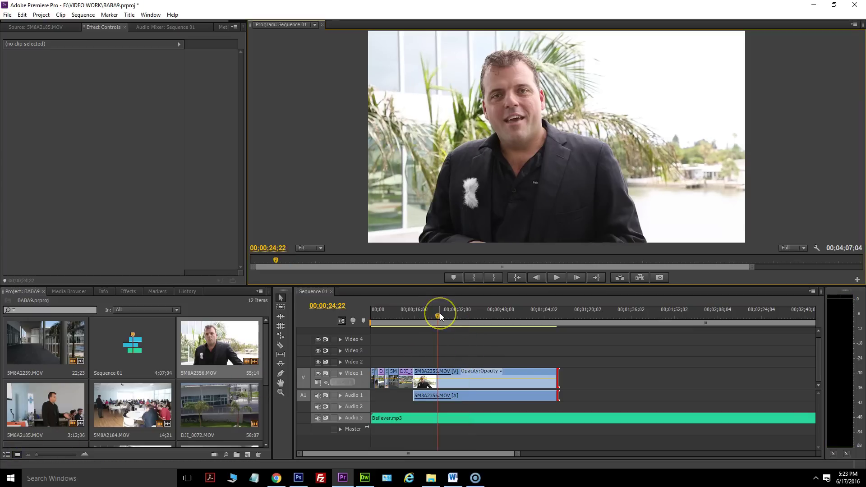
{"action": "left_click_drag", "start_coordinate": [446, 317], "coordinate": [409, 317]}
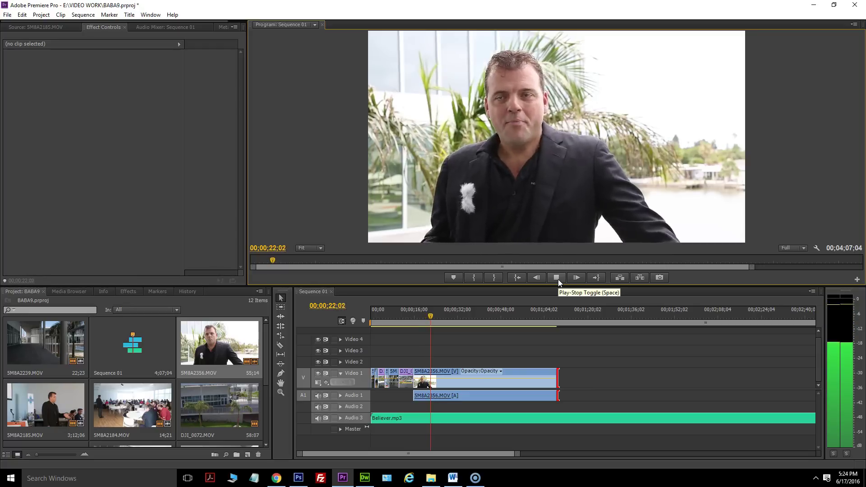
{"action": "left_click", "coordinate": [559, 280]}
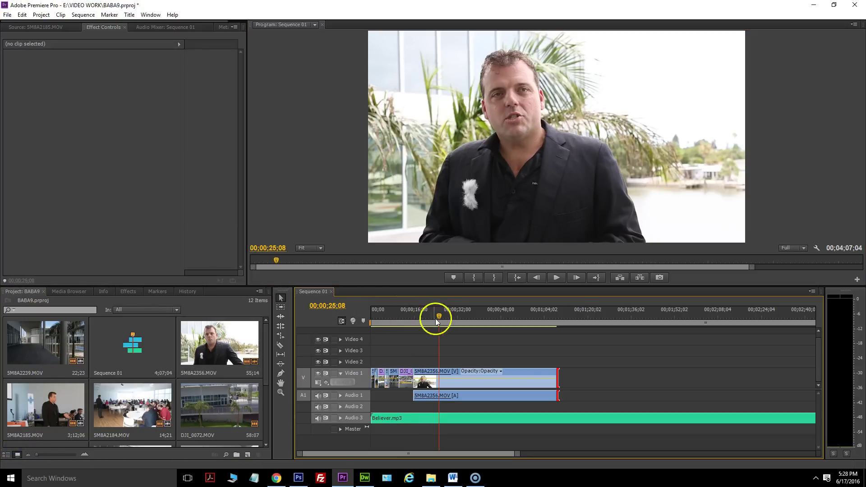
{"action": "left_click_drag", "start_coordinate": [436, 319], "coordinate": [426, 315]}
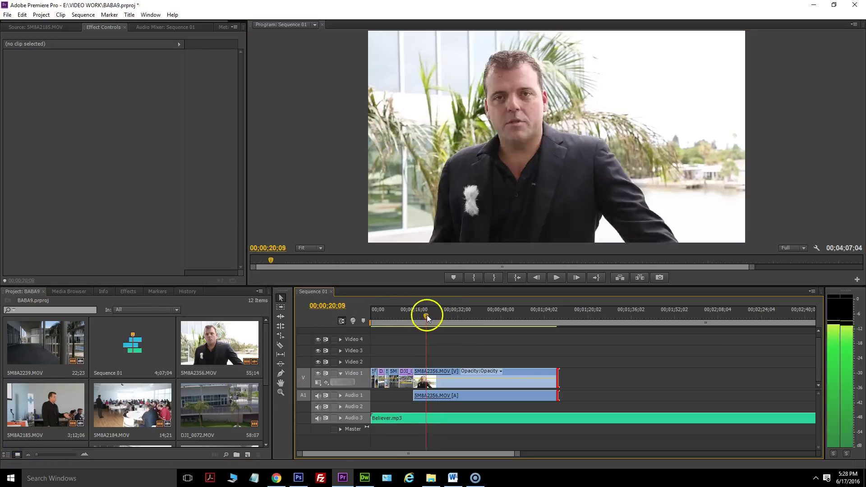
{"action": "left_click", "coordinate": [552, 278]}
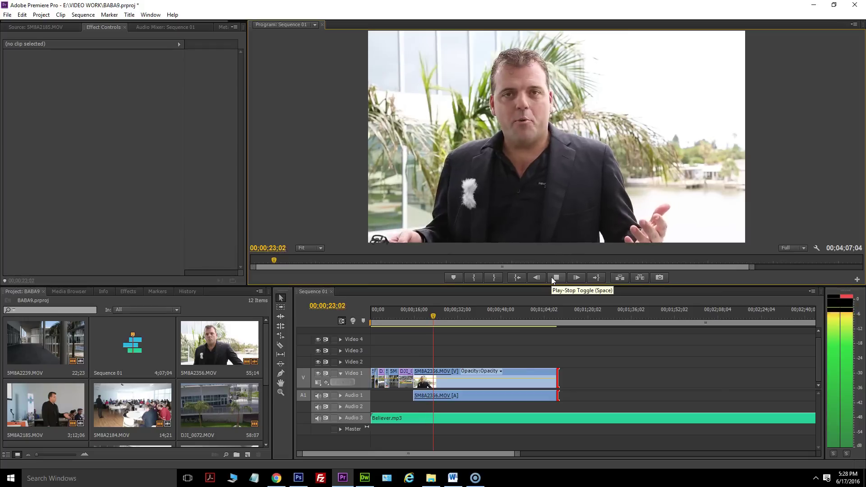
{"action": "left_click", "coordinate": [551, 277]}
{"action": "left_click", "coordinate": [366, 276]}
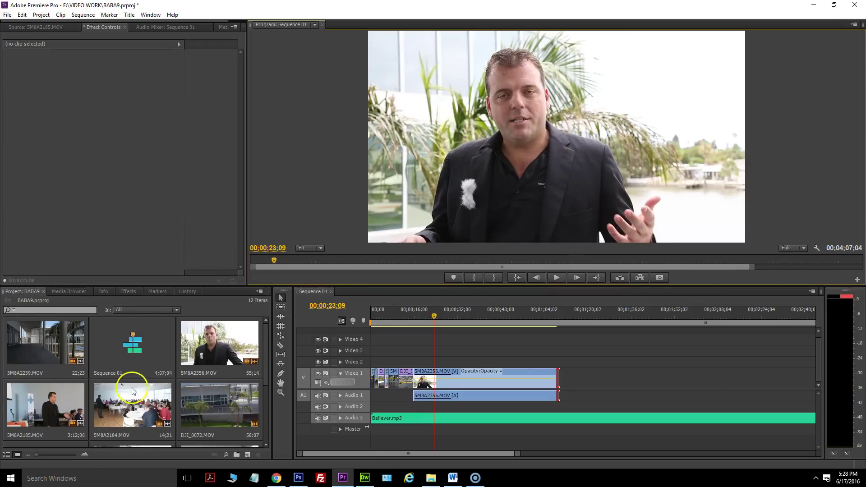
{"action": "scroll", "coordinate": [133, 391], "scroll_direction": "down", "scroll_amount": 3}
Place 5M8A2240.MOV's video on Video 3 at about 23 seconds and play it back.
{"action": "double_click", "coordinate": [235, 352]}
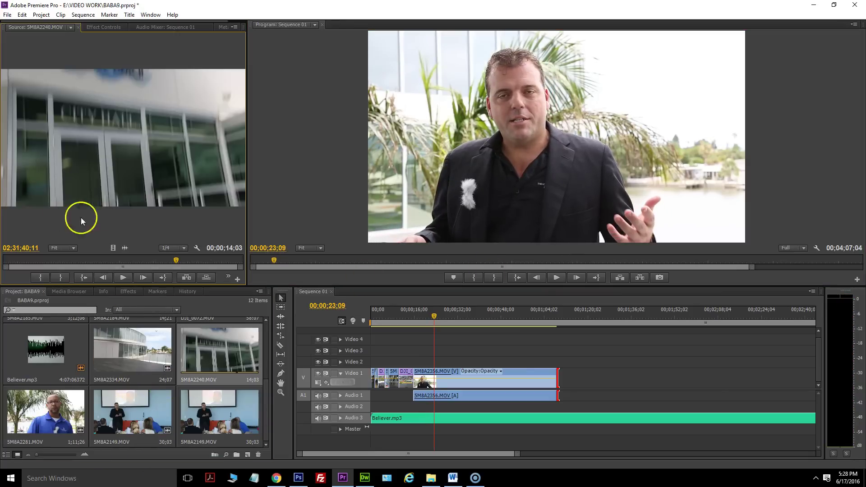
{"action": "left_click_drag", "start_coordinate": [112, 248], "coordinate": [436, 350]}
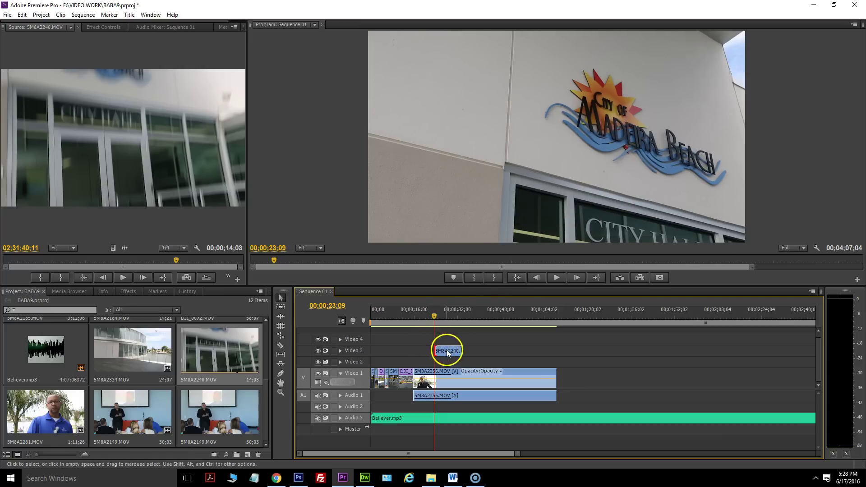
{"action": "left_click", "coordinate": [557, 280]}
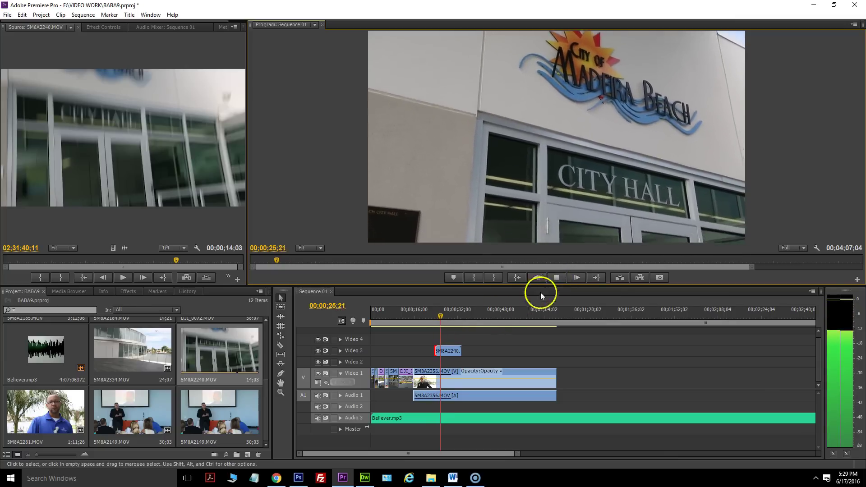
{"action": "left_click", "coordinate": [556, 279]}
Shorten the end of the City Hall cutaway and replay it.
{"action": "left_click_drag", "start_coordinate": [458, 351], "coordinate": [430, 316]}
{"action": "left_click", "coordinate": [556, 277]}
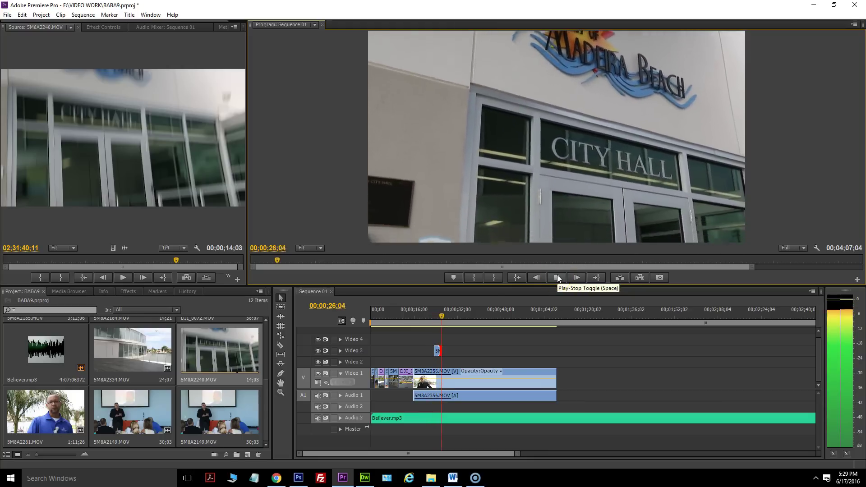
{"action": "left_click", "coordinate": [558, 278]}
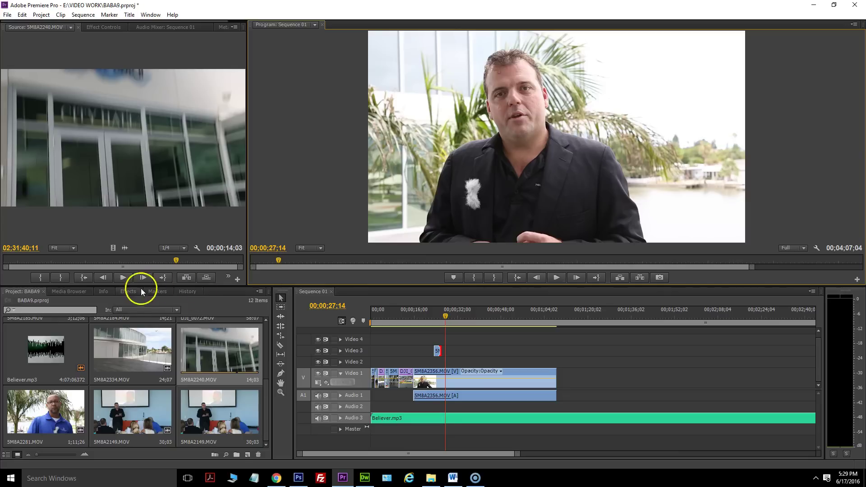
Apply Cross Dissolve transitions to both ends of the 5M8A2240.MOV cutaway on Video 3.
{"action": "left_click", "coordinate": [130, 292]}
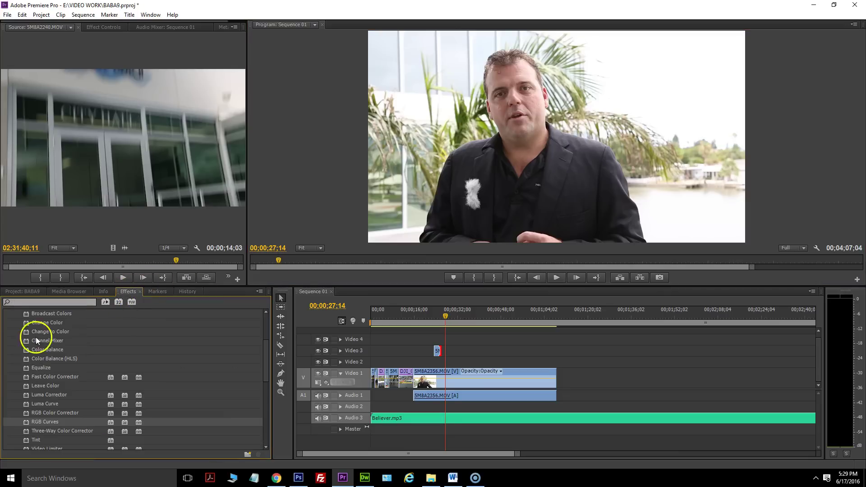
{"action": "scroll", "coordinate": [16, 383], "scroll_direction": "up", "scroll_amount": 2}
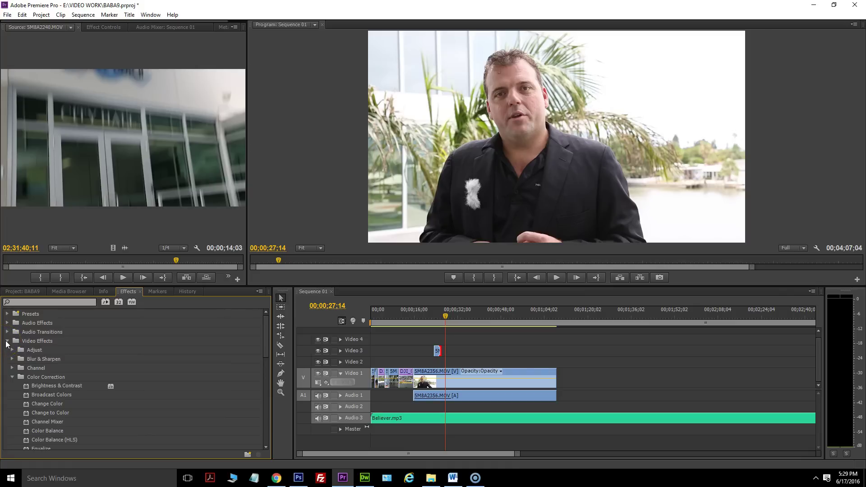
{"action": "left_click", "coordinate": [7, 341]}
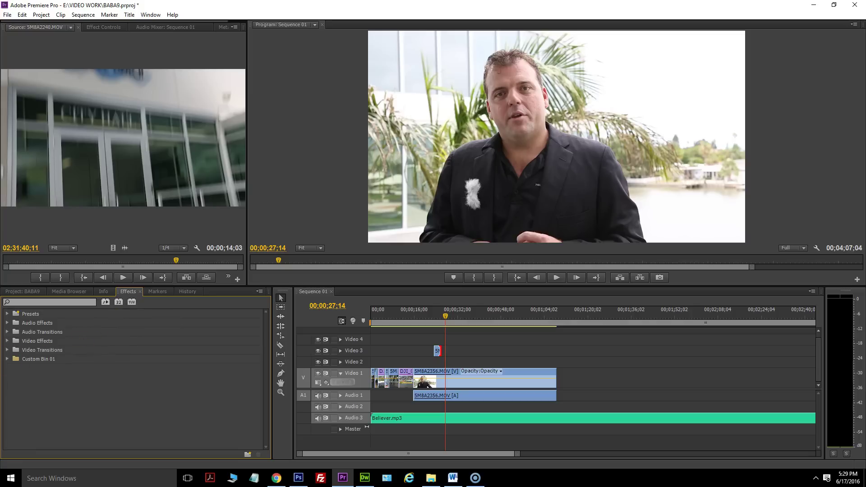
{"action": "left_click", "coordinate": [6, 351]}
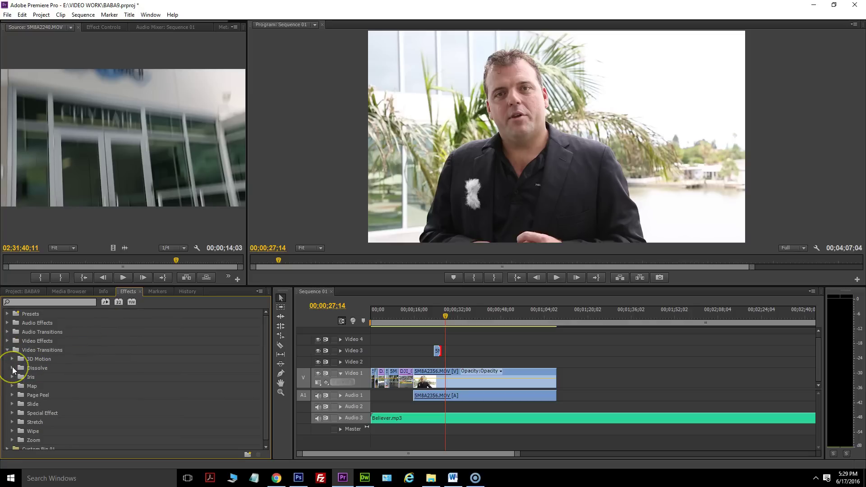
{"action": "left_click", "coordinate": [12, 368]}
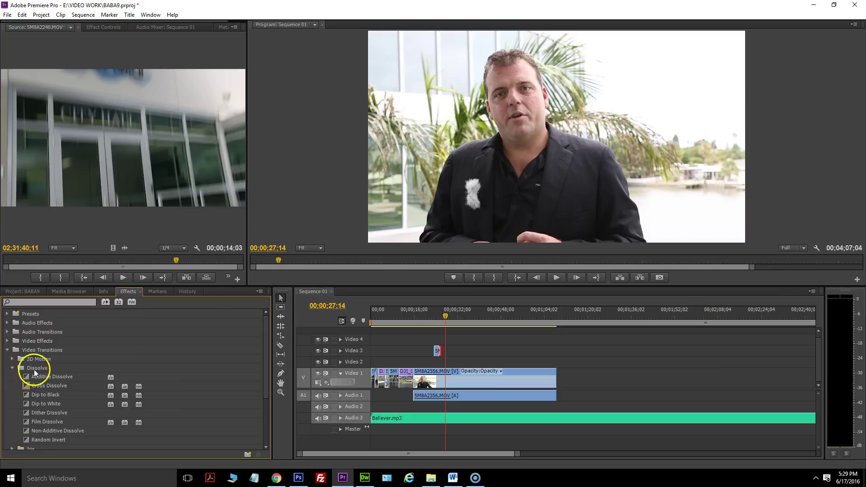
{"action": "left_click", "coordinate": [23, 387]}
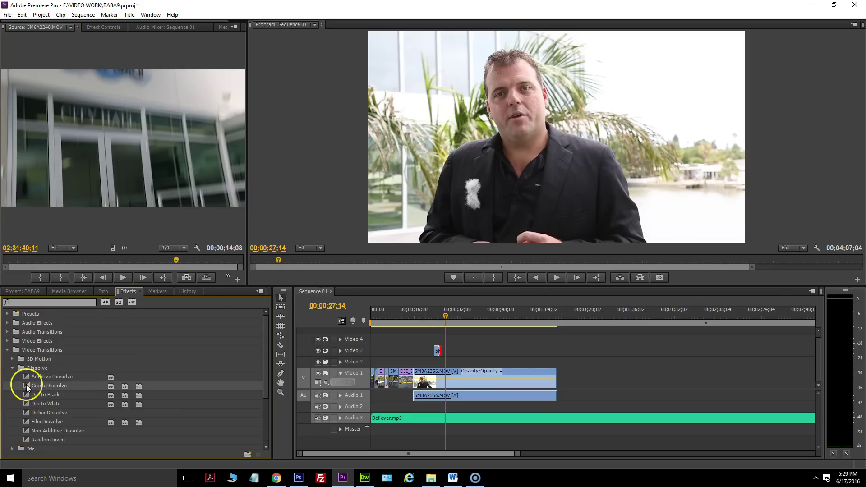
{"action": "left_click_drag", "start_coordinate": [26, 386], "coordinate": [438, 351]}
{"action": "left_click_drag", "start_coordinate": [26, 386], "coordinate": [371, 364]}
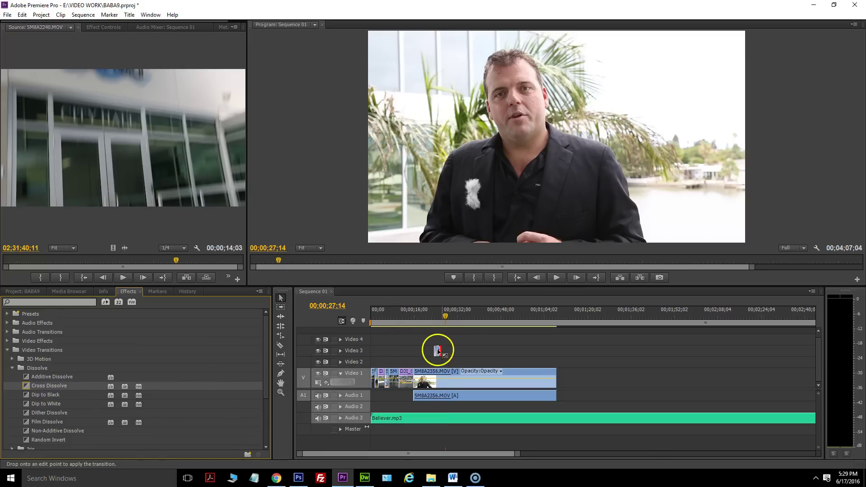
{"action": "left_click_drag", "start_coordinate": [438, 351], "coordinate": [440, 355]}
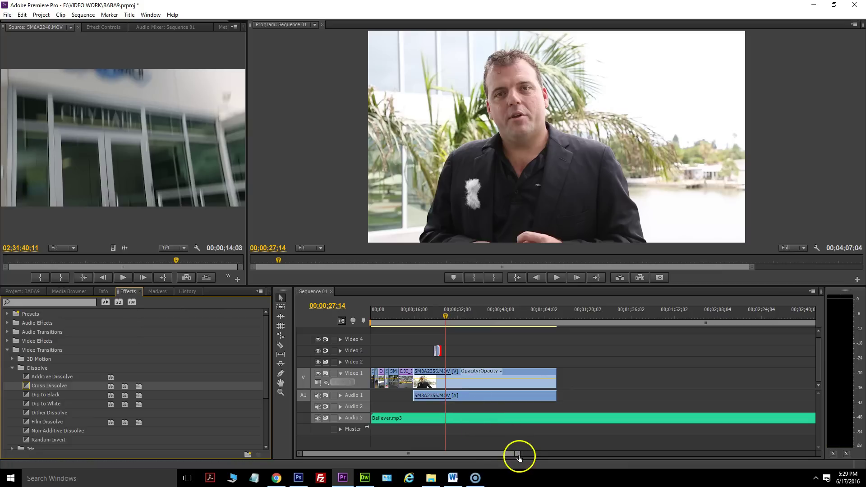
{"action": "left_click_drag", "start_coordinate": [519, 457], "coordinate": [431, 449]}
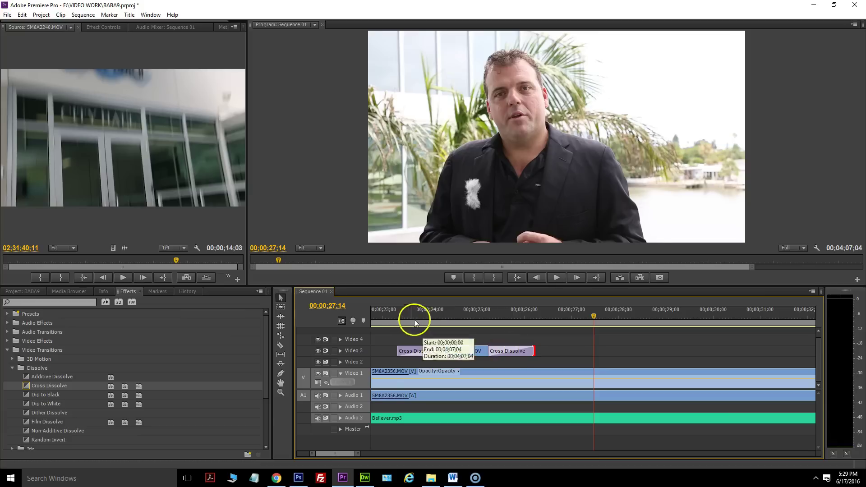
Preview the dissolves from 00;00;23;00, shorten both, and replay the result.
{"action": "left_click", "coordinate": [384, 324]}
{"action": "left_click", "coordinate": [555, 277]}
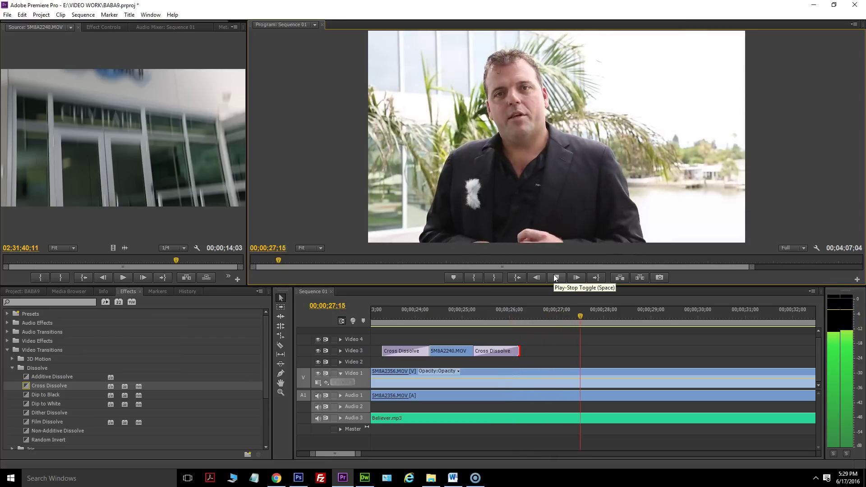
{"action": "left_click", "coordinate": [510, 389]}
{"action": "left_click_drag", "start_coordinate": [472, 348], "coordinate": [506, 348]}
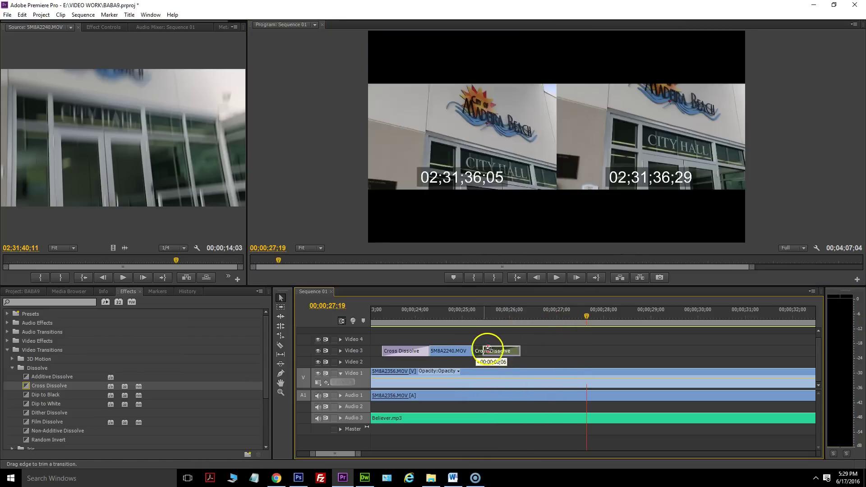
{"action": "left_click", "coordinate": [412, 352]}
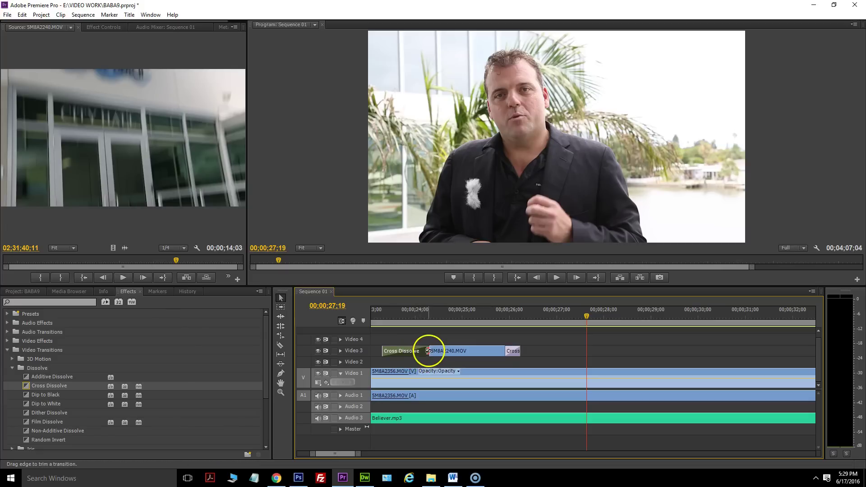
{"action": "left_click_drag", "start_coordinate": [428, 351], "coordinate": [385, 354]}
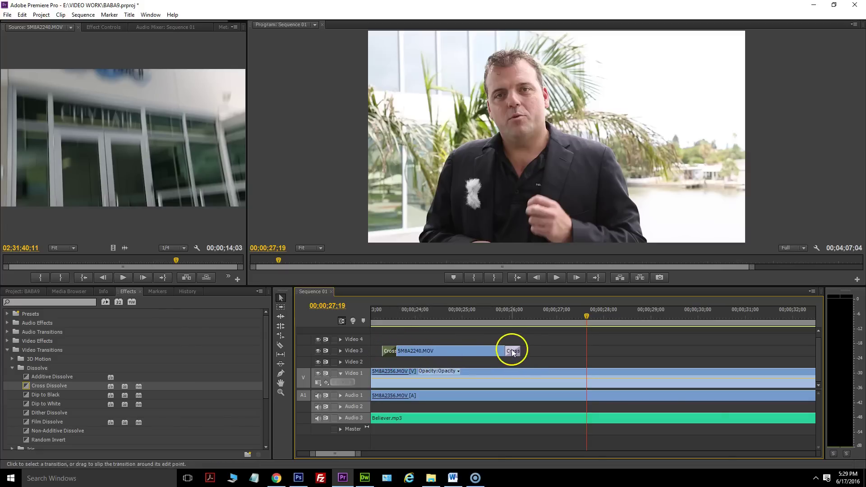
{"action": "left_click", "coordinate": [375, 315]}
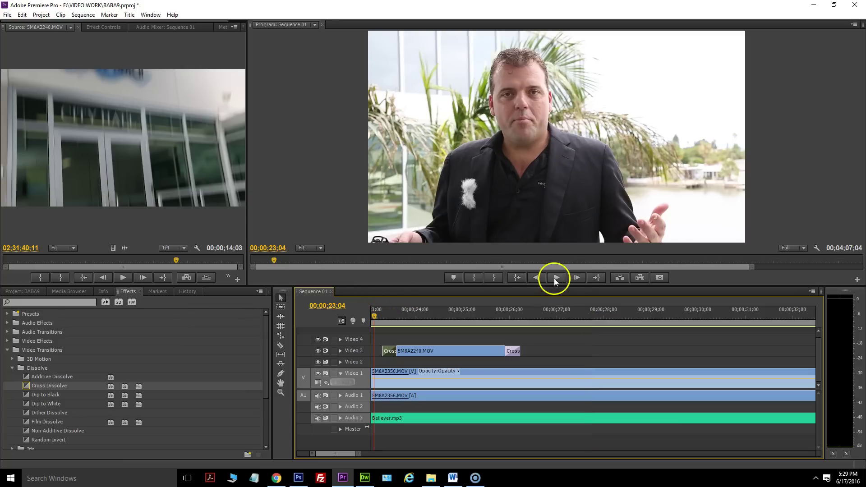
{"action": "left_click", "coordinate": [554, 278]}
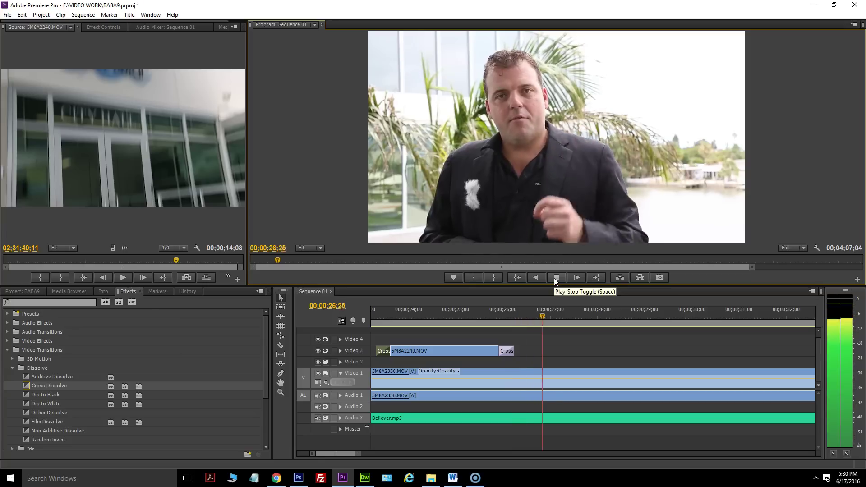
{"action": "left_click", "coordinate": [556, 278]}
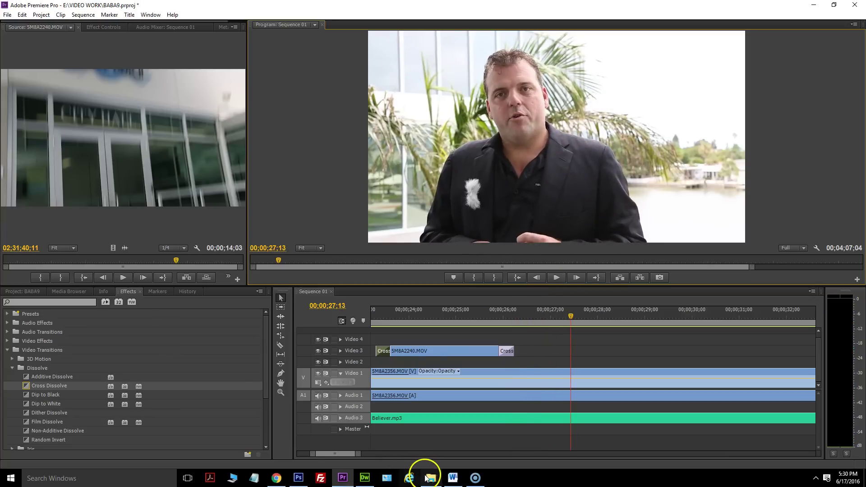
Preview 5M8A2241.MOV from the source folder and drag it into the Premiere Project bin.
{"action": "left_click", "coordinate": [427, 478]}
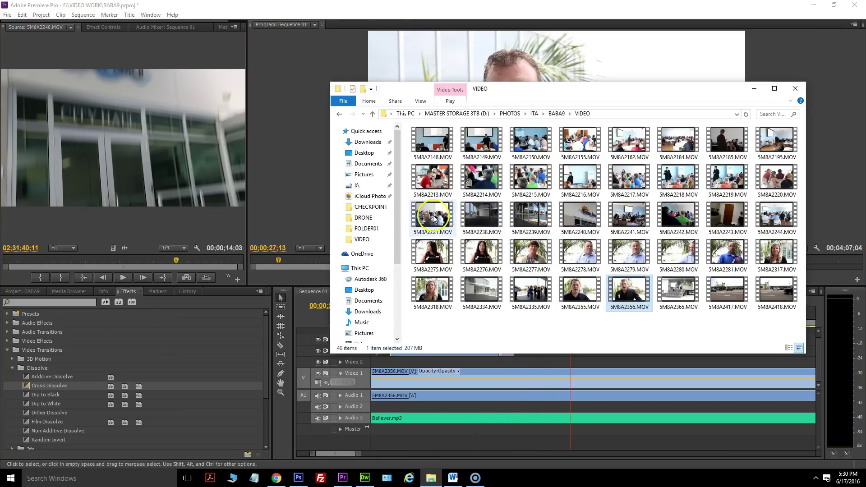
{"action": "double_click", "coordinate": [630, 214]}
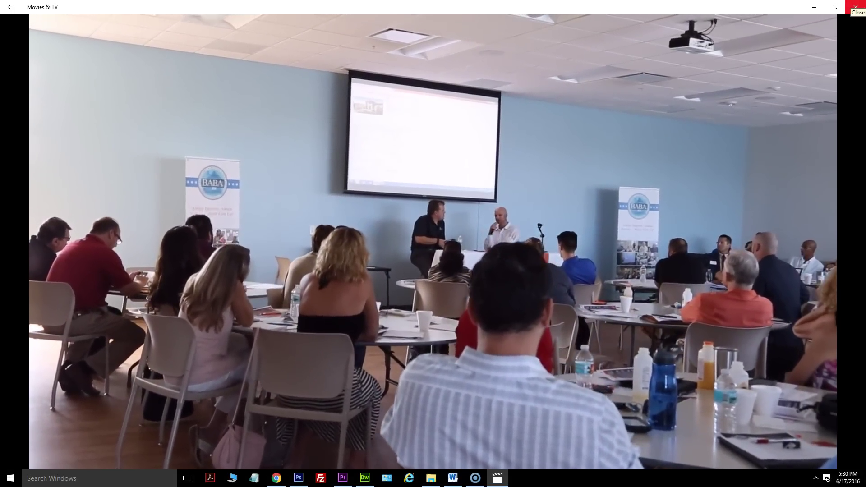
{"action": "left_click", "coordinate": [856, 6]}
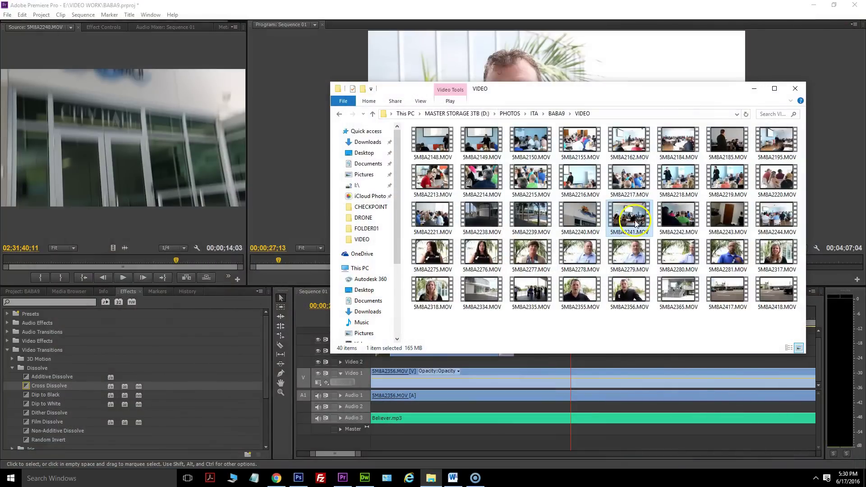
{"action": "left_click", "coordinate": [9, 290]}
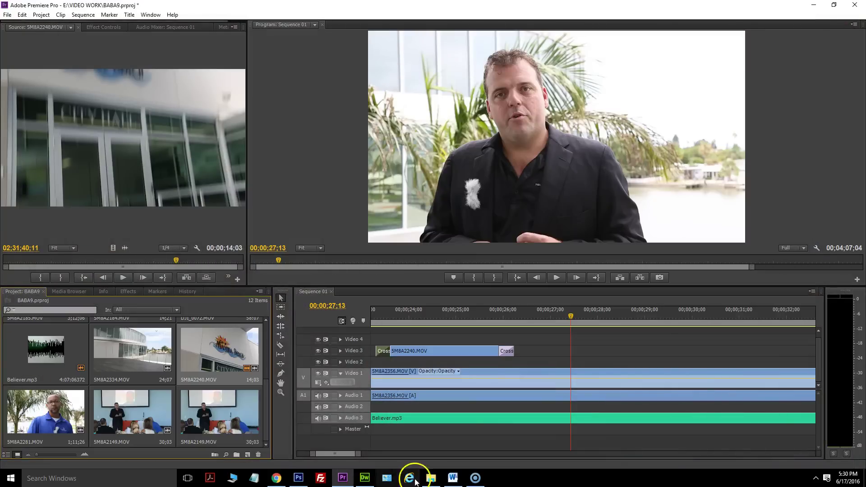
{"action": "left_click", "coordinate": [431, 478]}
{"action": "left_click_drag", "start_coordinate": [637, 208], "coordinate": [183, 364]}
Place 5M8A2241.MOV on Video 4, trim its start to 00;00;26;00, and move it to Video 2.
{"action": "double_click", "coordinate": [222, 352]}
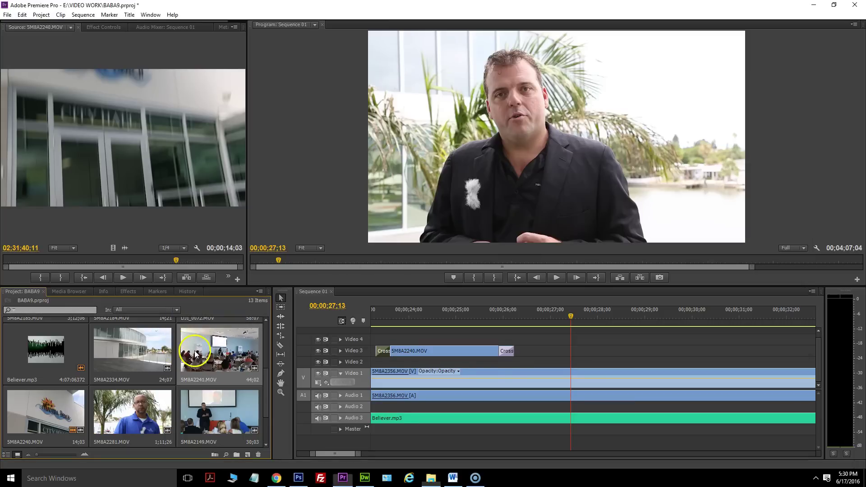
{"action": "left_click_drag", "start_coordinate": [111, 249], "coordinate": [656, 318]}
{"action": "left_click", "coordinate": [502, 313]}
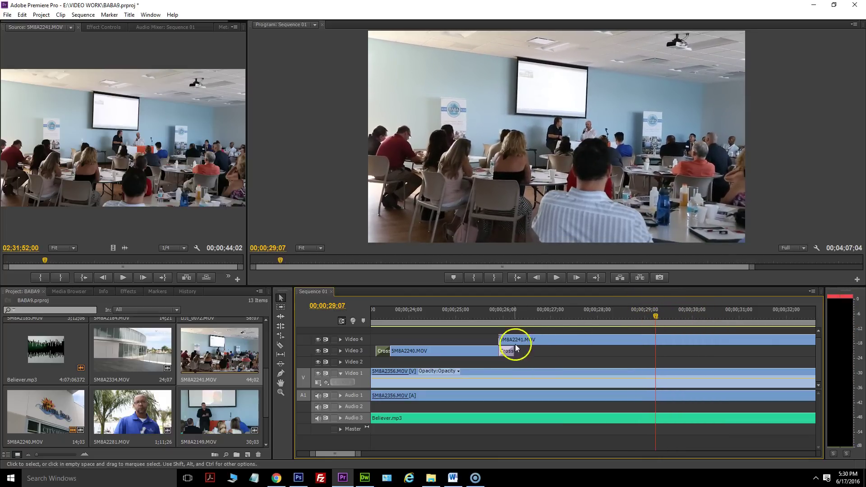
{"action": "left_click_drag", "start_coordinate": [503, 339], "coordinate": [540, 341]}
{"action": "left_click_drag", "start_coordinate": [354, 452], "coordinate": [398, 449]}
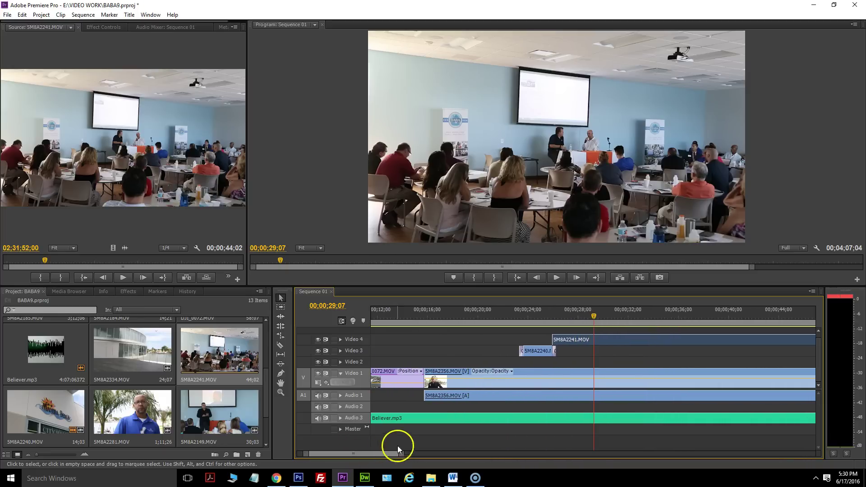
{"action": "left_click_drag", "start_coordinate": [567, 344], "coordinate": [567, 360]}
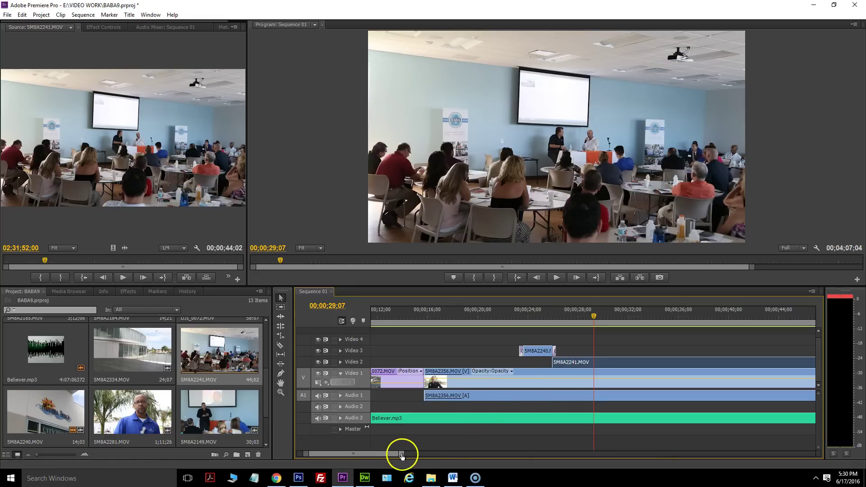
Play the cutaway back from about 22 seconds and trim its end to near 00;00;30;16.
{"action": "left_click_drag", "start_coordinate": [399, 451], "coordinate": [402, 452]}
{"action": "left_click_drag", "start_coordinate": [547, 315], "coordinate": [514, 316]}
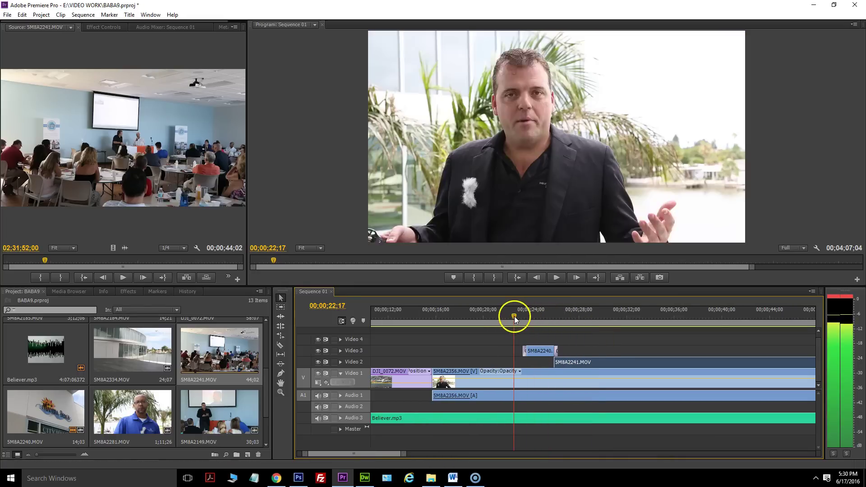
{"action": "left_click", "coordinate": [556, 277]}
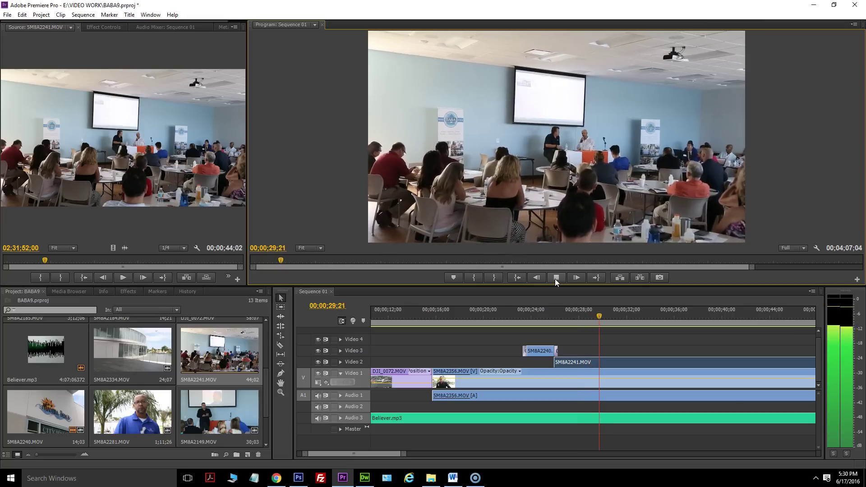
{"action": "left_click", "coordinate": [556, 279]}
{"action": "left_click", "coordinate": [555, 279]}
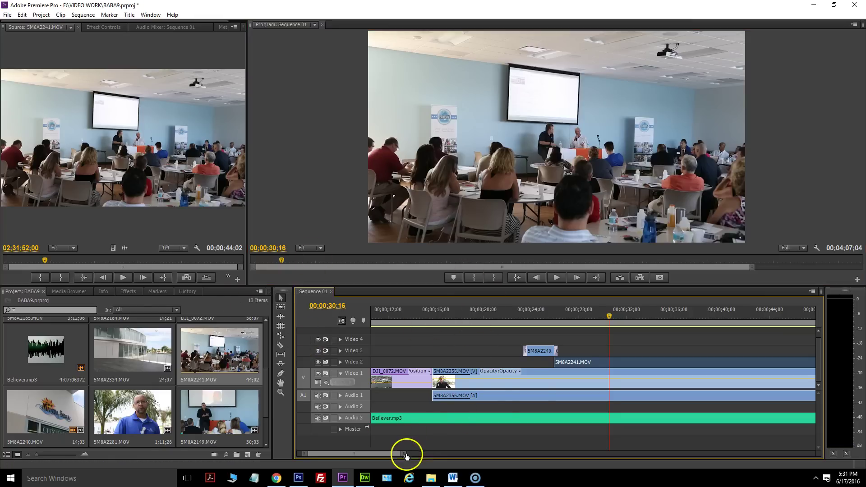
{"action": "left_click_drag", "start_coordinate": [402, 454], "coordinate": [501, 454]}
{"action": "left_click_drag", "start_coordinate": [577, 363], "coordinate": [461, 350]}
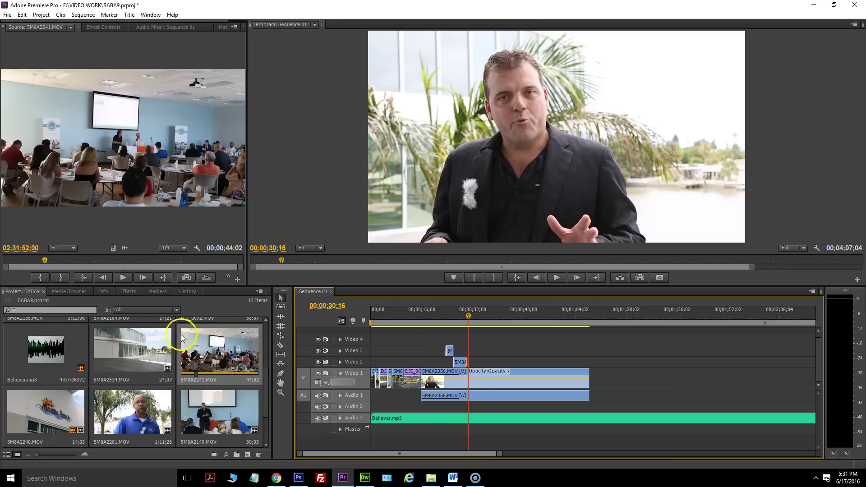
Drop a Cross Dissolve on the end of 5M8A2241.MOV on Video 2 and play it back.
{"action": "left_click", "coordinate": [127, 293]}
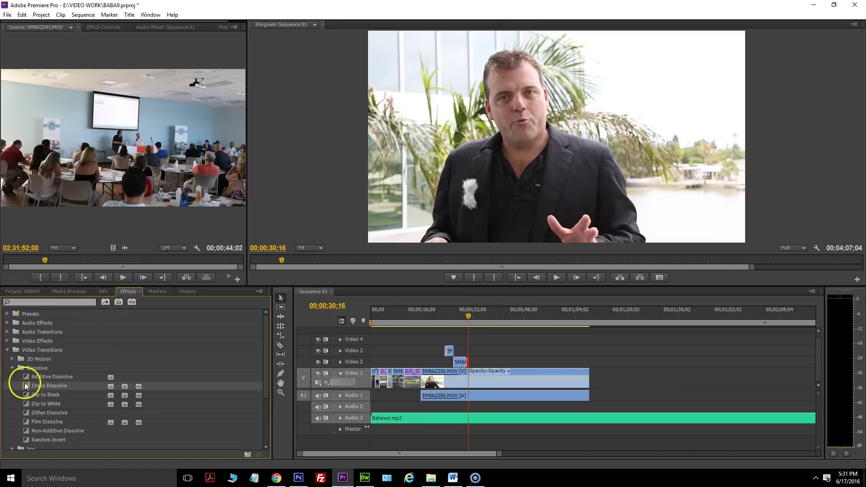
{"action": "left_click_drag", "start_coordinate": [468, 364], "coordinate": [467, 364]}
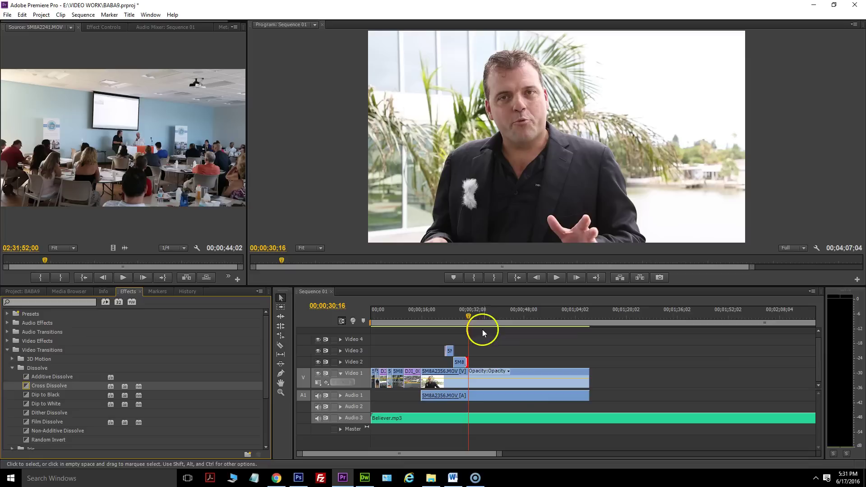
{"action": "left_click", "coordinate": [462, 316]}
{"action": "left_click", "coordinate": [556, 277]}
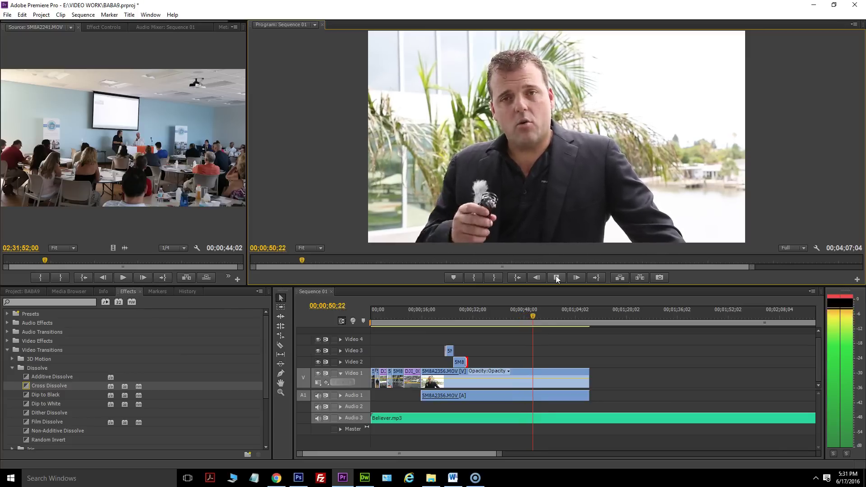
{"action": "left_click", "coordinate": [556, 277]}
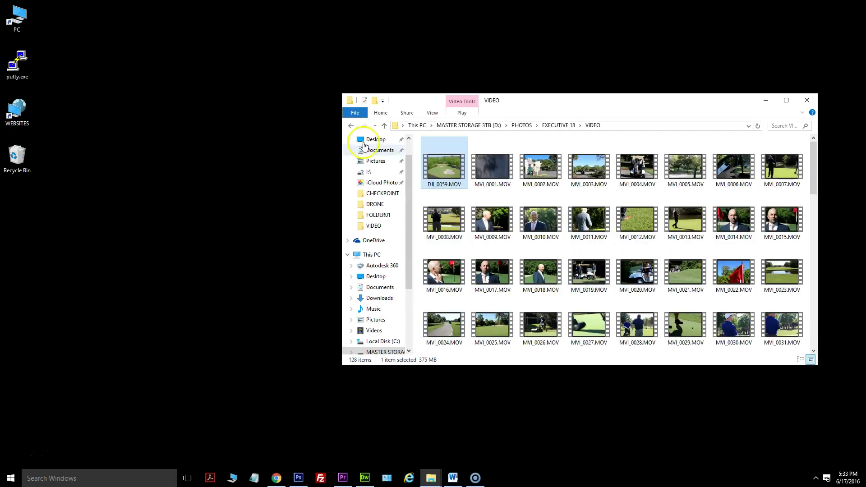
Preview the DJI_0059.MOV drone clip from EXECUTIVE 18 VIDEO in Movies & TV, then close it.
{"action": "double_click", "coordinate": [445, 165]}
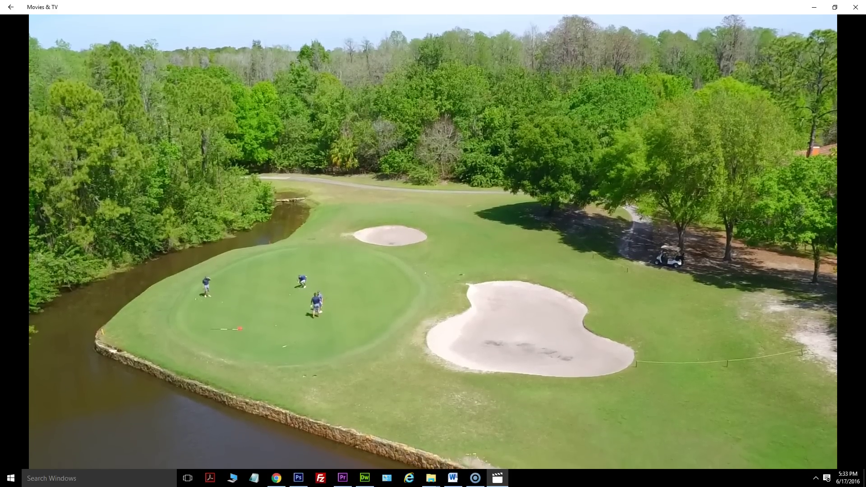
{"action": "mouse_move", "coordinate": [485, 79]}
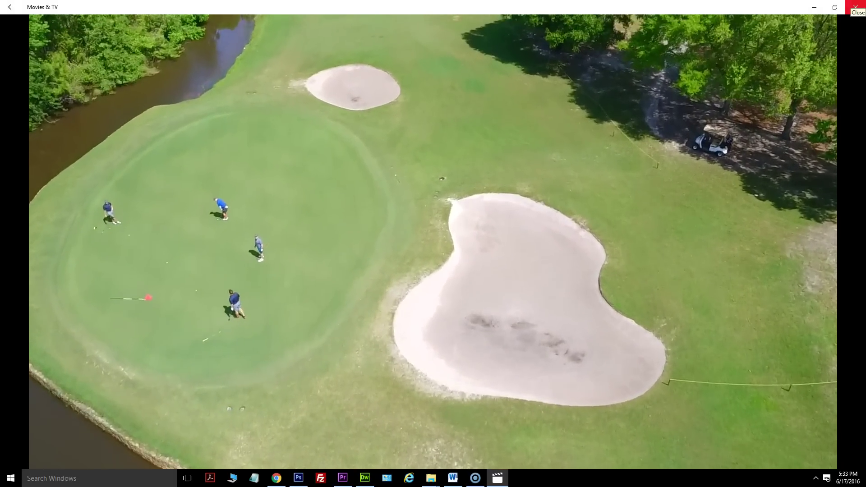
{"action": "left_click", "coordinate": [855, 6]}
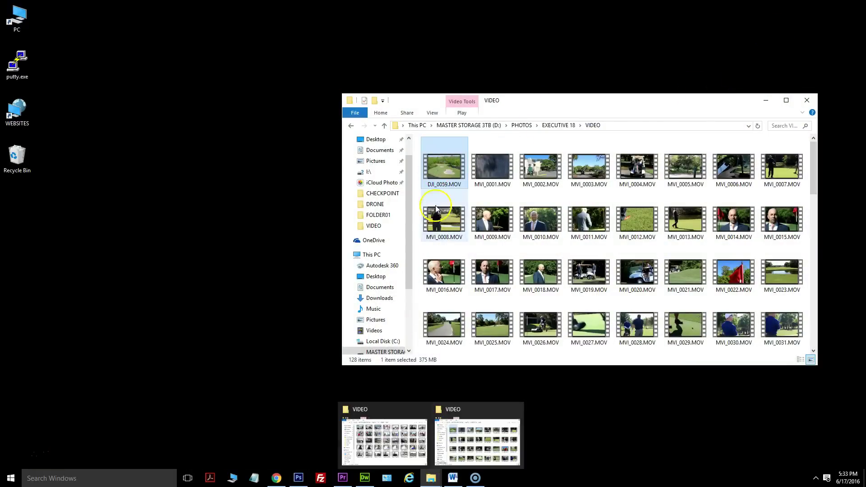
{"action": "left_click", "coordinate": [438, 481]}
Arrange the BABA9 and EXECUTIVE 18 VIDEO folder windows side by side.
{"action": "mouse_move", "coordinate": [440, 481]}
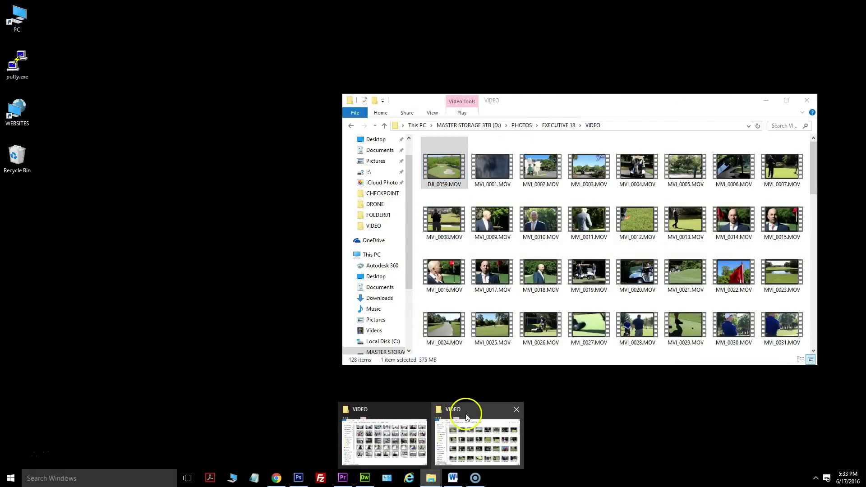
{"action": "left_click", "coordinate": [398, 424]}
{"action": "left_click_drag", "start_coordinate": [550, 94], "coordinate": [275, 135]}
{"action": "left_click_drag", "start_coordinate": [559, 102], "coordinate": [619, 63]}
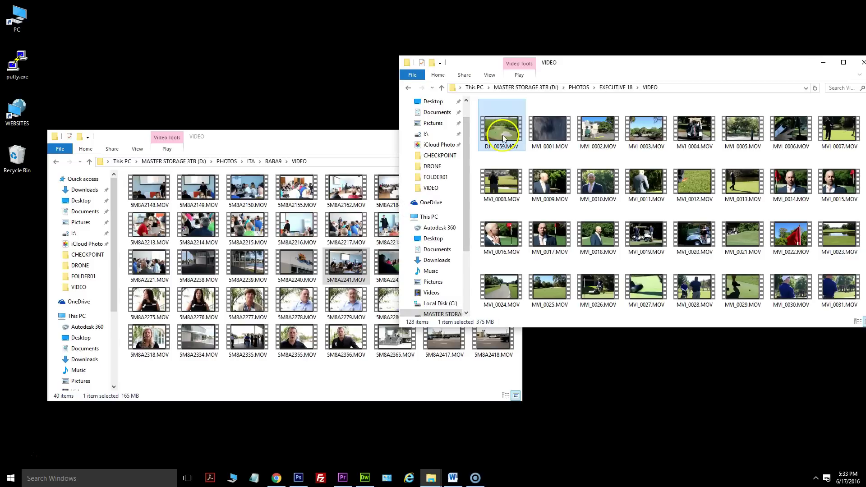
{"action": "left_click", "coordinate": [285, 255]}
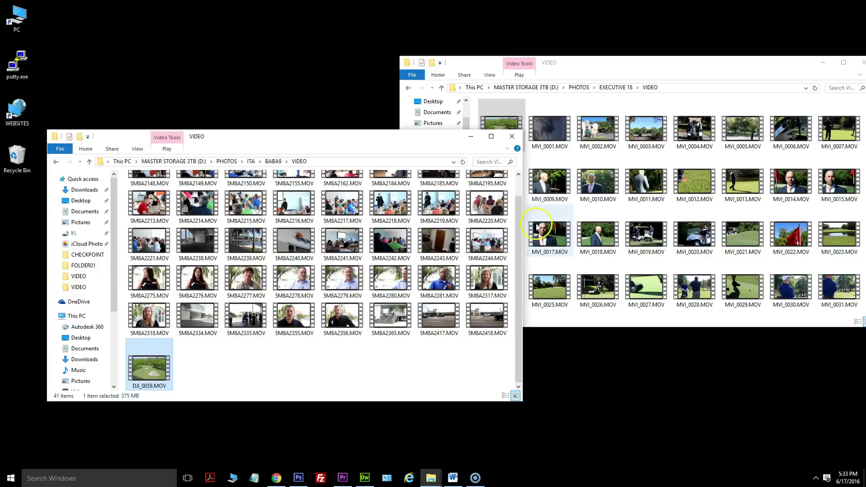
{"action": "left_click", "coordinate": [548, 237]}
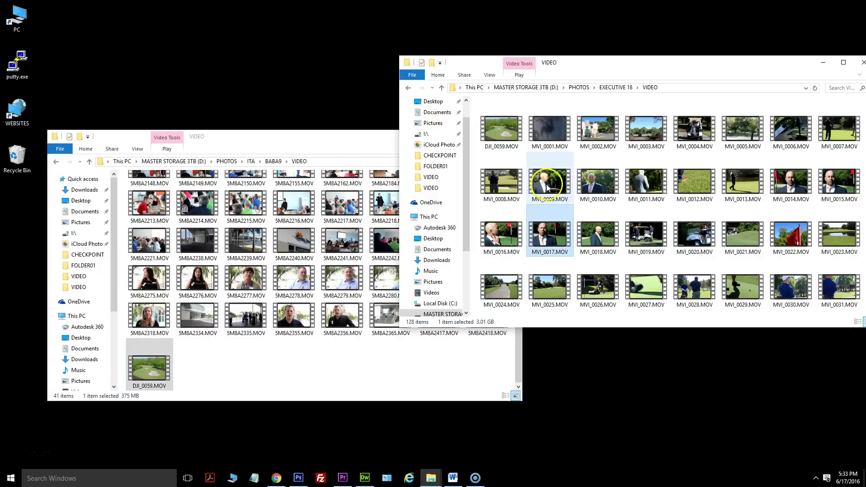
Preview clips MVI_0012, MVI_0013, MVI_0093, MVI_0090 and MVI_0091 from the EXECUTIVE 18 VIDEO folder.
{"action": "double_click", "coordinate": [686, 183]}
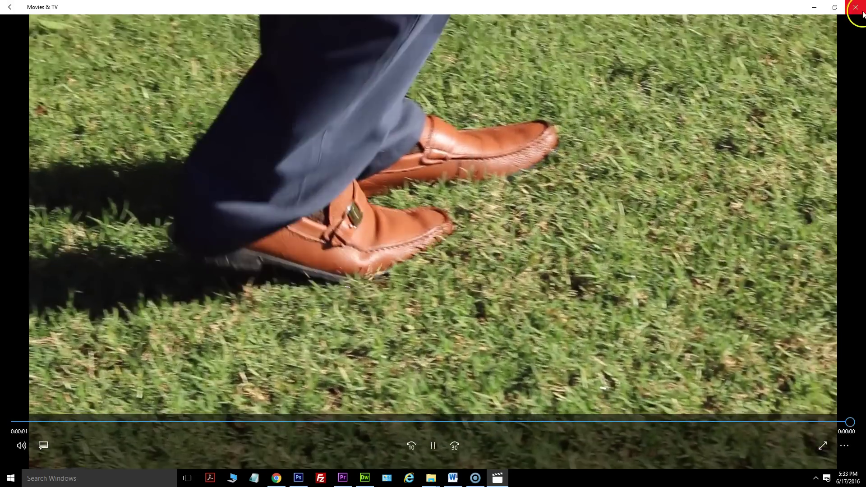
{"action": "left_click", "coordinate": [862, 12]}
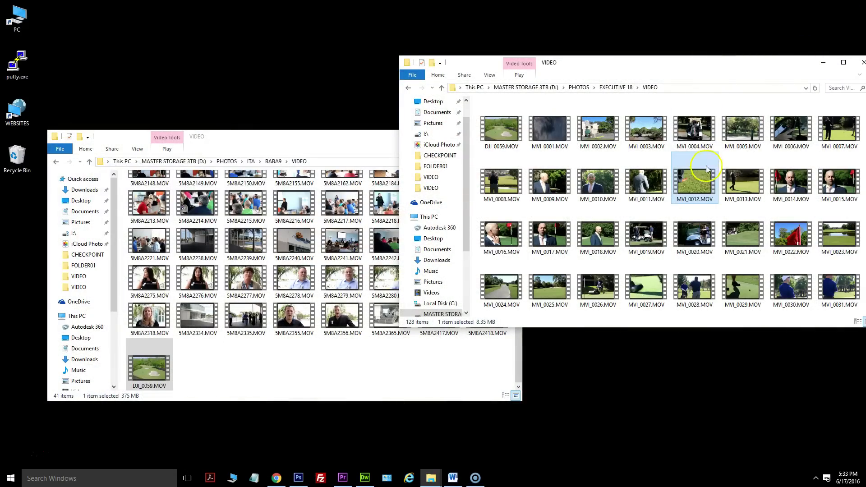
{"action": "double_click", "coordinate": [749, 177]}
{"action": "left_click", "coordinate": [856, 7]}
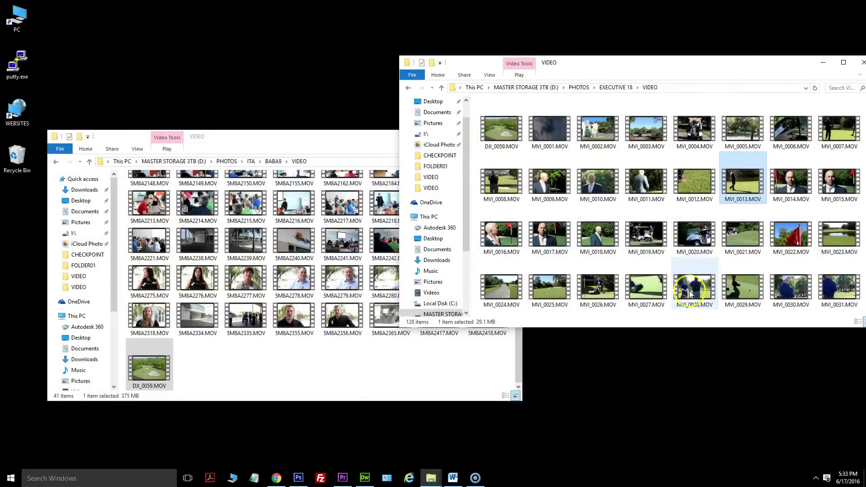
{"action": "scroll", "coordinate": [695, 286], "scroll_direction": "down", "scroll_amount": 6}
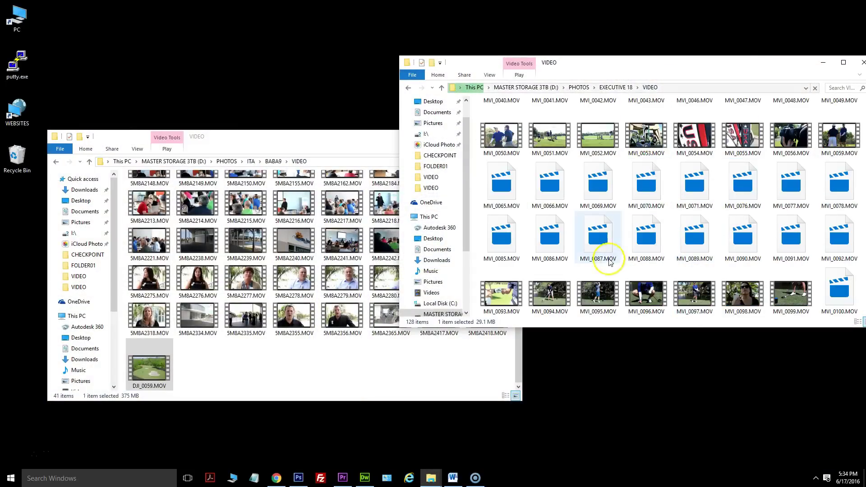
{"action": "double_click", "coordinate": [501, 293]}
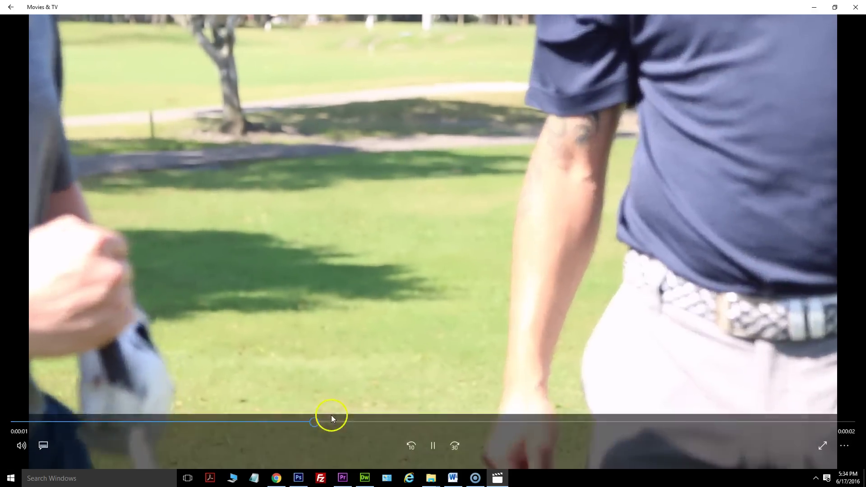
{"action": "left_click", "coordinate": [332, 422]}
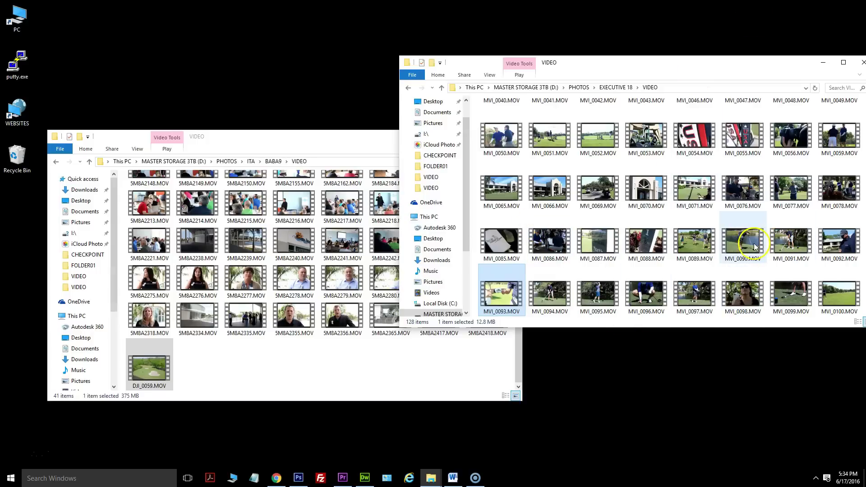
{"action": "double_click", "coordinate": [733, 246]}
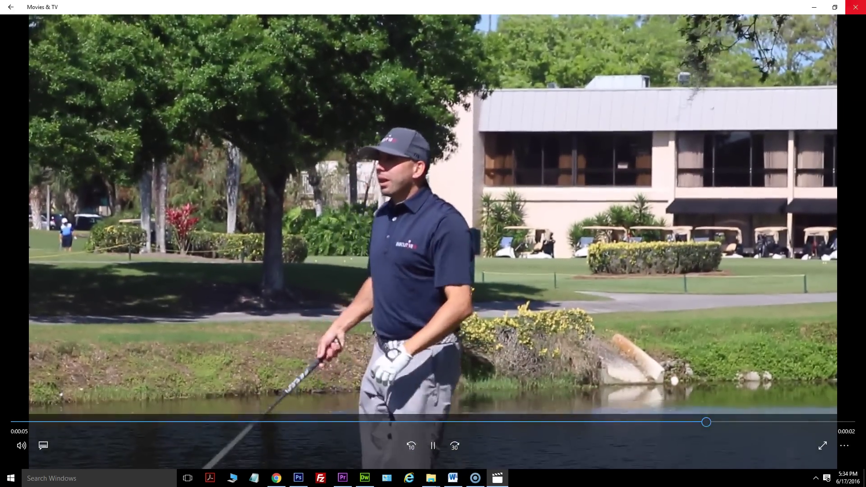
{"action": "left_click", "coordinate": [856, 7]}
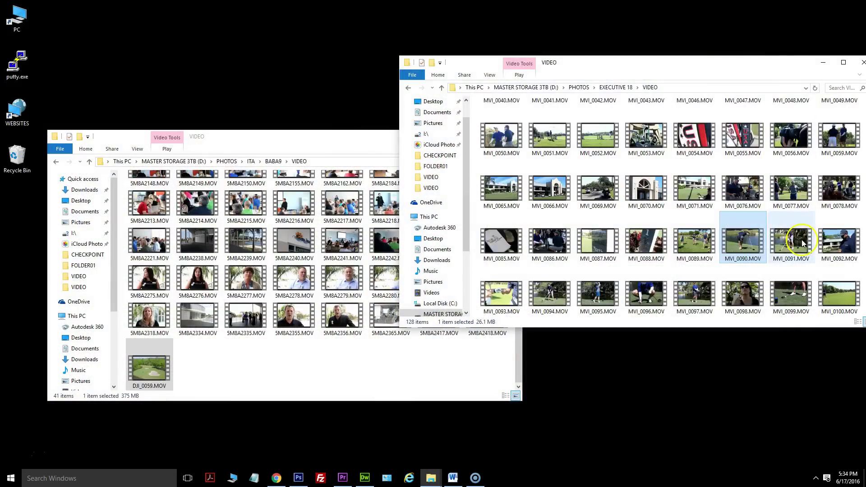
{"action": "double_click", "coordinate": [791, 241]}
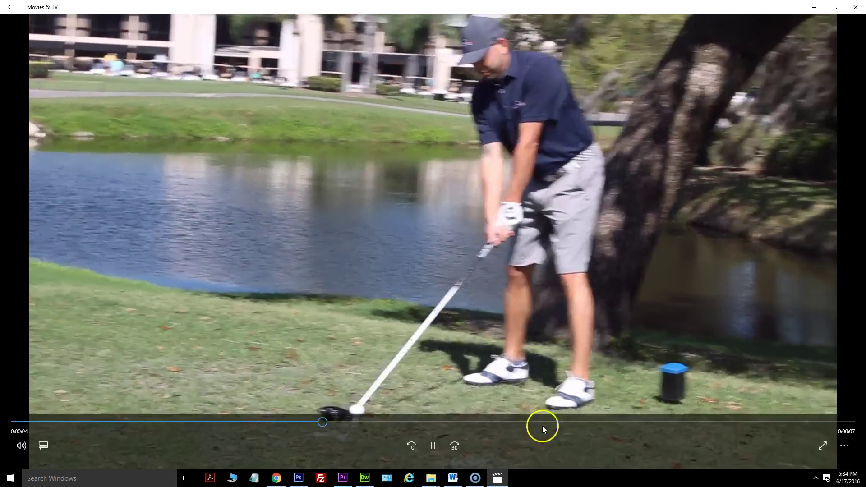
{"action": "left_click", "coordinate": [561, 423]}
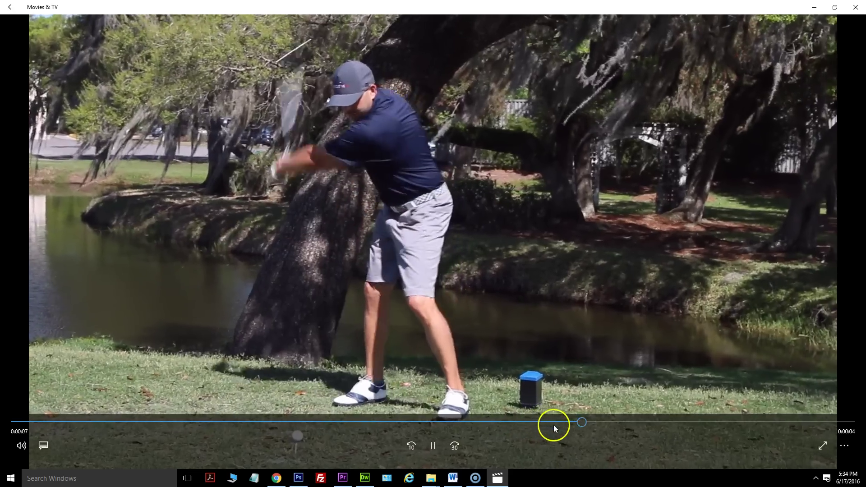
{"action": "key", "text": "alt+F4"}
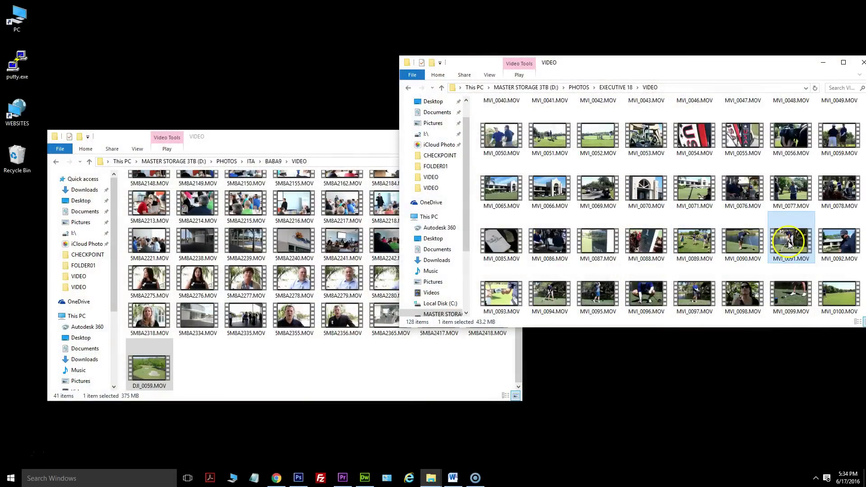
Paste MVI_0091.MOV into the BABA9 VIDEO folder.
{"action": "left_click", "coordinate": [264, 271]}
{"action": "key", "text": "ctrl+v"}
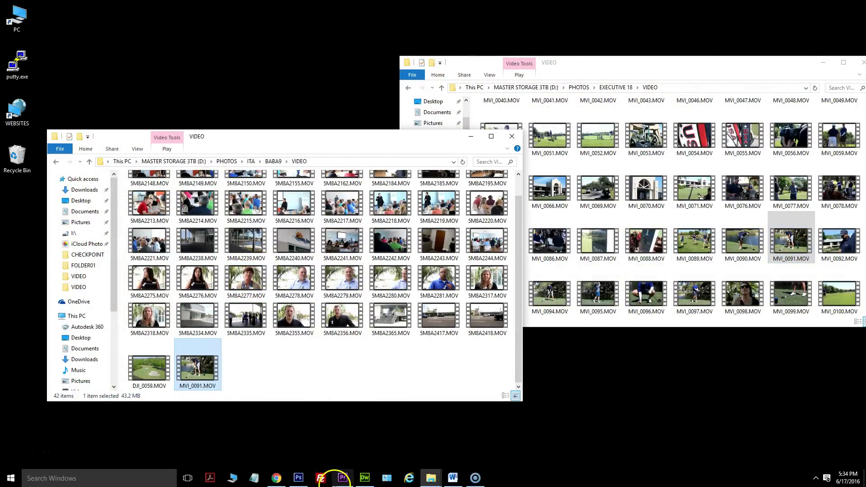
{"action": "left_click", "coordinate": [343, 479]}
Close the EXECUTIVE 18 folder window.
{"action": "mouse_move", "coordinate": [434, 474]}
{"action": "left_click", "coordinate": [483, 446]}
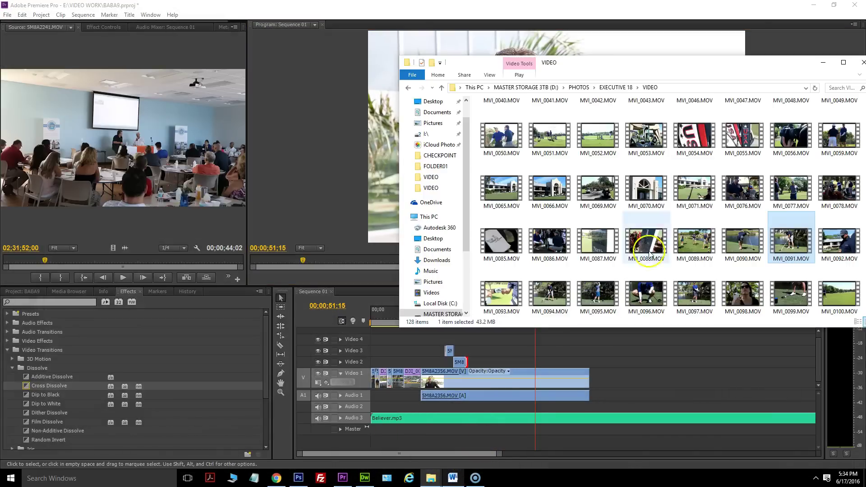
{"action": "left_click_drag", "start_coordinate": [781, 69], "coordinate": [573, 100]}
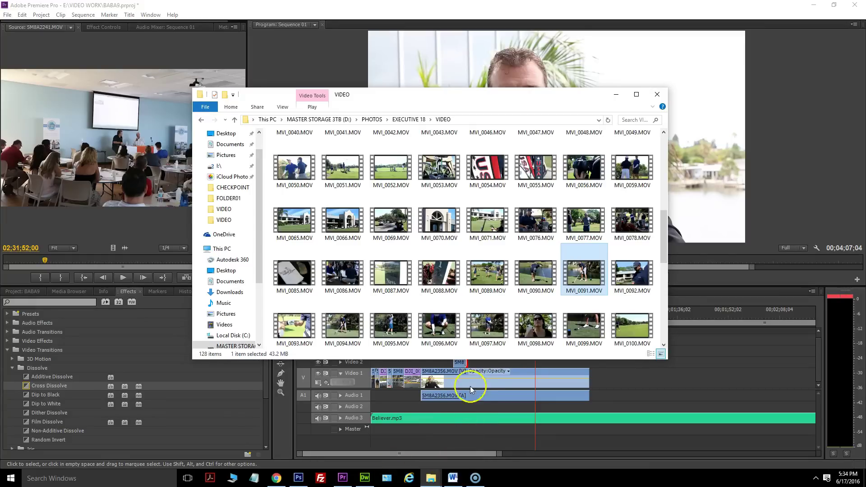
{"action": "left_click", "coordinate": [657, 95]}
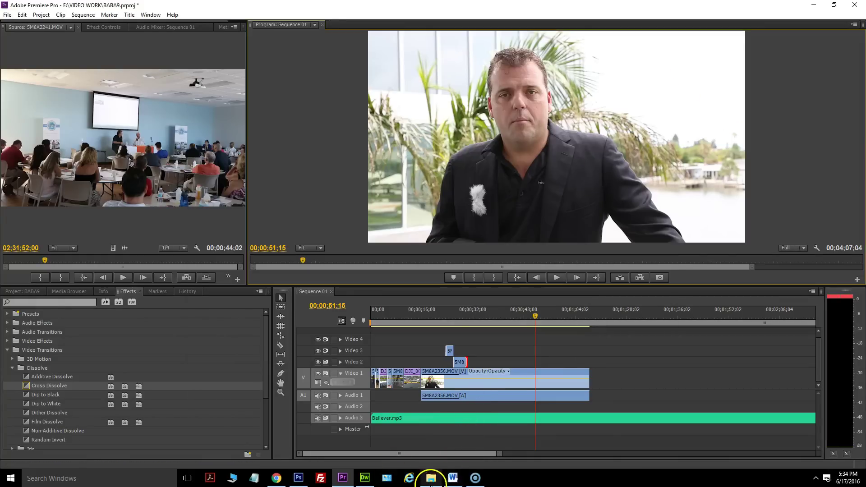
Drag DJI_0059.MOV and MVI_0091.MOV from the BABA9 VIDEO folder into Premiere's Project panel.
{"action": "left_click", "coordinate": [431, 478]}
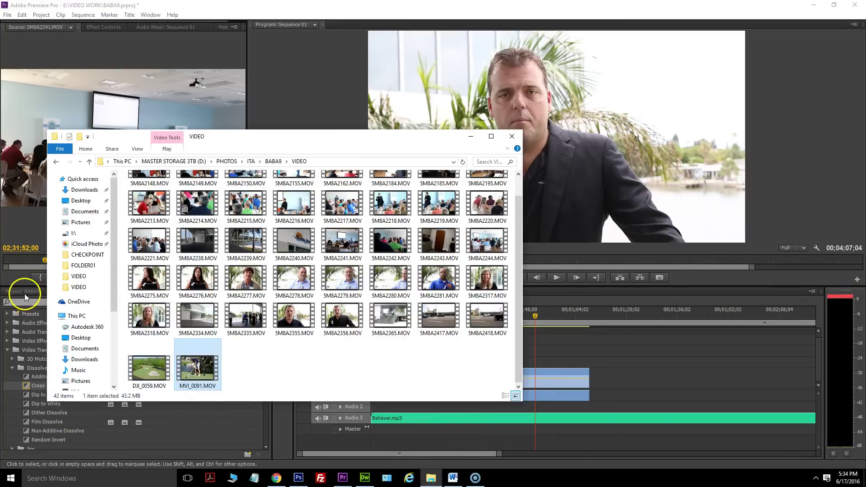
{"action": "left_click", "coordinate": [25, 297]}
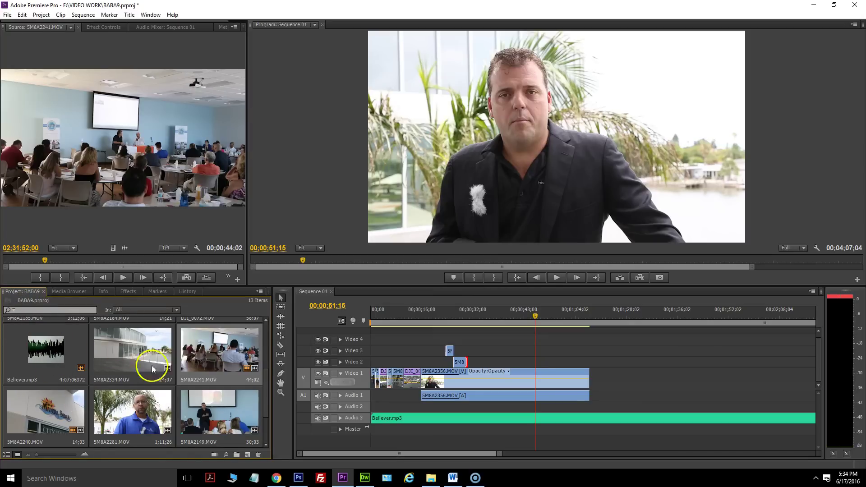
{"action": "left_click", "coordinate": [431, 477]}
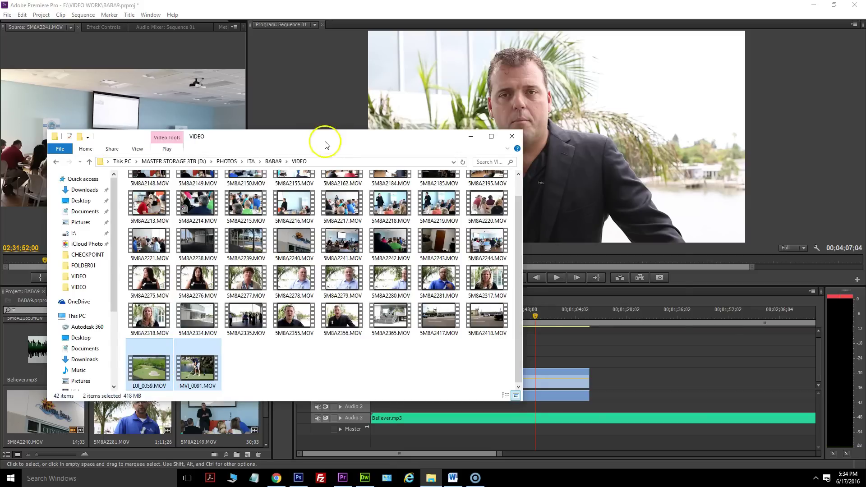
{"action": "left_click_drag", "start_coordinate": [325, 144], "coordinate": [573, 79]}
{"action": "left_click_drag", "start_coordinate": [408, 302], "coordinate": [178, 361]}
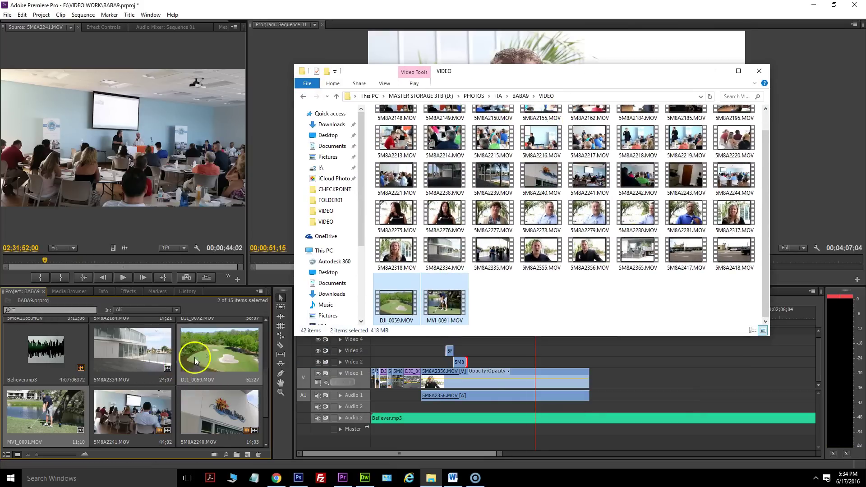
{"action": "left_click", "coordinate": [266, 276]}
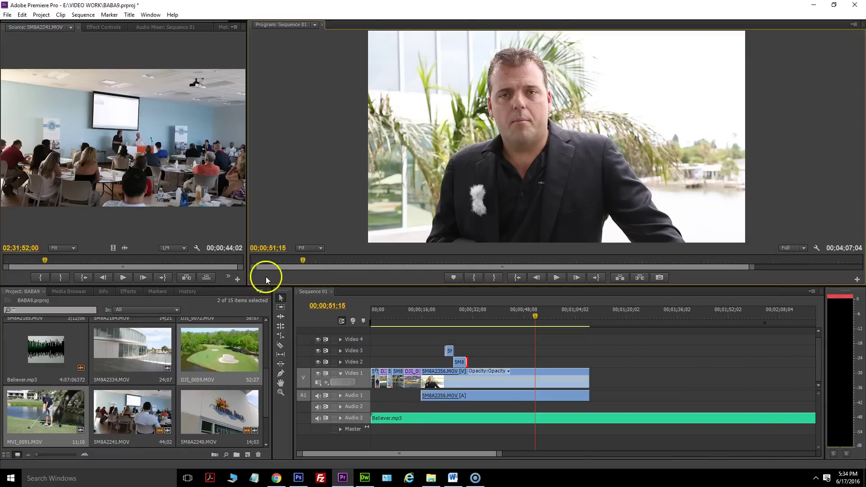
{"action": "left_click_drag", "start_coordinate": [534, 316], "coordinate": [519, 316]}
Place the DJI_0059.MOV aerial clip on Video 3 at the playhead and play it back.
{"action": "left_click", "coordinate": [557, 277]}
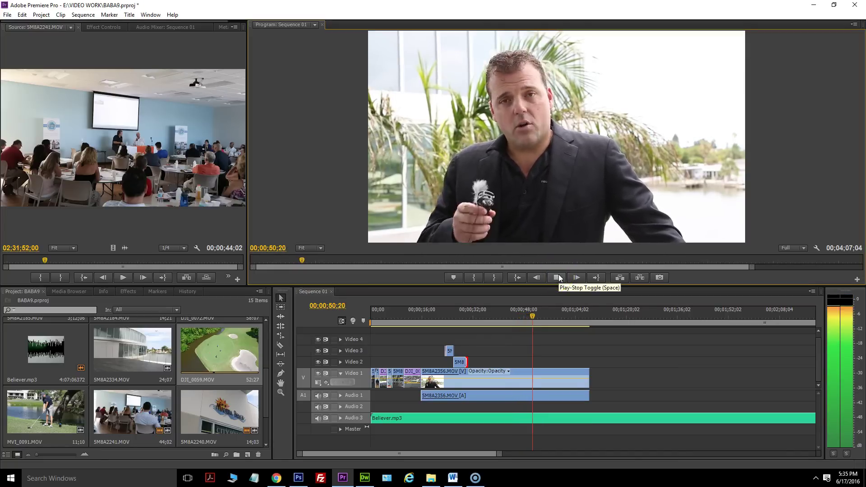
{"action": "left_click", "coordinate": [558, 277]}
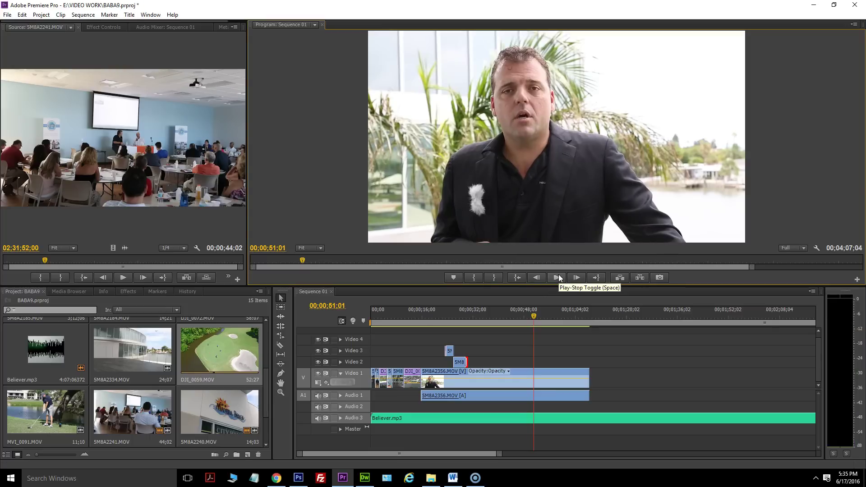
{"action": "double_click", "coordinate": [206, 348]}
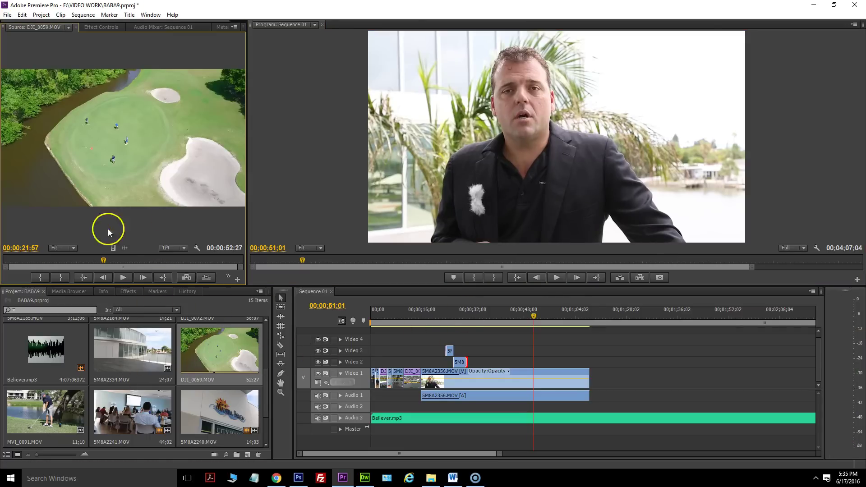
{"action": "left_click_drag", "start_coordinate": [124, 252], "coordinate": [547, 345]}
{"action": "left_click", "coordinate": [557, 278]}
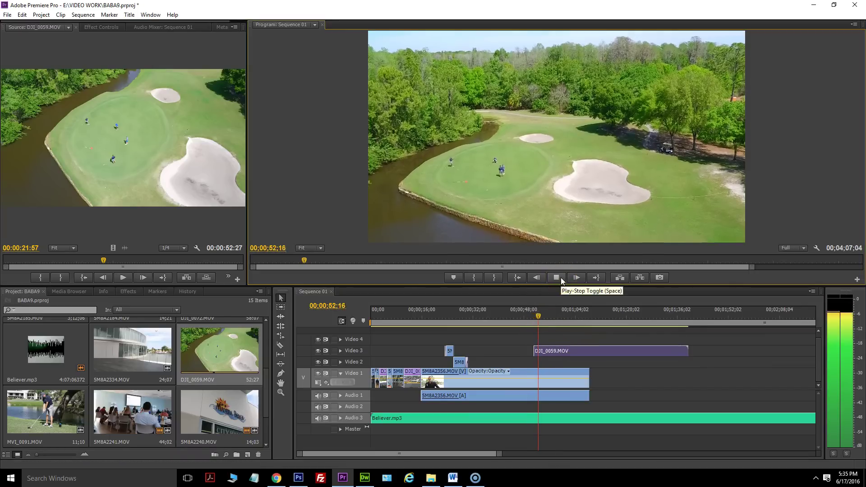
{"action": "left_click", "coordinate": [546, 315]}
Start the aerial clip slightly earlier and trim its end to the playhead at 00;00;55;05.
{"action": "left_click_drag", "start_coordinate": [536, 350], "coordinate": [572, 351]}
{"action": "left_click", "coordinate": [559, 278]}
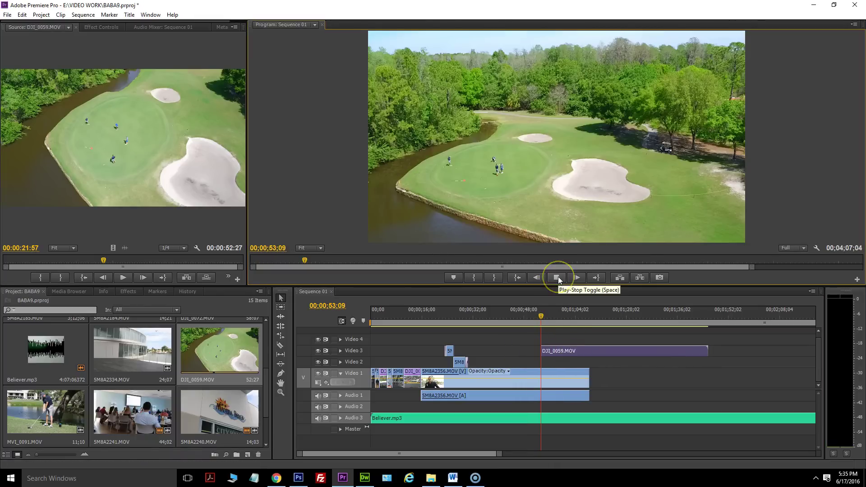
{"action": "left_click", "coordinate": [559, 278]}
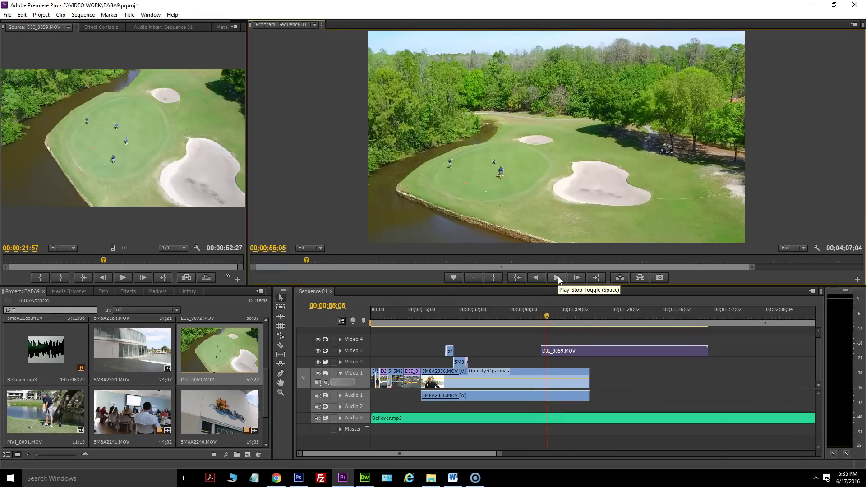
{"action": "left_click_drag", "start_coordinate": [707, 348], "coordinate": [564, 351]}
{"action": "key", "text": "ctrl+z"}
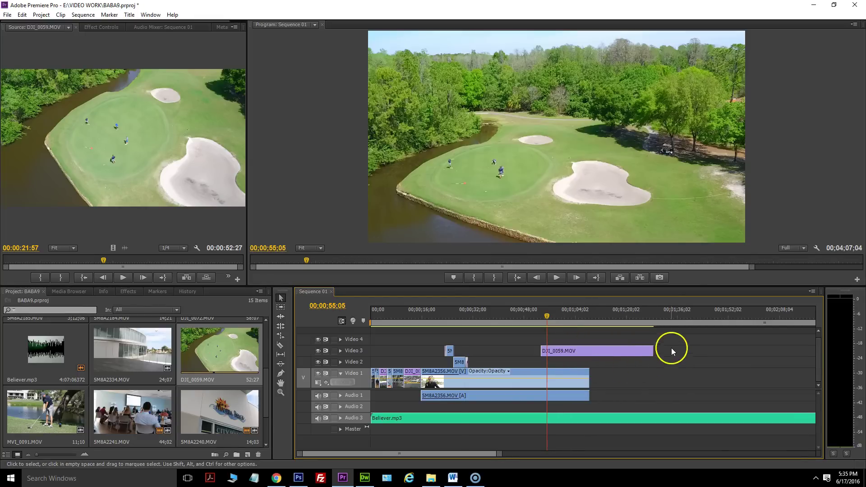
{"action": "left_click_drag", "start_coordinate": [648, 348], "coordinate": [546, 344]}
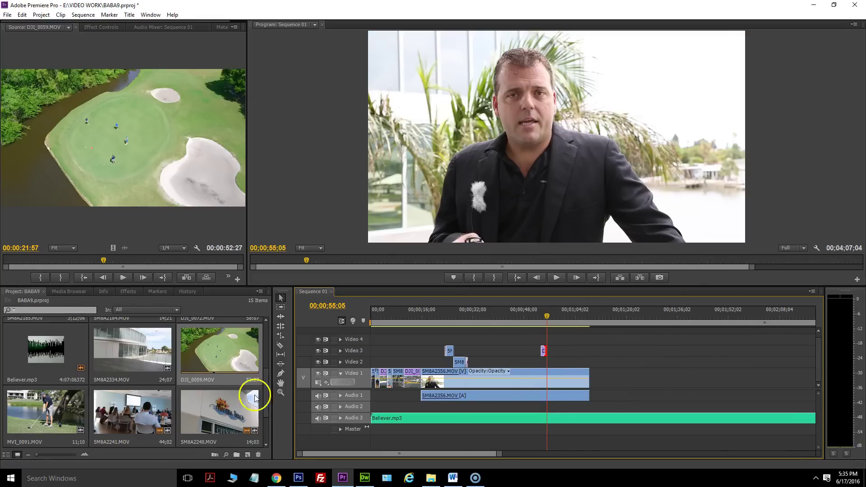
Add MVI_0091.MOV to the timeline, move it to Video 3 after DJI_0059.MOV, and preview the cut.
{"action": "double_click", "coordinate": [31, 424]}
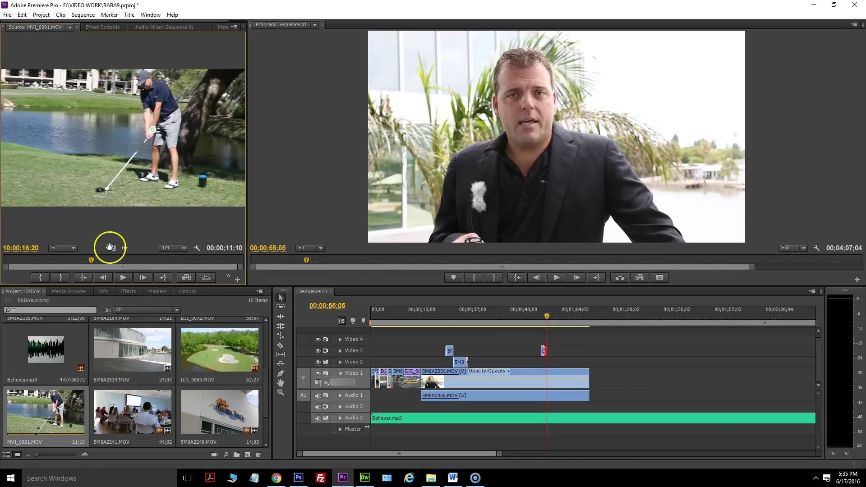
{"action": "left_click_drag", "start_coordinate": [428, 302], "coordinate": [553, 340]}
{"action": "left_click", "coordinate": [549, 316]}
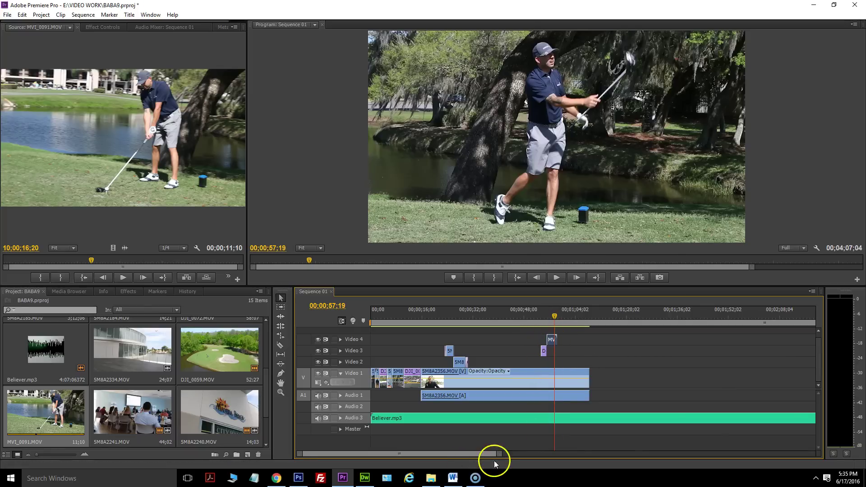
{"action": "left_click_drag", "start_coordinate": [498, 454], "coordinate": [433, 453]}
{"action": "left_click_drag", "start_coordinate": [581, 340], "coordinate": [581, 352]}
{"action": "left_click_drag", "start_coordinate": [589, 315], "coordinate": [546, 316]}
{"action": "left_click", "coordinate": [557, 277]}
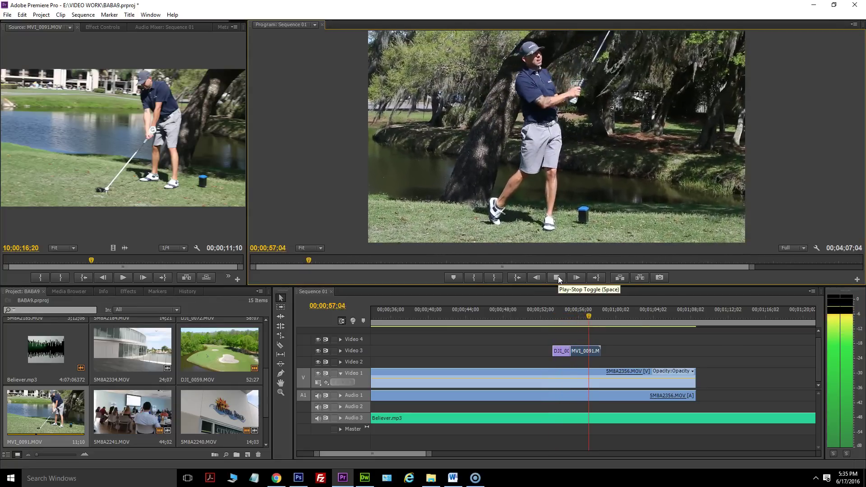
{"action": "left_click", "coordinate": [558, 277]}
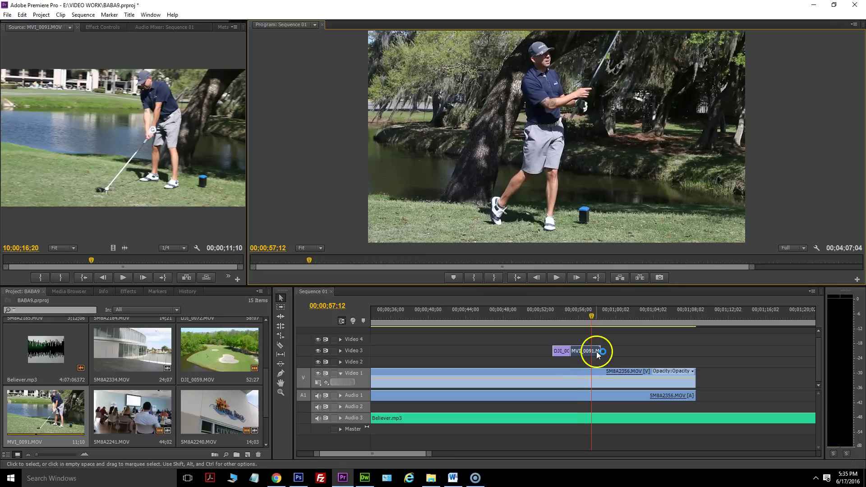
Trim MVI_0091's end to the playhead and add a Cross Dissolve at its end.
{"action": "left_click_drag", "start_coordinate": [600, 350], "coordinate": [589, 347]}
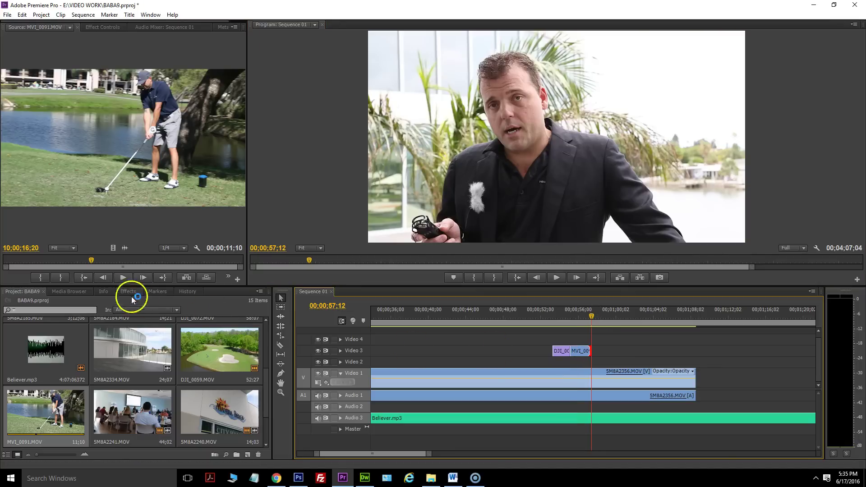
{"action": "left_click", "coordinate": [128, 292]}
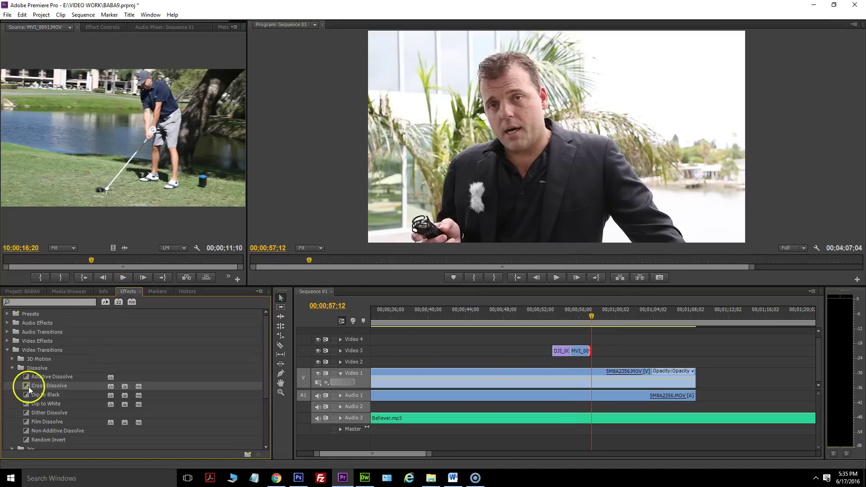
{"action": "left_click_drag", "start_coordinate": [28, 389], "coordinate": [586, 351]}
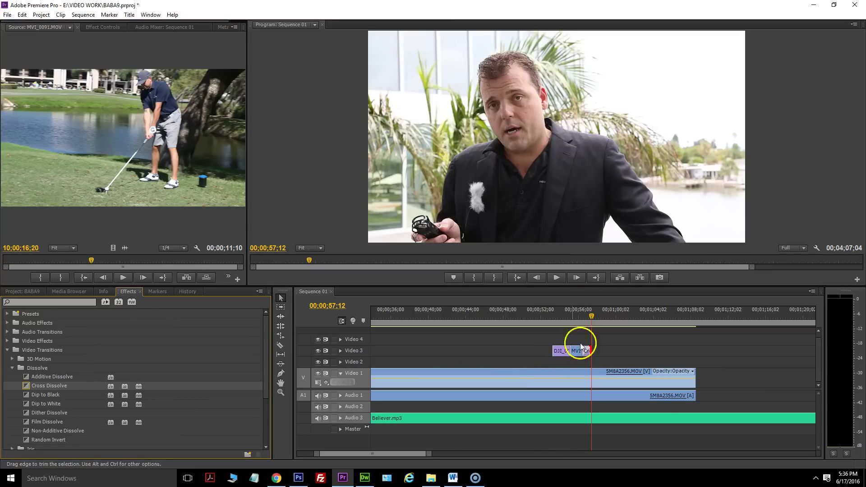
{"action": "left_click", "coordinate": [585, 320]}
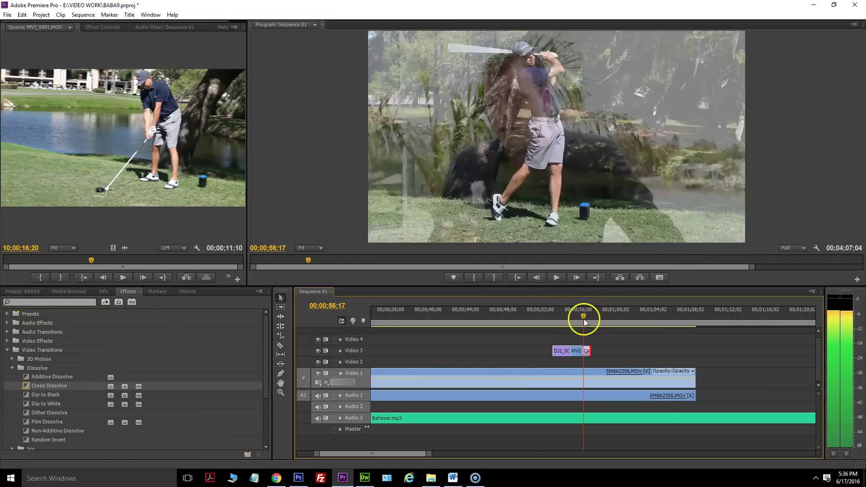
{"action": "left_click_drag", "start_coordinate": [584, 321], "coordinate": [552, 320]}
Add a shortened Cross Dissolve at DJI_0059's start and play back both transitions.
{"action": "left_click_drag", "start_coordinate": [51, 387], "coordinate": [558, 351]}
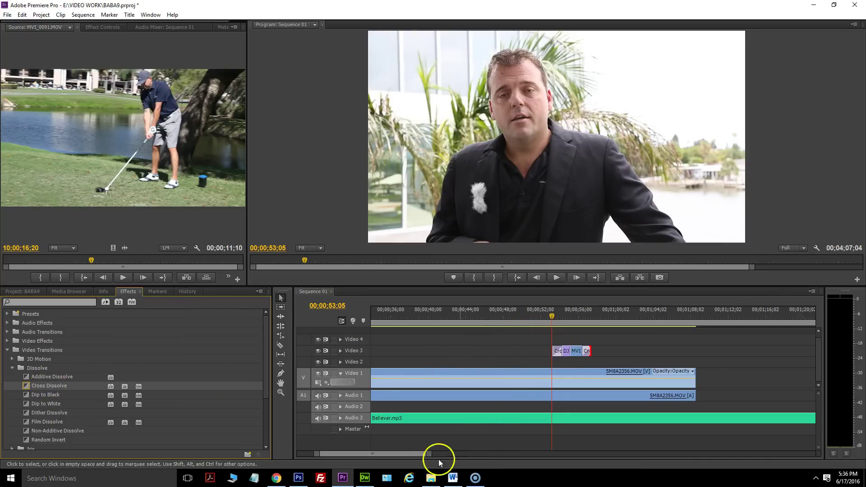
{"action": "left_click_drag", "start_coordinate": [429, 454], "coordinate": [388, 455]}
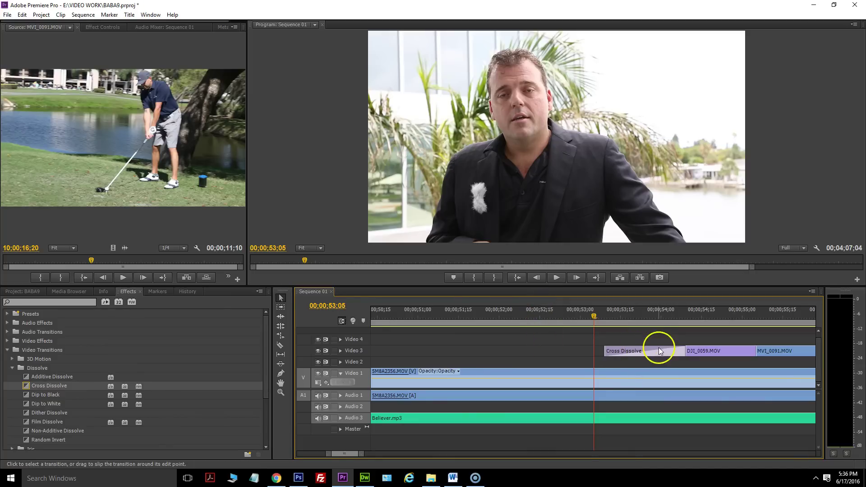
{"action": "left_click_drag", "start_coordinate": [681, 348], "coordinate": [619, 350]}
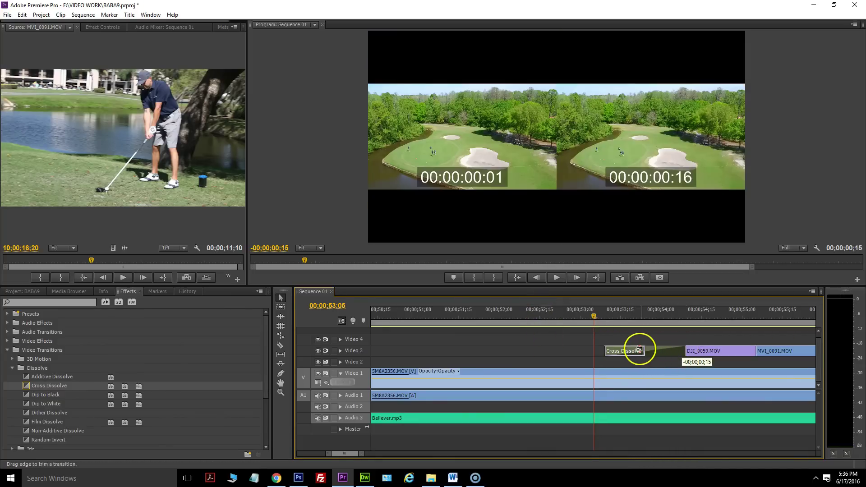
{"action": "left_click", "coordinate": [597, 316]}
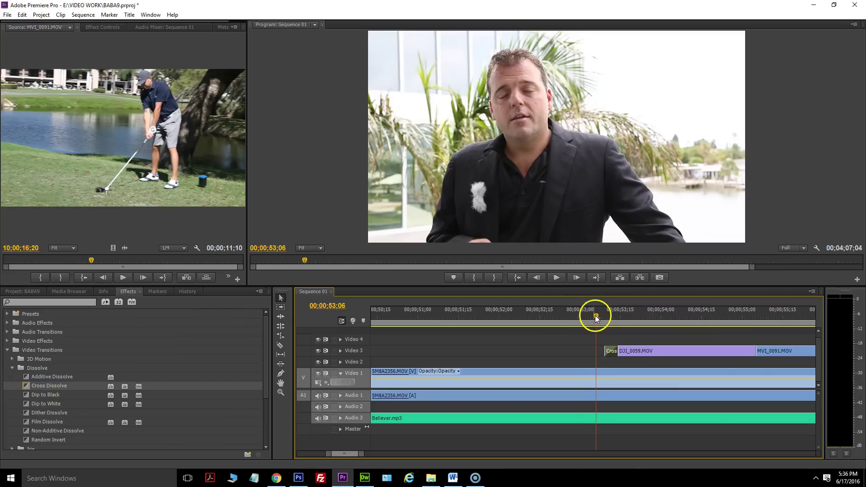
{"action": "left_click", "coordinate": [556, 283]}
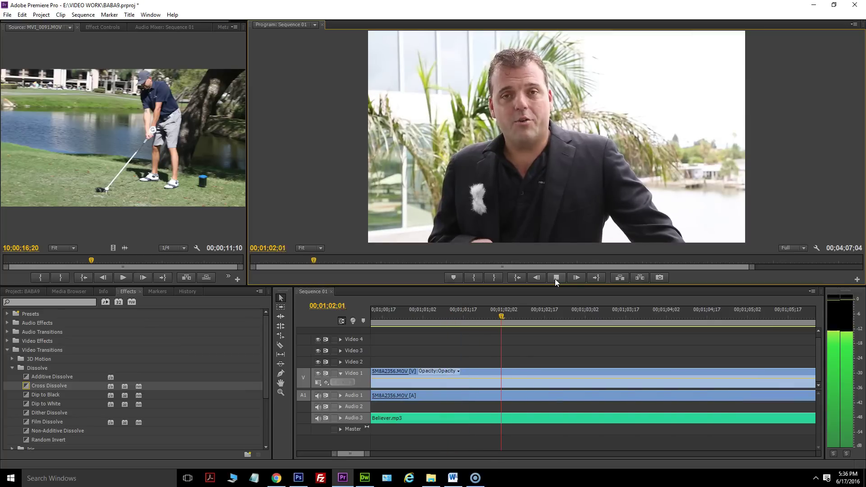
{"action": "left_click", "coordinate": [556, 277]}
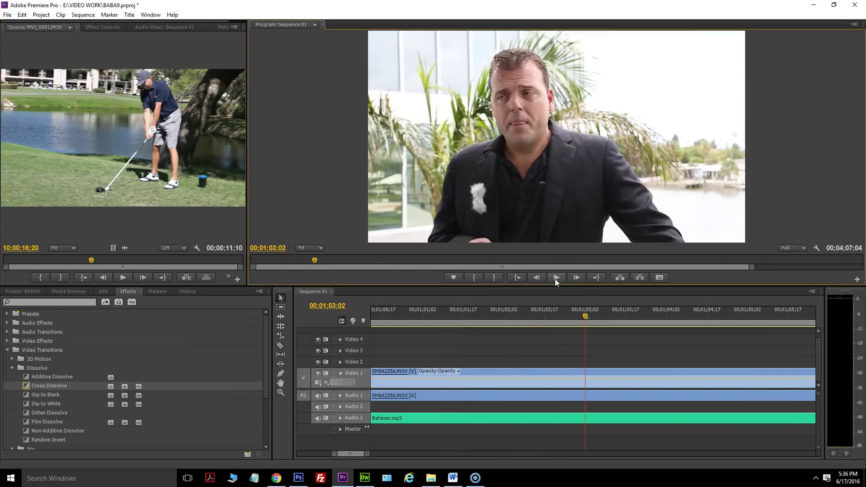
{"action": "left_click", "coordinate": [587, 320]}
{"action": "left_click", "coordinate": [558, 280]}
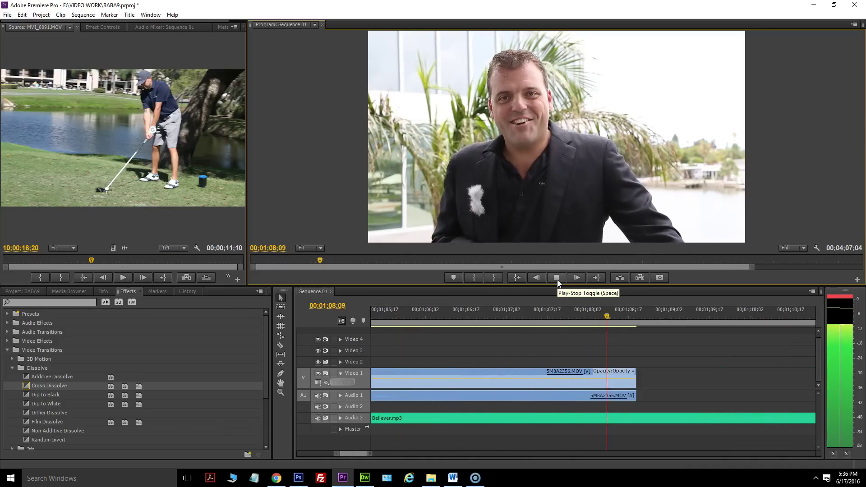
{"action": "left_click", "coordinate": [557, 280]}
{"action": "left_click", "coordinate": [355, 444]}
{"action": "left_click_drag", "start_coordinate": [370, 457], "coordinate": [453, 456]}
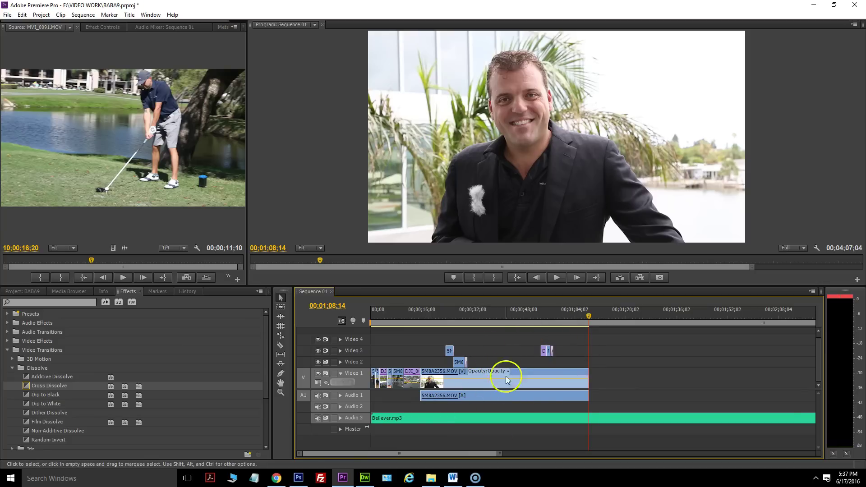
Drag the DJI_0059/MVI_0091 clips and the small SM clip from Video 3 down to Video 2.
{"action": "mouse_move", "coordinate": [498, 454]}
{"action": "left_mouse_down"}
{"action": "mouse_move", "coordinate": [482, 455]}
{"action": "mouse_move", "coordinate": [491, 454]}
{"action": "left_mouse_up"}
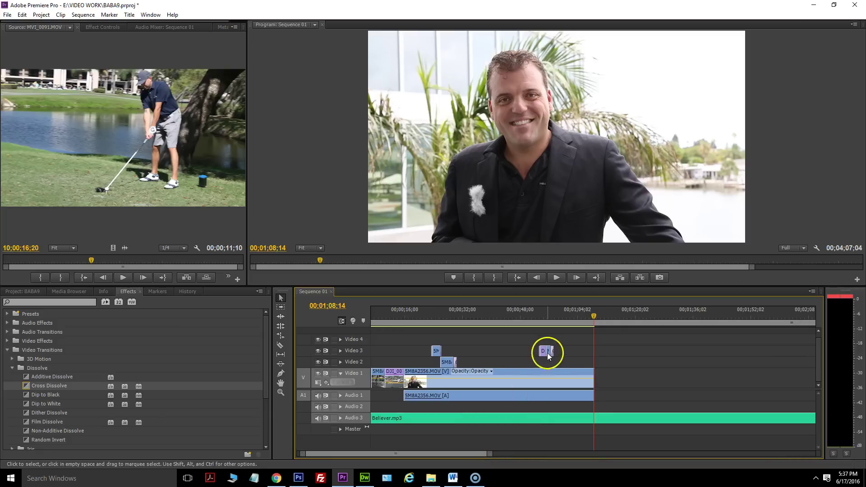
{"action": "mouse_move", "coordinate": [548, 351]}
{"action": "left_mouse_down"}
{"action": "mouse_move", "coordinate": [549, 363]}
{"action": "mouse_move", "coordinate": [542, 362]}
{"action": "left_mouse_up"}
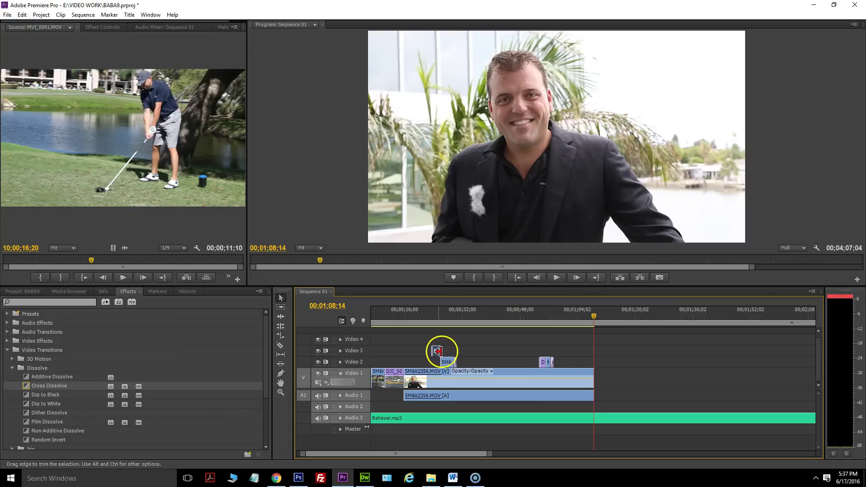
{"action": "left_click_drag", "start_coordinate": [437, 352], "coordinate": [438, 362]}
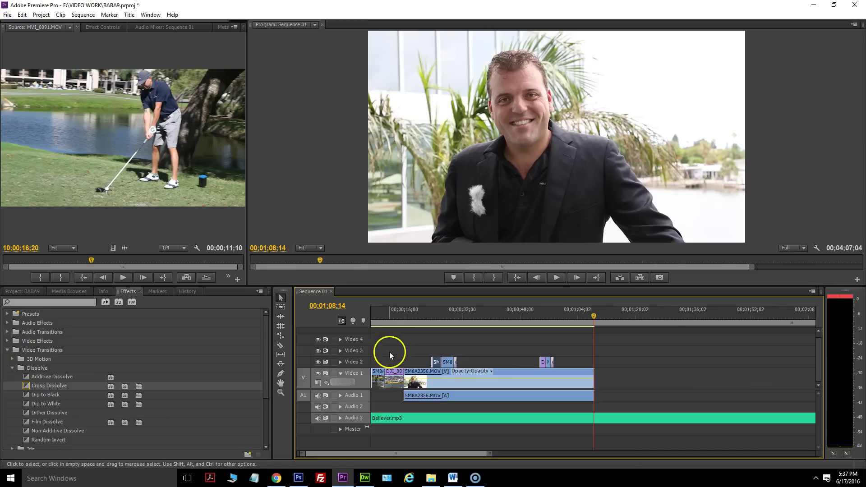
{"action": "left_click", "coordinate": [175, 364]}
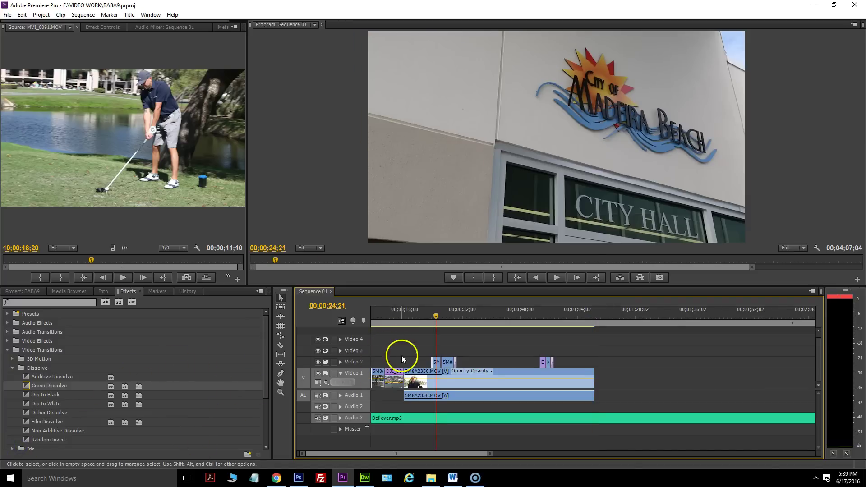
Move the short B-roll clip down to Video 1 and play back the edit from 00;00;22;28.
{"action": "left_click_drag", "start_coordinate": [492, 454], "coordinate": [465, 454]}
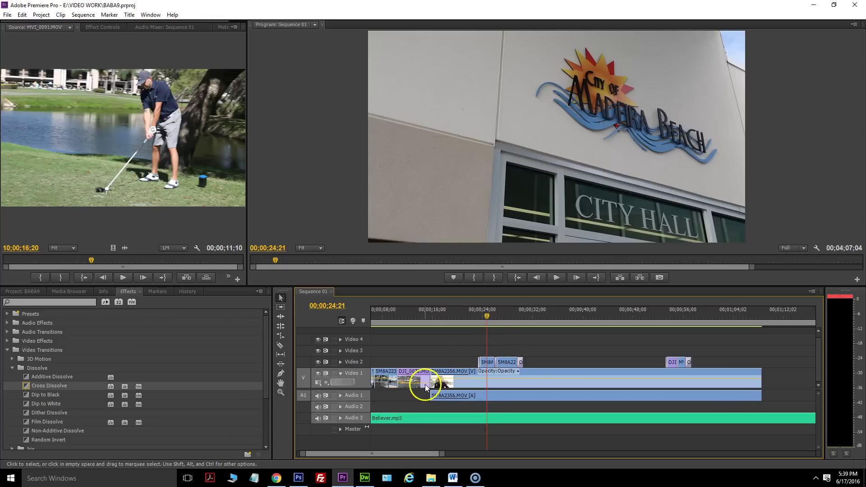
{"action": "left_click_drag", "start_coordinate": [487, 363], "coordinate": [490, 376]}
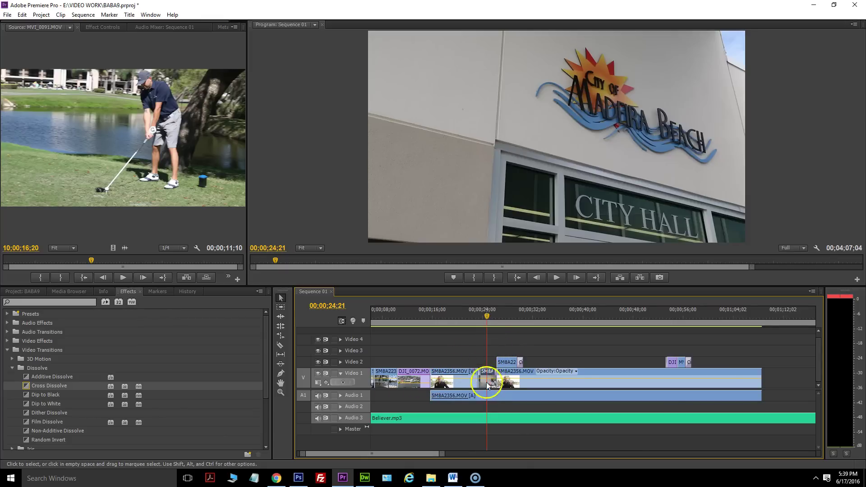
{"action": "left_click_drag", "start_coordinate": [487, 321], "coordinate": [476, 317]}
{"action": "left_click", "coordinate": [563, 278]}
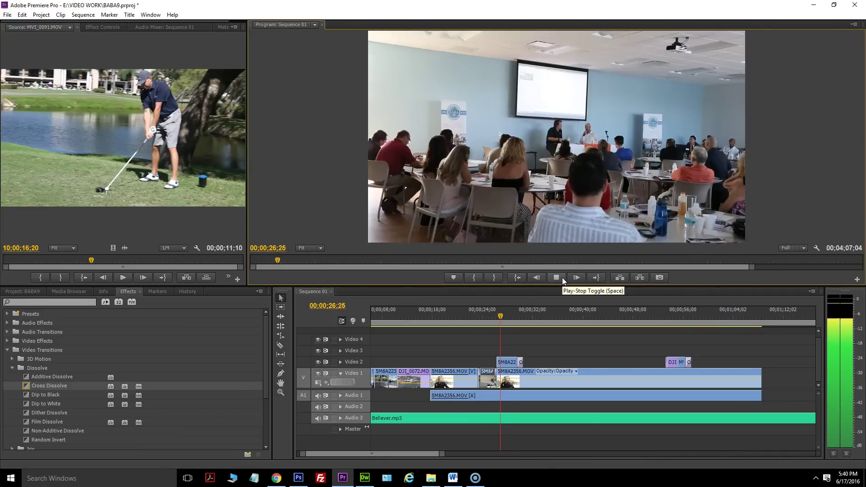
{"action": "left_click", "coordinate": [562, 278]}
Return the short clip to Video 2, extend the Video 1 clip into the gap, and show File Explorer's VIDEO folder.
{"action": "left_click", "coordinate": [484, 377]}
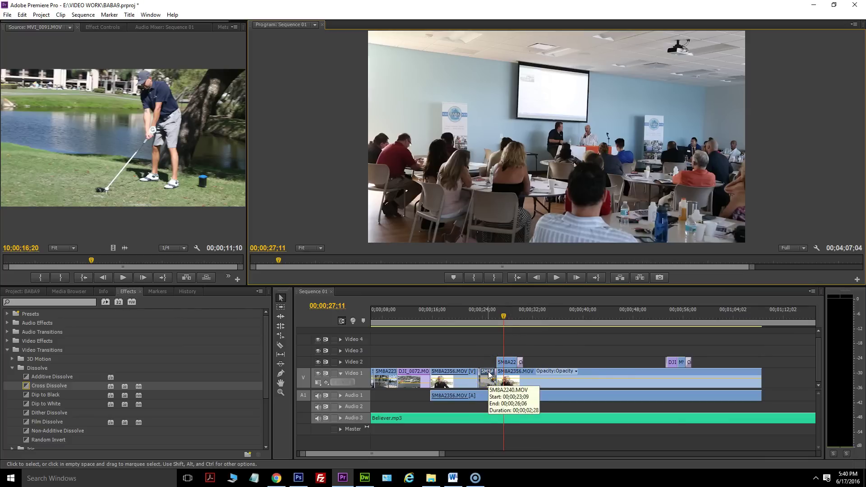
{"action": "left_click_drag", "start_coordinate": [489, 374], "coordinate": [489, 365]}
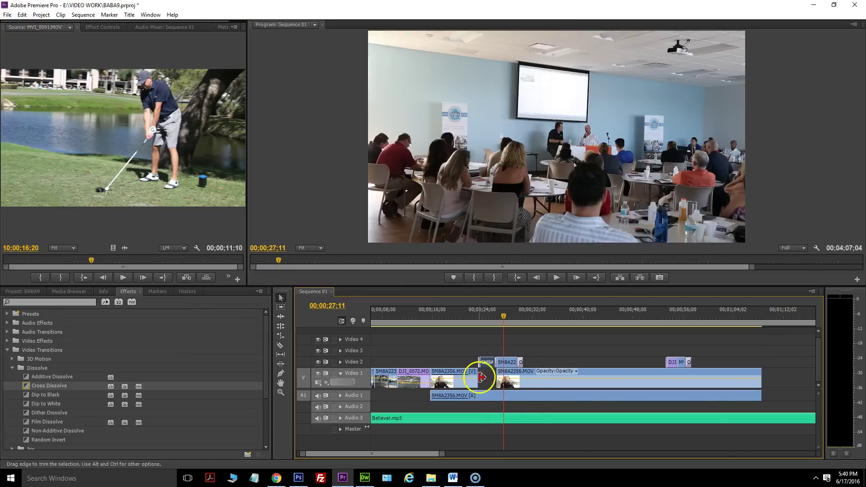
{"action": "mouse_move", "coordinate": [475, 375]}
{"action": "left_mouse_down"}
{"action": "mouse_move", "coordinate": [495, 374]}
{"action": "mouse_move", "coordinate": [466, 381]}
{"action": "mouse_move", "coordinate": [472, 396]}
{"action": "mouse_move", "coordinate": [481, 362]}
{"action": "mouse_move", "coordinate": [486, 379]}
{"action": "left_mouse_up"}
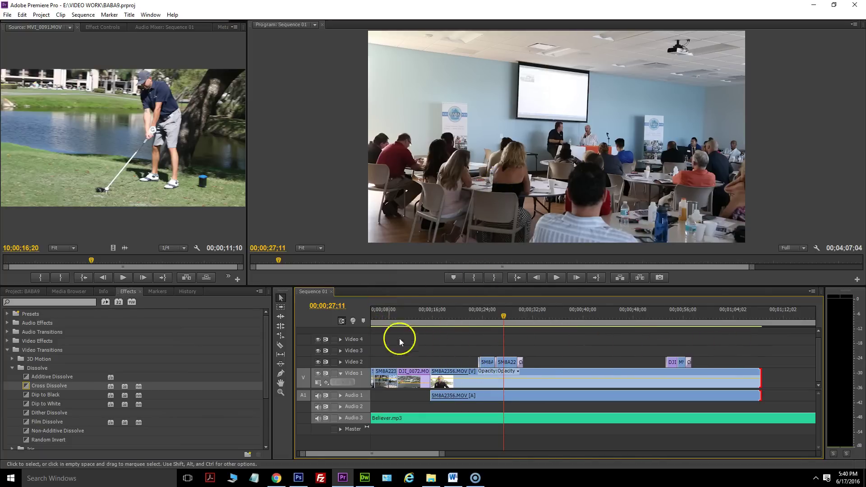
{"action": "left_click", "coordinate": [513, 377]}
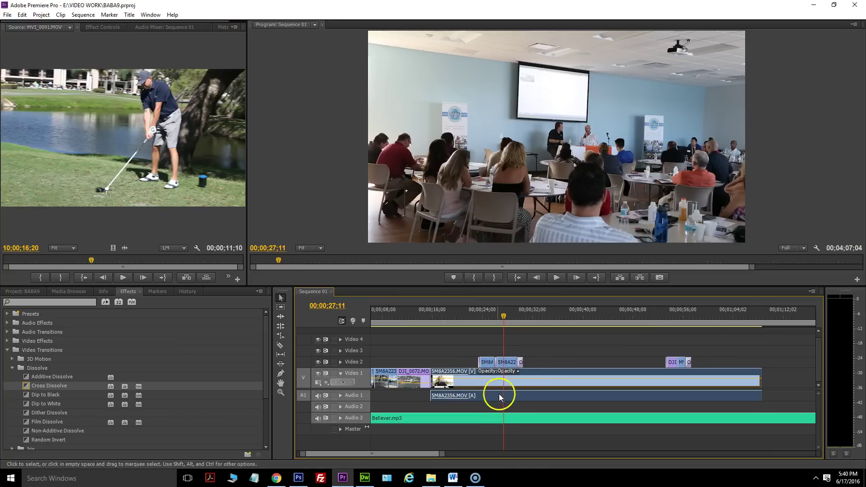
{"action": "left_click", "coordinate": [486, 362]}
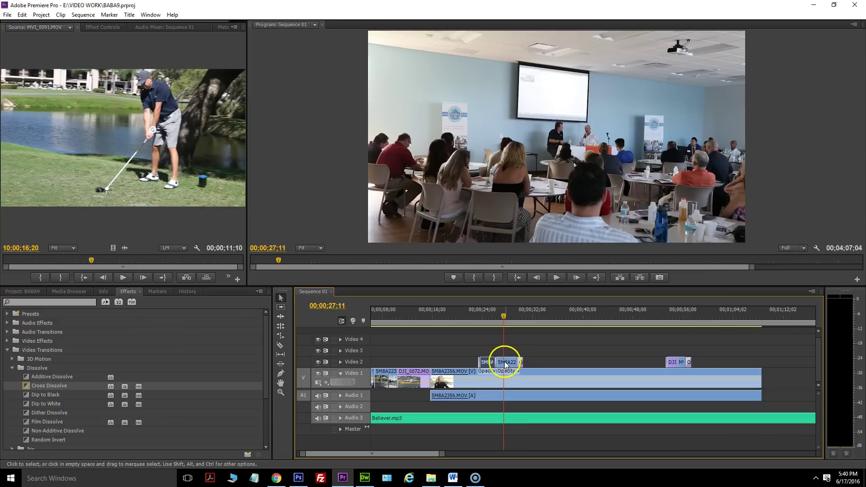
{"action": "left_click", "coordinate": [453, 373]}
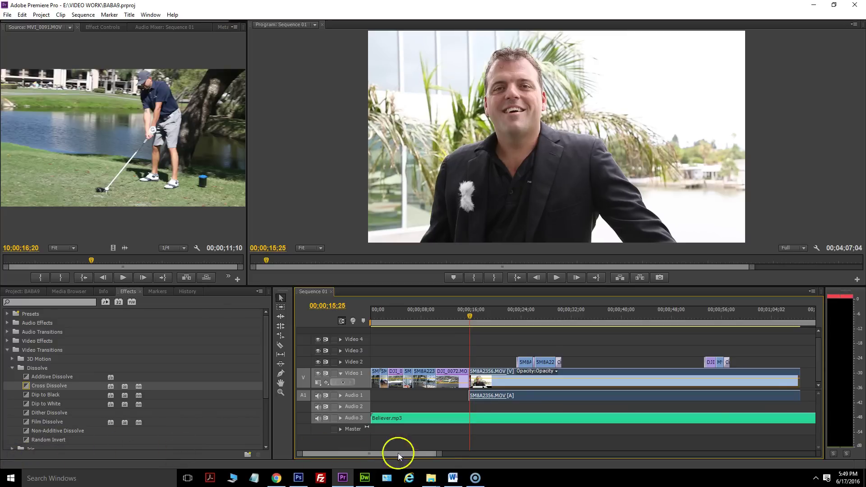
{"action": "mouse_move", "coordinate": [431, 478]}
{"action": "left_click", "coordinate": [479, 446]}
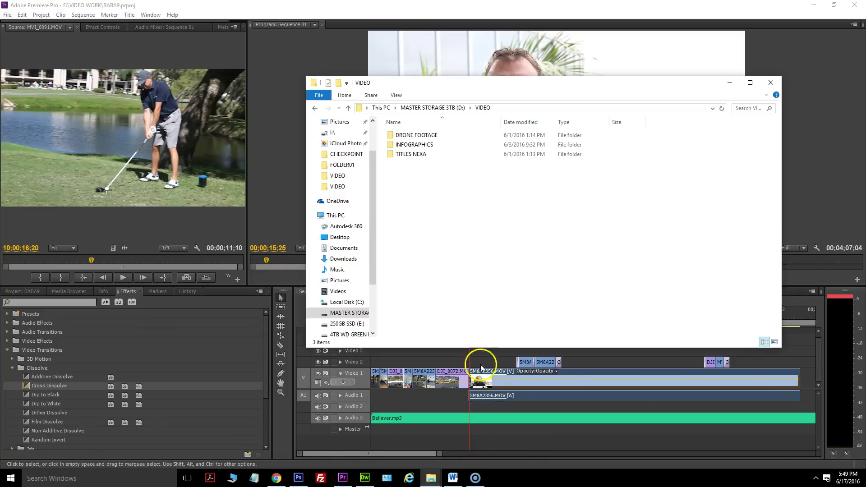
Open Simple Titles.aep from the TITLES NEXA > Simple Titles folder in After Effects.
{"action": "double_click", "coordinate": [408, 154]}
{"action": "double_click", "coordinate": [412, 135]}
{"action": "left_click", "coordinate": [400, 145]}
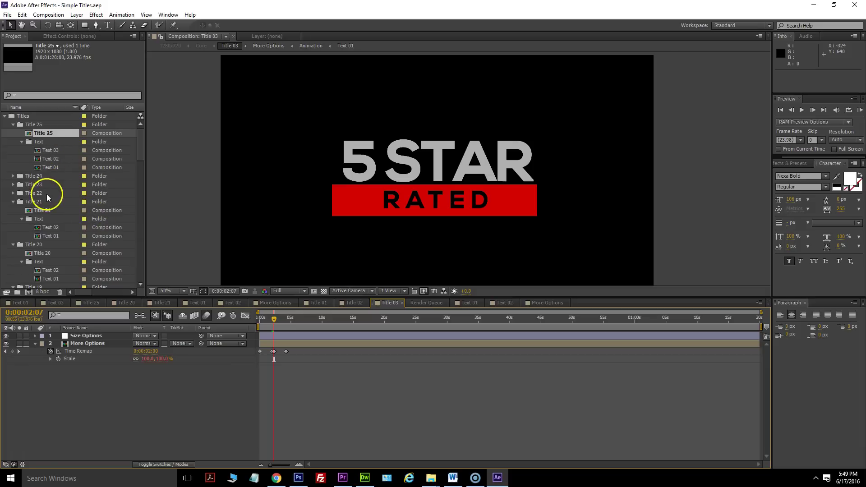
Preview the Title 01 and Title 02 (SMOOTH & CLEAN) title animations.
{"action": "scroll", "coordinate": [38, 218], "scroll_direction": "down", "scroll_amount": 15}
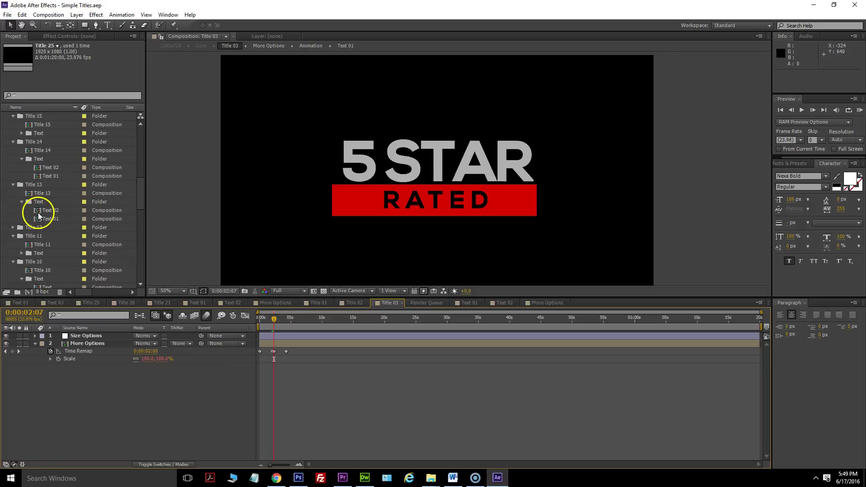
{"action": "scroll", "coordinate": [46, 255], "scroll_direction": "down", "scroll_amount": 7}
{"action": "scroll", "coordinate": [36, 248], "scroll_direction": "down", "scroll_amount": 5}
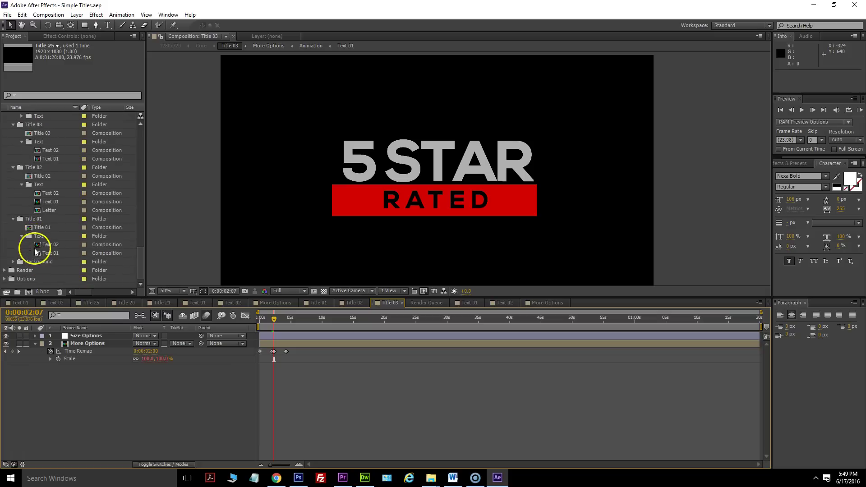
{"action": "double_click", "coordinate": [28, 231]}
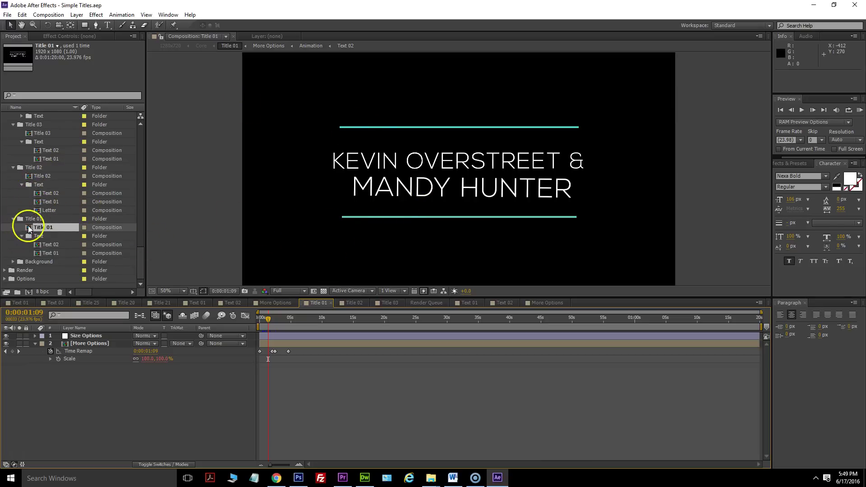
{"action": "double_click", "coordinate": [28, 177]}
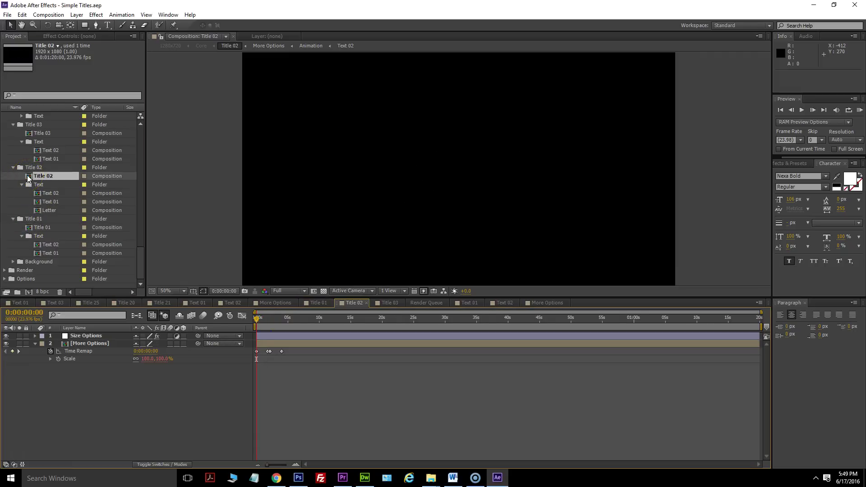
{"action": "left_click_drag", "start_coordinate": [258, 320], "coordinate": [277, 318]}
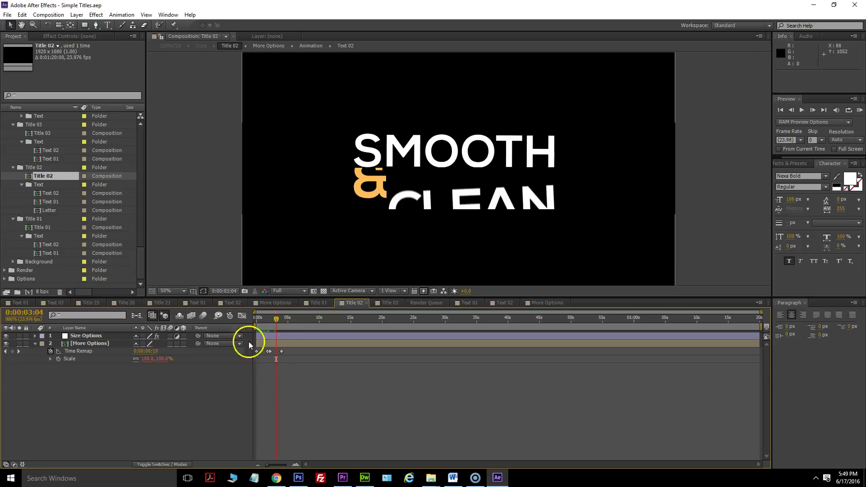
{"action": "mouse_move", "coordinate": [277, 318]}
{"action": "left_mouse_down"}
{"action": "mouse_move", "coordinate": [256, 321]}
{"action": "mouse_move", "coordinate": [284, 325]}
{"action": "mouse_move", "coordinate": [273, 321]}
{"action": "left_mouse_up"}
Preview Title 03 (5 STAR RATED), then open and preview Title 04's TRY NOW PURCHASE animation.
{"action": "double_click", "coordinate": [35, 134]}
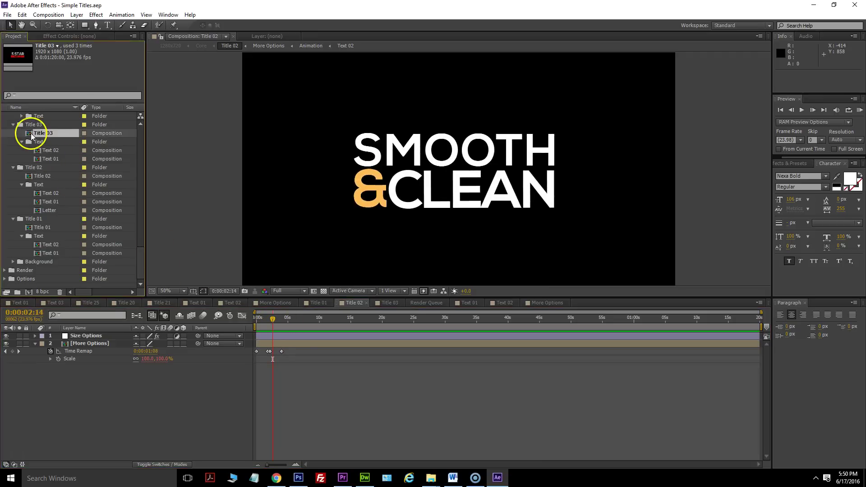
{"action": "left_click_drag", "start_coordinate": [275, 323], "coordinate": [266, 321]}
{"action": "scroll", "coordinate": [19, 129], "scroll_direction": "up", "scroll_amount": 1}
{"action": "scroll", "coordinate": [19, 136], "scroll_direction": "up", "scroll_amount": 1}
{"action": "double_click", "coordinate": [25, 158]}
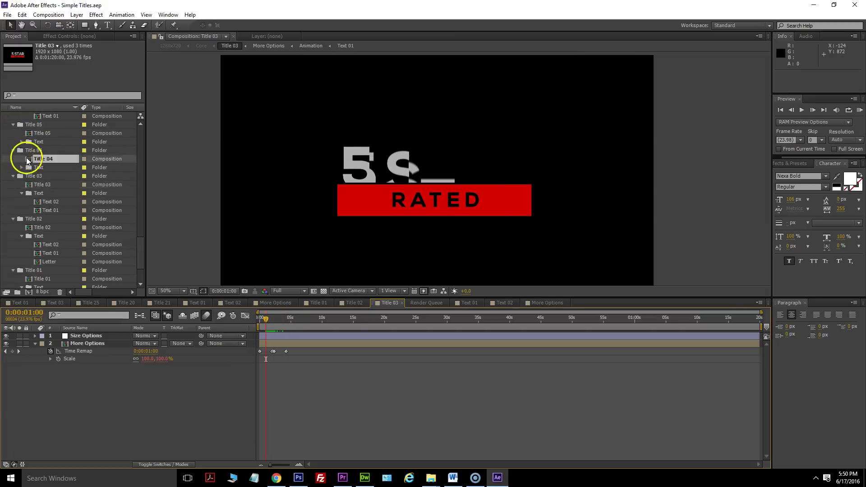
{"action": "mouse_move", "coordinate": [282, 328]}
{"action": "left_mouse_down"}
{"action": "mouse_move", "coordinate": [255, 323]}
{"action": "mouse_move", "coordinate": [271, 319]}
{"action": "left_mouse_up"}
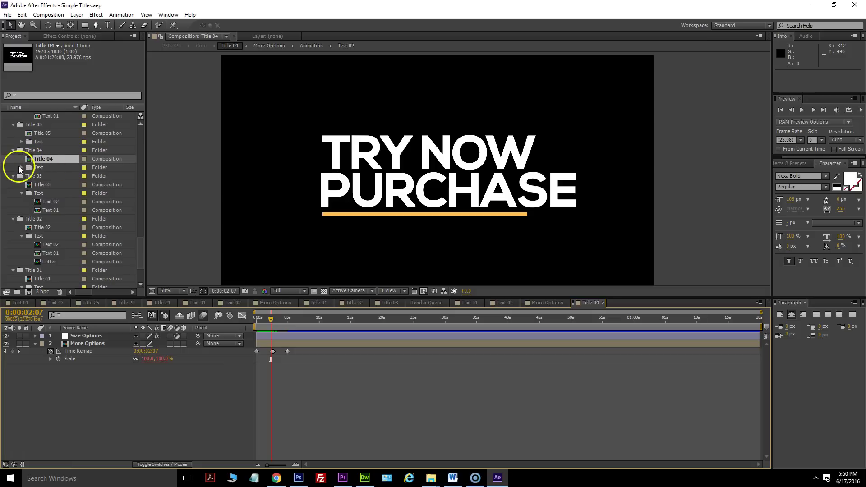
In the Text 01 composition, replace TRY NOW with the speaker's first name in capitals.
{"action": "left_click", "coordinate": [21, 169]}
{"action": "left_click", "coordinate": [40, 185]}
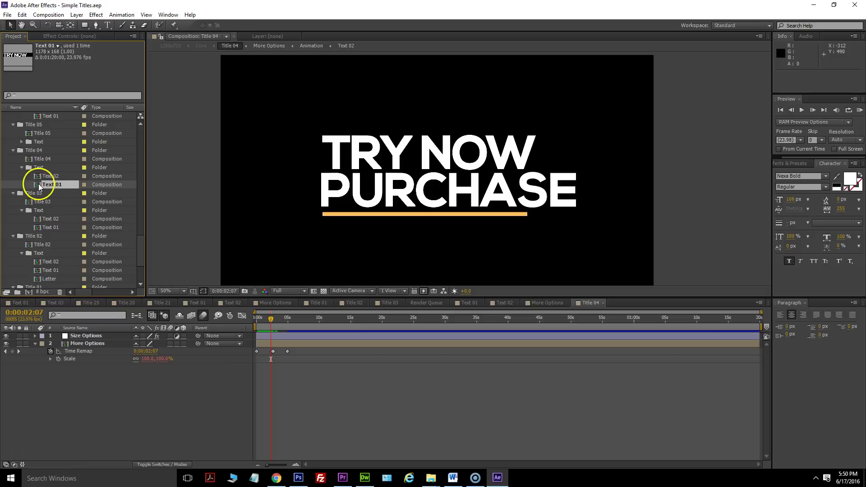
{"action": "double_click", "coordinate": [40, 185]}
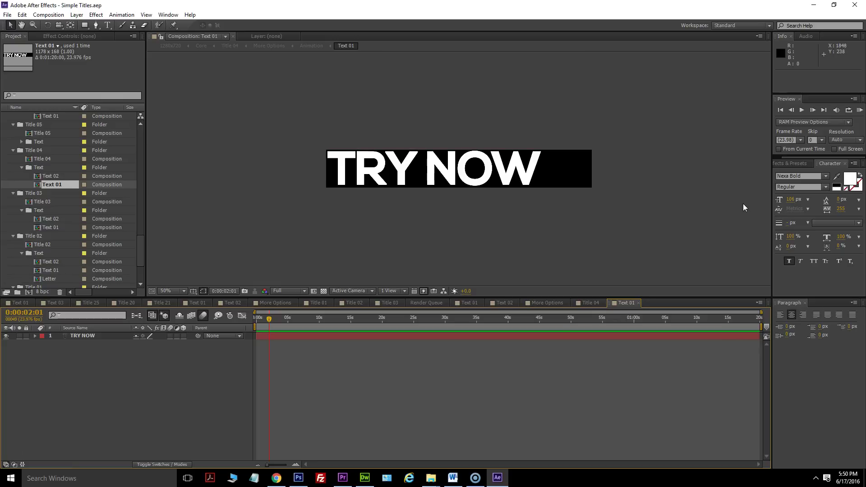
{"action": "left_click", "coordinate": [733, 216]}
{"action": "double_click", "coordinate": [503, 177]}
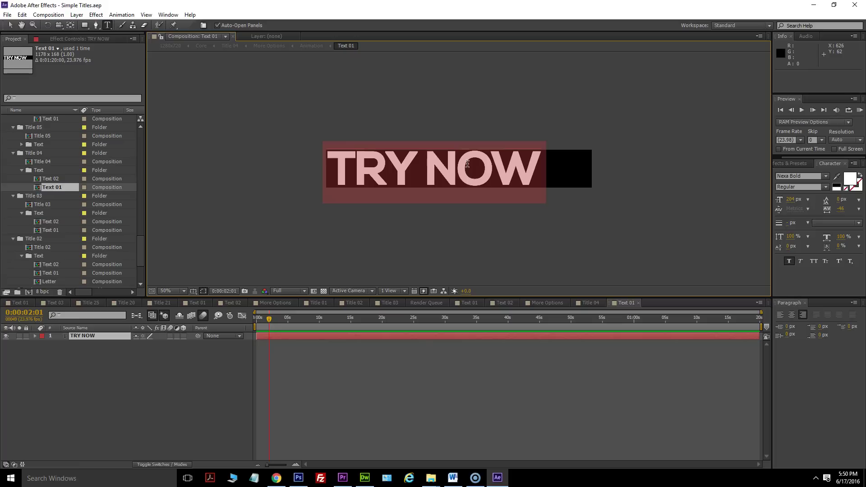
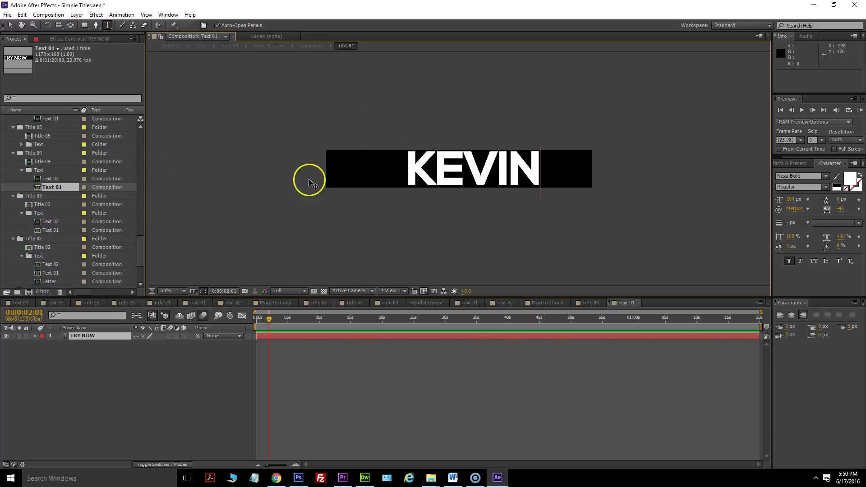
{"action": "left_click", "coordinate": [9, 26]}
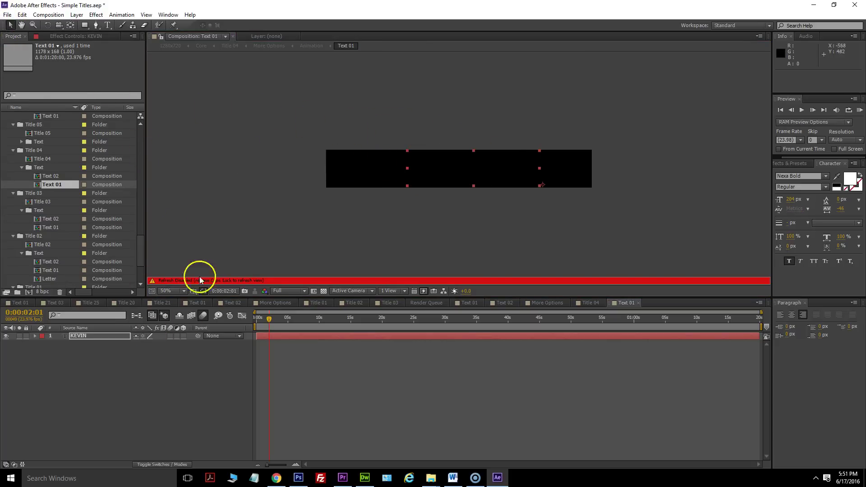
{"action": "key", "text": "Caps_Lock"}
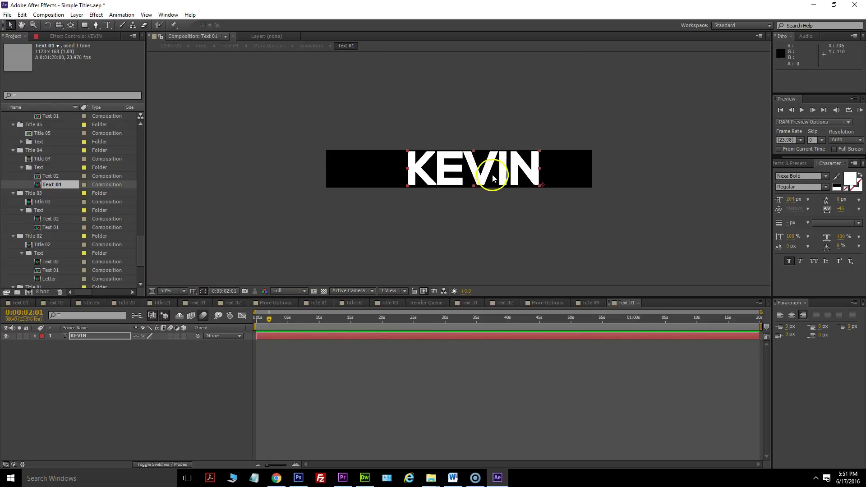
Shift the first name left to align above PURCHASE and preview Title 04.
{"action": "double_click", "coordinate": [30, 159]}
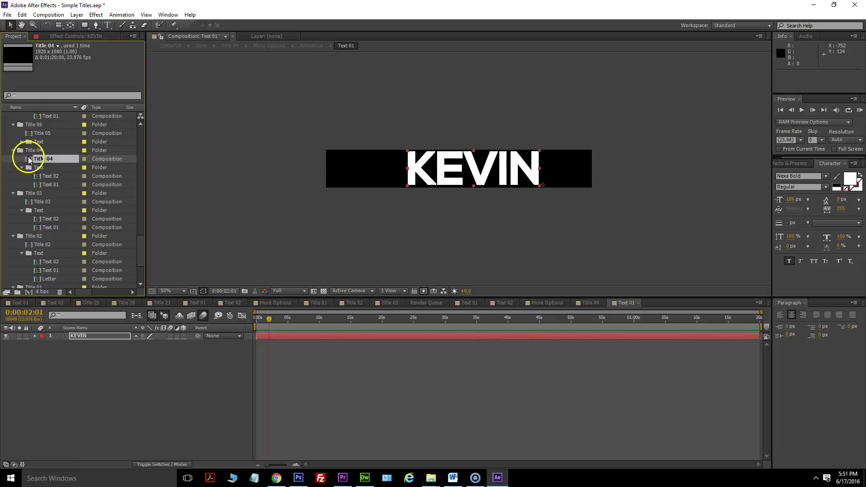
{"action": "mouse_move", "coordinate": [275, 318]}
{"action": "left_mouse_down"}
{"action": "mouse_move", "coordinate": [261, 317]}
{"action": "mouse_move", "coordinate": [271, 317]}
{"action": "left_mouse_up"}
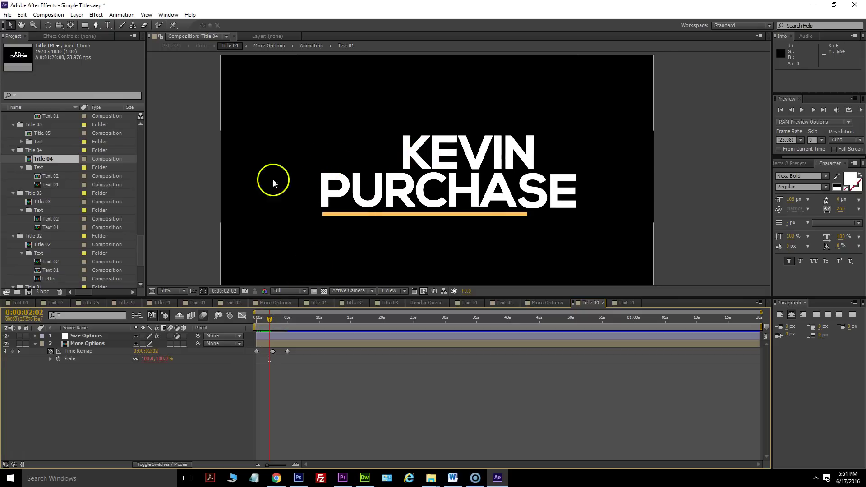
{"action": "double_click", "coordinate": [37, 187]}
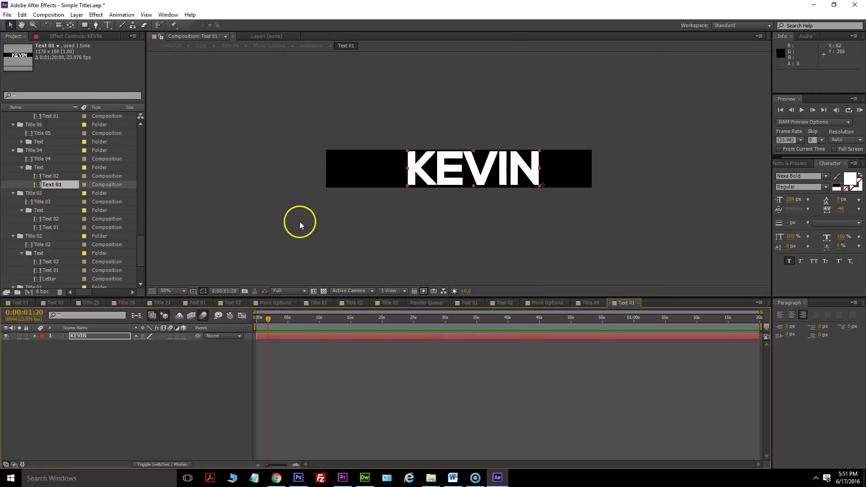
{"action": "left_click_drag", "start_coordinate": [452, 158], "coordinate": [371, 159]}
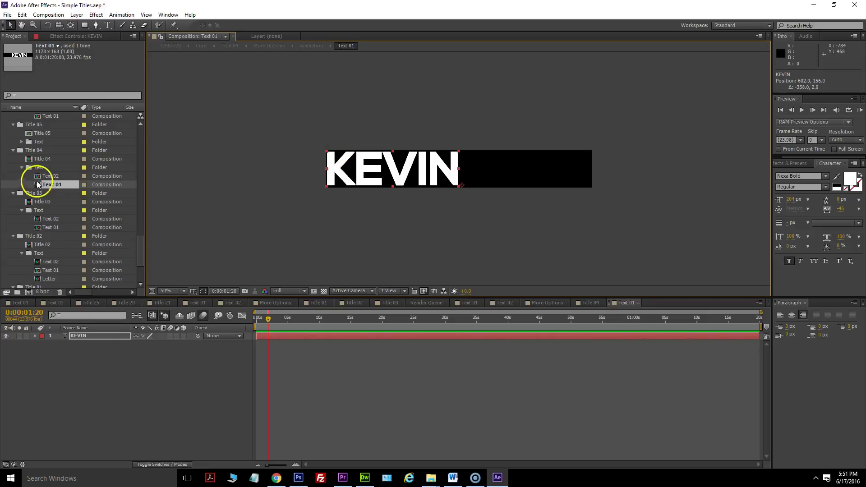
{"action": "double_click", "coordinate": [28, 159]}
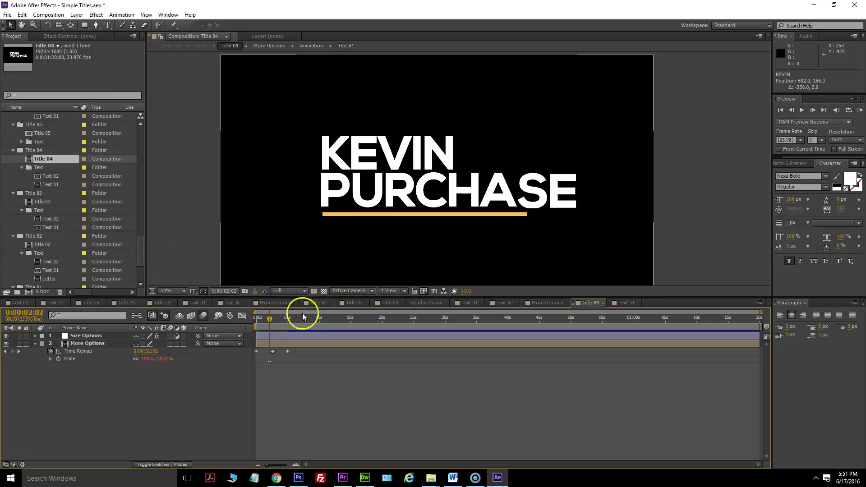
{"action": "mouse_move", "coordinate": [260, 321]}
{"action": "left_mouse_down"}
{"action": "mouse_move", "coordinate": [281, 320]}
{"action": "mouse_move", "coordinate": [248, 319]}
{"action": "mouse_move", "coordinate": [269, 320]}
{"action": "left_mouse_up"}
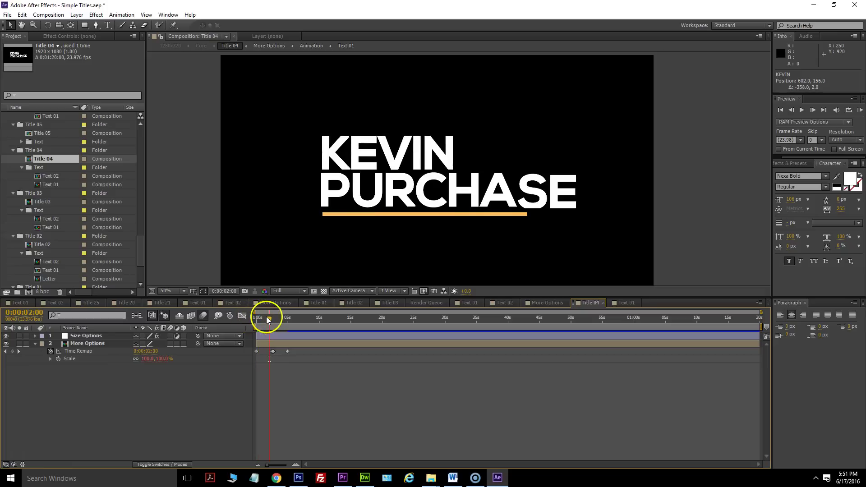
In the Text 02 composition, replace PURCHASE with the speaker's surname in capitals.
{"action": "left_click", "coordinate": [39, 184]}
{"action": "double_click", "coordinate": [45, 176]}
{"action": "double_click", "coordinate": [457, 181]}
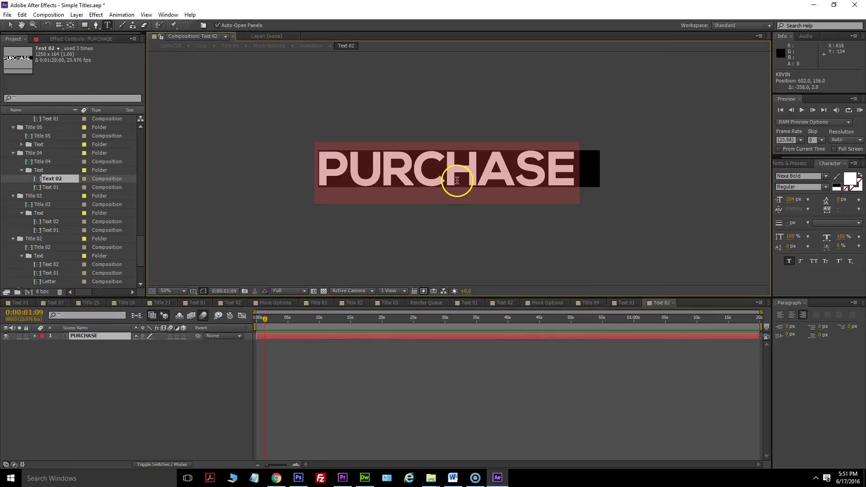
{"action": "type", "text": "over"}
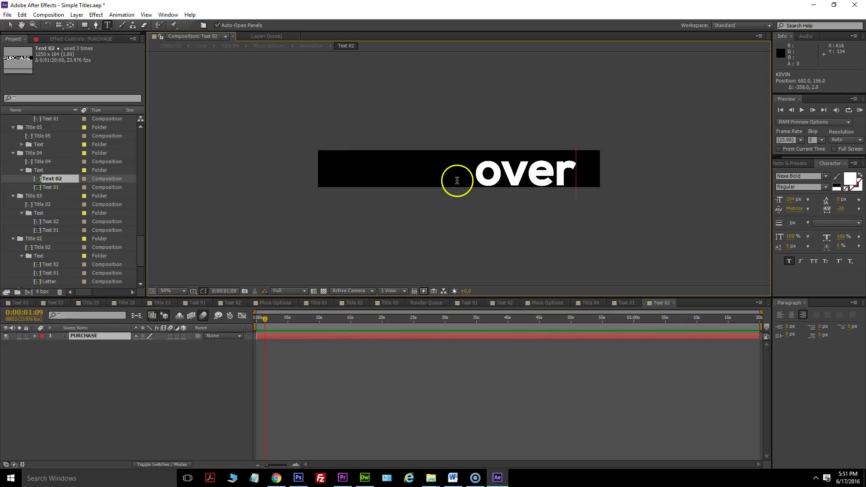
{"action": "key", "text": "BackSpace"}
{"action": "key", "text": "BackSpace"}
{"action": "key", "text": "BackSpace"}
{"action": "key", "text": "BackSpace"}
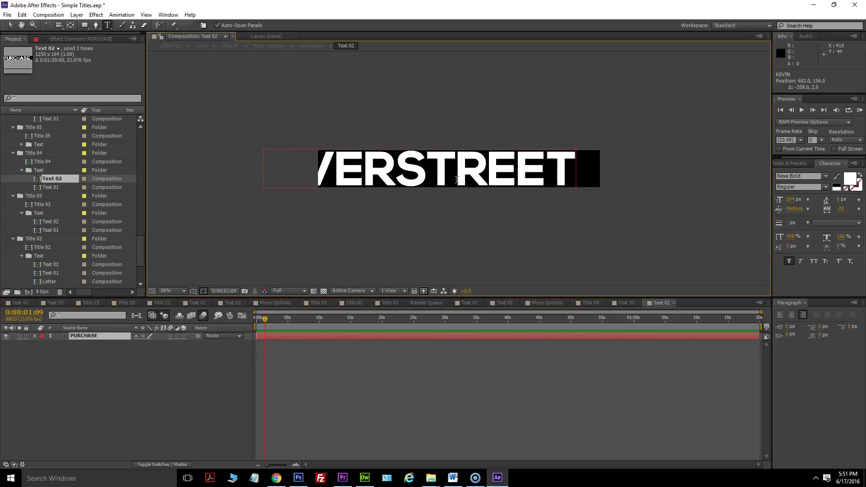
{"action": "left_click", "coordinate": [7, 25]}
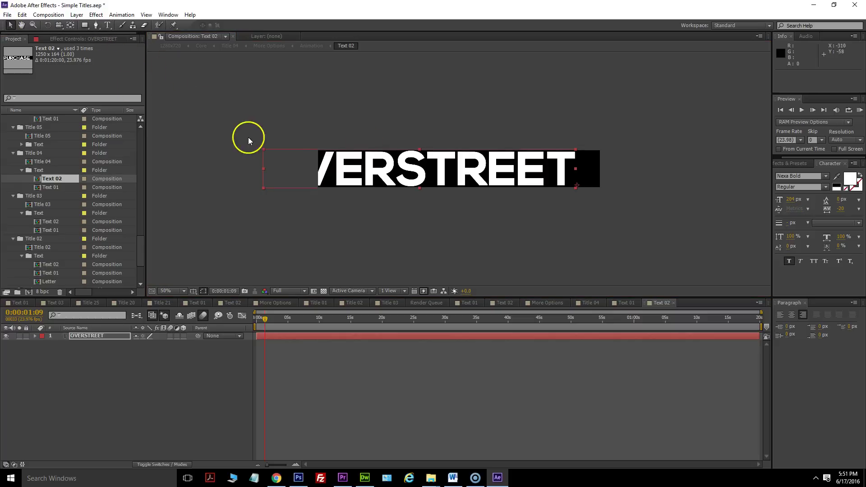
{"action": "left_click_drag", "start_coordinate": [367, 169], "coordinate": [399, 170]}
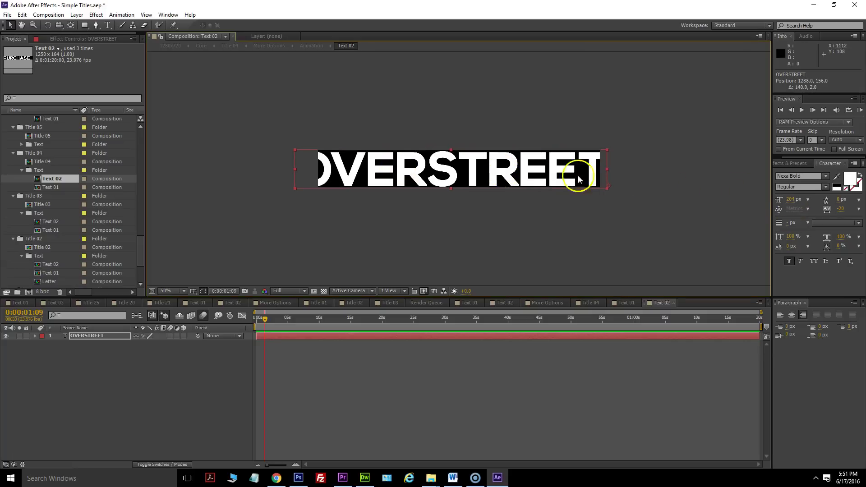
Shrink the surname lettering to fit the bar and nudge it up and left.
{"action": "double_click", "coordinate": [573, 174]}
{"action": "left_click_drag", "start_coordinate": [796, 199], "coordinate": [782, 200]}
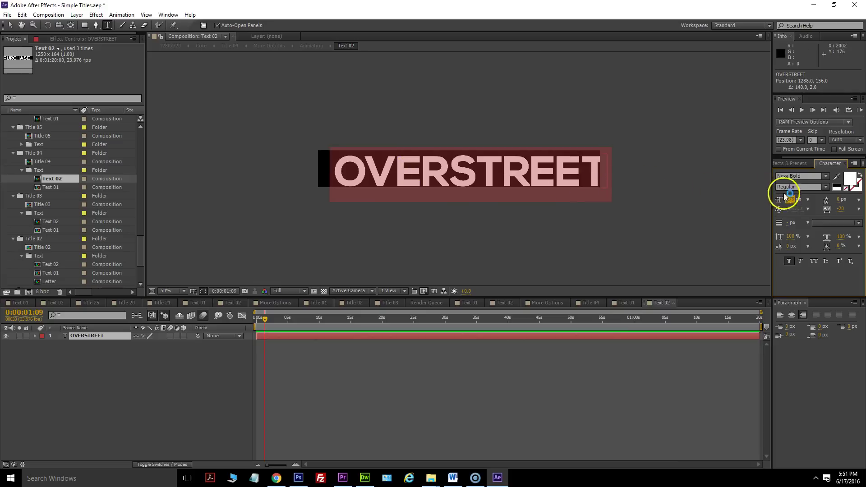
{"action": "left_click_drag", "start_coordinate": [794, 195], "coordinate": [785, 200]}
{"action": "left_click_drag", "start_coordinate": [761, 197], "coordinate": [783, 196]}
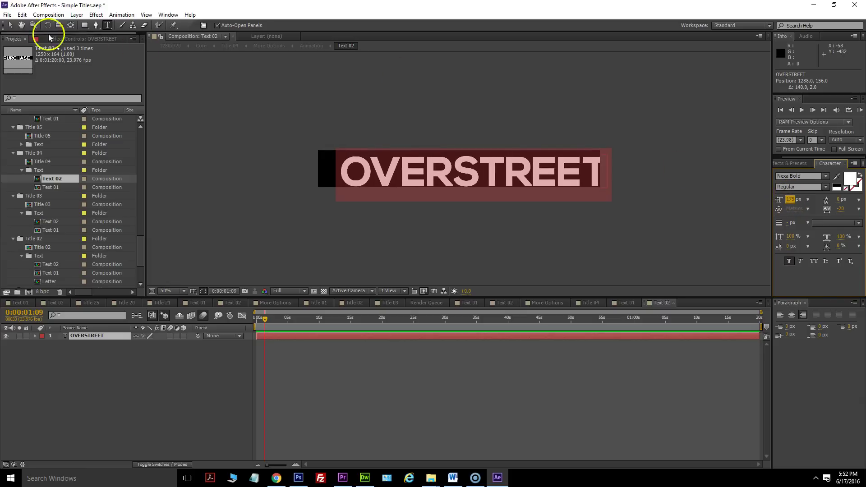
{"action": "left_click", "coordinate": [12, 27]}
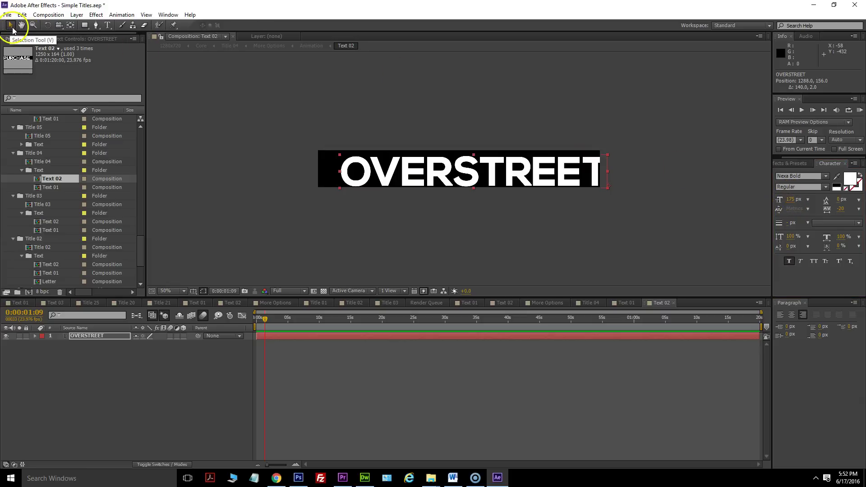
{"action": "left_click_drag", "start_coordinate": [387, 162], "coordinate": [364, 161]}
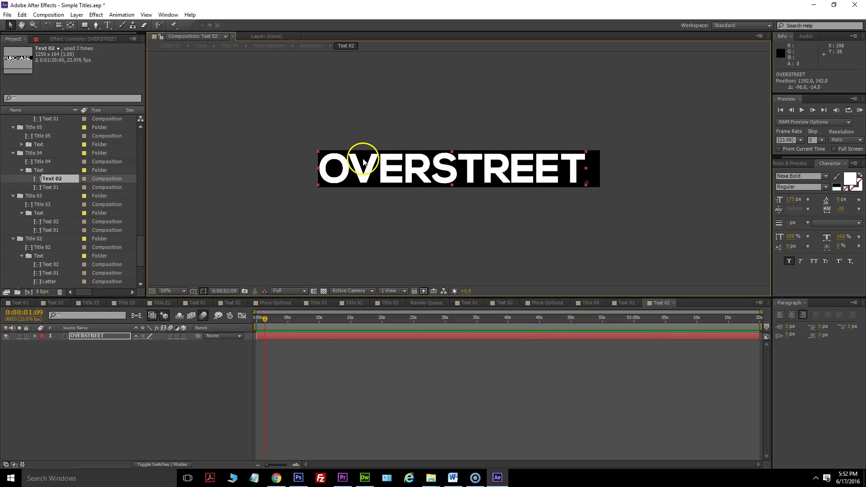
Enlarge the surname to 185 px, shift it fully into frame, and view Title 04.
{"action": "double_click", "coordinate": [445, 165]}
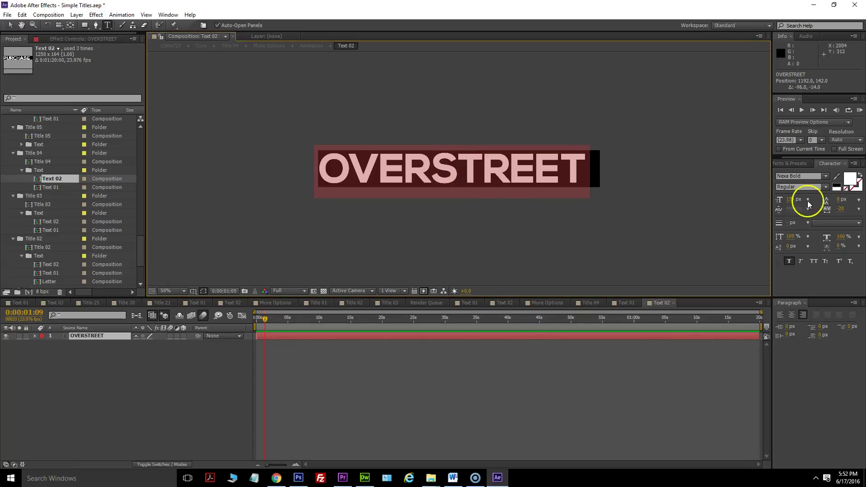
{"action": "left_click_drag", "start_coordinate": [793, 199], "coordinate": [814, 195]}
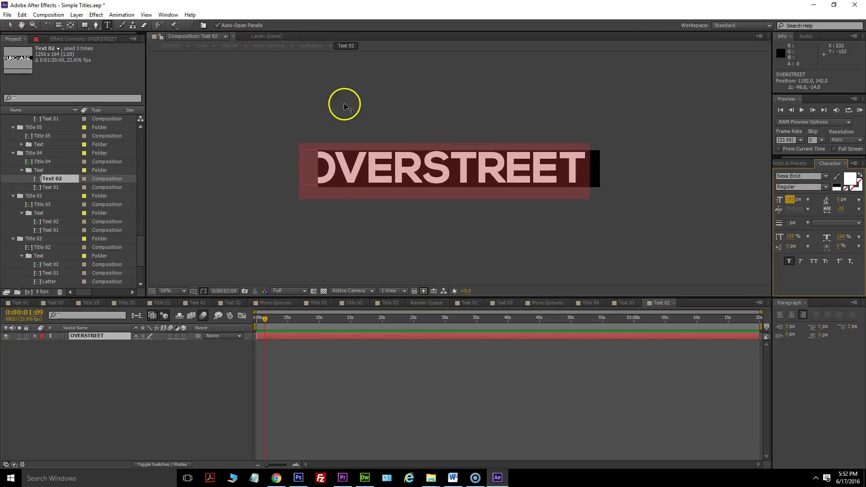
{"action": "left_click", "coordinate": [10, 24]}
{"action": "left_click_drag", "start_coordinate": [365, 158], "coordinate": [379, 160]}
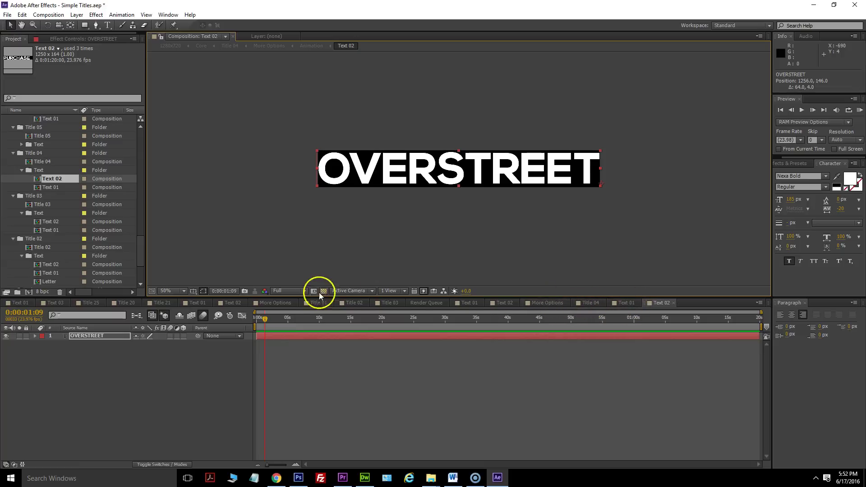
{"action": "left_click", "coordinate": [581, 306]}
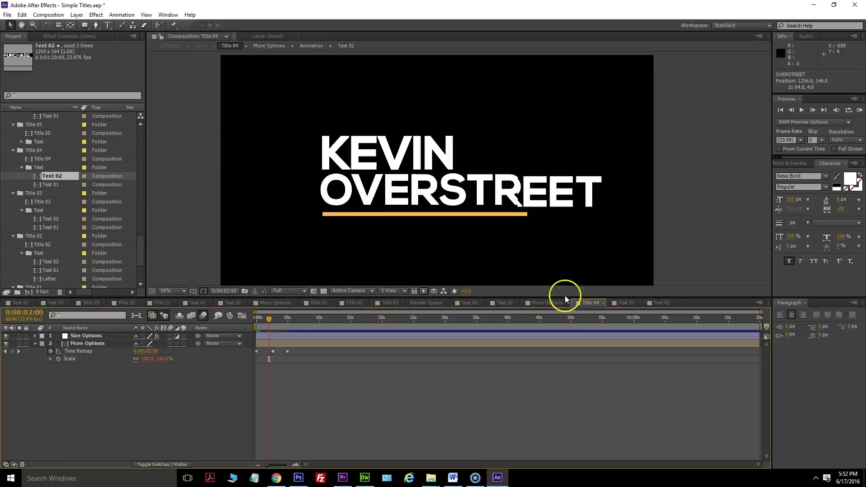
{"action": "left_click_drag", "start_coordinate": [263, 318], "coordinate": [269, 313]}
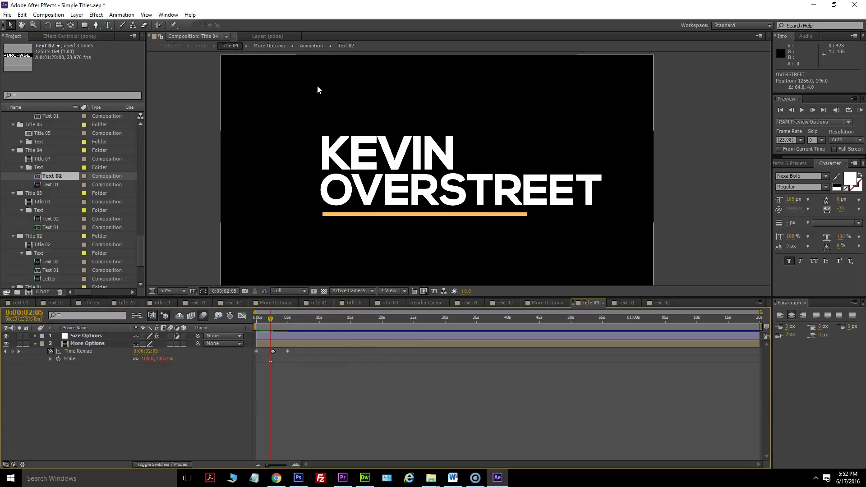
Open the More Options precomp and show the Options layer's effect controls.
{"action": "left_click", "coordinate": [67, 345]}
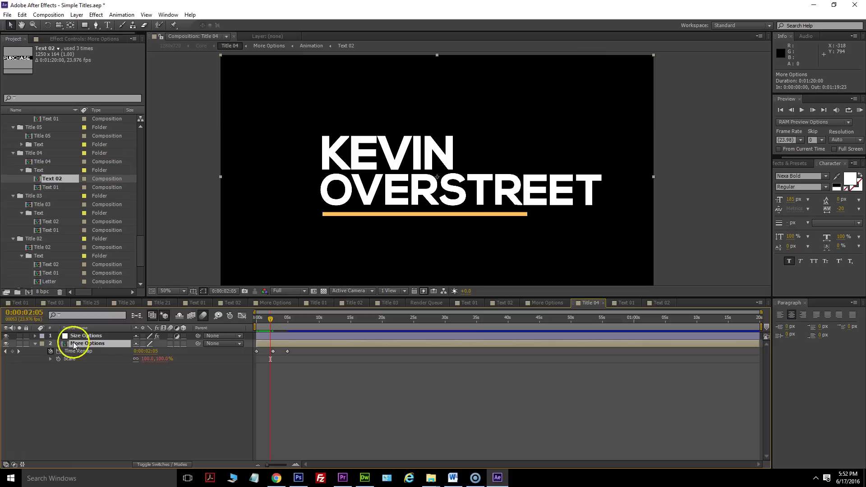
{"action": "double_click", "coordinate": [32, 161]}
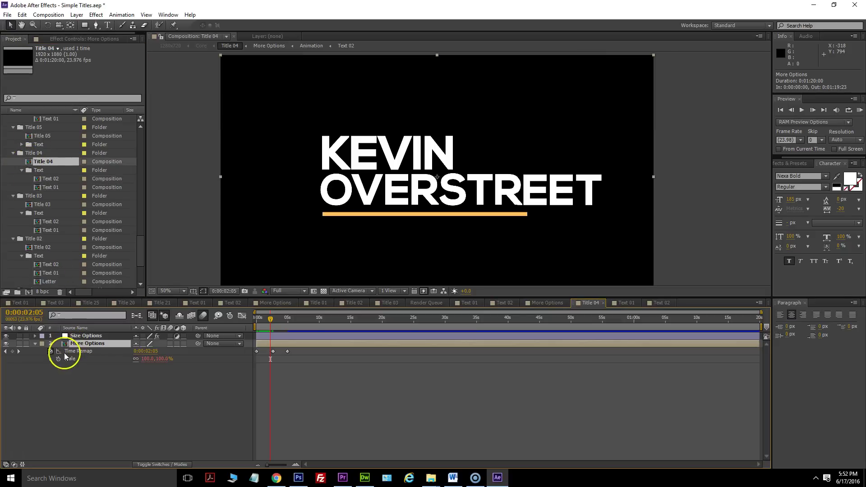
{"action": "double_click", "coordinate": [66, 344]}
{"action": "left_click", "coordinate": [66, 336]}
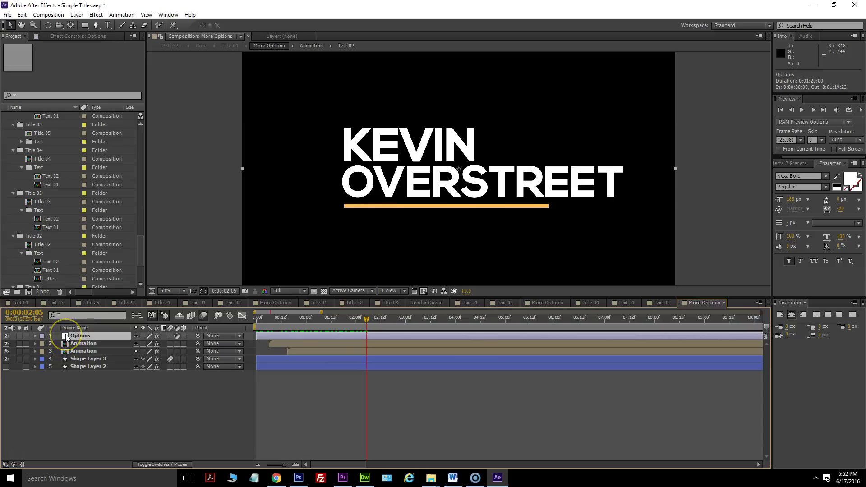
{"action": "key", "text": "F3"}
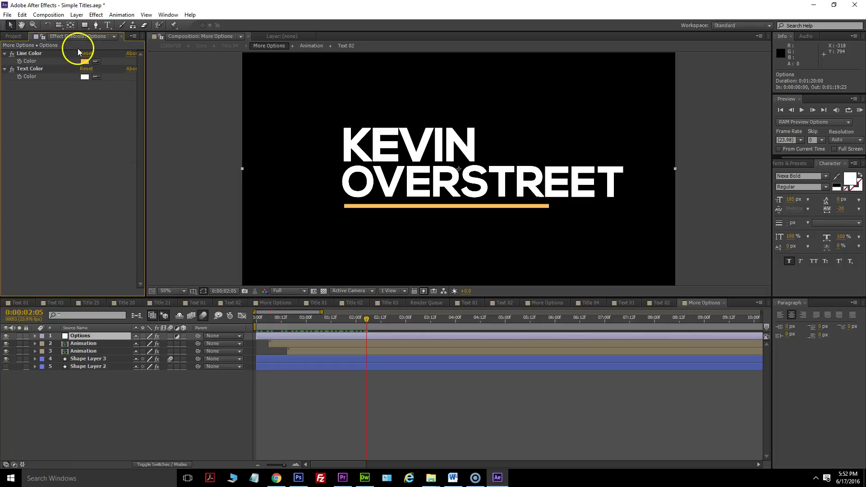
{"action": "key", "text": "F3"}
{"action": "key", "text": "F3"}
{"action": "key", "text": "F3"}
{"action": "key", "text": "F3"}
{"action": "key", "text": "F3"}
{"action": "key", "text": "F3"}
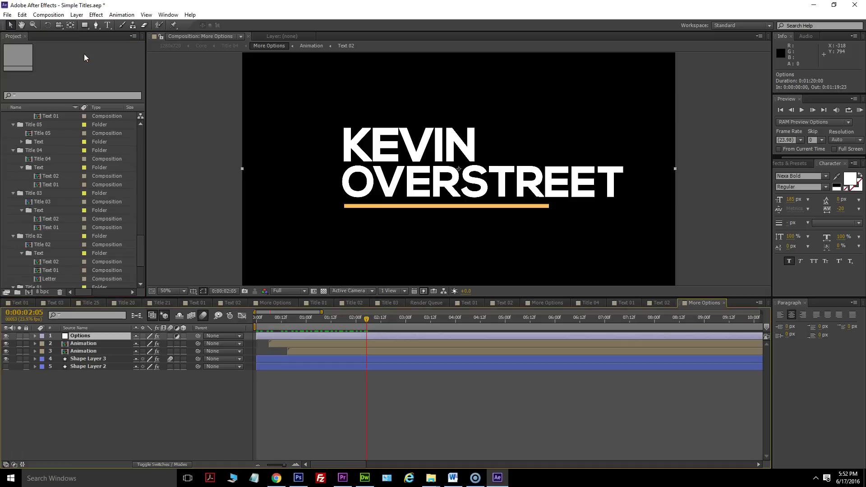
{"action": "key", "text": "F3"}
{"action": "key", "text": "F3"}
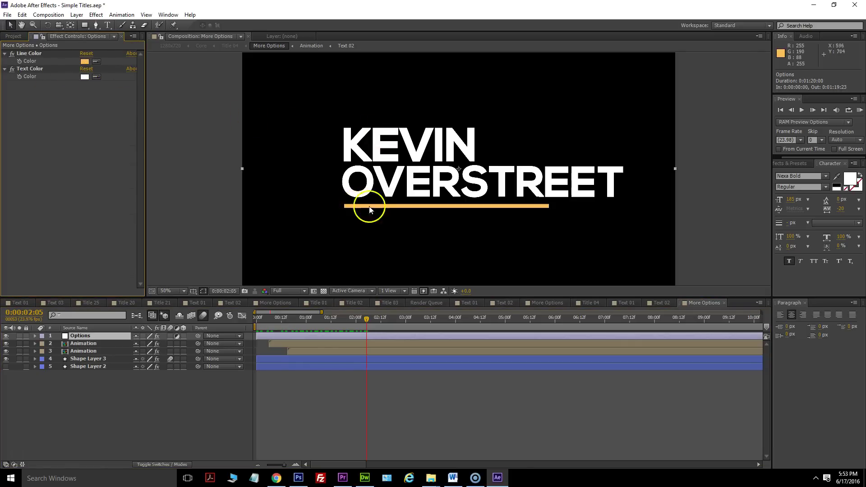
Change Line Color from orange to light blue, then return to Title 04.
{"action": "left_click", "coordinate": [85, 62]}
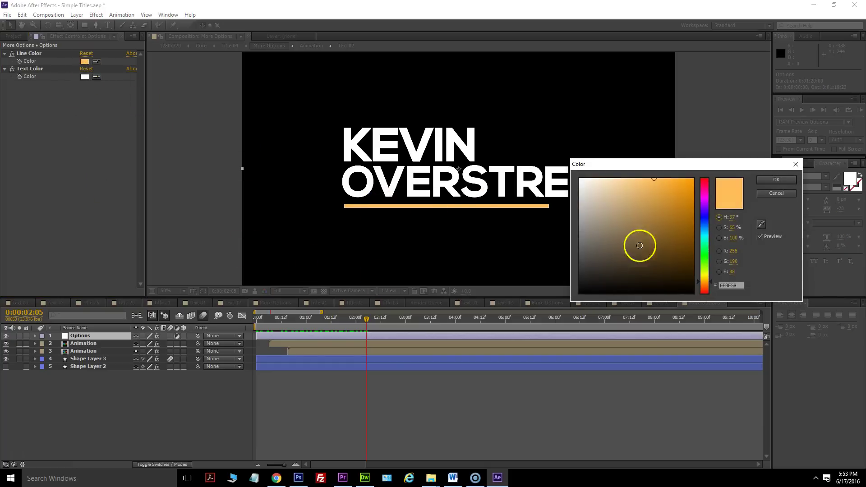
{"action": "left_click_drag", "start_coordinate": [709, 283], "coordinate": [707, 233]}
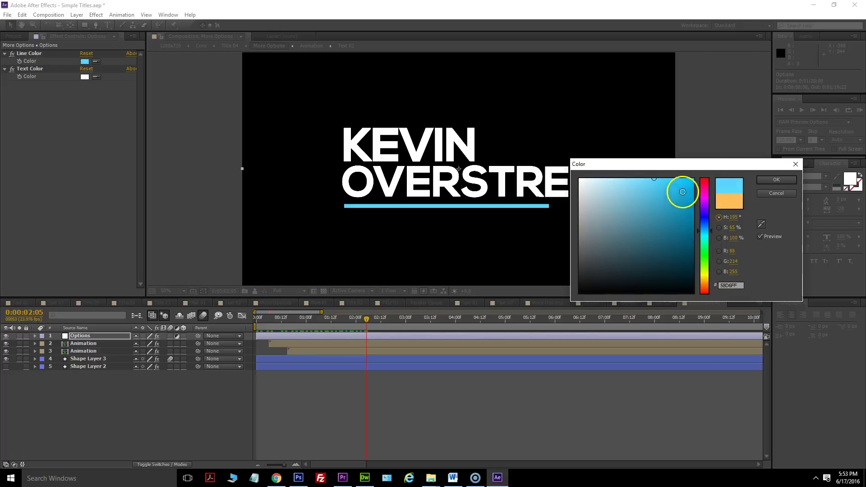
{"action": "left_click", "coordinate": [683, 179]}
{"action": "left_click", "coordinate": [784, 180]}
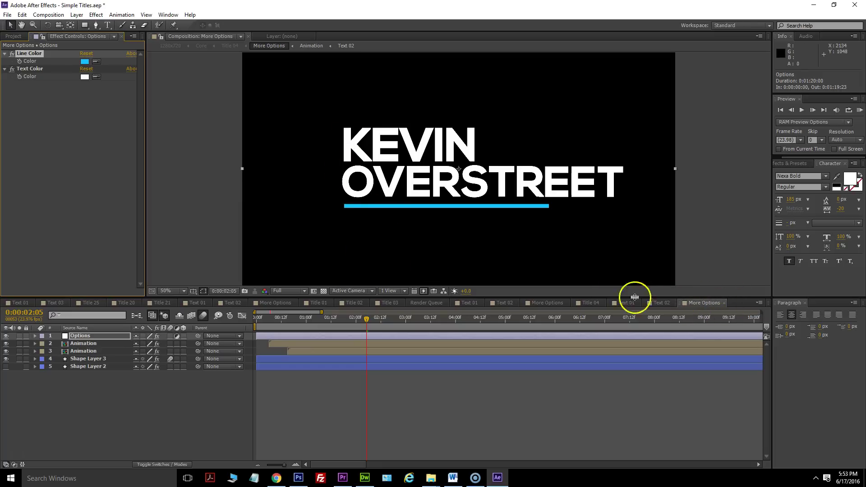
{"action": "left_click", "coordinate": [599, 302]}
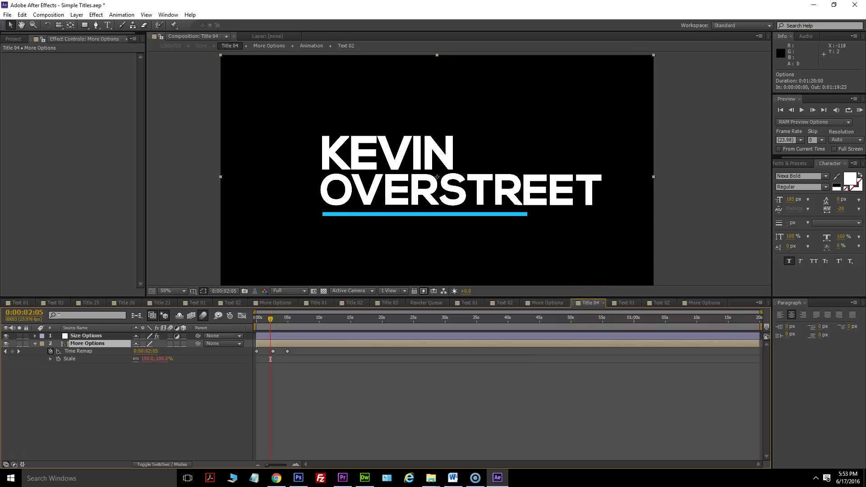
Add the Title 04 composition to the Render Queue and scroll to its entry.
{"action": "left_click", "coordinate": [46, 15]}
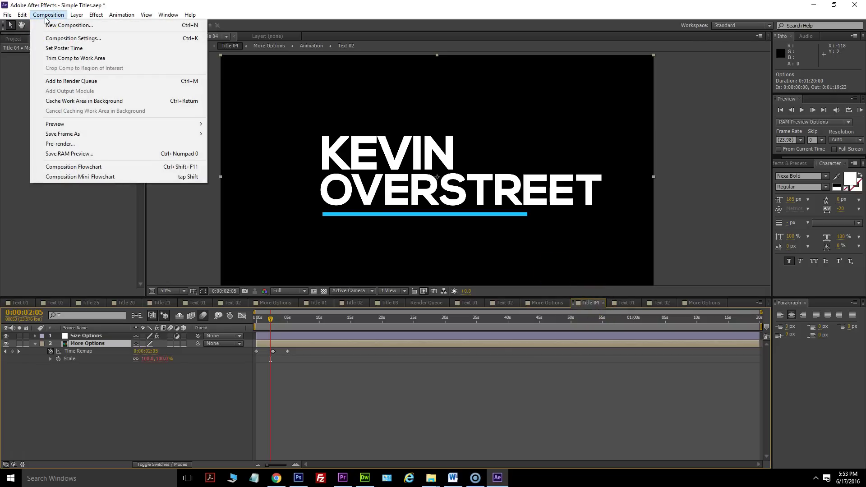
{"action": "left_click", "coordinate": [63, 81]}
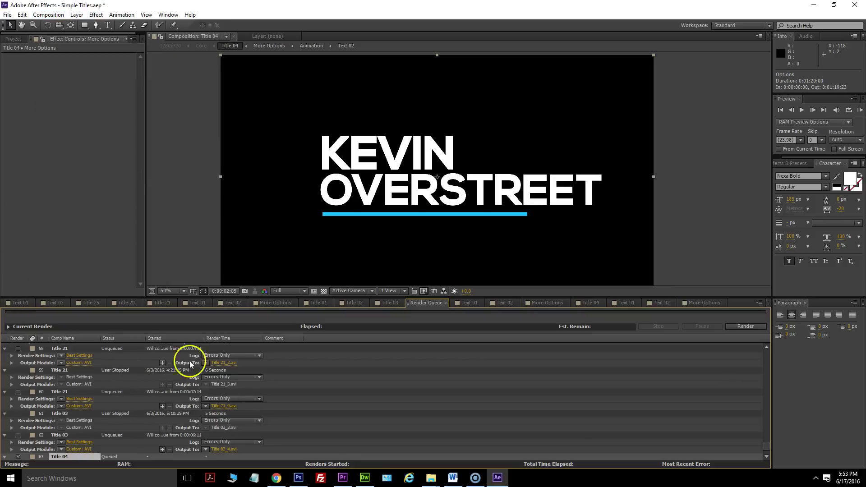
{"action": "scroll", "coordinate": [126, 418], "scroll_direction": "down", "scroll_amount": 1}
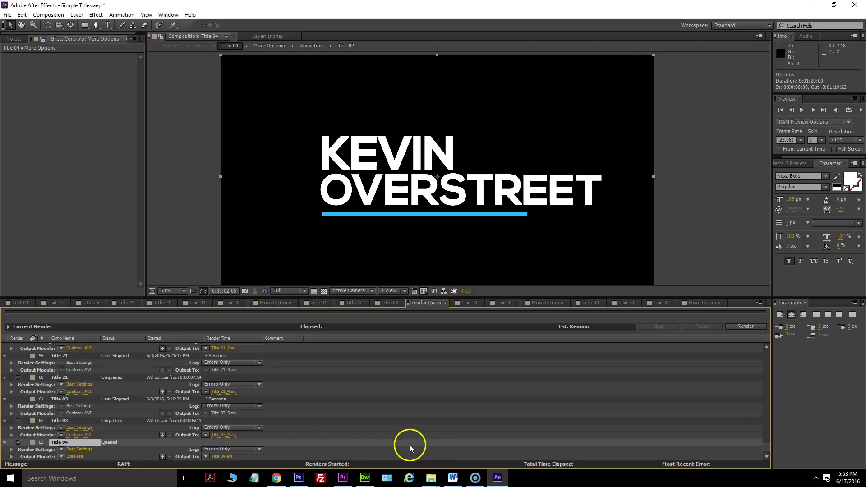
Set Title 04's Lossless output module Channels to RGB + Alpha.
{"action": "left_click", "coordinate": [79, 456]}
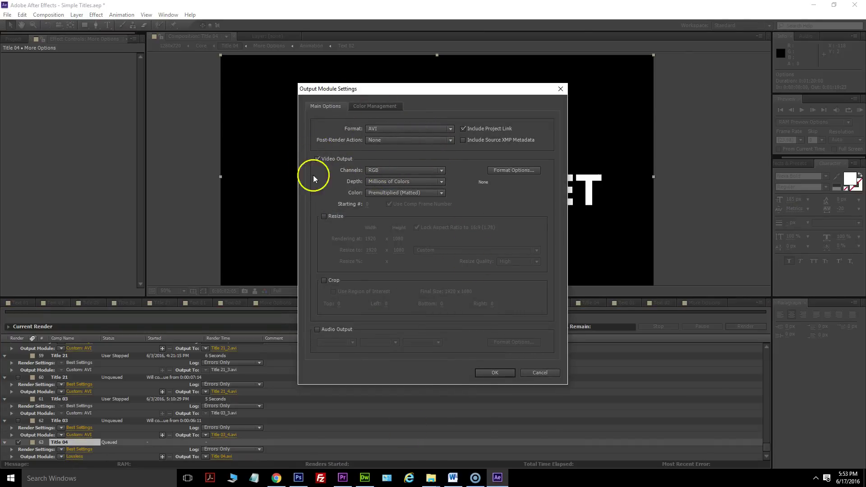
{"action": "left_click", "coordinate": [386, 169]}
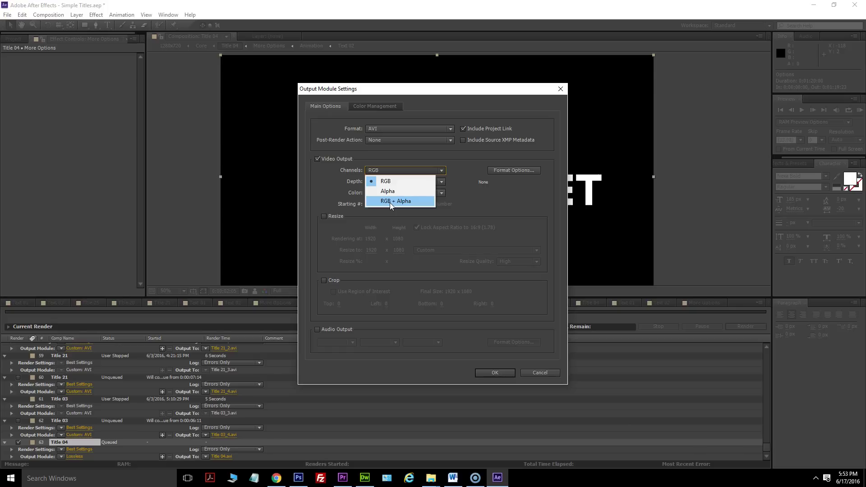
{"action": "left_click", "coordinate": [390, 203]}
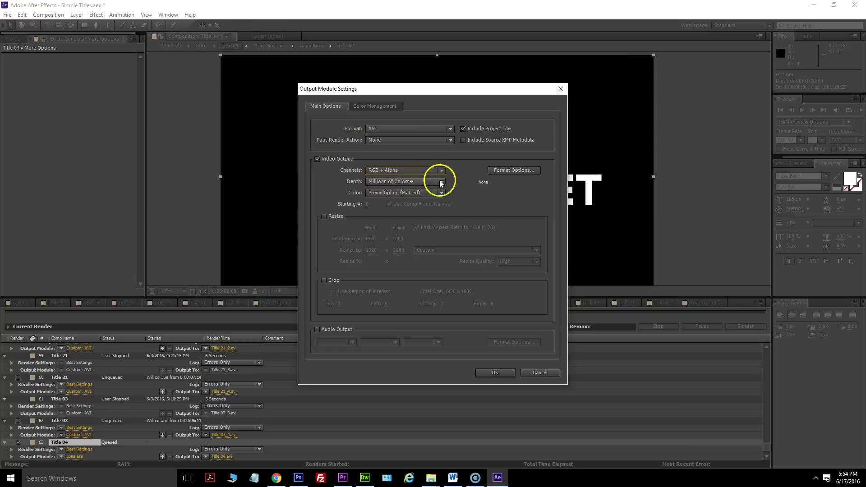
{"action": "left_click", "coordinate": [478, 373]}
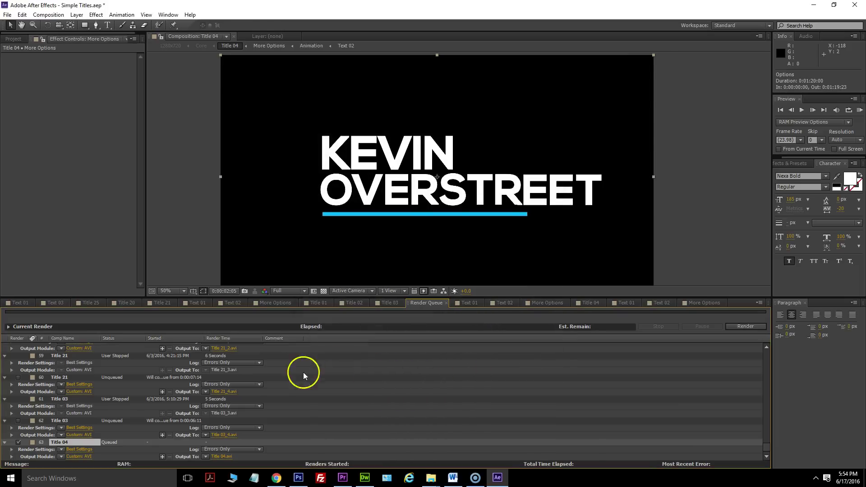
Render Title 04 to KEVIN TITLE.avi and show the desktop with the file.
{"action": "left_click", "coordinate": [220, 457]}
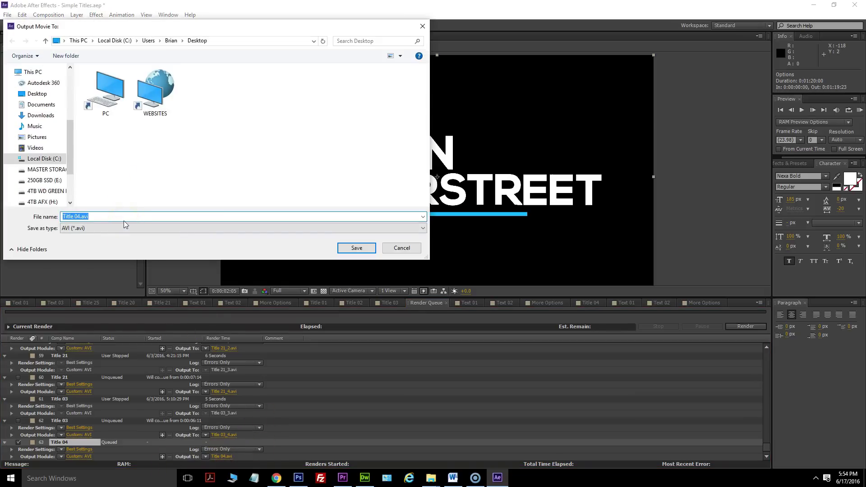
{"action": "type", "text": "KEVIN TITLE"}
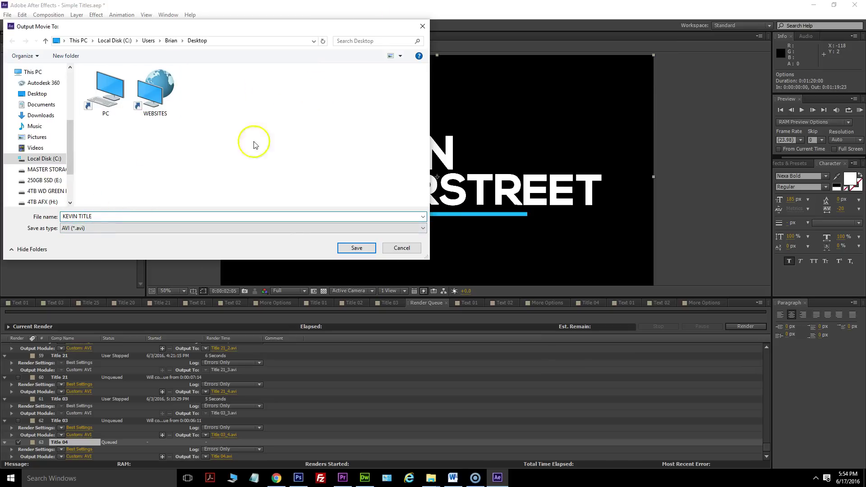
{"action": "left_click", "coordinate": [356, 248]}
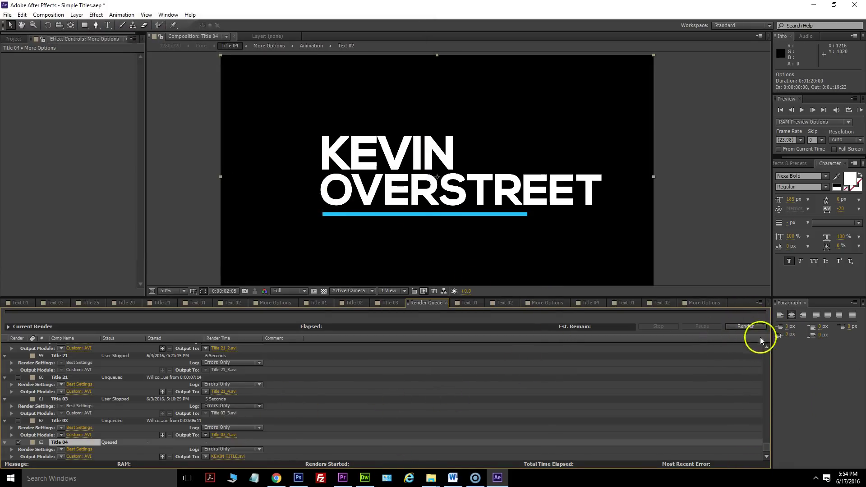
{"action": "left_click", "coordinate": [749, 328]}
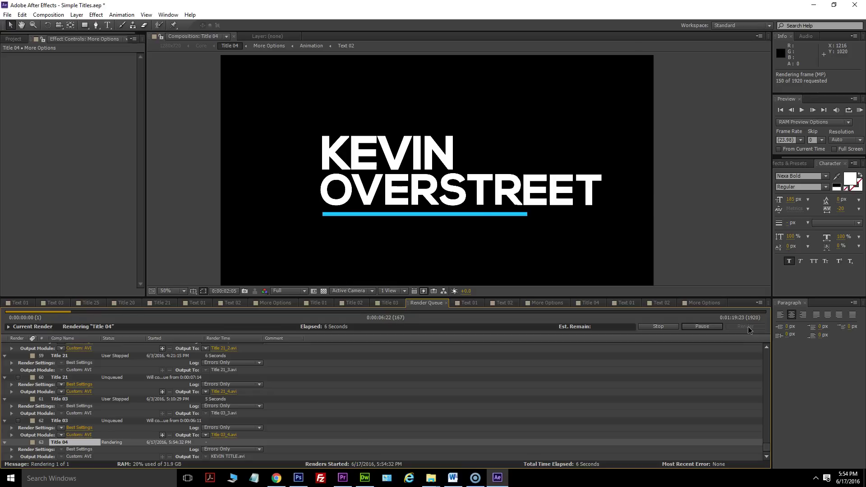
{"action": "key", "text": "super+d"}
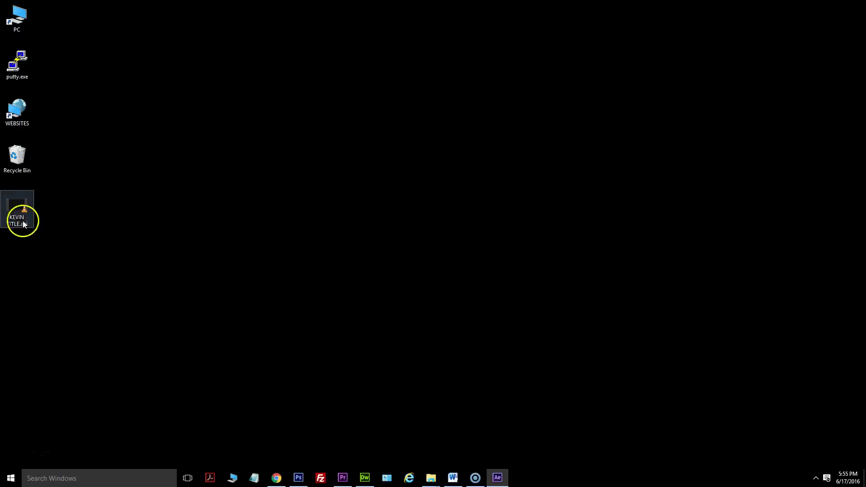
{"action": "left_click", "coordinate": [10, 210]}
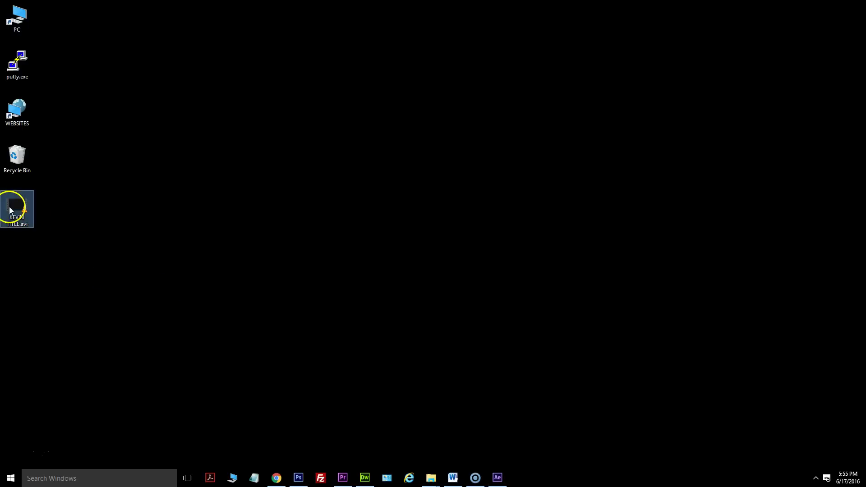
{"action": "double_click", "coordinate": [10, 210]}
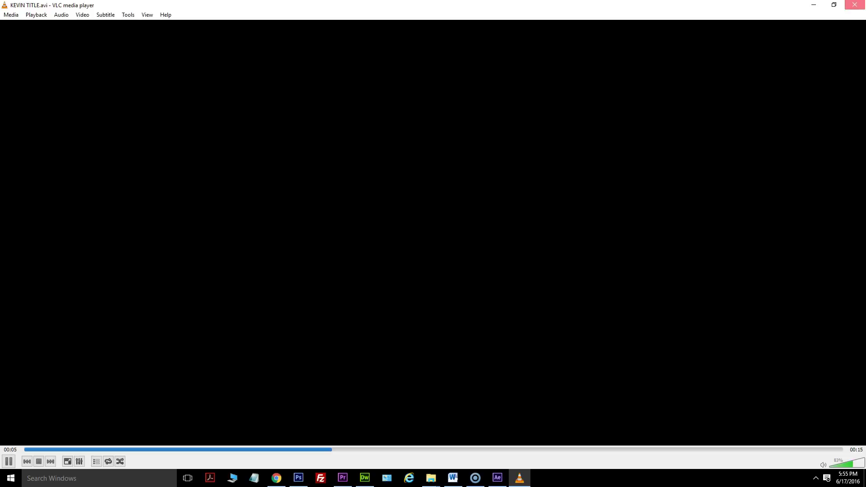
{"action": "left_click", "coordinate": [855, 5]}
{"action": "mouse_move", "coordinate": [431, 478]}
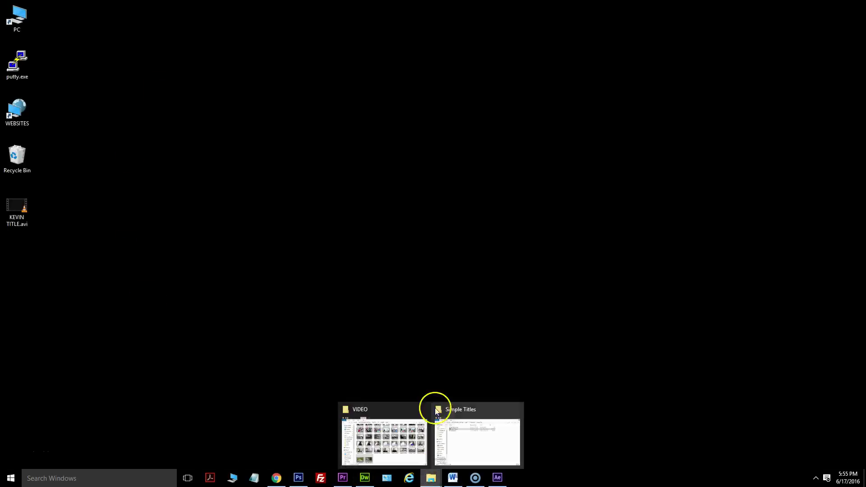
Copy KEVIN TITLE.avi from the desktop into the BABA9 > VIDEO folder.
{"action": "left_click", "coordinate": [345, 417]}
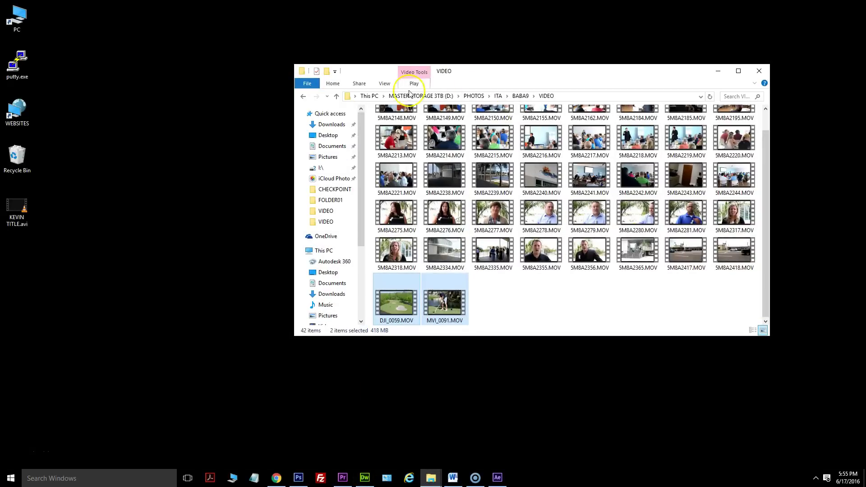
{"action": "left_click", "coordinate": [518, 96]}
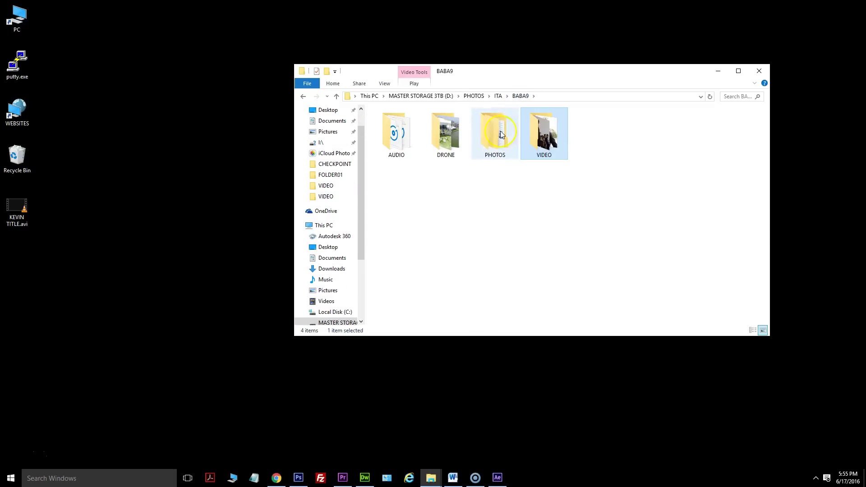
{"action": "double_click", "coordinate": [546, 143]}
{"action": "left_click_drag", "start_coordinate": [18, 215], "coordinate": [432, 305]}
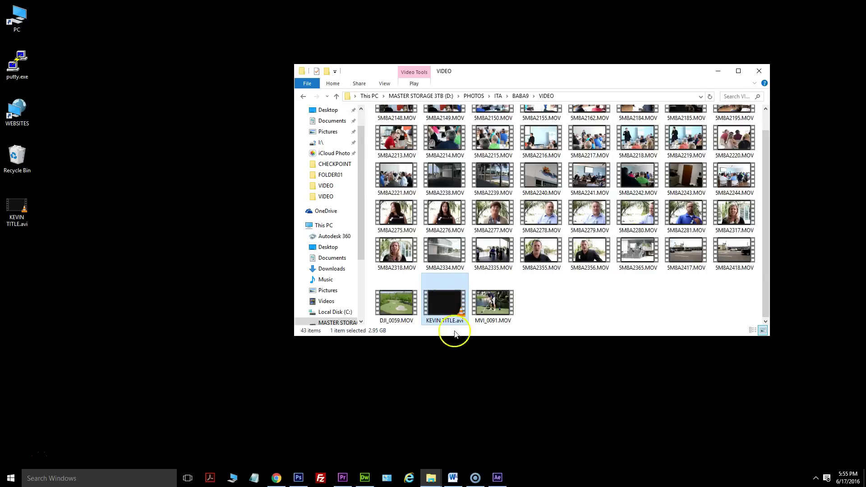
Import KEVIN TITLE.avi into the Premiere Pro Project panel.
{"action": "left_click_drag", "start_coordinate": [444, 299], "coordinate": [454, 399]}
{"action": "left_click_drag", "start_coordinate": [342, 482], "coordinate": [203, 417]}
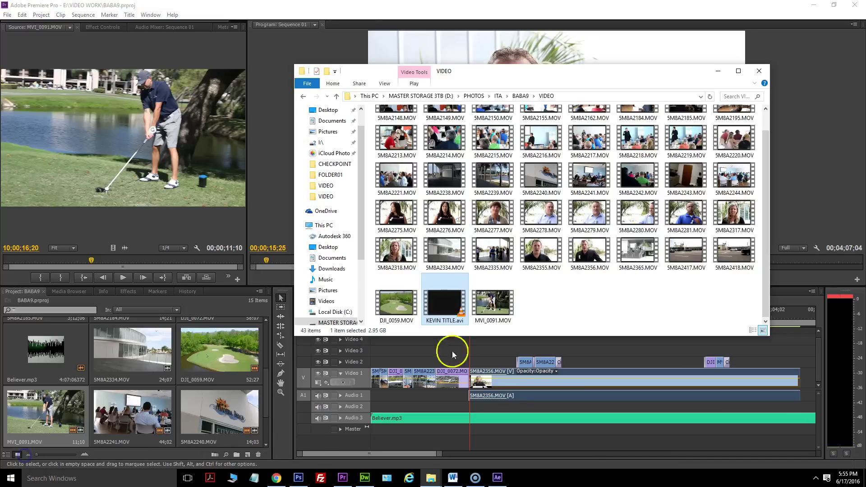
{"action": "left_click_drag", "start_coordinate": [447, 305], "coordinate": [88, 348]}
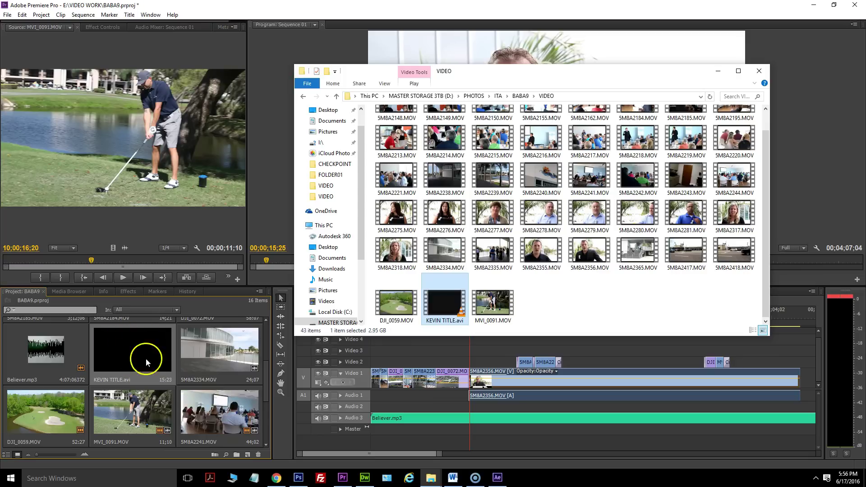
Play the interview in Premiere to set the playhead just past 15 seconds.
{"action": "left_click", "coordinate": [217, 307]}
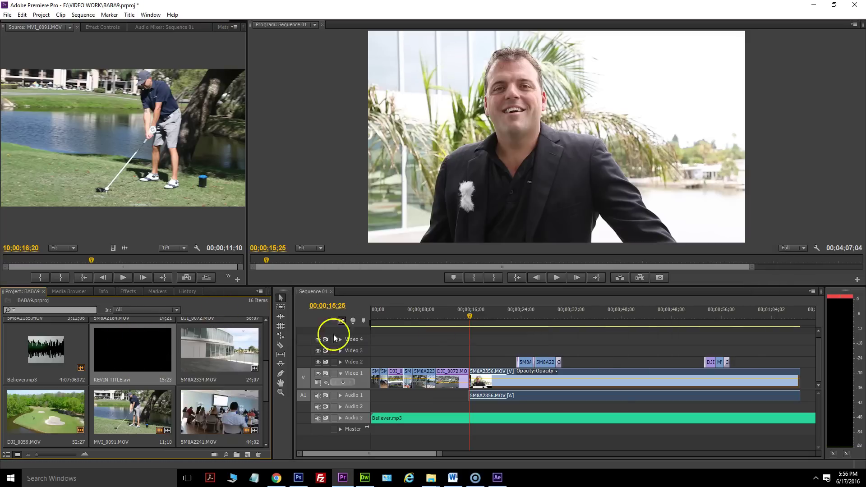
{"action": "left_click", "coordinate": [469, 316]}
{"action": "left_click", "coordinate": [556, 278]}
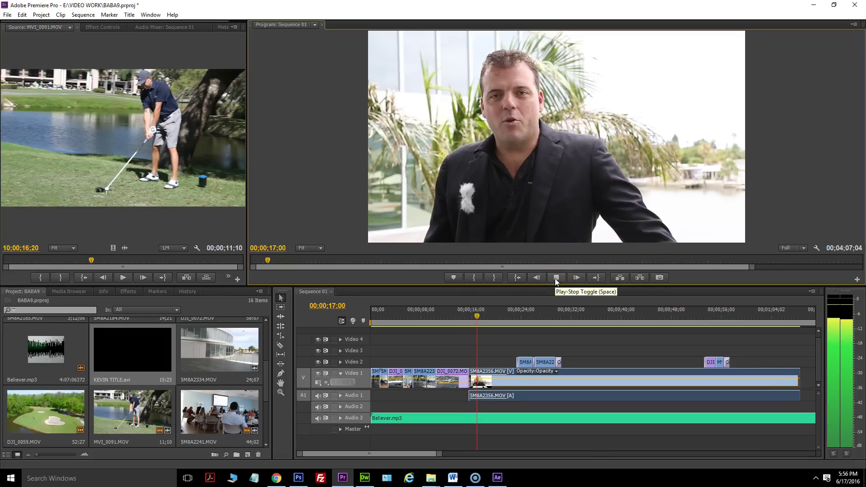
{"action": "left_click", "coordinate": [556, 278]}
{"action": "left_click_drag", "start_coordinate": [481, 318], "coordinate": [478, 316]}
Place KEVIN TITLE.avi on Video 3, trim it to end near 20 seconds, and play it back.
{"action": "left_click", "coordinate": [150, 376]}
{"action": "left_click_drag", "start_coordinate": [150, 376], "coordinate": [478, 352]}
{"action": "left_click_drag", "start_coordinate": [574, 346], "coordinate": [498, 347]}
{"action": "left_click", "coordinate": [478, 316]}
{"action": "left_click", "coordinate": [557, 278]}
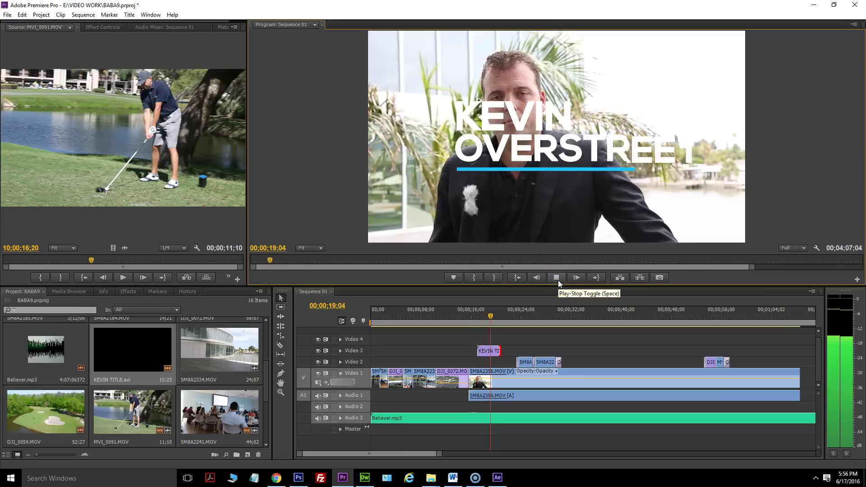
{"action": "left_click", "coordinate": [559, 281]}
{"action": "left_click", "coordinate": [520, 125]}
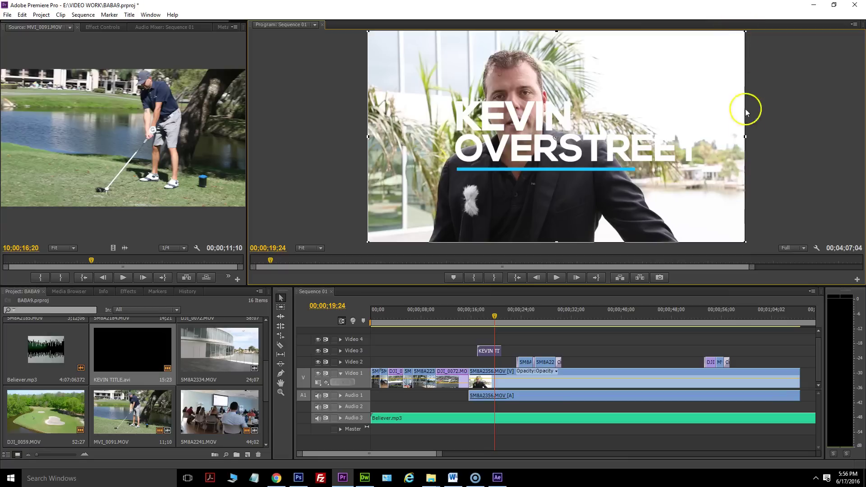
{"action": "left_click_drag", "start_coordinate": [643, 142], "coordinate": [646, 174]}
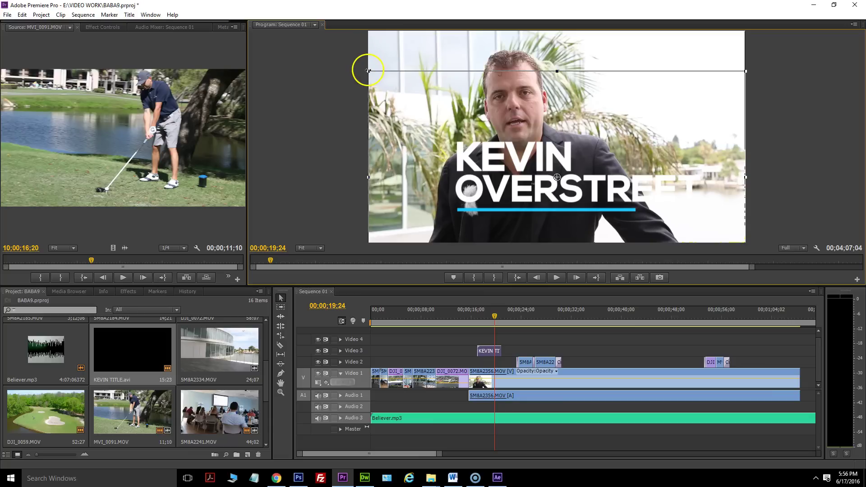
{"action": "left_click_drag", "start_coordinate": [368, 70], "coordinate": [412, 116]}
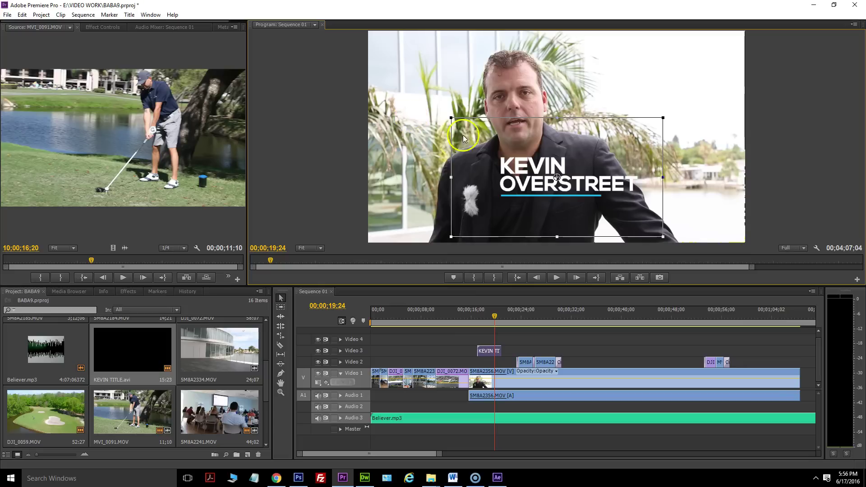
{"action": "left_click_drag", "start_coordinate": [508, 164], "coordinate": [477, 198]}
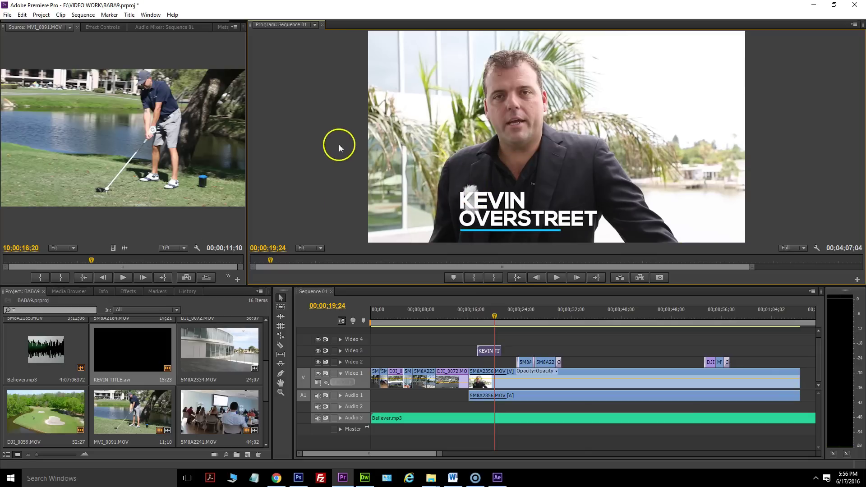
{"action": "left_click_drag", "start_coordinate": [483, 318], "coordinate": [470, 318]}
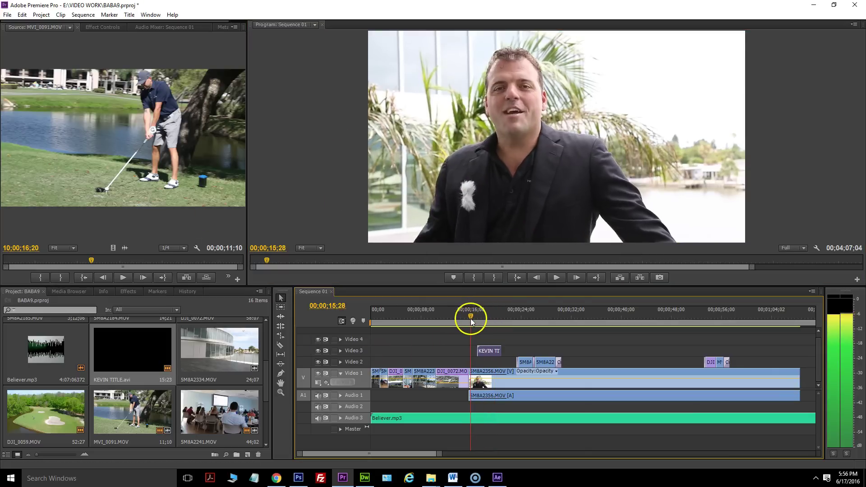
Slide the KEVIN TITLE clip earlier so it starts at the playhead near 16;14.
{"action": "left_click", "coordinate": [557, 278]}
{"action": "left_click", "coordinate": [561, 278]}
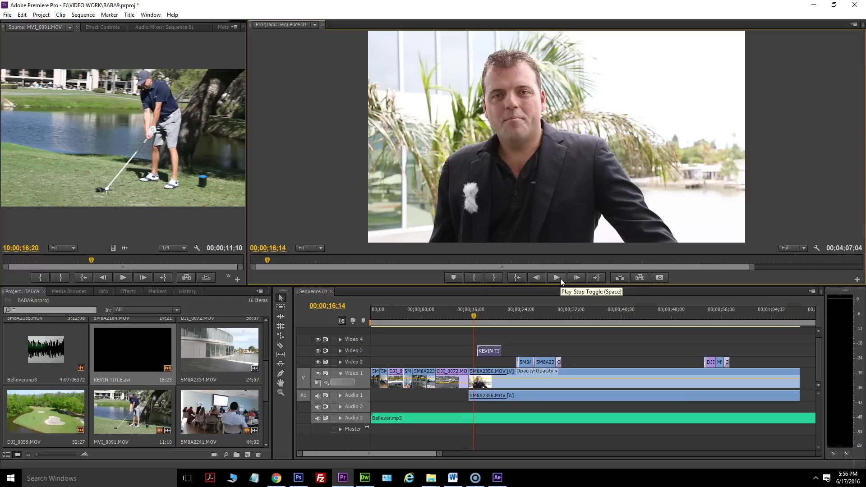
{"action": "left_click_drag", "start_coordinate": [489, 352], "coordinate": [485, 353]}
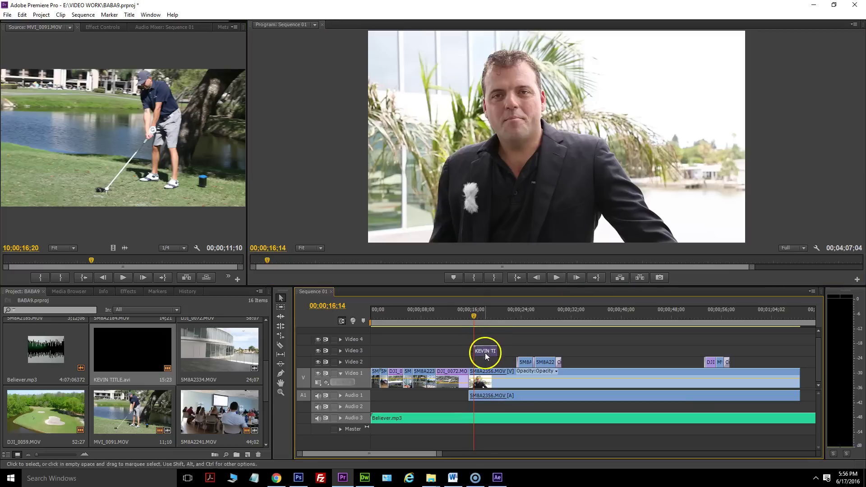
{"action": "left_click", "coordinate": [472, 319]}
Lengthen the KEVIN TITLE clip's end and check its exit animation around 20;07.
{"action": "left_click", "coordinate": [558, 278]}
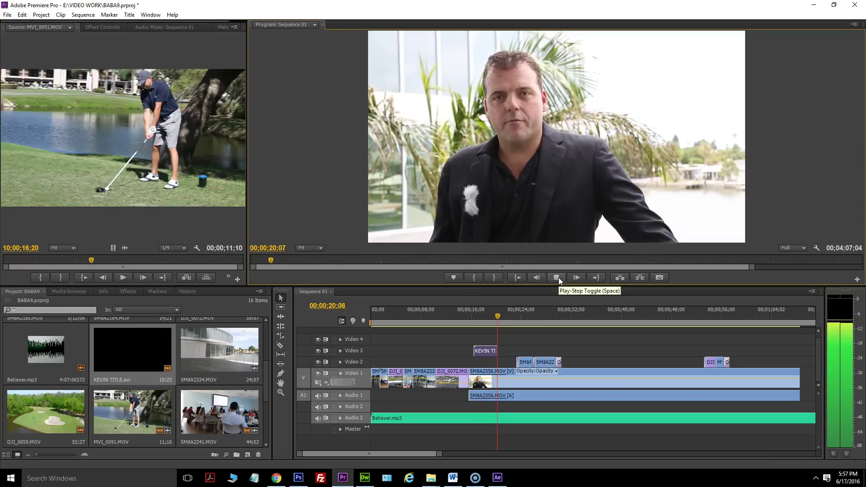
{"action": "left_click", "coordinate": [558, 278]}
{"action": "left_click_drag", "start_coordinate": [493, 346], "coordinate": [502, 349]}
{"action": "left_click", "coordinate": [498, 317]}
{"action": "left_click_drag", "start_coordinate": [498, 318], "coordinate": [504, 324]}
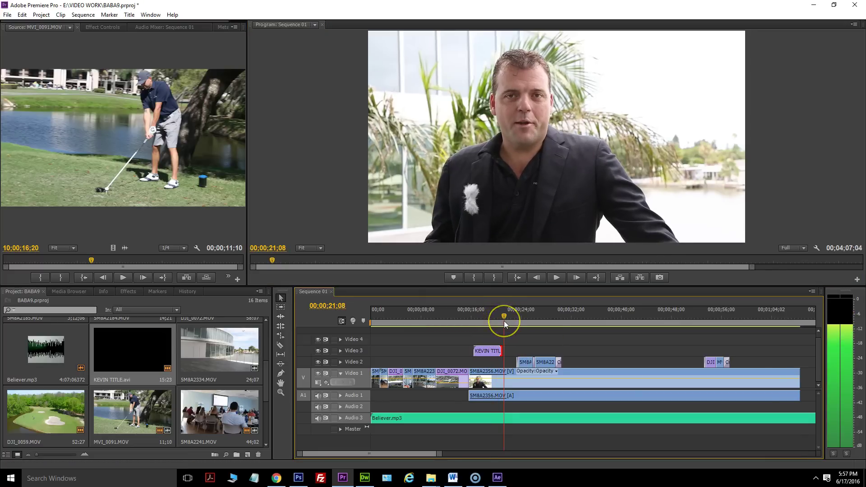
Play the lower-third over the interview from the aerial shot to 00;00;27;29.
{"action": "left_click", "coordinate": [470, 319]}
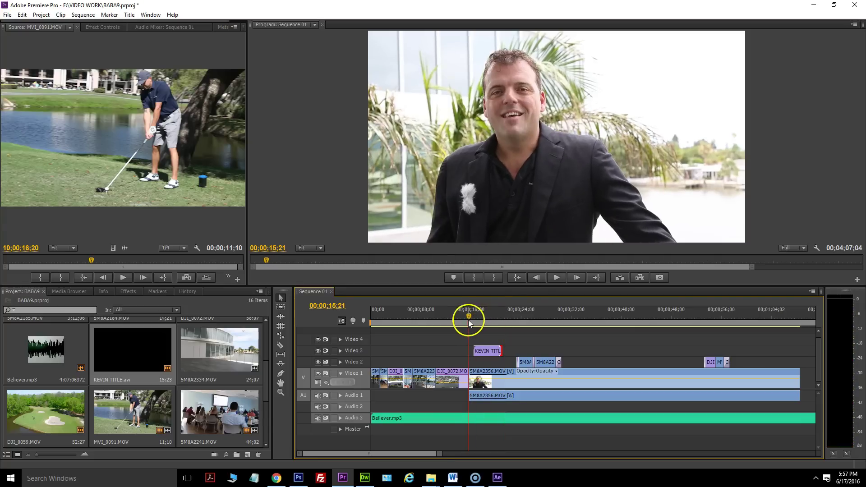
{"action": "left_click_drag", "start_coordinate": [473, 309], "coordinate": [469, 313]}
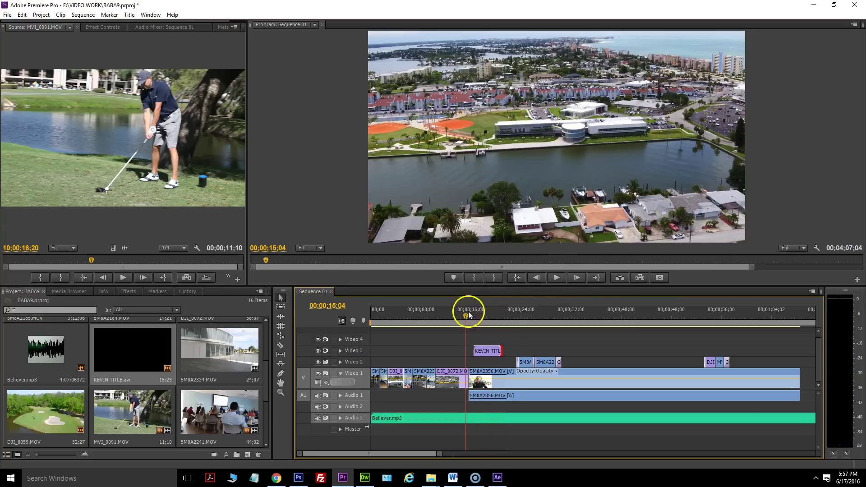
{"action": "left_click", "coordinate": [559, 277]}
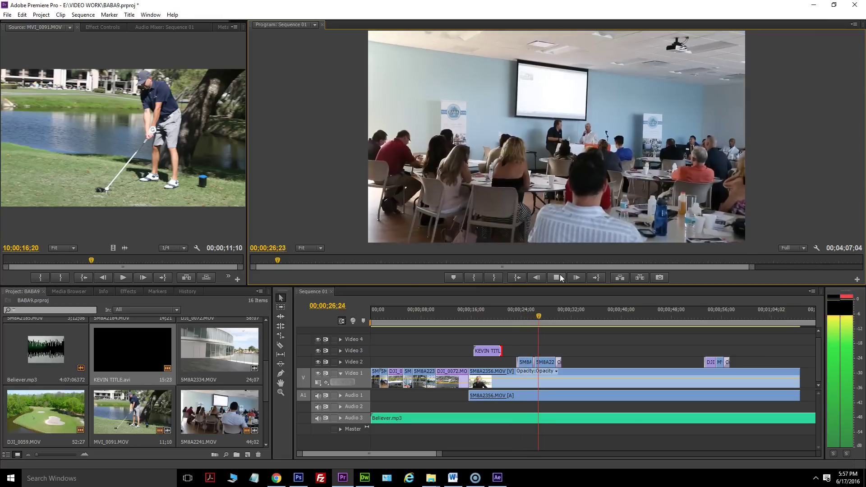
{"action": "left_click", "coordinate": [547, 334]}
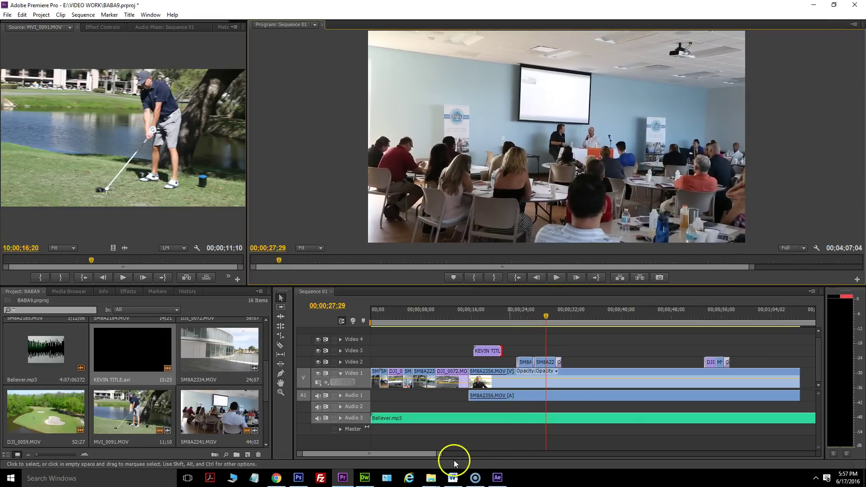
Zoom into the timeline at the City Hall shot and move 5M8A2240.MOV from Video 2 to Video 3.
{"action": "scroll", "coordinate": [445, 456], "scroll_direction": "up", "scroll_amount": 1}
{"action": "scroll", "coordinate": [458, 451], "scroll_direction": "up", "scroll_amount": 4}
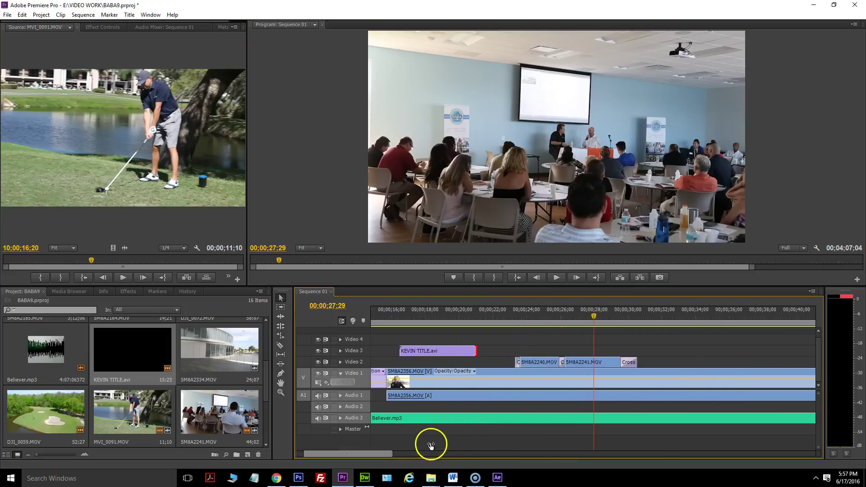
{"action": "left_click", "coordinate": [550, 319]}
{"action": "left_click_drag", "start_coordinate": [551, 322], "coordinate": [529, 322]}
{"action": "left_click", "coordinate": [495, 364]}
{"action": "left_click_drag", "start_coordinate": [503, 363], "coordinate": [501, 352]}
Shift 5M8A2241.MOV ten frames earlier, then play the sequence to 00;01;02;26.
{"action": "left_click_drag", "start_coordinate": [568, 361], "coordinate": [555, 364]}
{"action": "left_click_drag", "start_coordinate": [531, 320], "coordinate": [548, 318]}
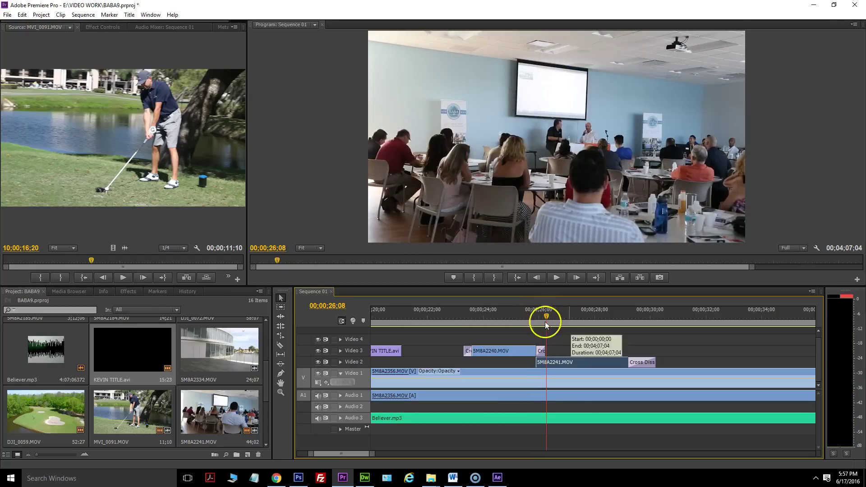
{"action": "left_click_drag", "start_coordinate": [374, 458], "coordinate": [435, 455]}
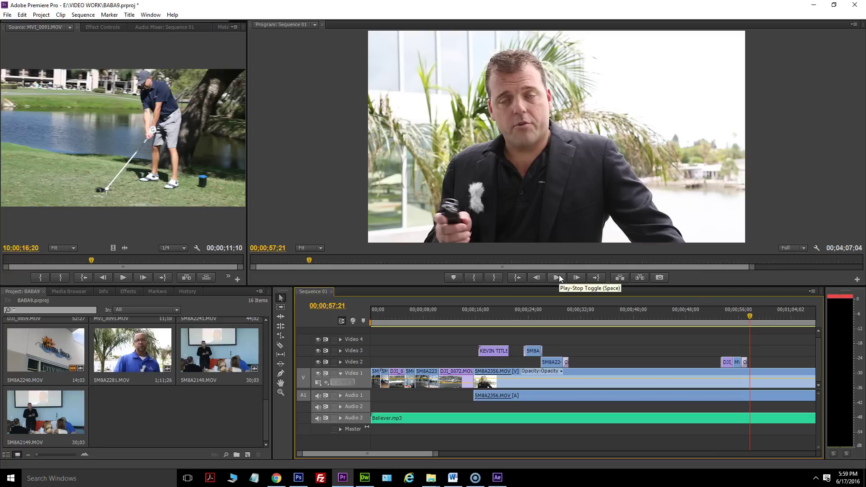
{"action": "left_click", "coordinate": [558, 277]}
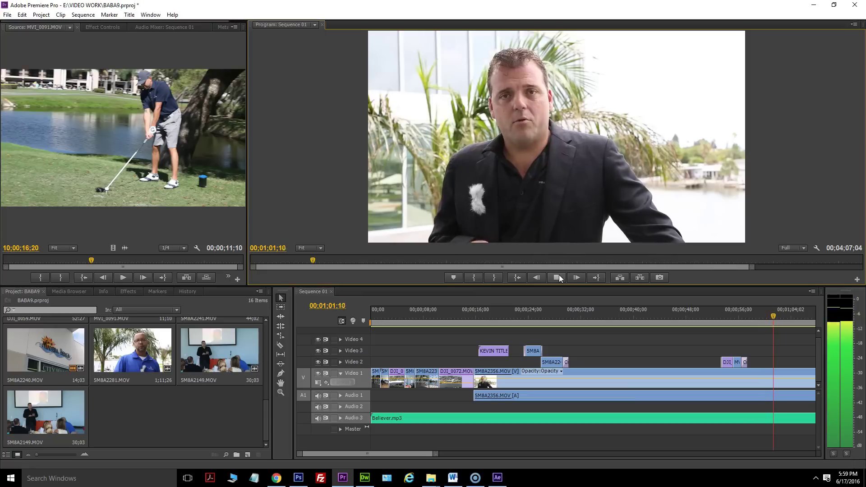
{"action": "left_click", "coordinate": [555, 280]}
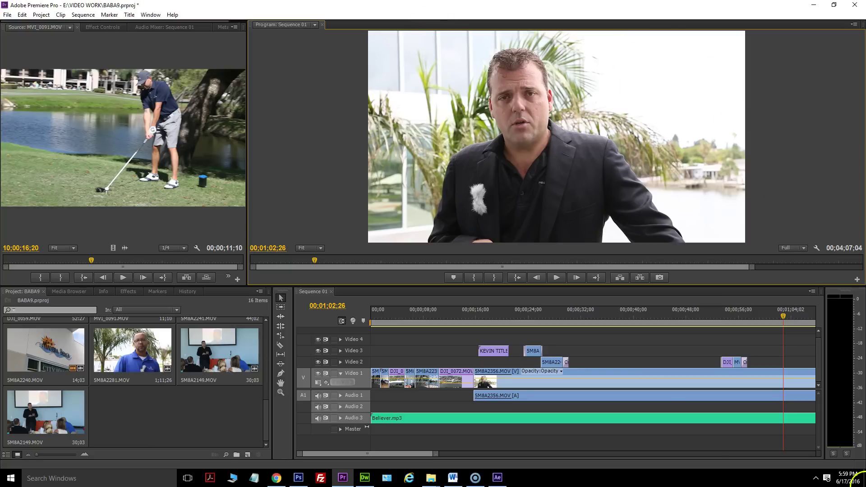
Copy grate_logo.png from the desktop into the VIDEO folder and import it into the Premiere project.
{"action": "left_click", "coordinate": [863, 482]}
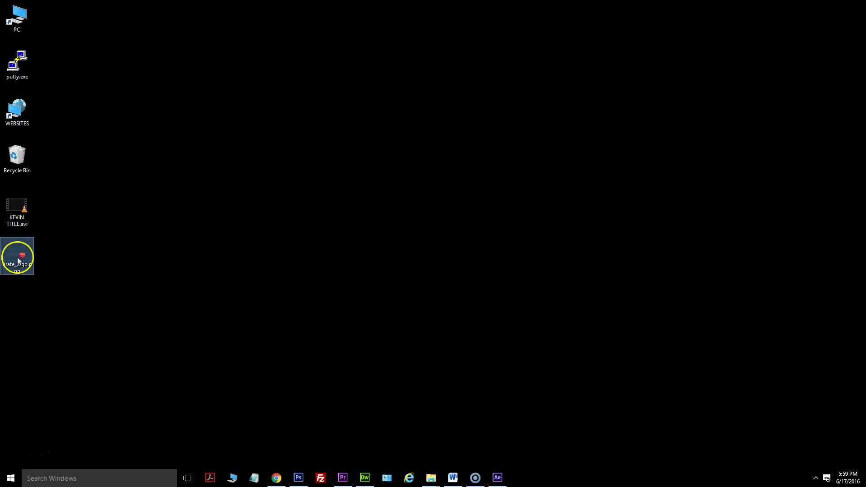
{"action": "mouse_move", "coordinate": [429, 477]}
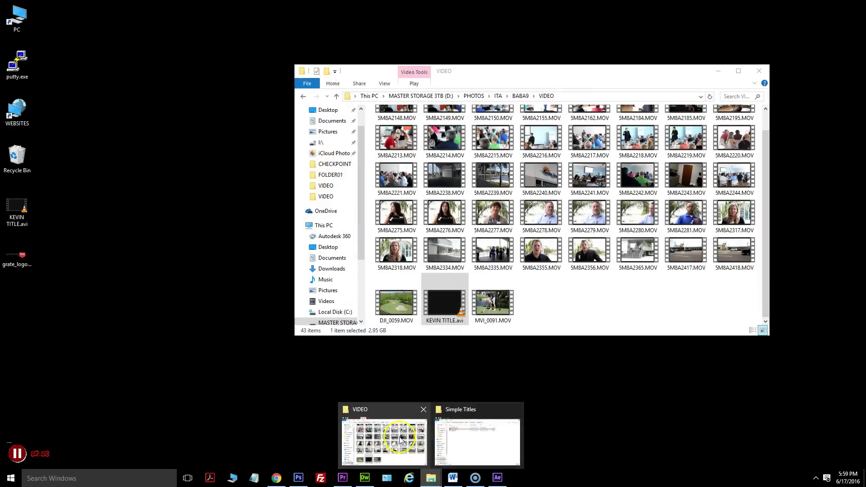
{"action": "left_click", "coordinate": [383, 440]}
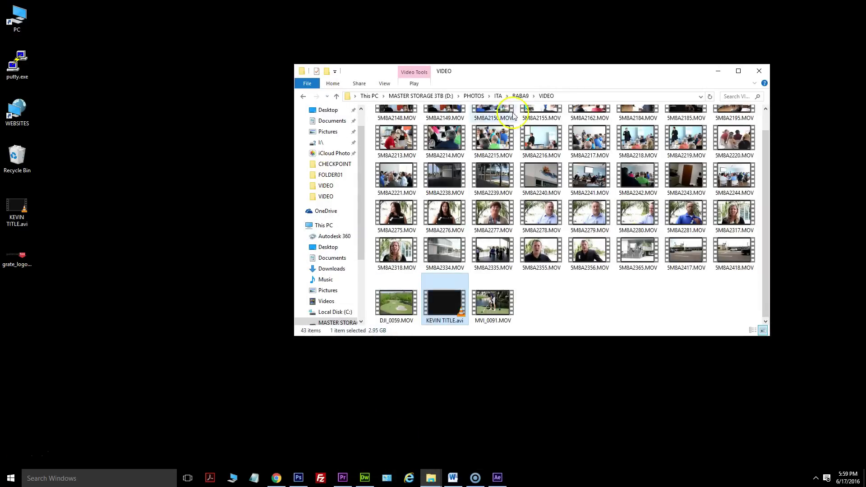
{"action": "left_click_drag", "start_coordinate": [16, 254], "coordinate": [539, 310]}
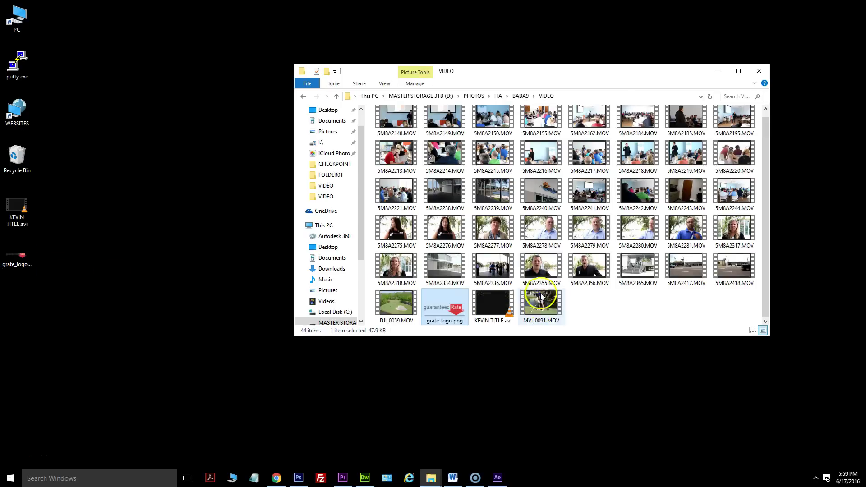
{"action": "left_click_drag", "start_coordinate": [445, 306], "coordinate": [104, 369]}
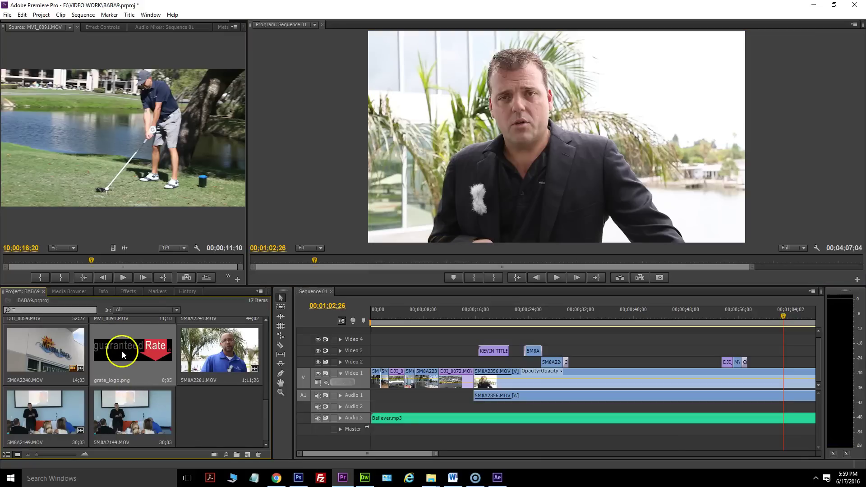
Place grate_logo.png on Video 3 at the playhead, shrunk into the frame's top-right corner.
{"action": "left_click_drag", "start_coordinate": [122, 353], "coordinate": [799, 350]}
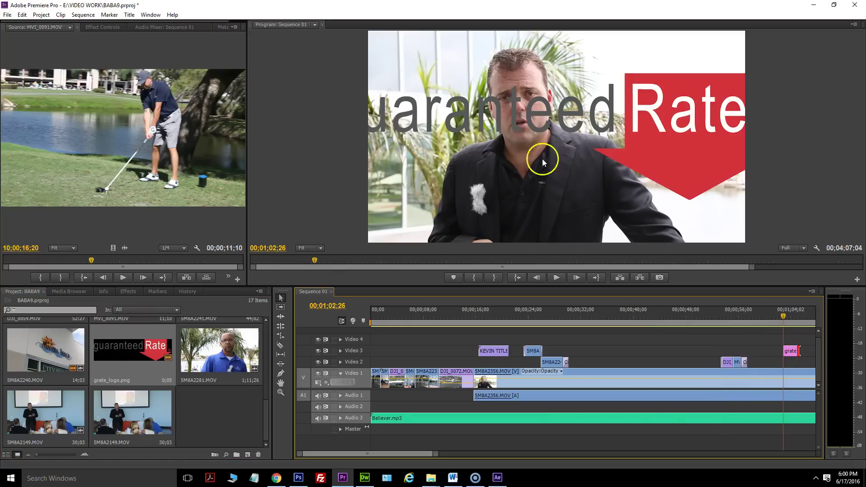
{"action": "double_click", "coordinate": [669, 138]}
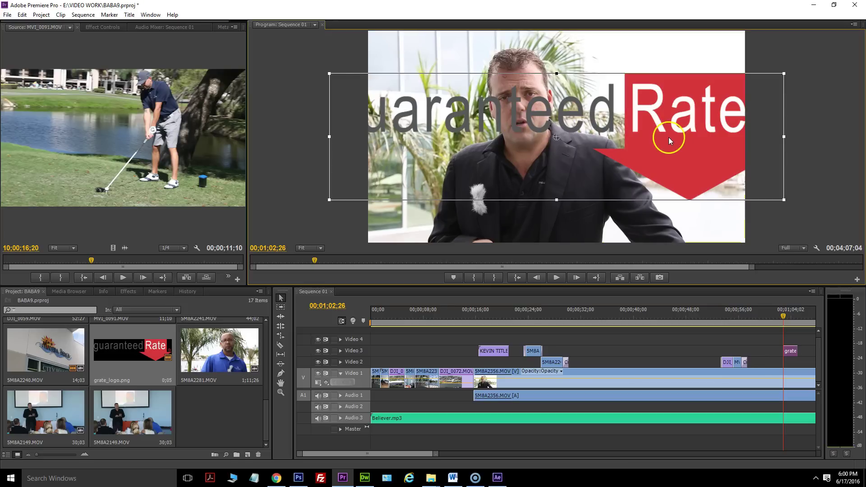
{"action": "left_click_drag", "start_coordinate": [329, 73], "coordinate": [689, 57]}
{"action": "left_click_drag", "start_coordinate": [636, 61], "coordinate": [634, 62]}
{"action": "left_click", "coordinate": [771, 100]}
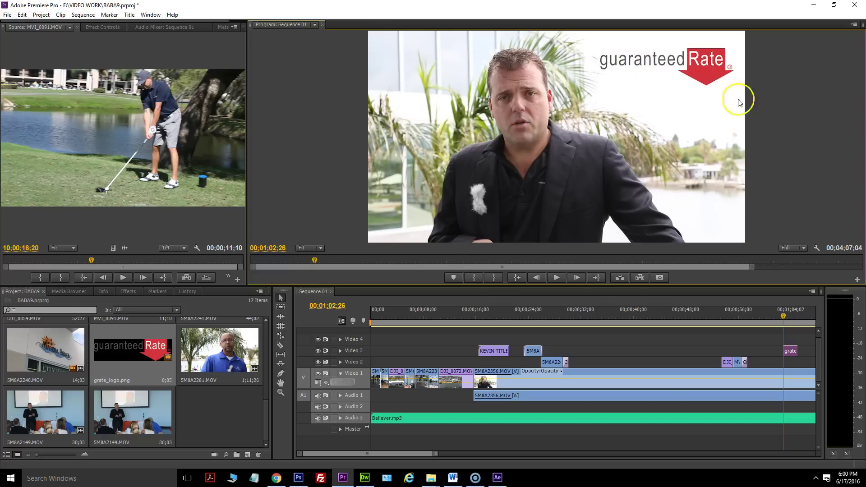
{"action": "left_click_drag", "start_coordinate": [436, 456], "coordinate": [487, 458]}
{"action": "left_click", "coordinate": [128, 292]}
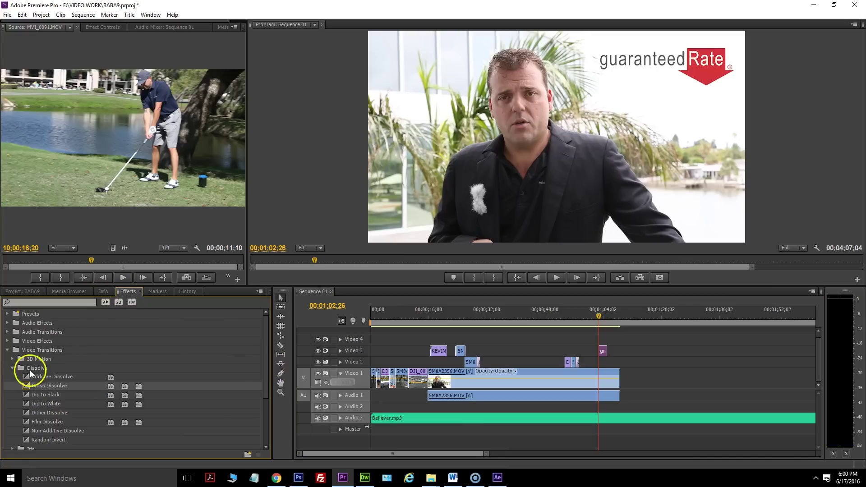
Add Cross Dissolve transitions to both ends of the logo clip and shorten one fade.
{"action": "left_click_drag", "start_coordinate": [32, 391], "coordinate": [642, 376]}
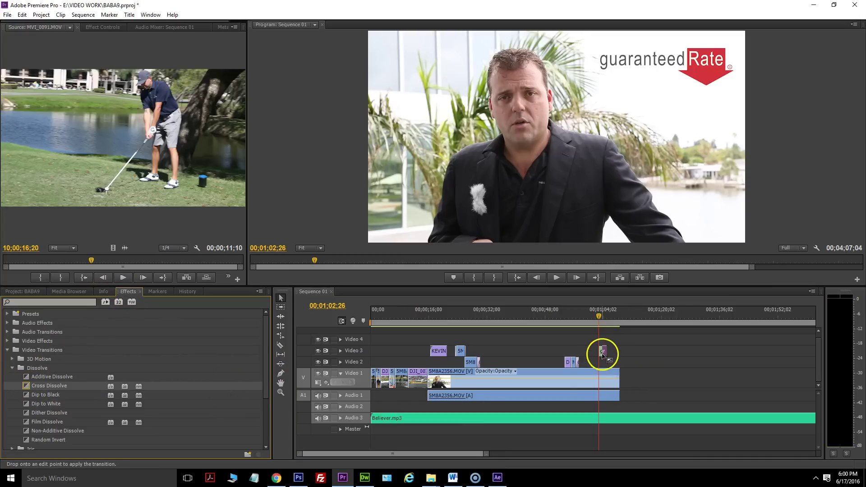
{"action": "left_click_drag", "start_coordinate": [603, 355], "coordinate": [603, 355]}
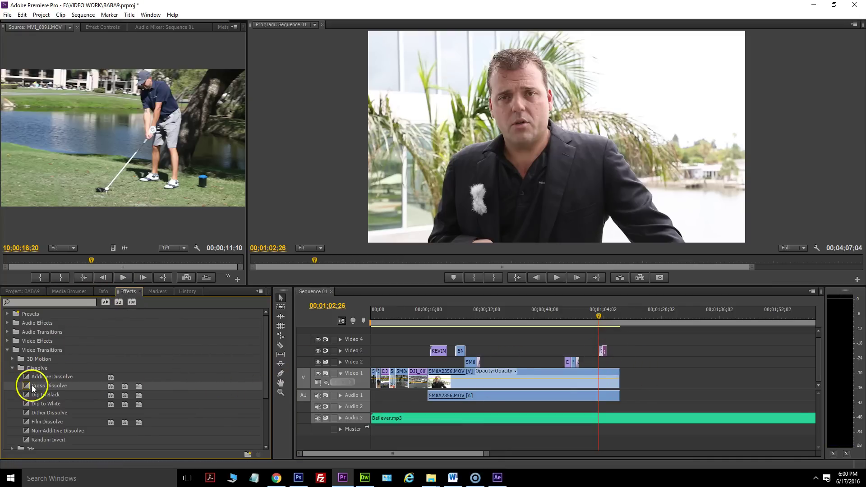
{"action": "left_click_drag", "start_coordinate": [32, 388], "coordinate": [606, 351]}
{"action": "left_click_drag", "start_coordinate": [486, 454], "coordinate": [429, 447]}
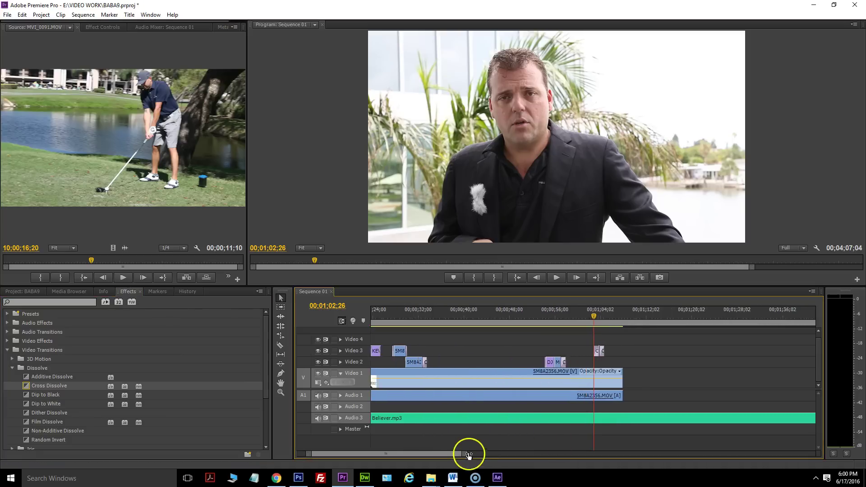
{"action": "key", "text": "equal"}
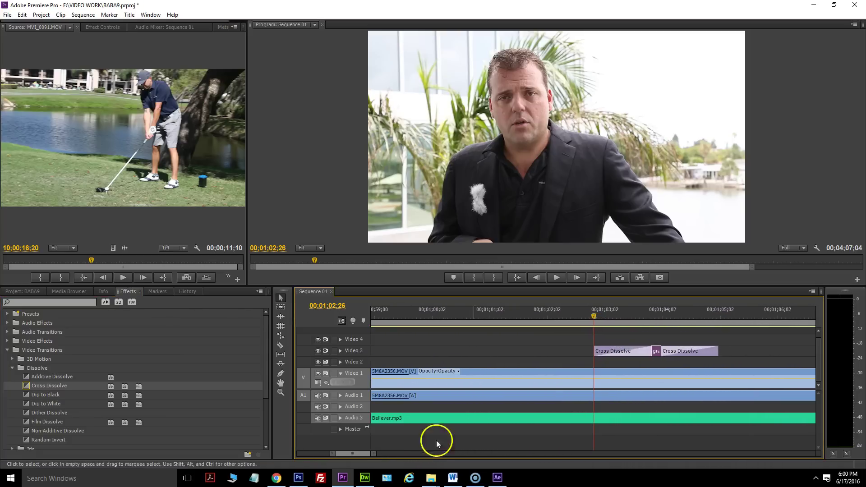
{"action": "left_click_drag", "start_coordinate": [650, 350], "coordinate": [706, 349]}
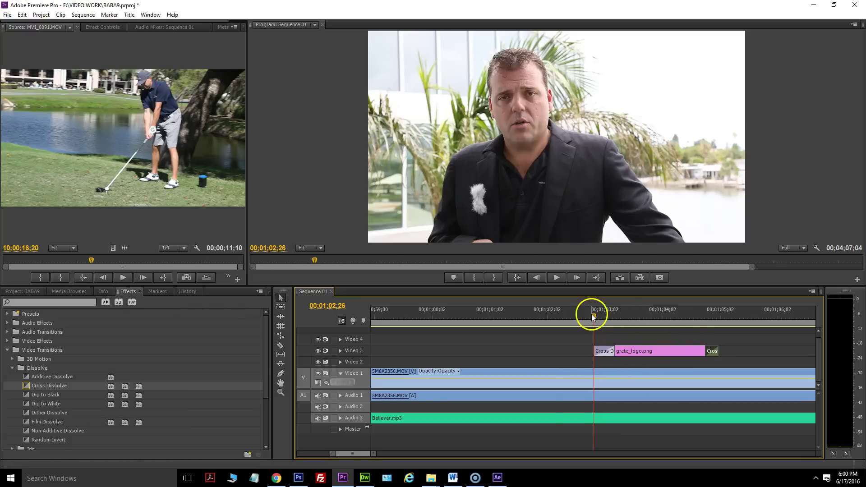
Preview from 00;00;59;18, slide the logo clip earlier on Video 3, and replay the fade.
{"action": "left_click_drag", "start_coordinate": [593, 317], "coordinate": [409, 316]}
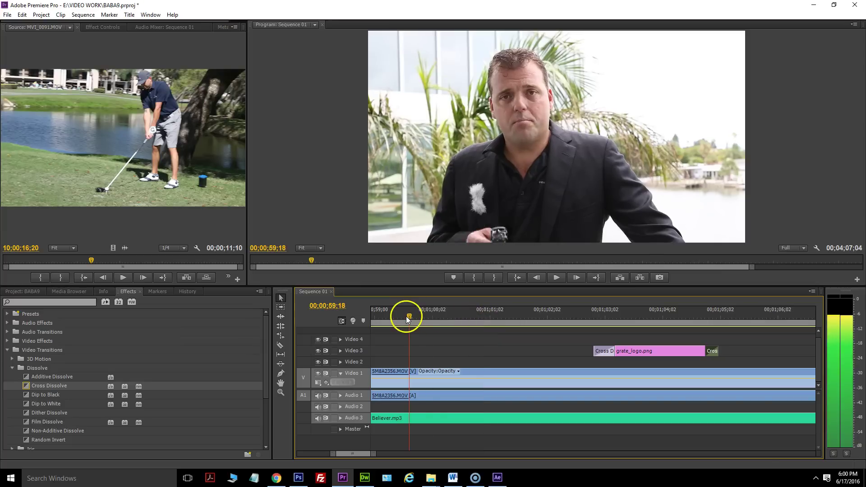
{"action": "left_click", "coordinate": [557, 278]}
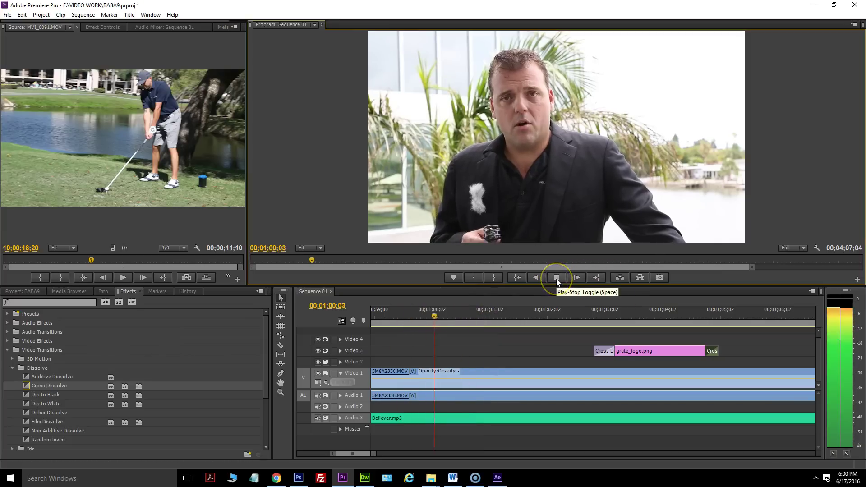
{"action": "left_click", "coordinate": [557, 279]}
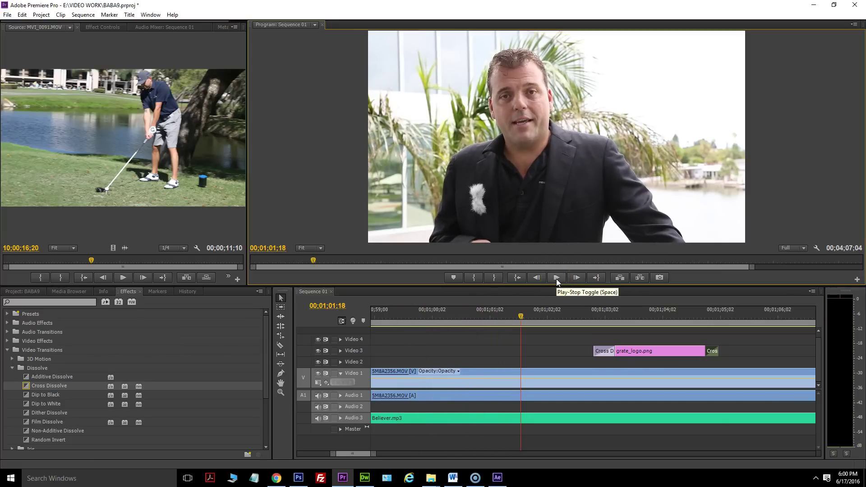
{"action": "left_click_drag", "start_coordinate": [659, 349], "coordinate": [582, 348]}
{"action": "left_click", "coordinate": [559, 276]}
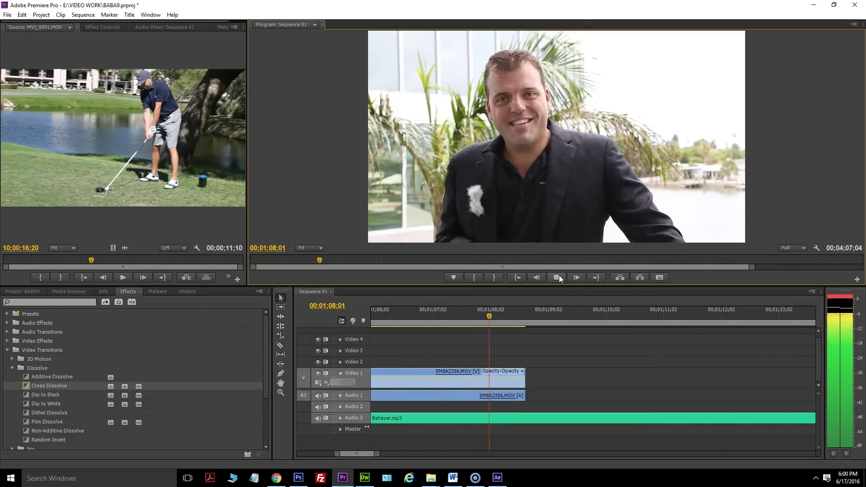
{"action": "left_click", "coordinate": [560, 276]}
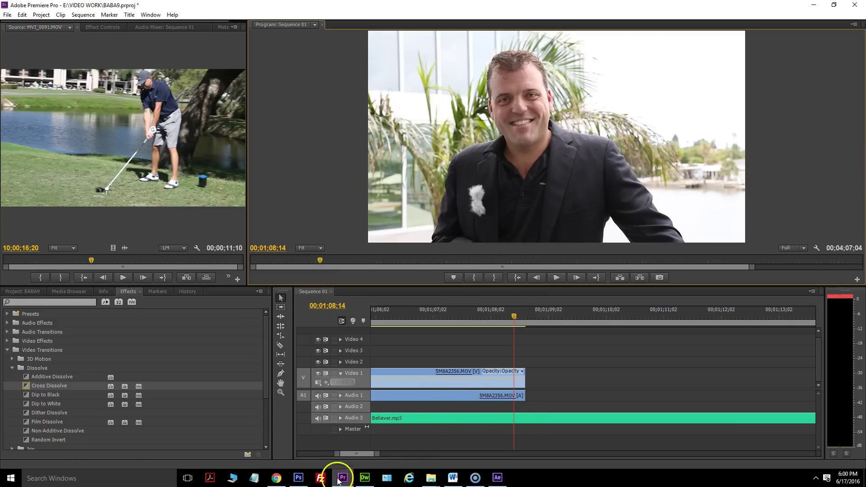
{"action": "left_click_drag", "start_coordinate": [372, 454], "coordinate": [480, 453]}
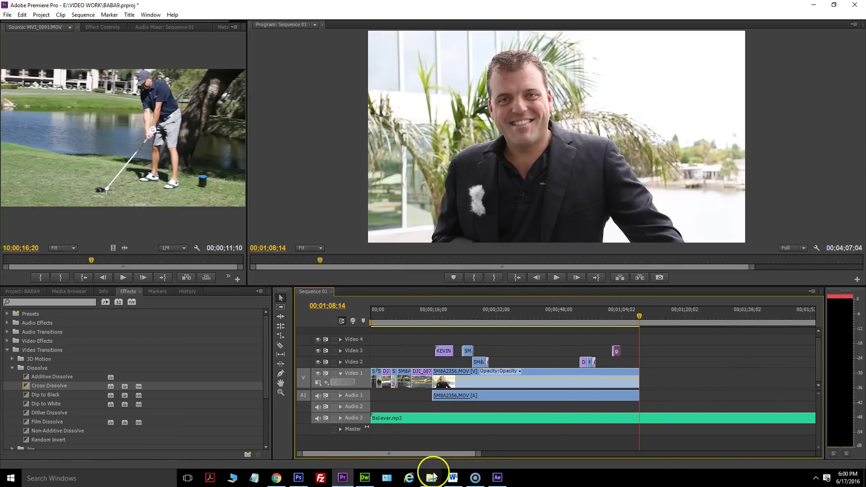
Open the BABA9 DRONE folder in File Explorer and launch DJI_0079.MOV for playback.
{"action": "mouse_move", "coordinate": [433, 476]}
{"action": "left_click", "coordinate": [384, 440]}
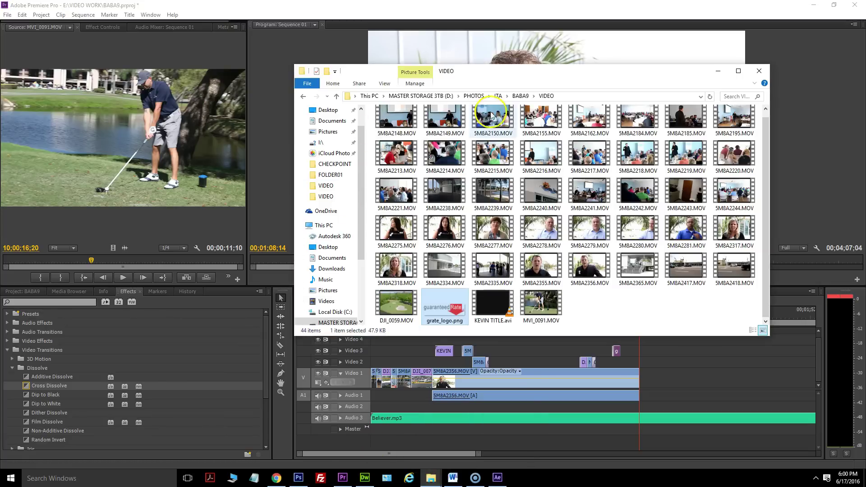
{"action": "left_click", "coordinate": [521, 97]}
{"action": "double_click", "coordinate": [444, 127]}
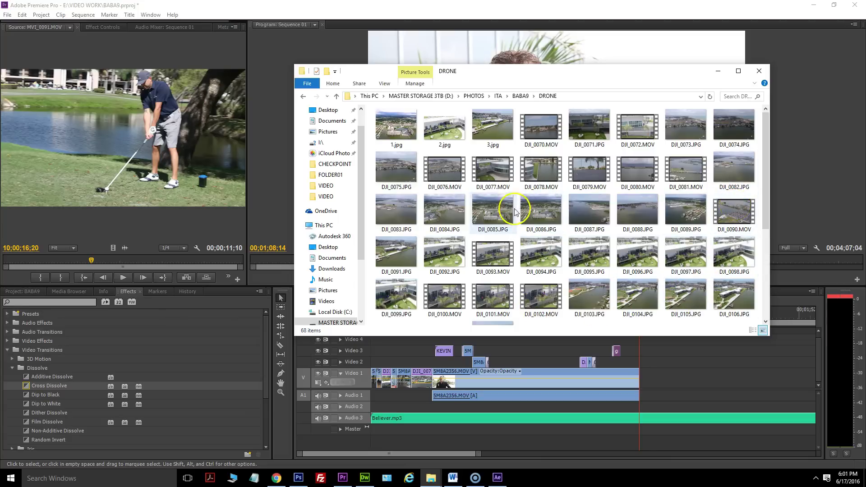
{"action": "double_click", "coordinate": [489, 173]}
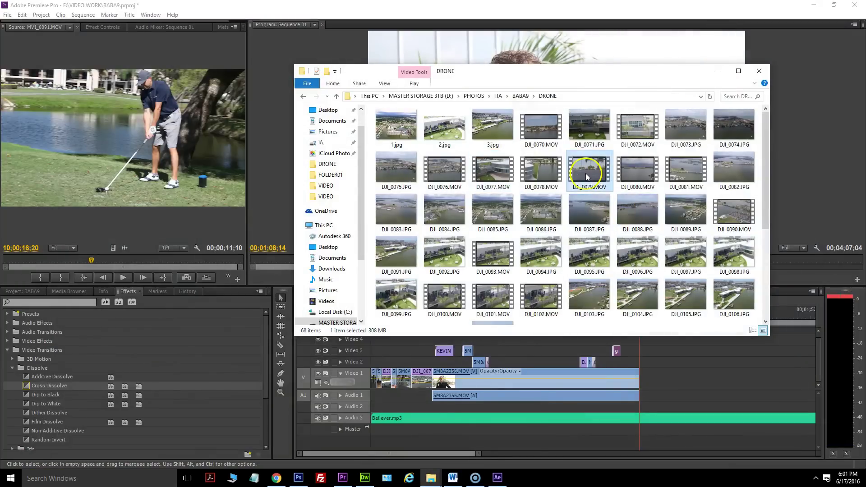
{"action": "double_click", "coordinate": [586, 176]}
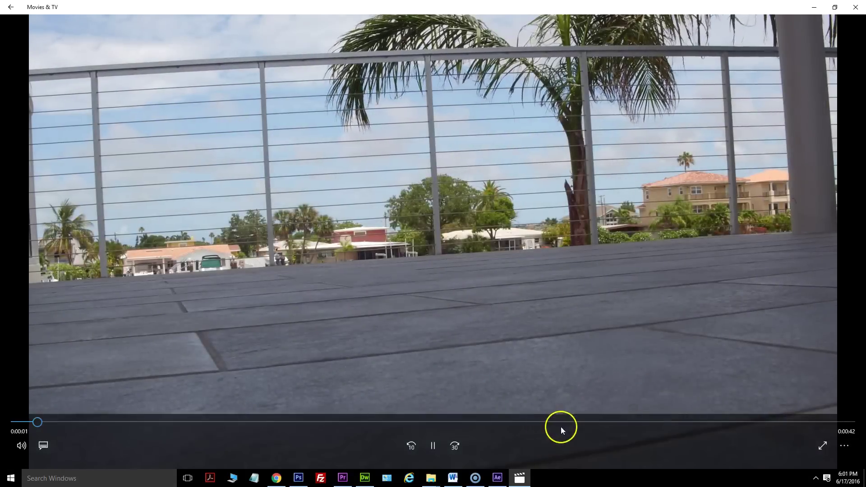
Check DJI_0079.MOV in Movies & TV at about 0:28, 0:38, 0:12 and 0:16, then close the player.
{"action": "left_click", "coordinate": [566, 425]}
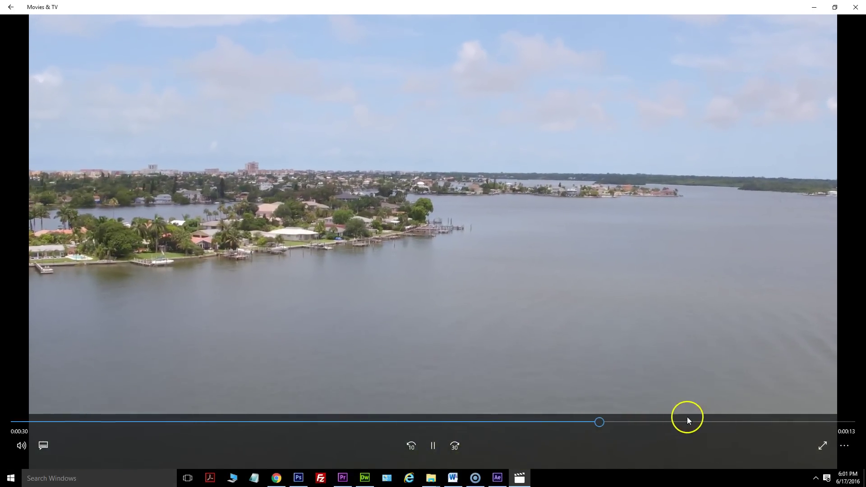
{"action": "mouse_move", "coordinate": [695, 218]}
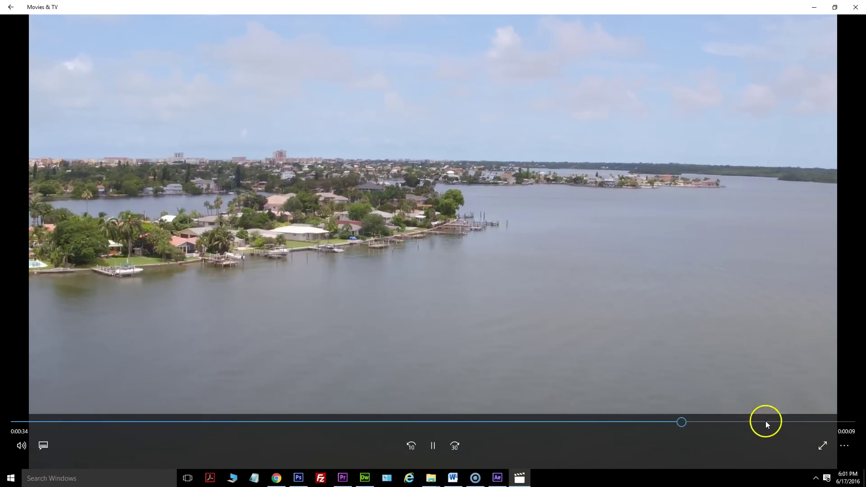
{"action": "left_click", "coordinate": [765, 421]}
{"action": "left_click_drag", "start_coordinate": [532, 422], "coordinate": [255, 421]}
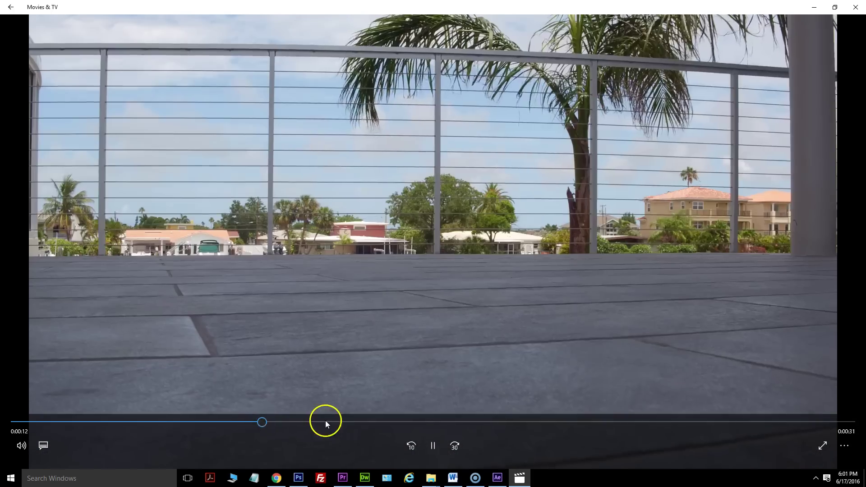
{"action": "left_click", "coordinate": [326, 420]}
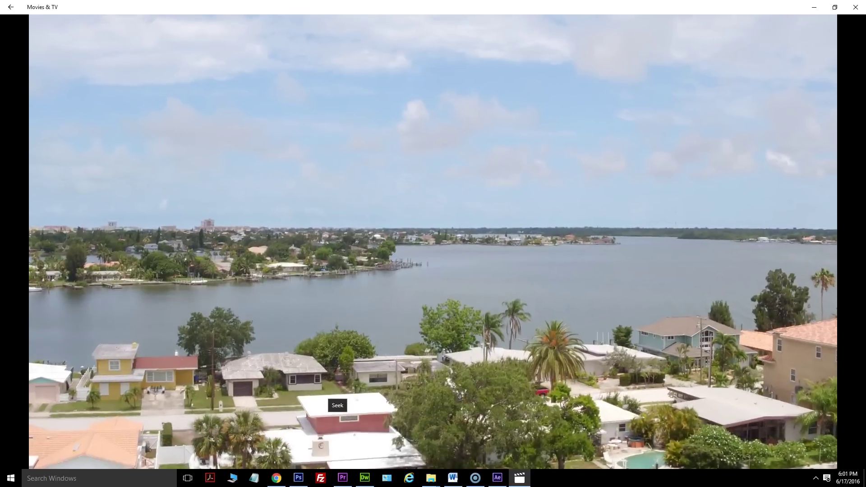
{"action": "left_click", "coordinate": [855, 7]}
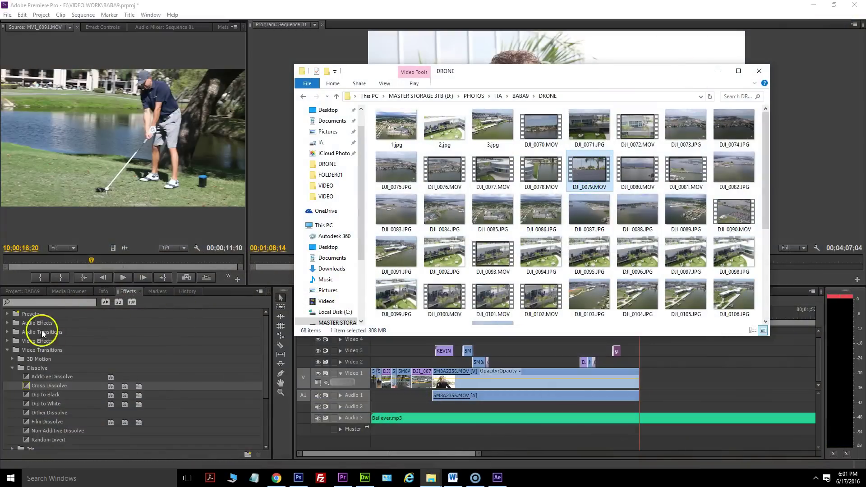
Close the Simple Titles folder window and import DJI_0079.MOV from DRONE into the Premiere project.
{"action": "left_click", "coordinate": [22, 291]}
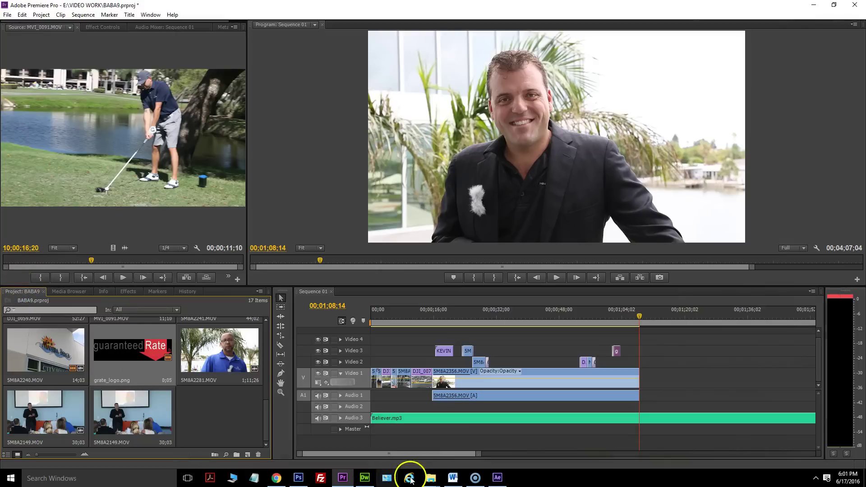
{"action": "mouse_move", "coordinate": [431, 479]}
{"action": "left_click", "coordinate": [458, 456]}
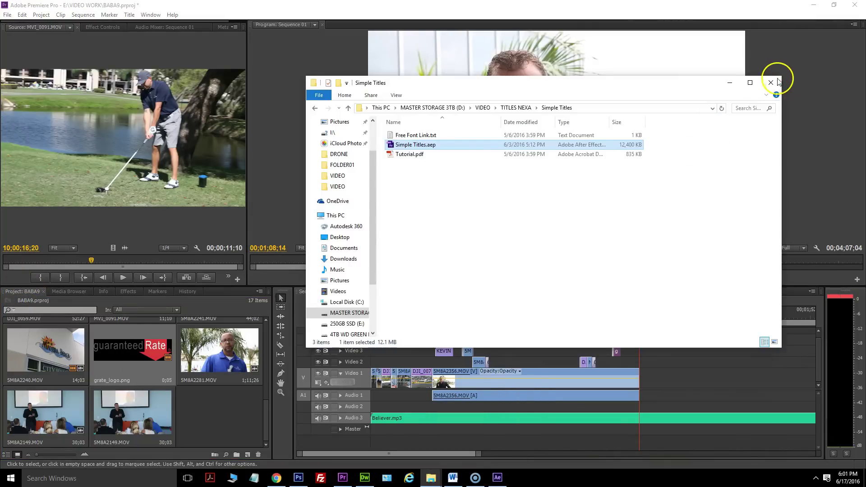
{"action": "left_click", "coordinate": [771, 83]}
{"action": "left_click", "coordinate": [434, 478]}
{"action": "left_click_drag", "start_coordinate": [592, 165], "coordinate": [210, 381]}
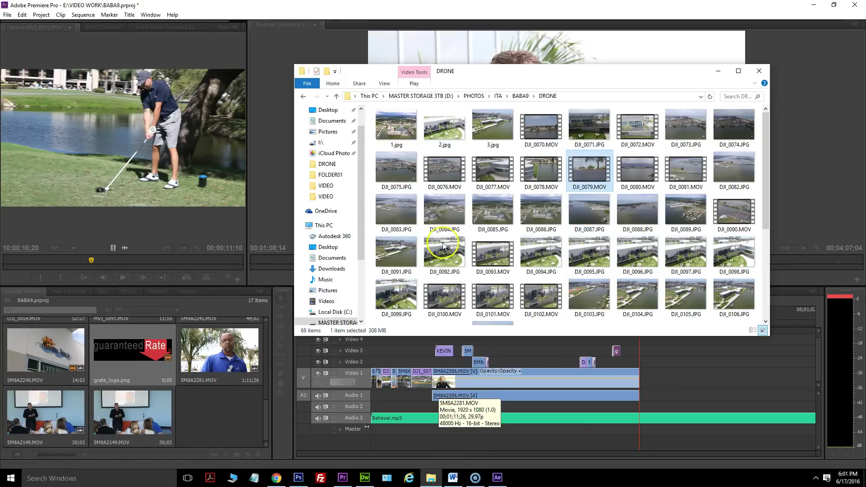
Preview DJI_0093.MOV, then import it into the Premiere project too.
{"action": "double_click", "coordinate": [500, 250]}
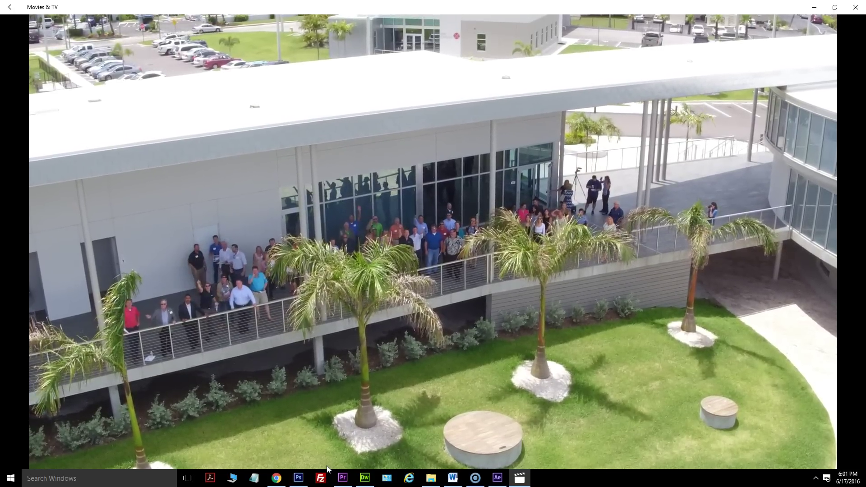
{"action": "left_click", "coordinate": [856, 7]}
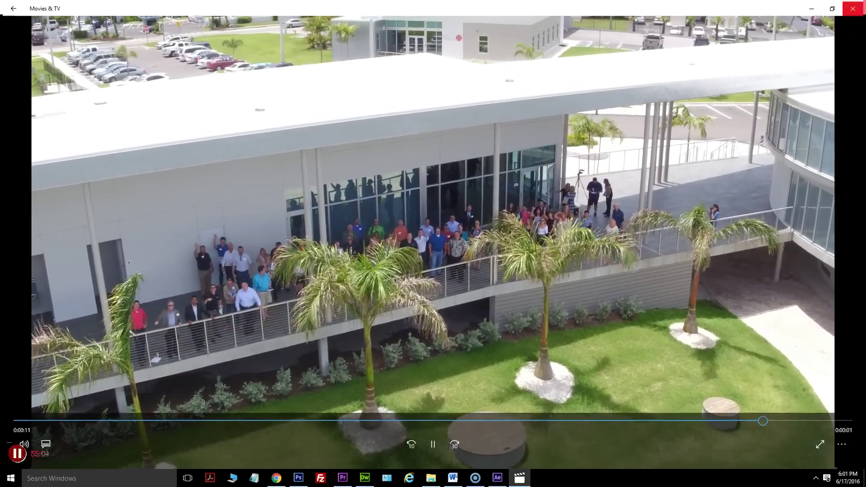
{"action": "left_click_drag", "start_coordinate": [501, 260], "coordinate": [180, 358]}
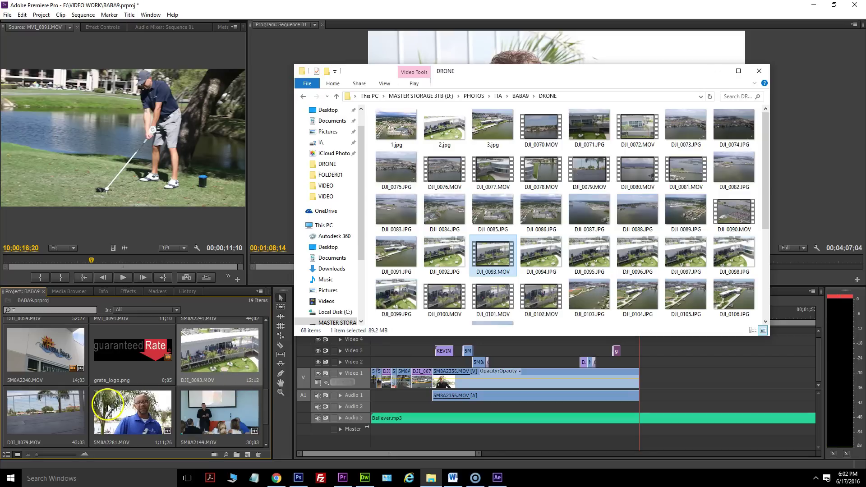
Place DJI_0093 at the end of Video 1, repositioned and scaled up to fill the frame.
{"action": "left_click_drag", "start_coordinate": [214, 359], "coordinate": [646, 374]}
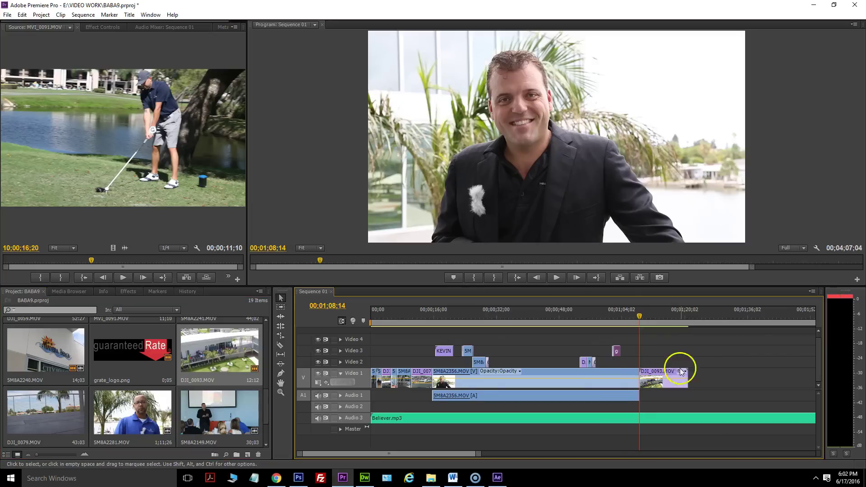
{"action": "left_click_drag", "start_coordinate": [643, 321], "coordinate": [652, 319]}
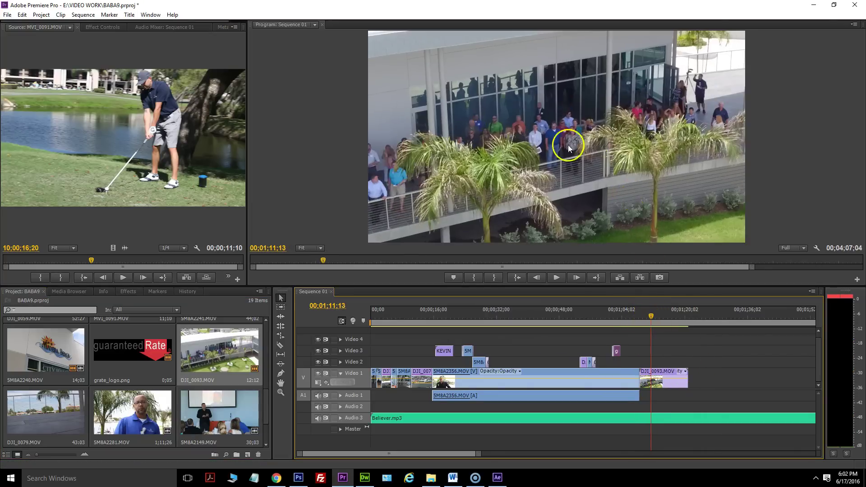
{"action": "left_click", "coordinate": [566, 116]}
{"action": "left_click", "coordinate": [669, 376]}
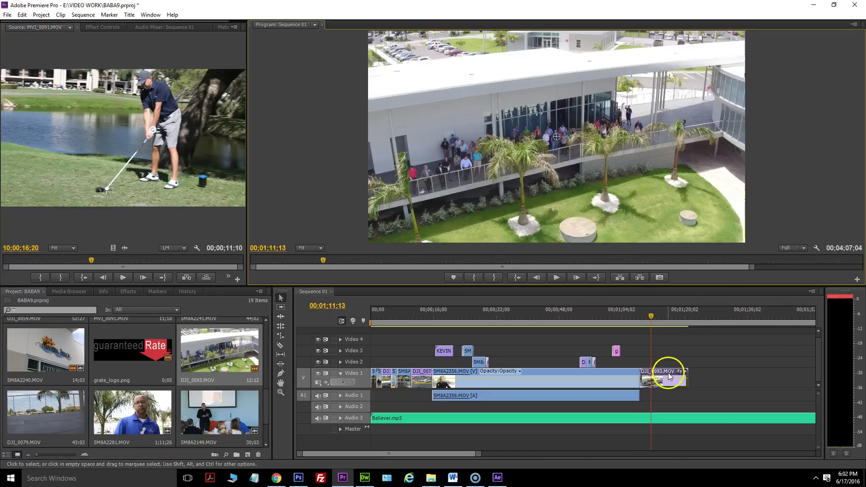
{"action": "left_click_drag", "start_coordinate": [541, 119], "coordinate": [374, 23]}
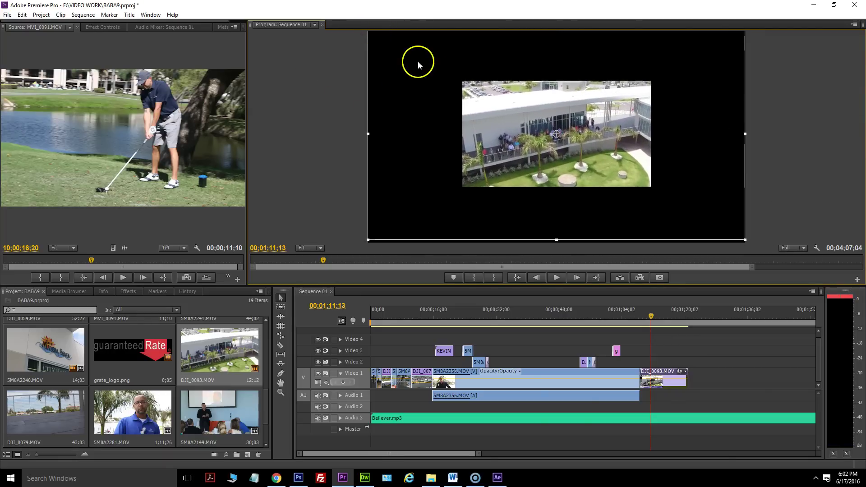
{"action": "left_click_drag", "start_coordinate": [417, 66], "coordinate": [418, 65]}
{"action": "left_click_drag", "start_coordinate": [367, 32], "coordinate": [366, 27]}
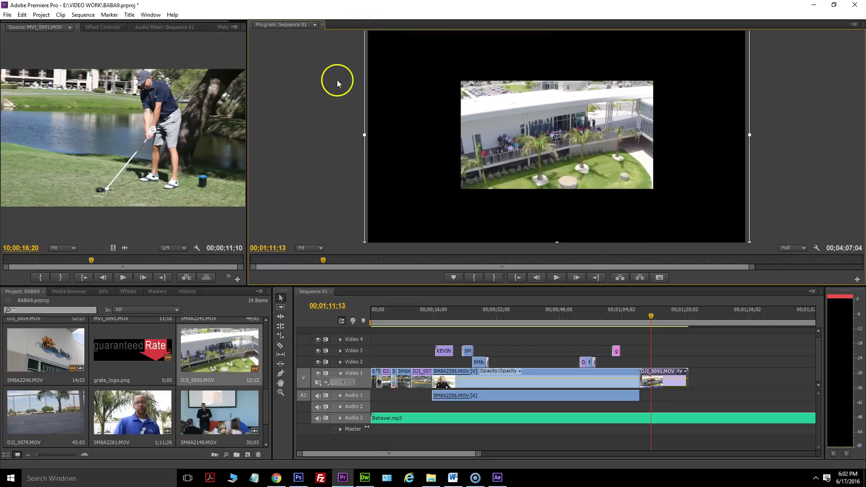
Trim the start of DJI_0093 and play the drone section to check it.
{"action": "left_click", "coordinate": [653, 318]}
{"action": "key", "text": "space"}
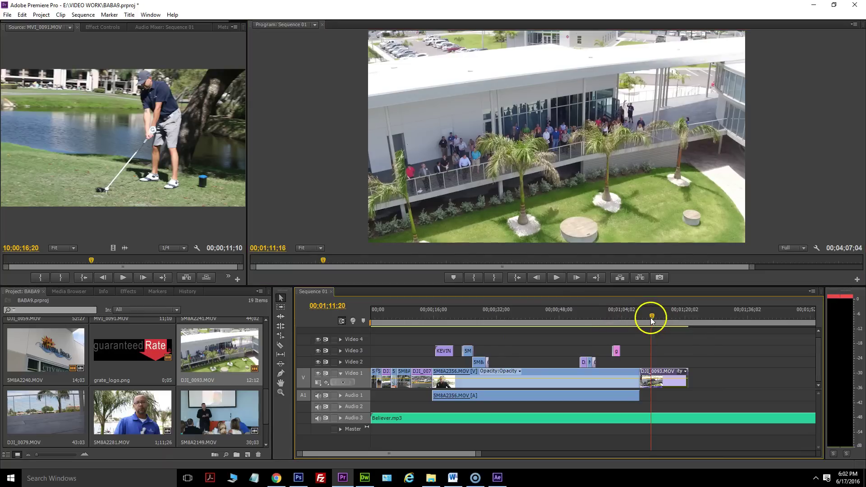
{"action": "left_click", "coordinate": [657, 316]}
{"action": "left_click_drag", "start_coordinate": [645, 372], "coordinate": [634, 311]}
{"action": "left_click", "coordinate": [559, 275]}
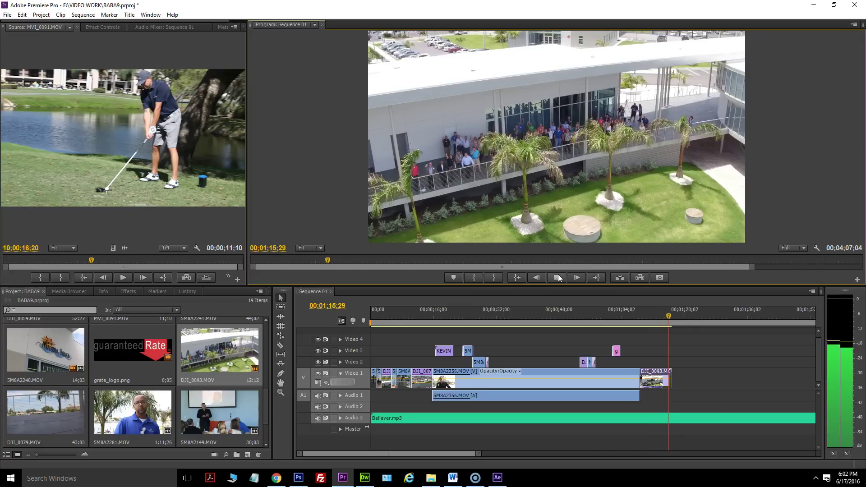
{"action": "left_click", "coordinate": [557, 278]}
Shift DJI_0093 later on Video 1 and lay DJI_0079 on Video 4 mid-sequence.
{"action": "left_click_drag", "start_coordinate": [656, 374], "coordinate": [726, 374]}
{"action": "left_click", "coordinate": [431, 481]}
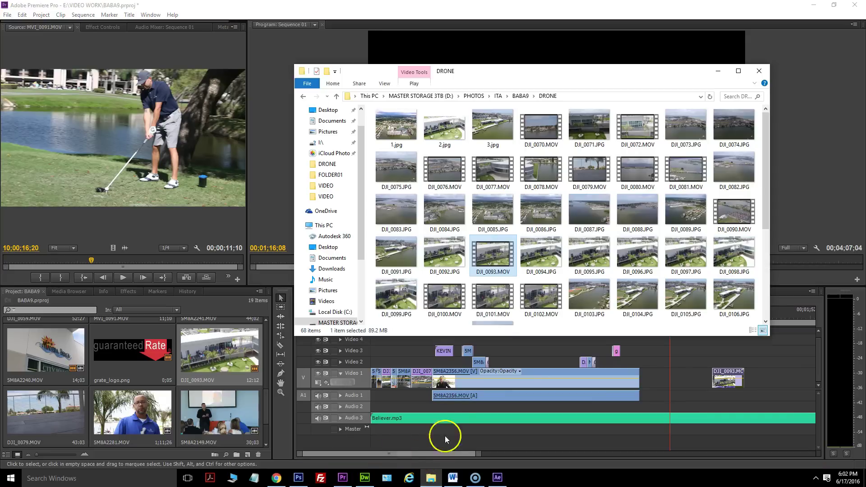
{"action": "left_click", "coordinate": [215, 361]}
{"action": "scroll", "coordinate": [106, 381], "scroll_direction": "down", "scroll_amount": 1}
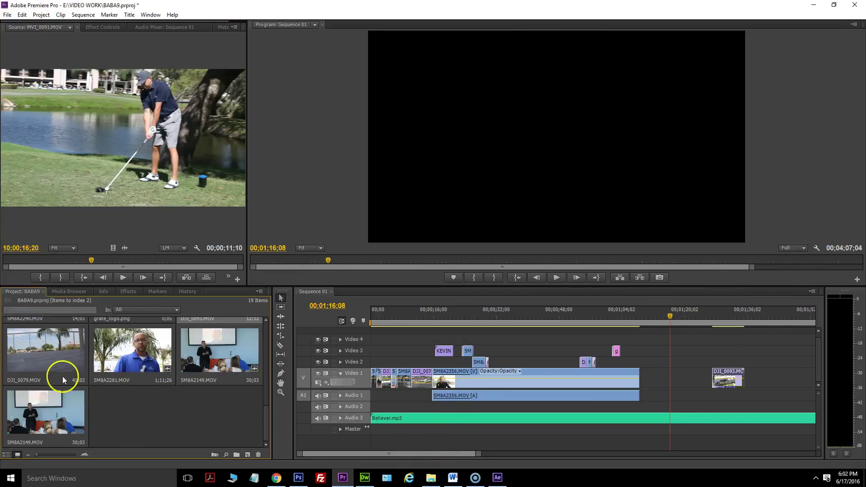
{"action": "left_click_drag", "start_coordinate": [38, 348], "coordinate": [531, 337]}
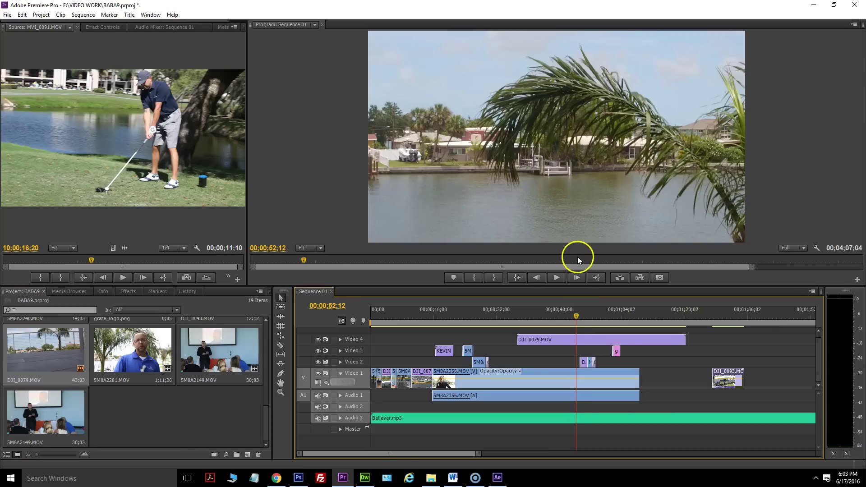
Resize DJI_0079 into a smaller inset positioned near the frame's centre.
{"action": "left_click", "coordinate": [559, 277]}
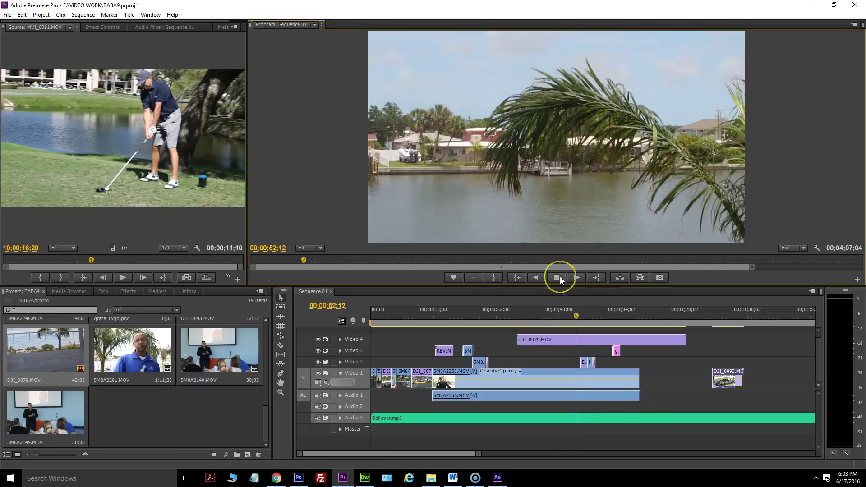
{"action": "left_click", "coordinate": [559, 277]}
{"action": "left_click", "coordinate": [509, 149]}
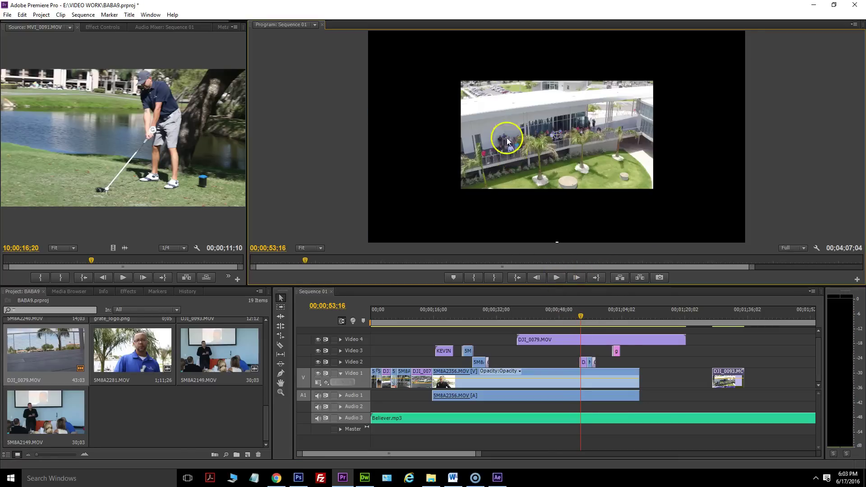
{"action": "key", "text": "ctrl+z"}
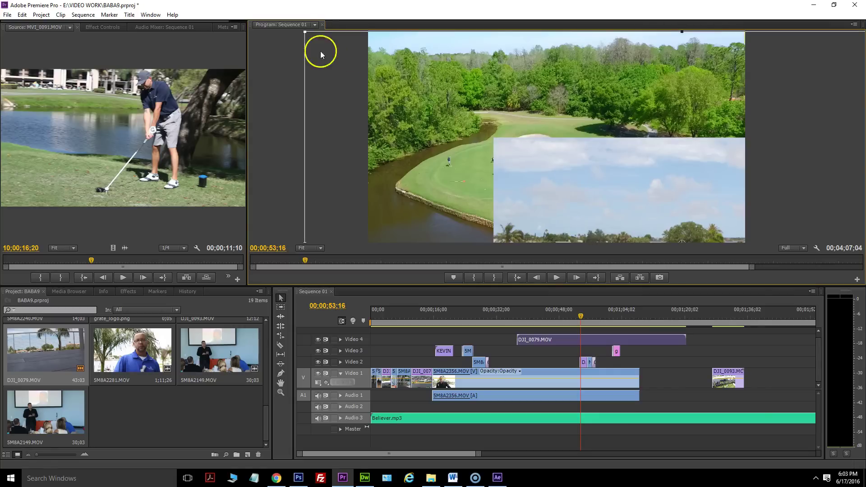
{"action": "left_click_drag", "start_coordinate": [304, 32], "coordinate": [412, 162]}
{"action": "left_click_drag", "start_coordinate": [577, 149], "coordinate": [478, 86]}
{"action": "left_click_drag", "start_coordinate": [419, 50], "coordinate": [378, 25]}
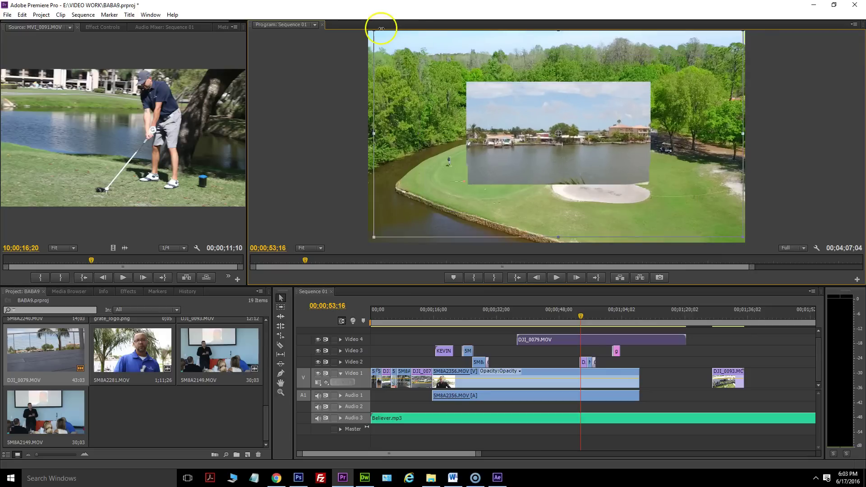
{"action": "left_click_drag", "start_coordinate": [422, 68], "coordinate": [430, 75]}
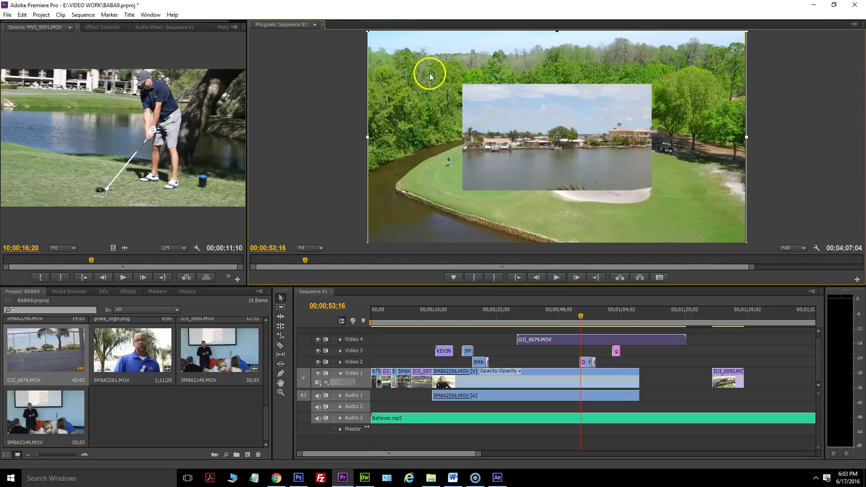
Scale DJI_0079 to fill the frame, trim its start, and move it right after the main clip.
{"action": "left_click_drag", "start_coordinate": [368, 31], "coordinate": [367, 30]}
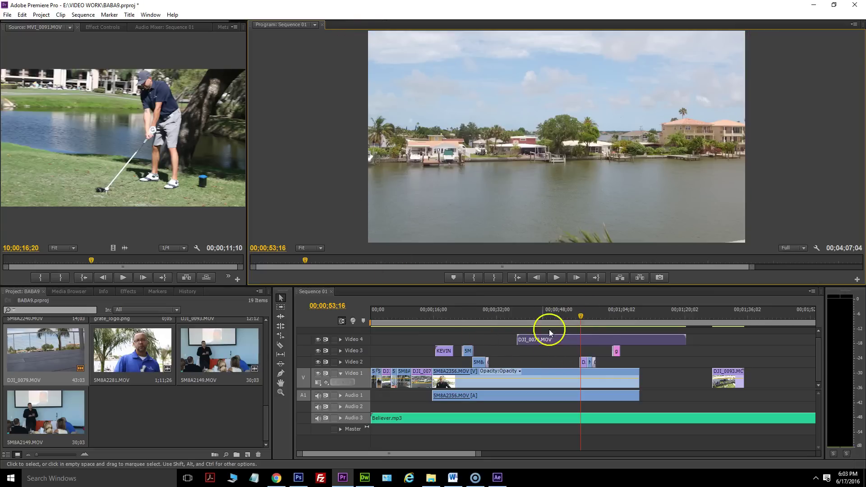
{"action": "left_click_drag", "start_coordinate": [521, 336], "coordinate": [581, 338]}
{"action": "left_click_drag", "start_coordinate": [598, 339], "coordinate": [658, 346]}
{"action": "mouse_move", "coordinate": [639, 316]}
{"action": "left_mouse_down"}
{"action": "mouse_move", "coordinate": [648, 316]}
{"action": "mouse_move", "coordinate": [638, 316]}
{"action": "left_mouse_up"}
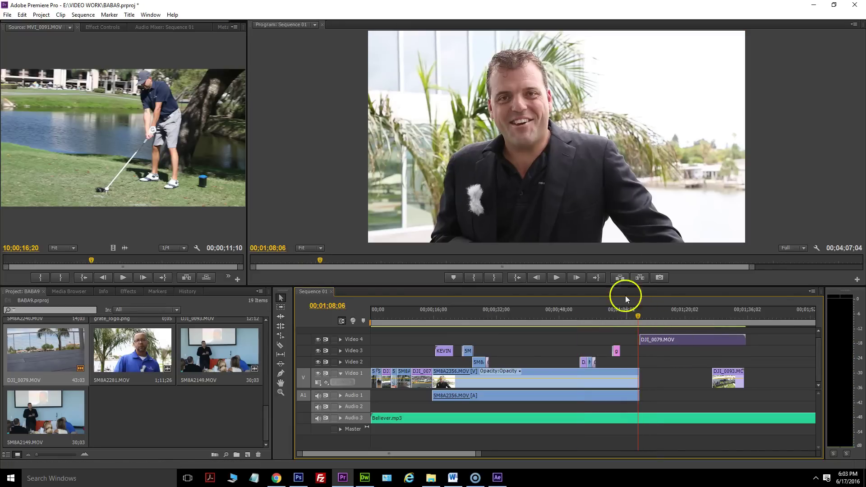
{"action": "left_click", "coordinate": [562, 278]}
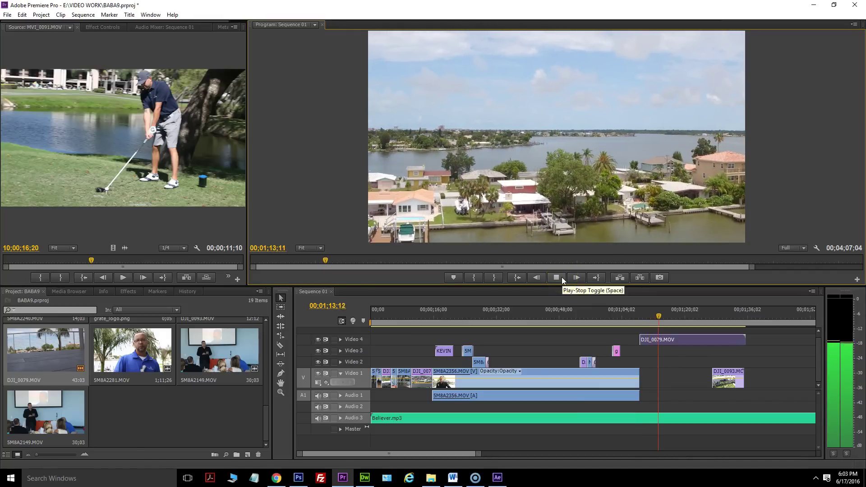
{"action": "left_click", "coordinate": [562, 277]}
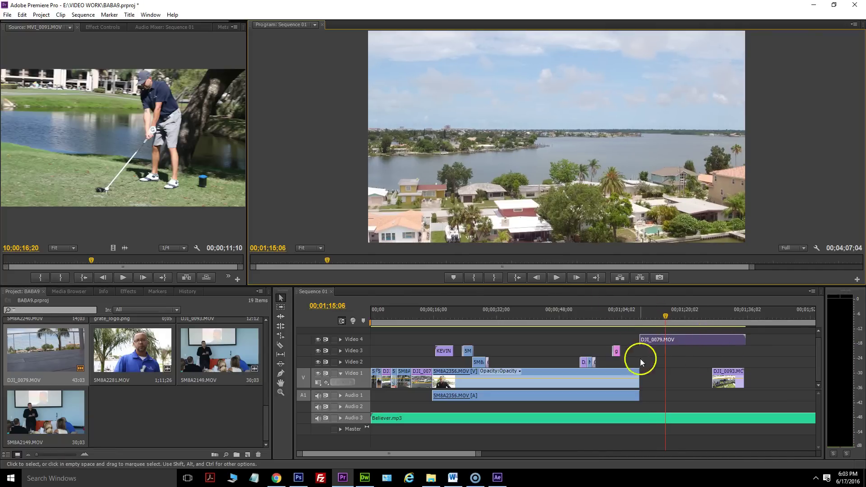
Trim DJI_0079's end, drop it onto Video 1, and butt DJI_0093 directly after it.
{"action": "left_click", "coordinate": [749, 338]}
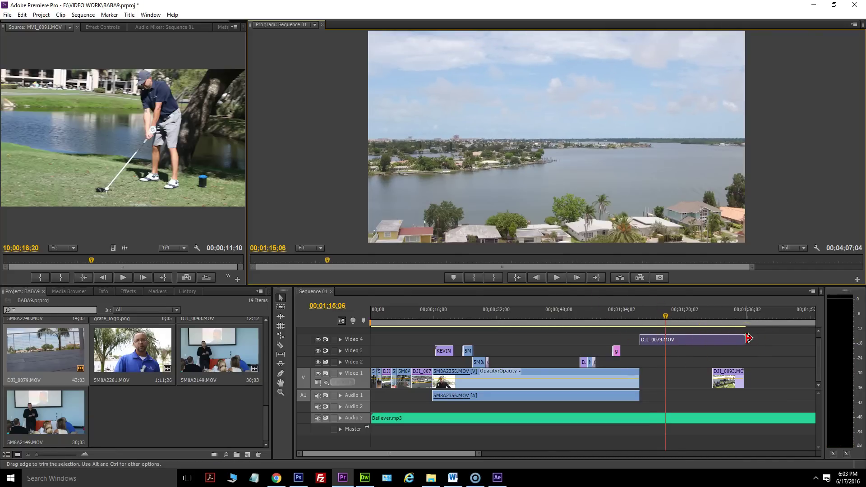
{"action": "left_click_drag", "start_coordinate": [685, 334], "coordinate": [667, 334]}
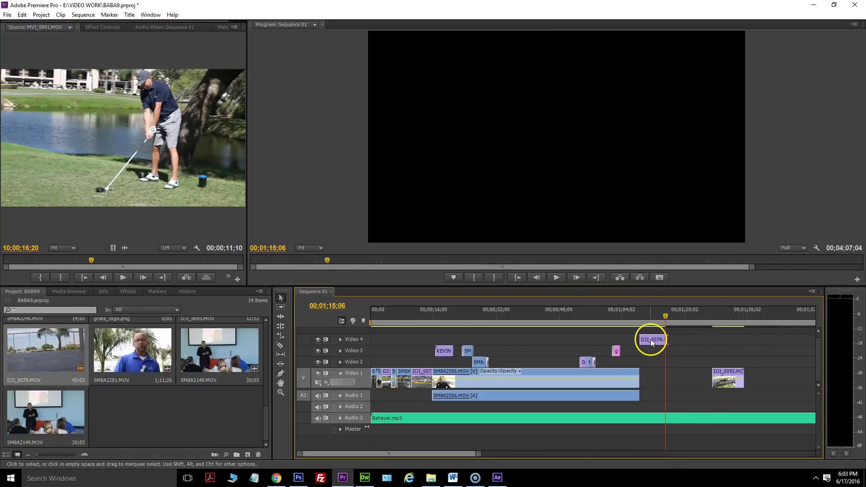
{"action": "left_click_drag", "start_coordinate": [651, 366], "coordinate": [652, 373]}
{"action": "left_click_drag", "start_coordinate": [722, 372], "coordinate": [680, 375]}
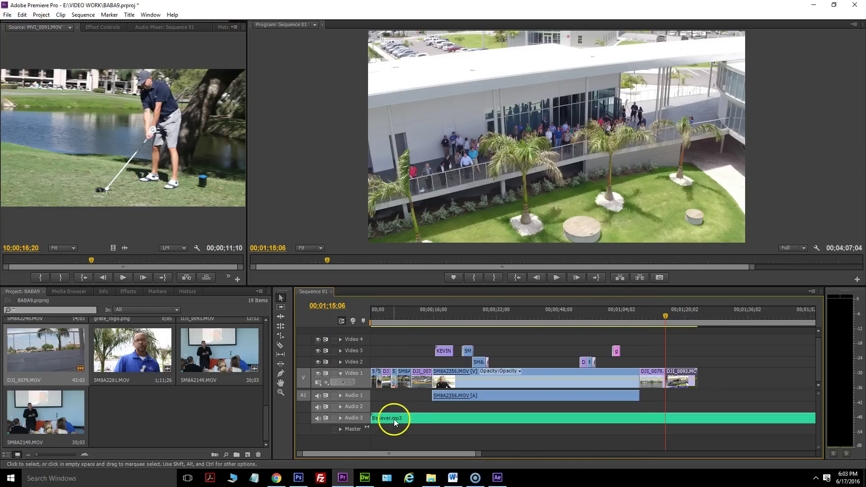
Add a volume keyframe to Believer.mp3 at the end of the main clip.
{"action": "left_click_drag", "start_coordinate": [663, 317], "coordinate": [638, 317]}
{"action": "left_click", "coordinate": [656, 417]}
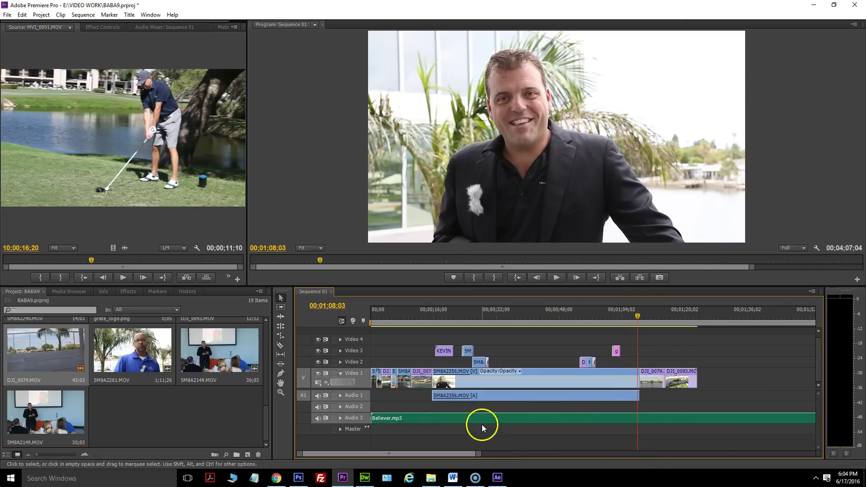
{"action": "left_click", "coordinate": [108, 27]}
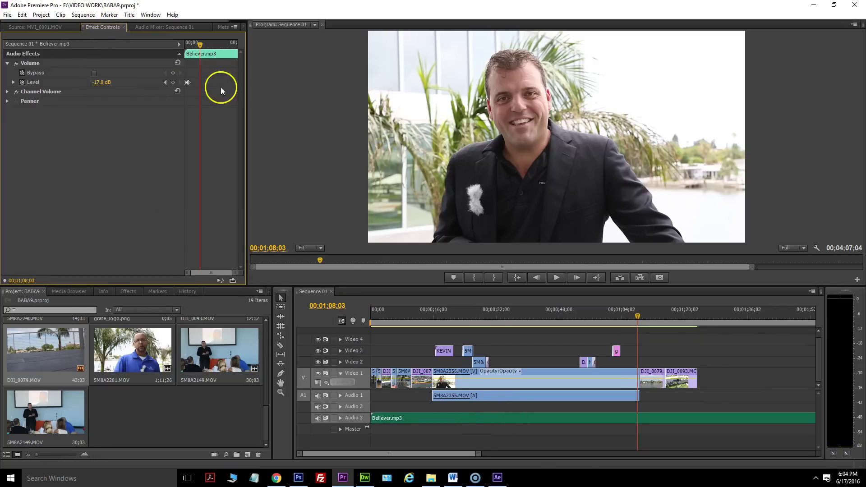
{"action": "left_click", "coordinate": [174, 83]}
{"action": "left_click", "coordinate": [188, 82]}
Add a Believer.mp3 Level keyframe at 01;08;13 set to 0.0 dB.
{"action": "left_click", "coordinate": [637, 316]}
{"action": "key", "text": "space"}
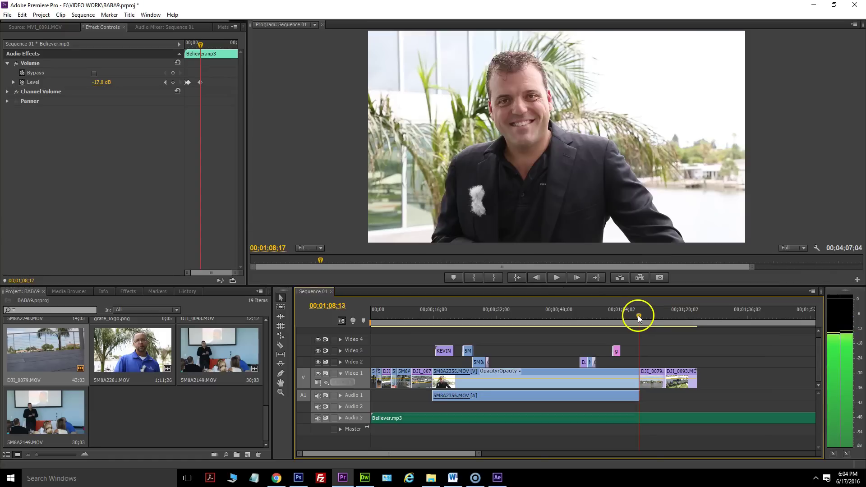
{"action": "left_click", "coordinate": [638, 319]}
{"action": "left_click_drag", "start_coordinate": [638, 315], "coordinate": [639, 315]}
{"action": "left_click", "coordinate": [487, 201]}
{"action": "left_click", "coordinate": [173, 82]}
{"action": "left_click", "coordinate": [101, 83]}
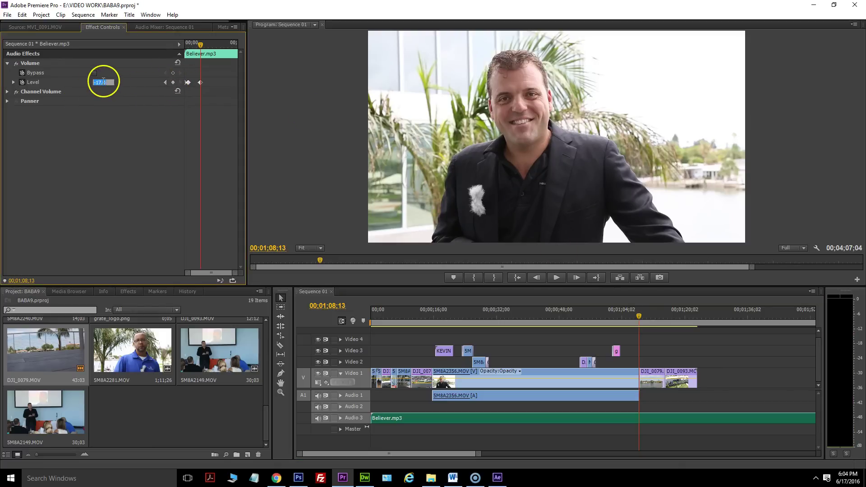
{"action": "key", "text": "Return"}
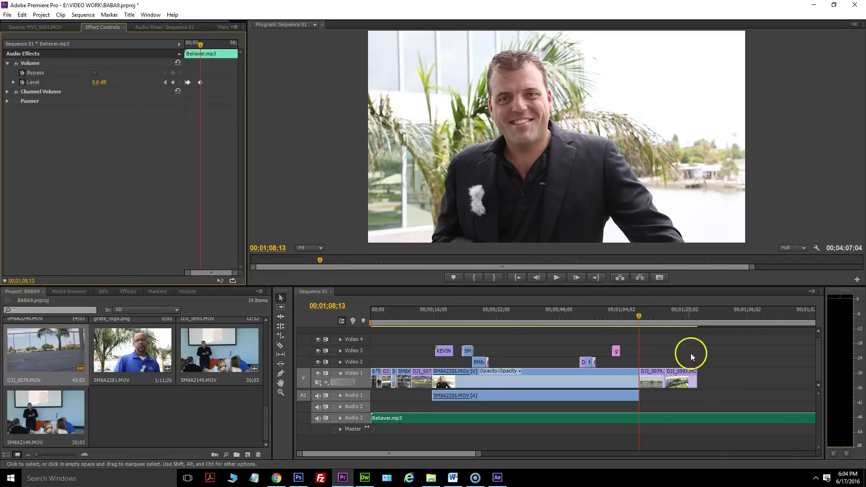
Play the ending from 01;05;00 to hear the music rise through the drone shots.
{"action": "left_click_drag", "start_coordinate": [640, 316], "coordinate": [625, 316]}
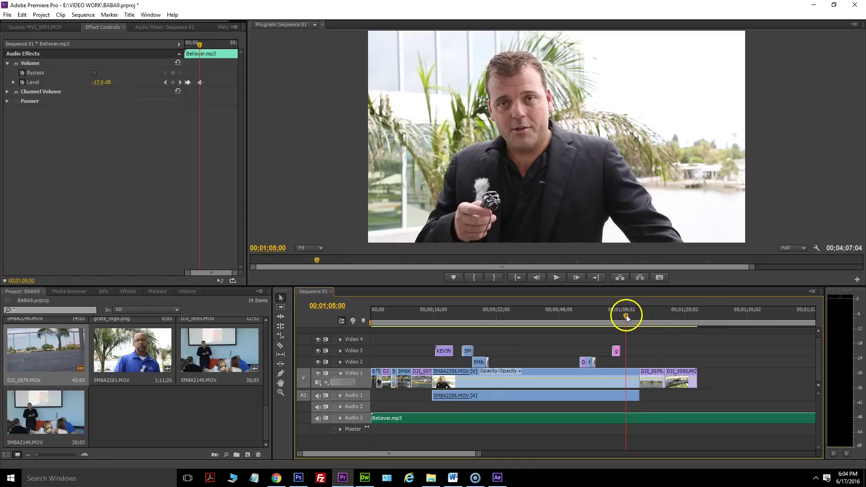
{"action": "left_click", "coordinate": [557, 278]}
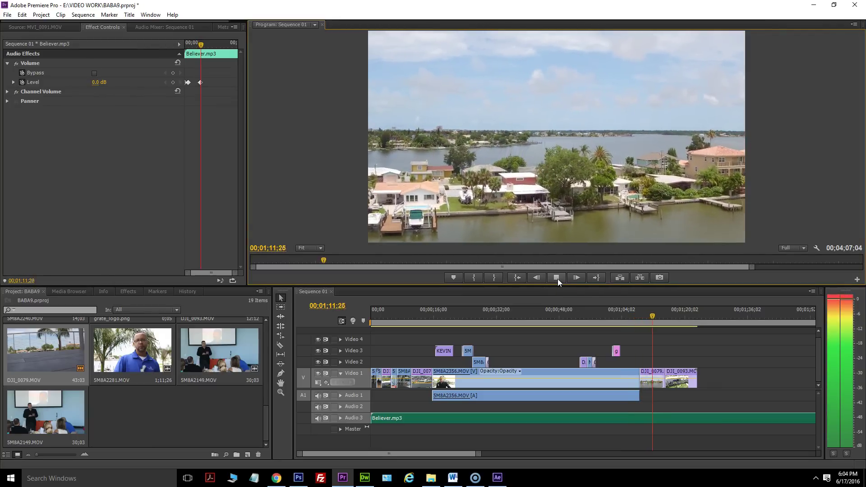
{"action": "left_click", "coordinate": [558, 278]}
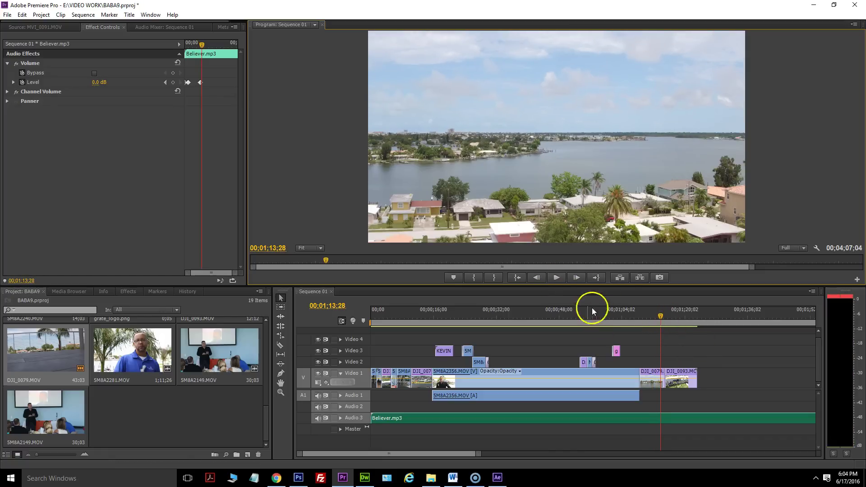
{"action": "left_click", "coordinate": [555, 278]}
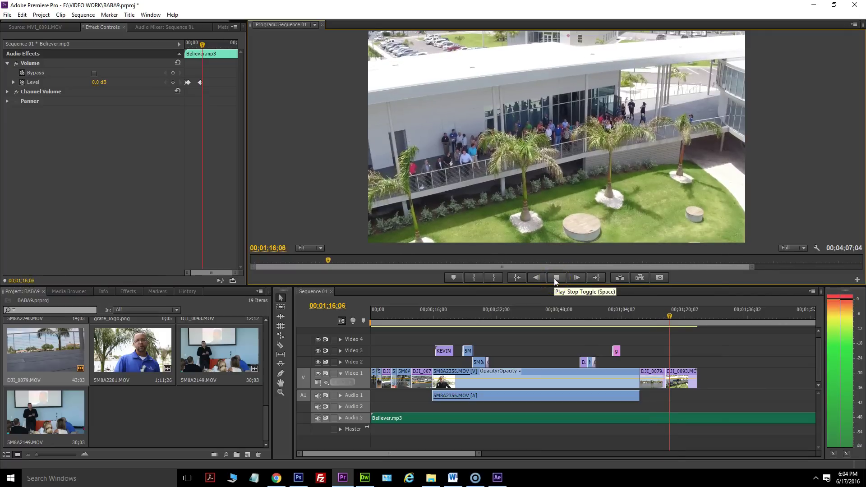
{"action": "left_click", "coordinate": [554, 278]}
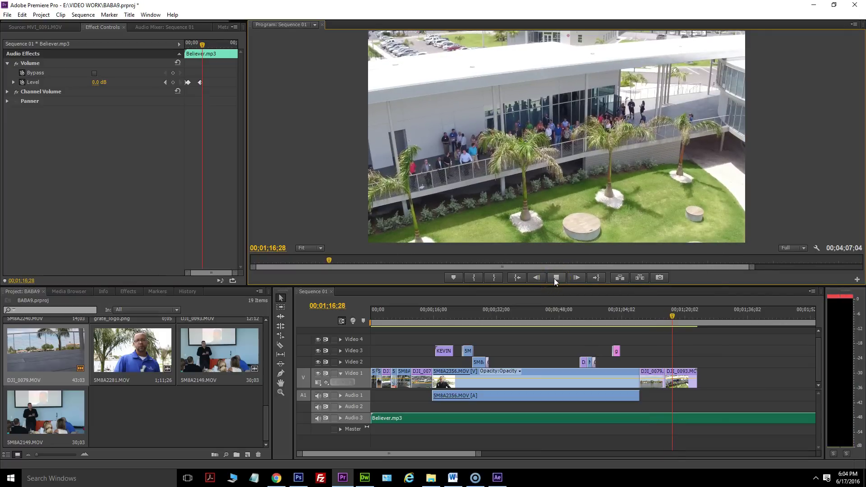
{"action": "left_click", "coordinate": [554, 278]}
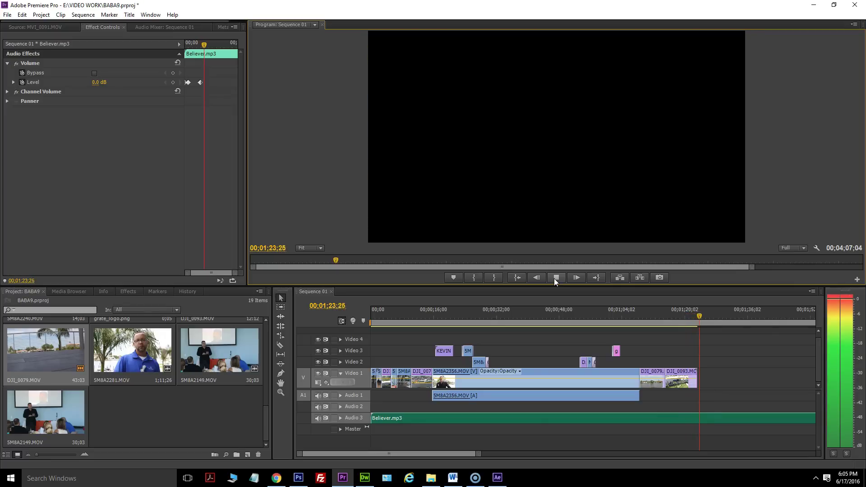
{"action": "left_click", "coordinate": [556, 278]}
{"action": "left_click", "coordinate": [594, 273]}
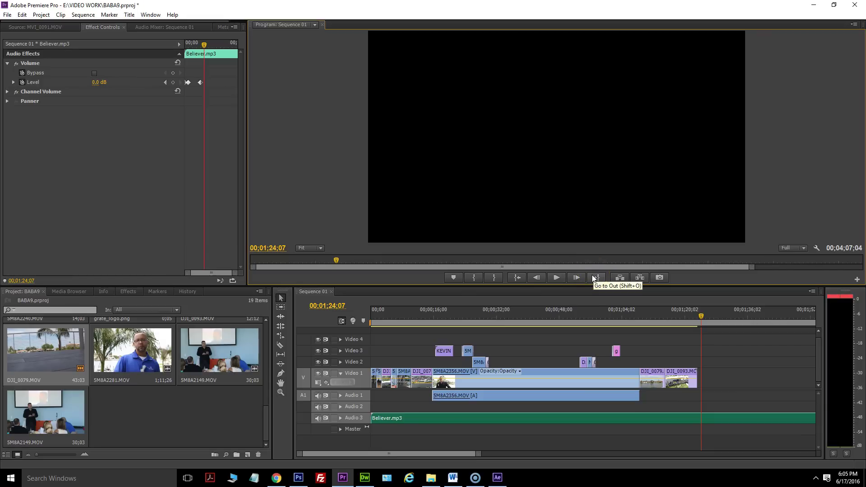
{"action": "left_click", "coordinate": [452, 270]}
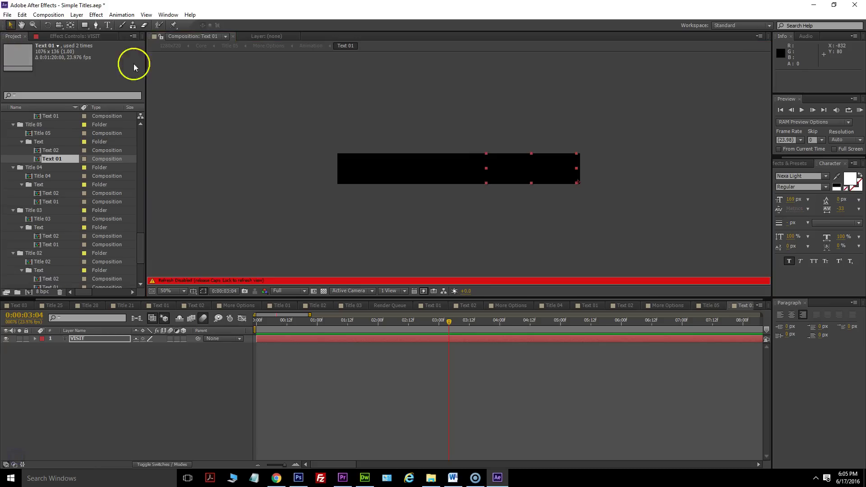
Shift the VISIT text left, then retype Text 02's ALWAYS BE title as BABAEVENT.COM.
{"action": "left_click_drag", "start_coordinate": [510, 181], "coordinate": [442, 179]}
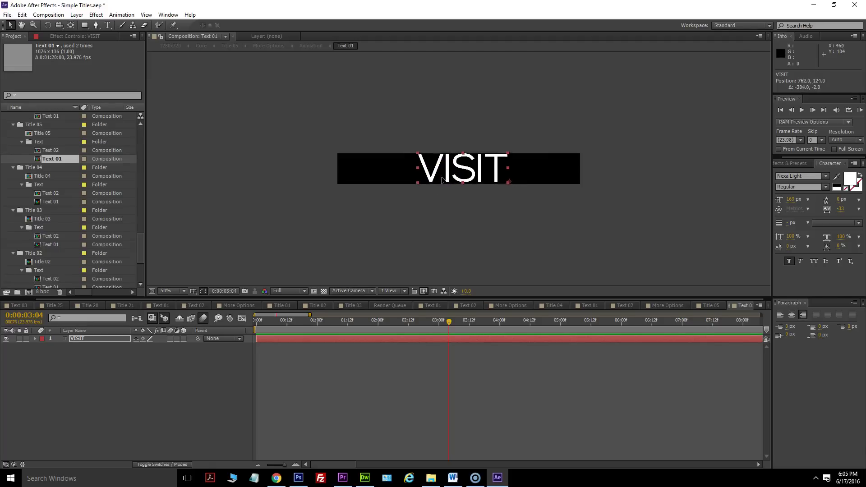
{"action": "left_click", "coordinate": [37, 151]}
{"action": "double_click", "coordinate": [37, 151]}
{"action": "double_click", "coordinate": [447, 176]}
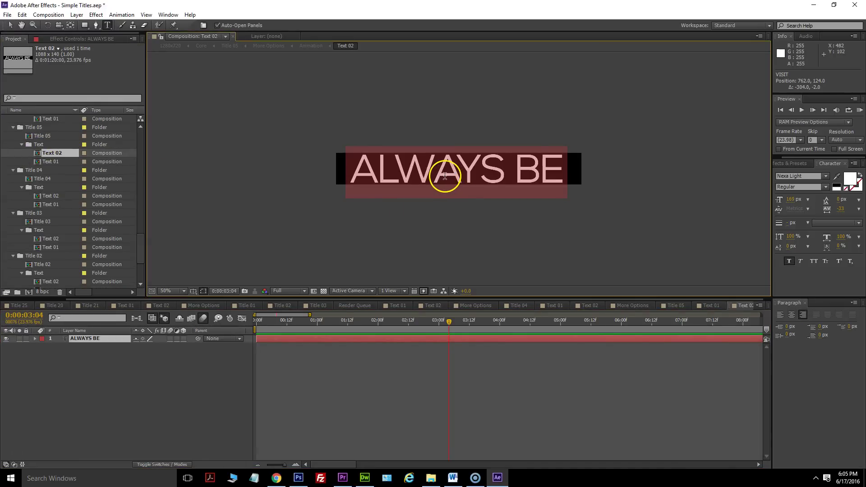
{"action": "type", "text": "baba"}
{"action": "key", "text": "BackSpace"}
{"action": "key", "text": "BackSpace"}
{"action": "key", "text": "BackSpace"}
{"action": "key", "text": "BackSpace"}
{"action": "type", "text": "bv"}
{"action": "key", "text": "BackSpace"}
{"action": "type", "text": "abaevent.co"}
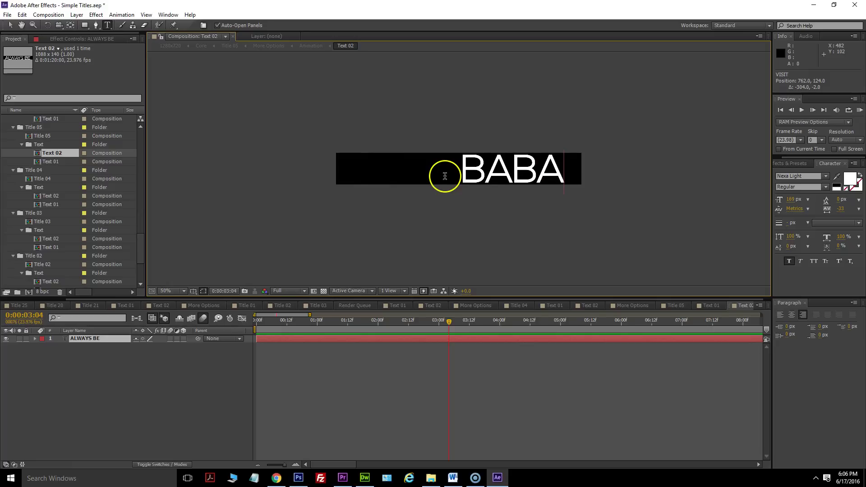
{"action": "type", "text": "m"}
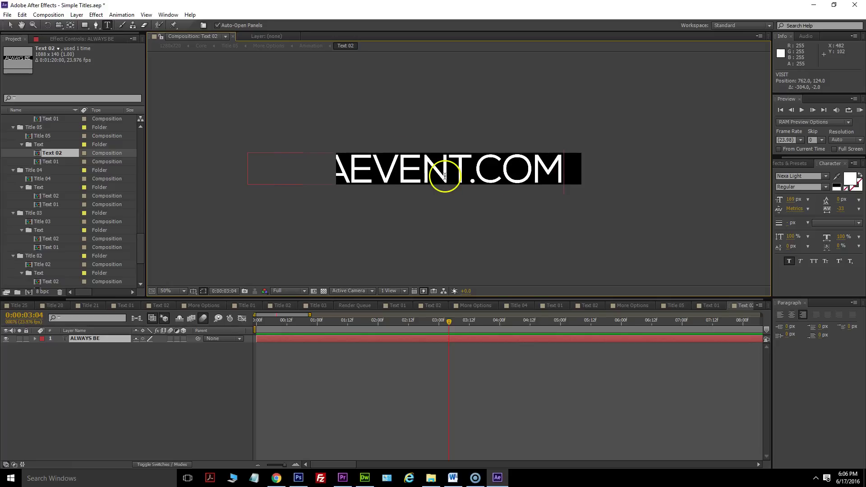
Shrink BABAEVENT.COM to 127 px, center it in the box, and preview Title 05.
{"action": "left_click_drag", "start_coordinate": [561, 170], "coordinate": [213, 179]}
{"action": "left_click_drag", "start_coordinate": [790, 200], "coordinate": [761, 195]}
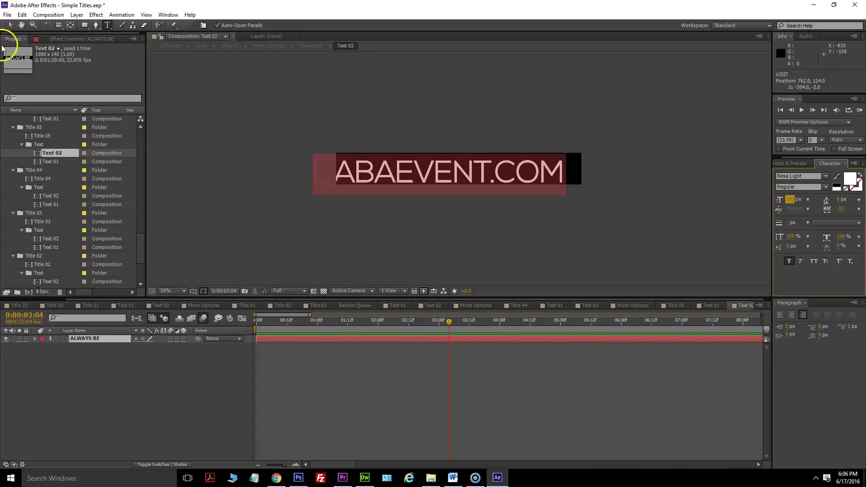
{"action": "left_click", "coordinate": [10, 25]}
{"action": "left_click_drag", "start_coordinate": [465, 179], "coordinate": [484, 176]}
{"action": "left_click_drag", "start_coordinate": [790, 199], "coordinate": [782, 199]}
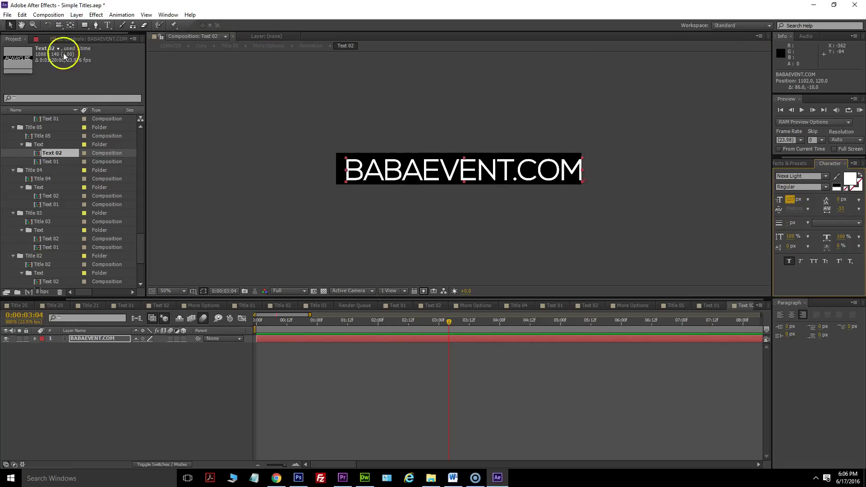
{"action": "left_click_drag", "start_coordinate": [494, 178], "coordinate": [489, 178]}
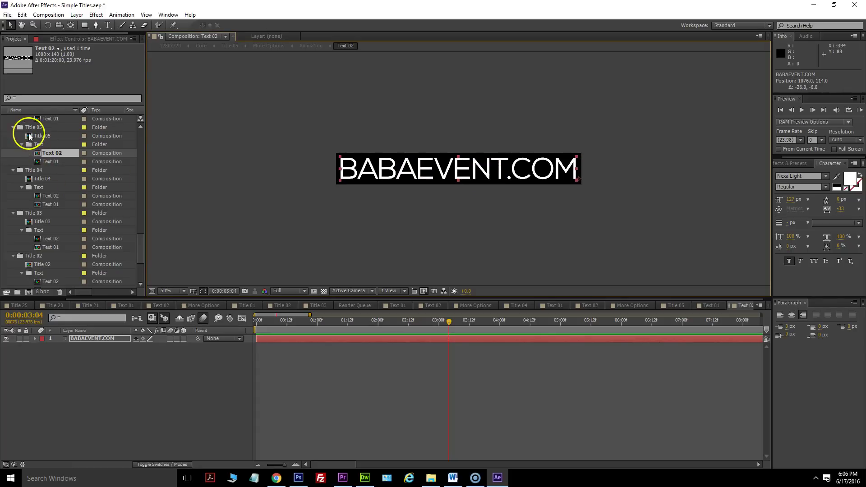
{"action": "double_click", "coordinate": [33, 136]}
{"action": "mouse_move", "coordinate": [269, 332]}
{"action": "left_mouse_down"}
{"action": "mouse_move", "coordinate": [289, 325]}
{"action": "mouse_move", "coordinate": [252, 319]}
{"action": "mouse_move", "coordinate": [280, 322]}
{"action": "left_mouse_up"}
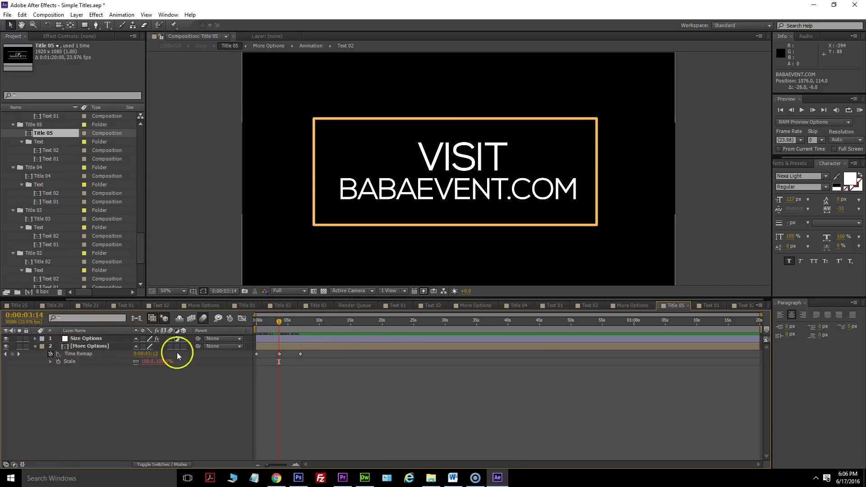
Set the Options layer's Line Color in More Options to cyan 58D6FF instead of orange.
{"action": "double_click", "coordinate": [67, 340]}
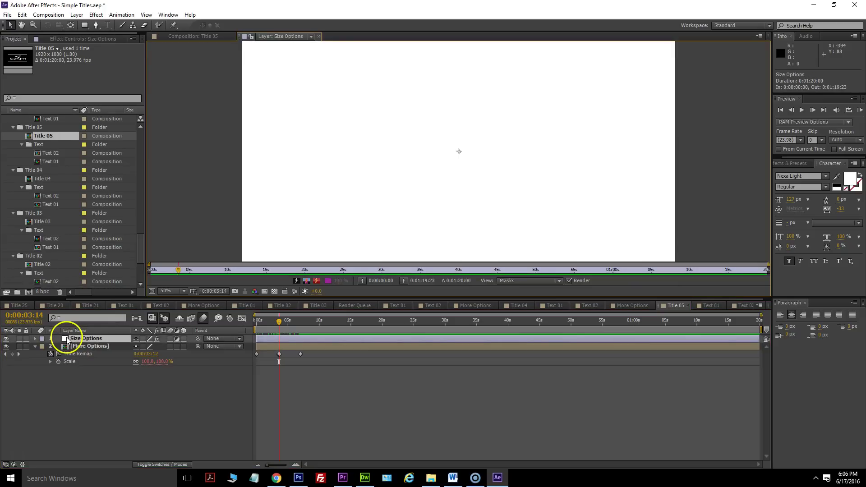
{"action": "double_click", "coordinate": [67, 347]}
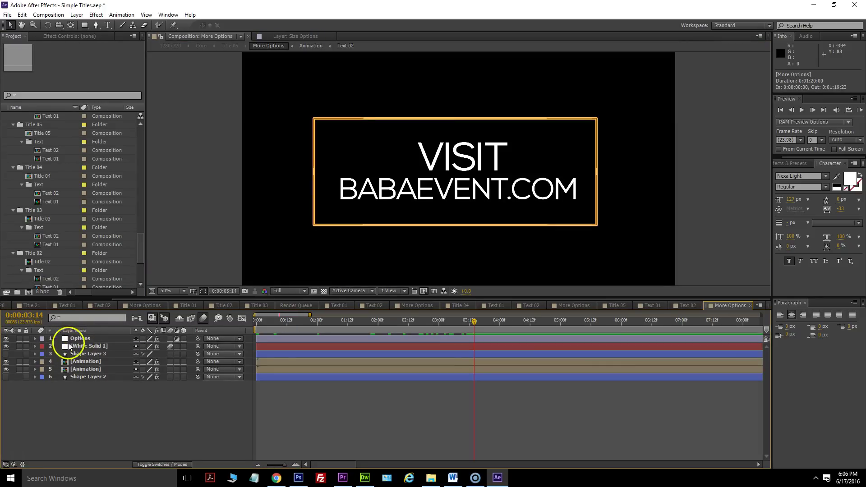
{"action": "left_click", "coordinate": [74, 339]}
{"action": "key", "text": "F3"}
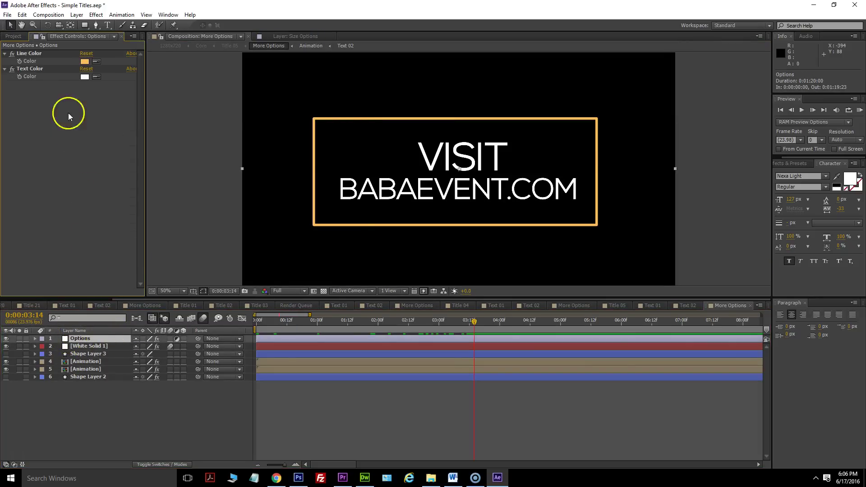
{"action": "left_click", "coordinate": [84, 61]}
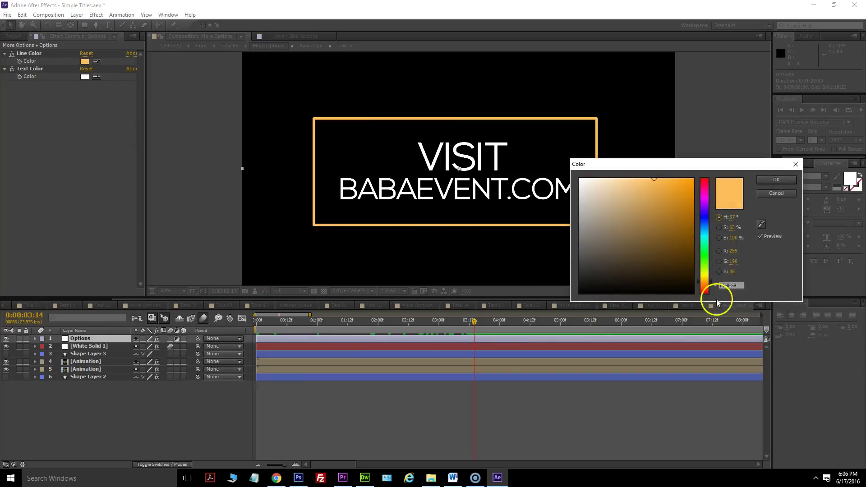
{"action": "left_click_drag", "start_coordinate": [711, 291], "coordinate": [712, 234]}
{"action": "left_click", "coordinate": [737, 285]}
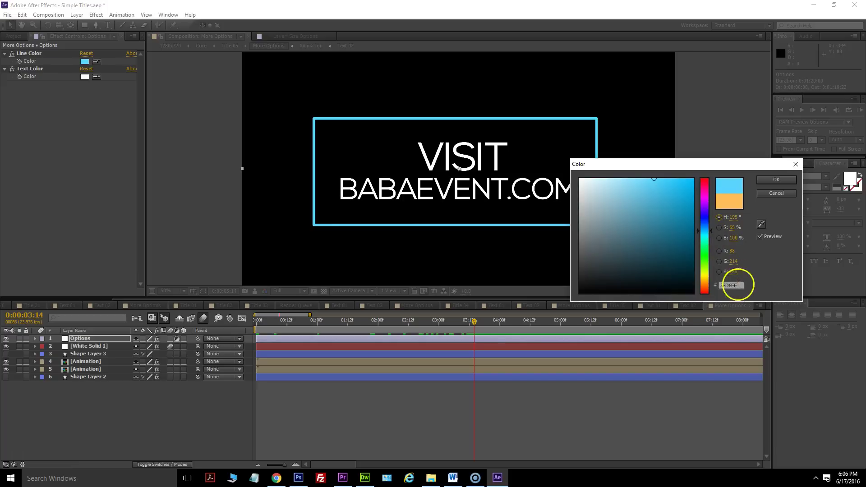
{"action": "left_click", "coordinate": [779, 180]}
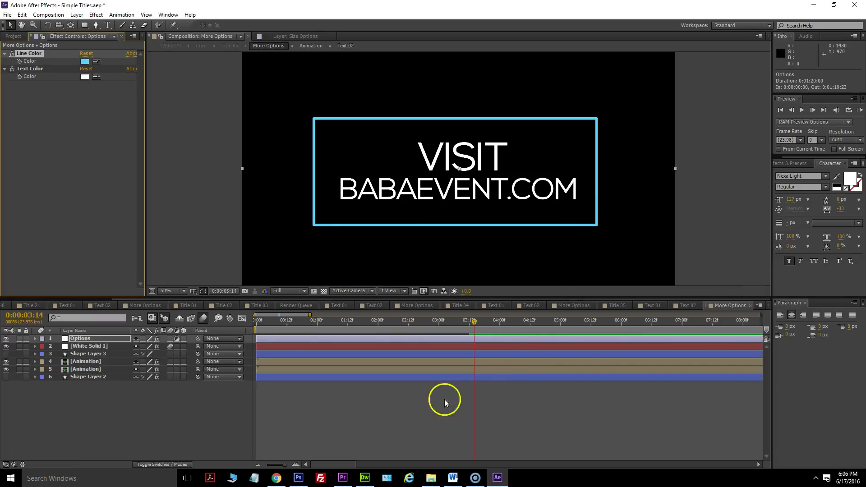
{"action": "left_click", "coordinate": [11, 15]}
{"action": "left_click", "coordinate": [48, 15]}
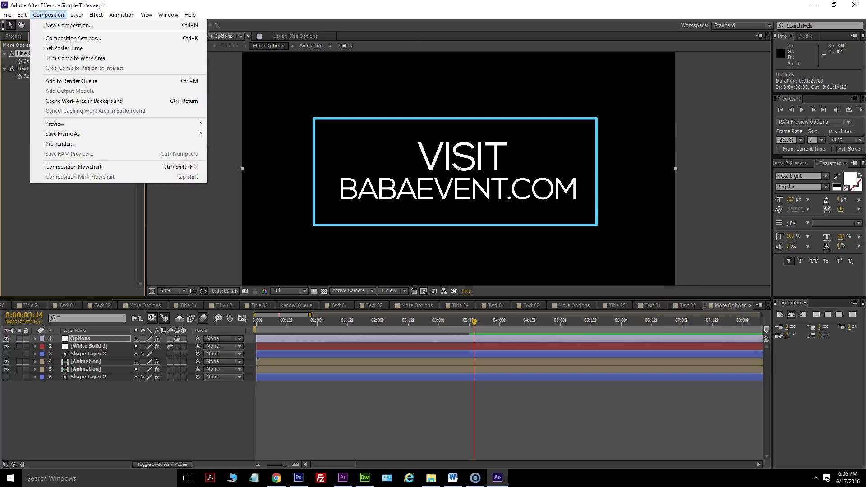
Add Title 05 to the Render Queue with Output Module channels set to RGB + Alpha.
{"action": "left_click", "coordinate": [615, 306]}
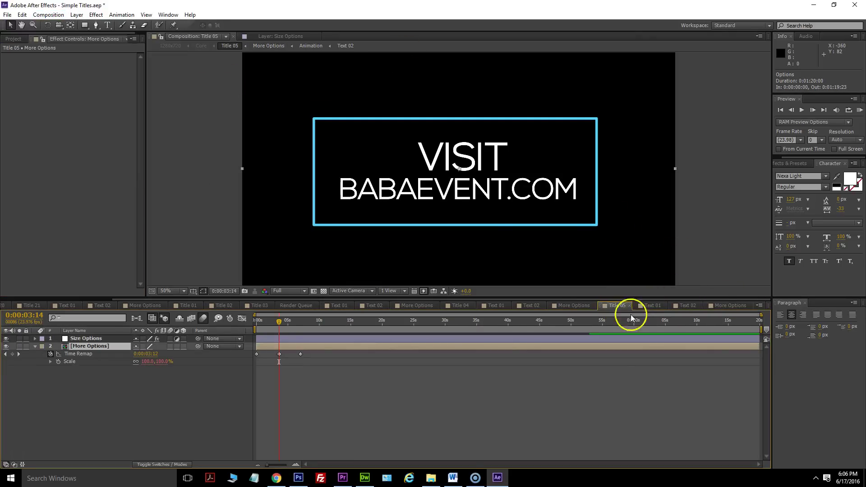
{"action": "left_click", "coordinate": [48, 15]}
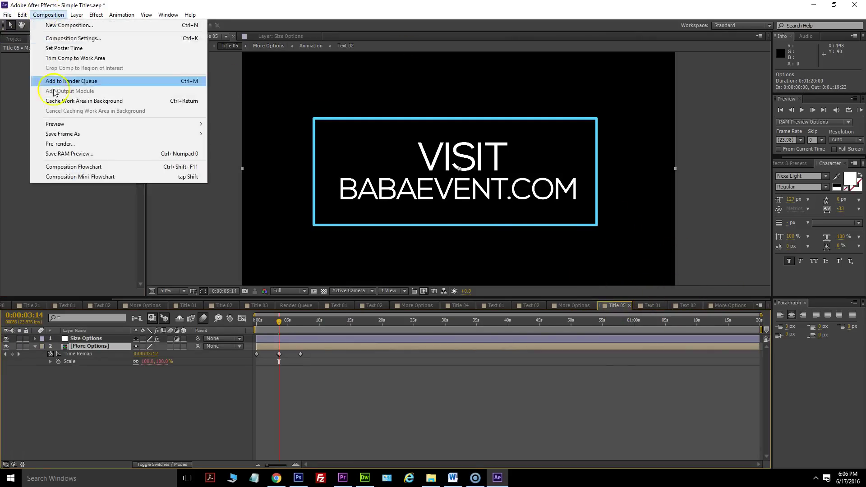
{"action": "left_click", "coordinate": [59, 78]}
{"action": "scroll", "coordinate": [81, 442], "scroll_direction": "down", "scroll_amount": 2}
{"action": "left_click", "coordinate": [74, 457]}
{"action": "left_click", "coordinate": [381, 171]}
{"action": "left_click", "coordinate": [391, 202]}
{"action": "left_click", "coordinate": [493, 372]}
Render Title 05 to website.avi, stop the render, and show the desktop.
{"action": "left_click", "coordinate": [225, 457]}
{"action": "type", "text": "website"}
{"action": "key", "text": "Return"}
{"action": "left_click", "coordinate": [753, 329]}
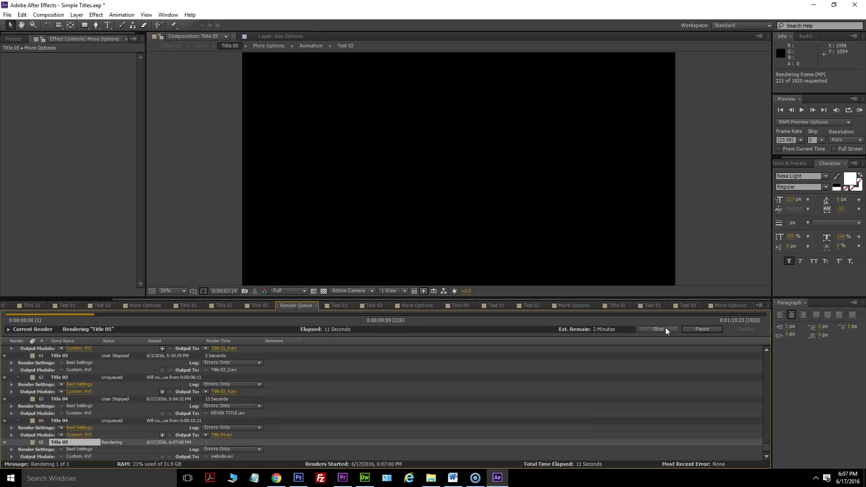
{"action": "left_click", "coordinate": [659, 329]}
{"action": "key", "text": "super+d"}
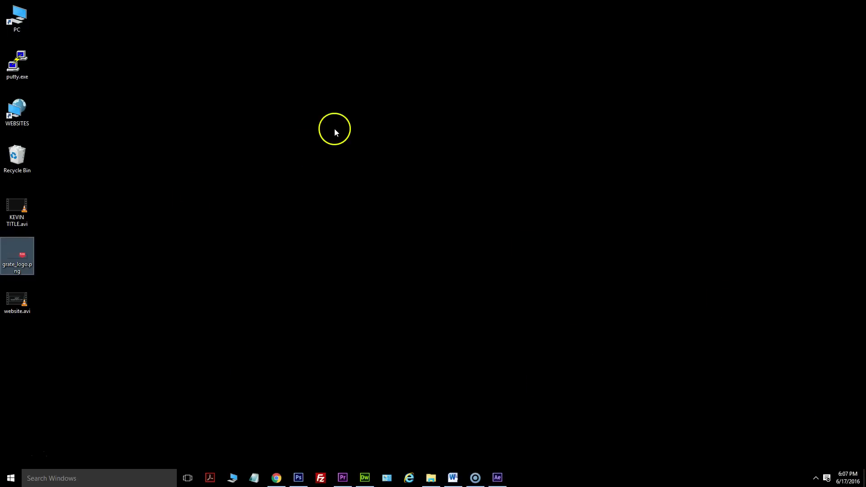
Copy website.avi from the desktop into the BABA9 > VIDEO folder.
{"action": "left_click", "coordinate": [434, 476]}
{"action": "left_click", "coordinate": [522, 96]}
{"action": "double_click", "coordinate": [498, 135]}
{"action": "left_click_drag", "start_coordinate": [27, 299], "coordinate": [510, 294]}
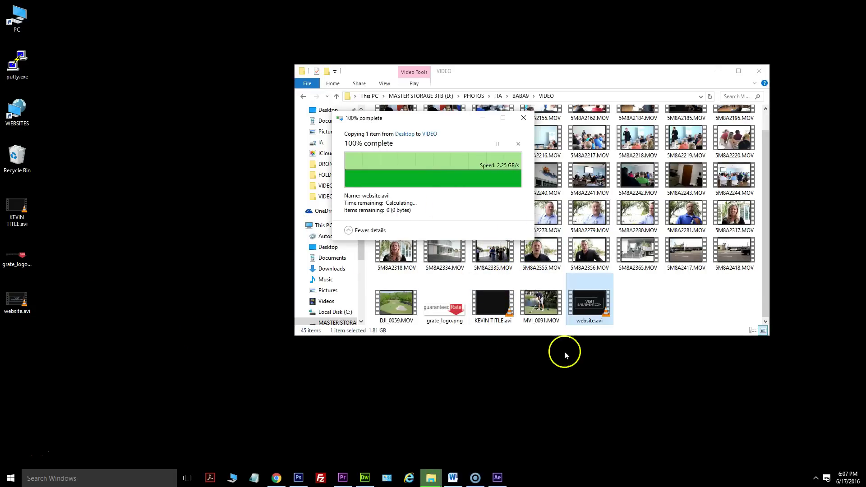
{"action": "left_click", "coordinate": [343, 478]}
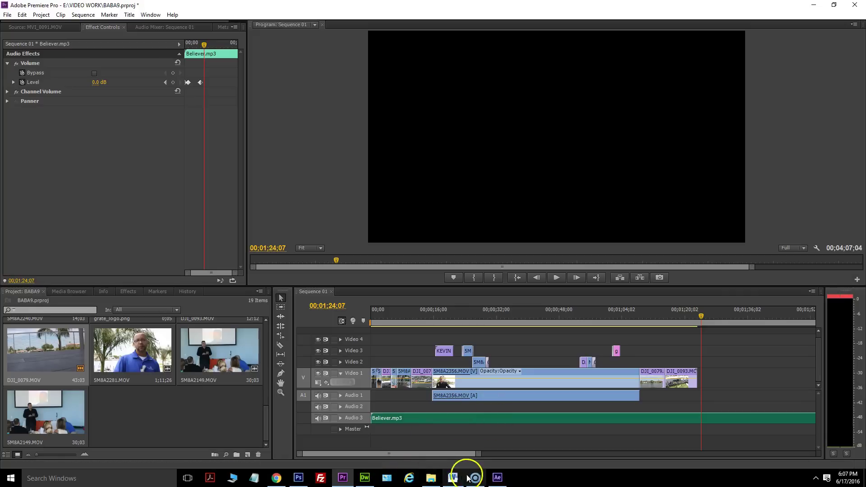
{"action": "left_click", "coordinate": [432, 478]}
Import website.avi and place it on Video 2 after DJI_0093.
{"action": "left_click_drag", "start_coordinate": [586, 304], "coordinate": [254, 349]}
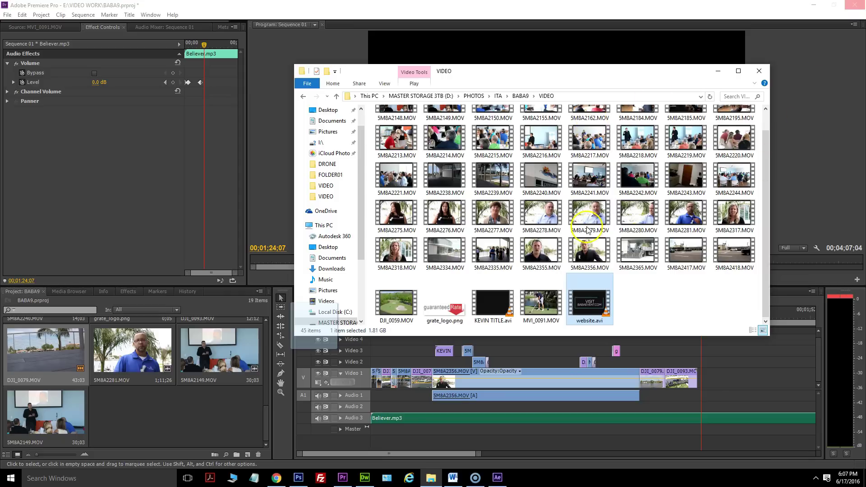
{"action": "left_click", "coordinate": [596, 307]}
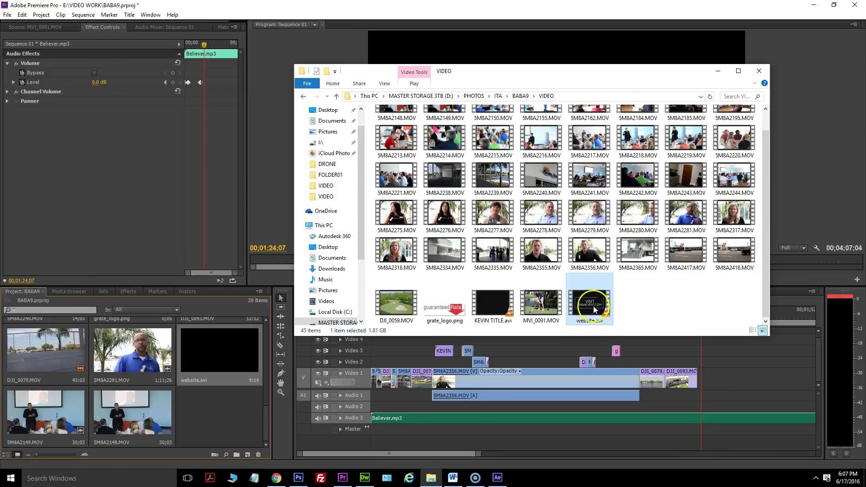
{"action": "left_click", "coordinate": [207, 357]}
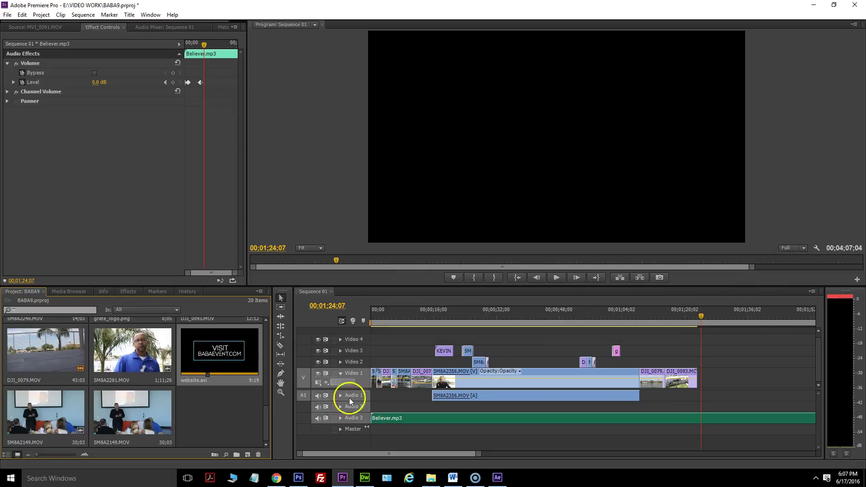
{"action": "left_click_drag", "start_coordinate": [215, 352], "coordinate": [700, 362]}
{"action": "left_click_drag", "start_coordinate": [702, 323], "coordinate": [696, 322]}
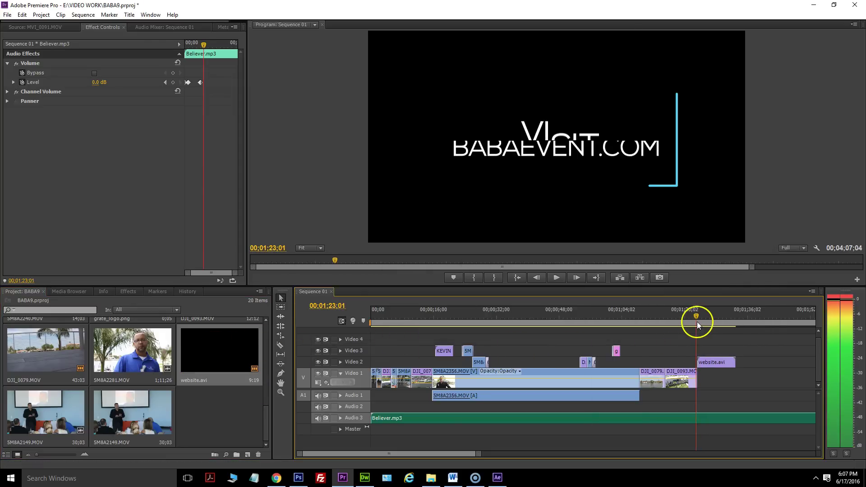
Add a Cross Dissolve at the Video 1 edit and play the ending.
{"action": "left_click", "coordinate": [131, 293]}
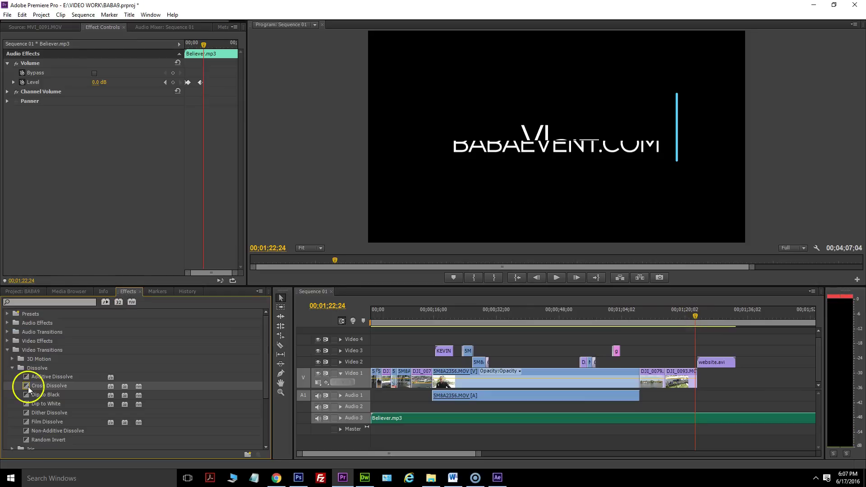
{"action": "left_click_drag", "start_coordinate": [28, 386], "coordinate": [708, 364]}
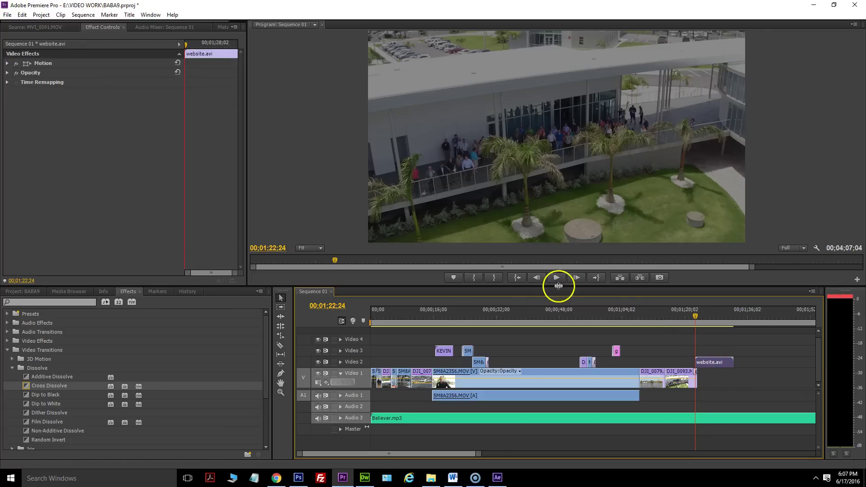
{"action": "left_click", "coordinate": [558, 280]}
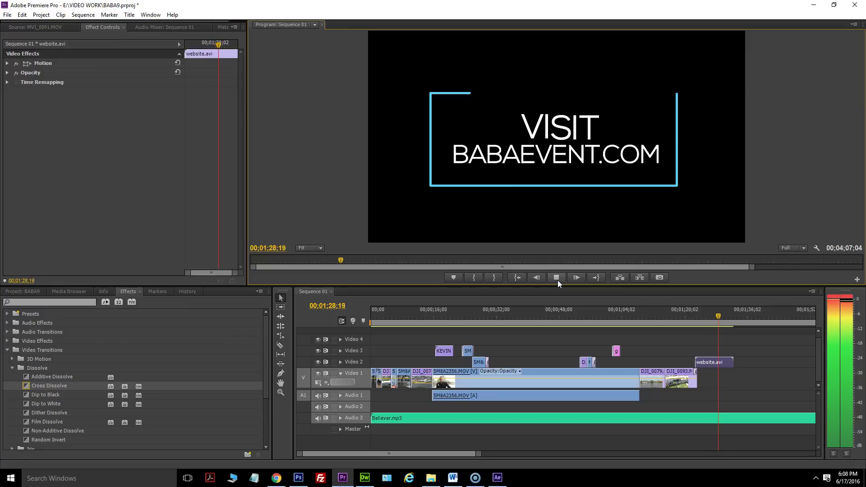
Stop playback, zoom out the timeline, and trim Believer.mp3 to end with the video.
{"action": "left_click", "coordinate": [558, 280]}
{"action": "left_click", "coordinate": [427, 453]}
{"action": "left_click_drag", "start_coordinate": [427, 453], "coordinate": [614, 447]}
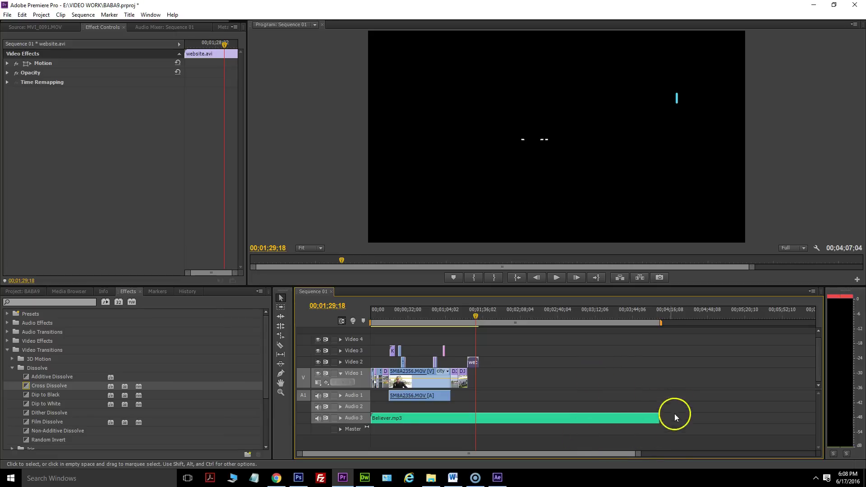
{"action": "left_click_drag", "start_coordinate": [661, 415], "coordinate": [480, 410]}
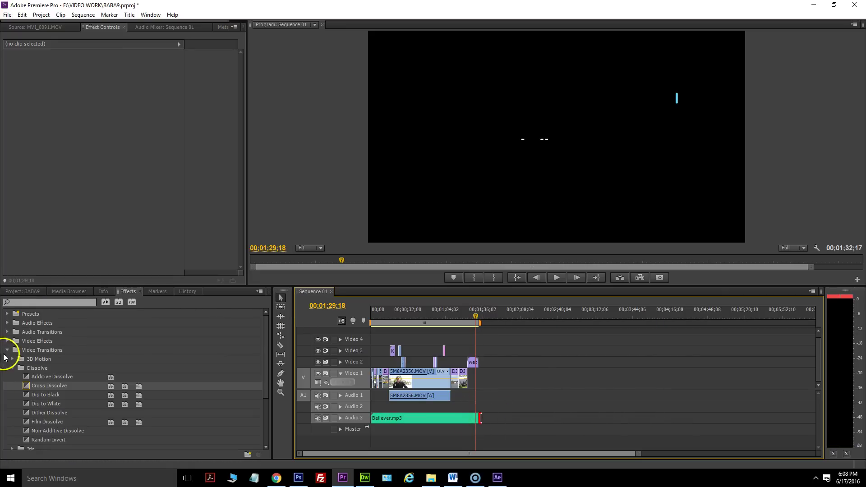
Apply the Crossfade > Exponential Fade to Believer.mp3's end and play to hear it.
{"action": "left_click", "coordinate": [7, 351]}
{"action": "left_click", "coordinate": [7, 332]}
{"action": "left_click", "coordinate": [12, 342]}
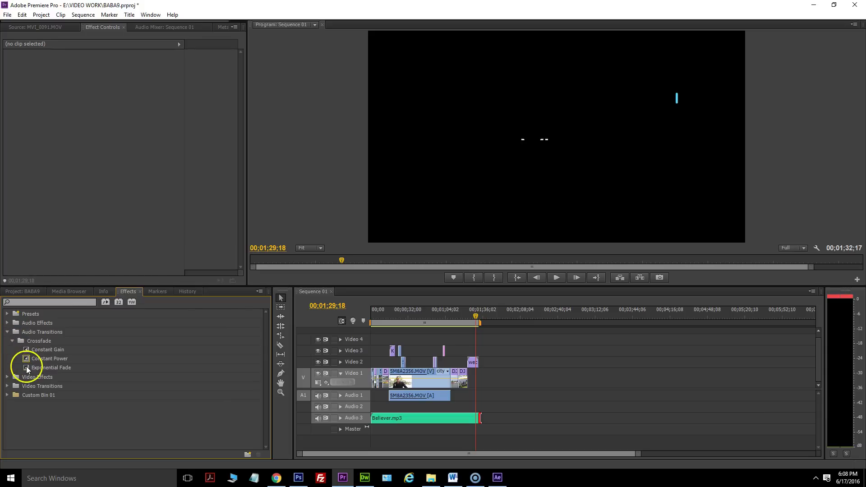
{"action": "left_click", "coordinate": [26, 367]}
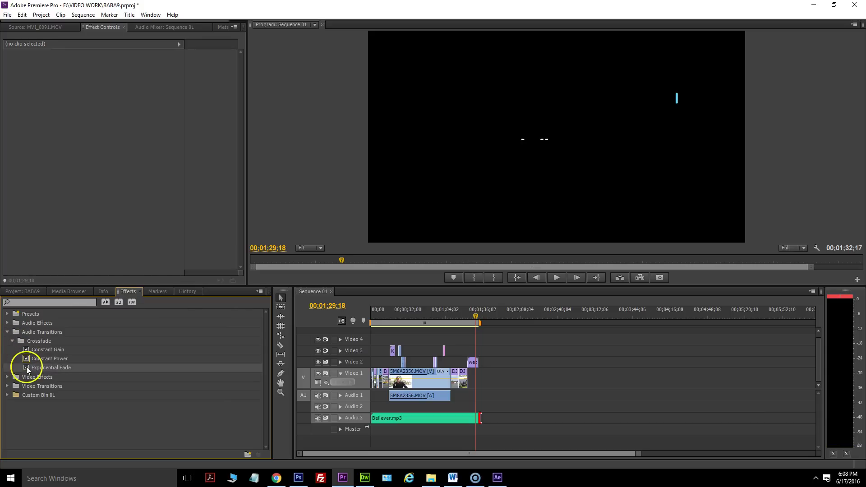
{"action": "left_click_drag", "start_coordinate": [23, 368], "coordinate": [480, 419]}
{"action": "left_click", "coordinate": [560, 280]}
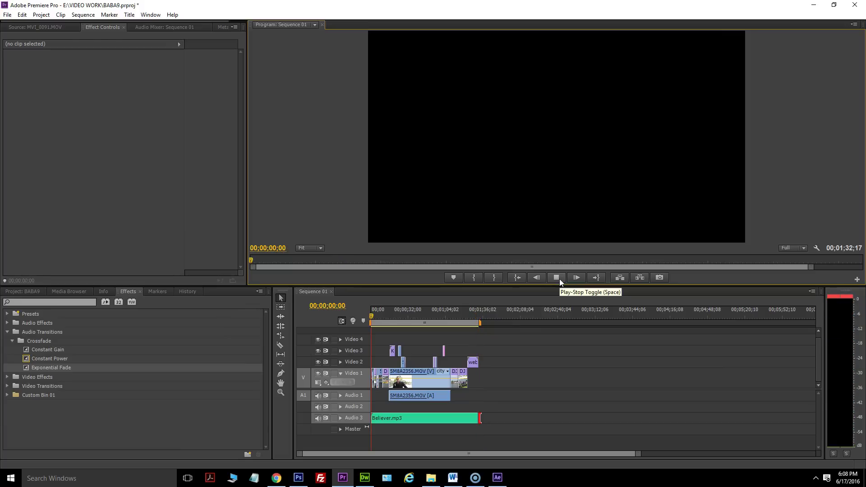
Stop playback and move to 01;09;26 on the selected DJI_0079 drone clip.
{"action": "left_click", "coordinate": [536, 278]}
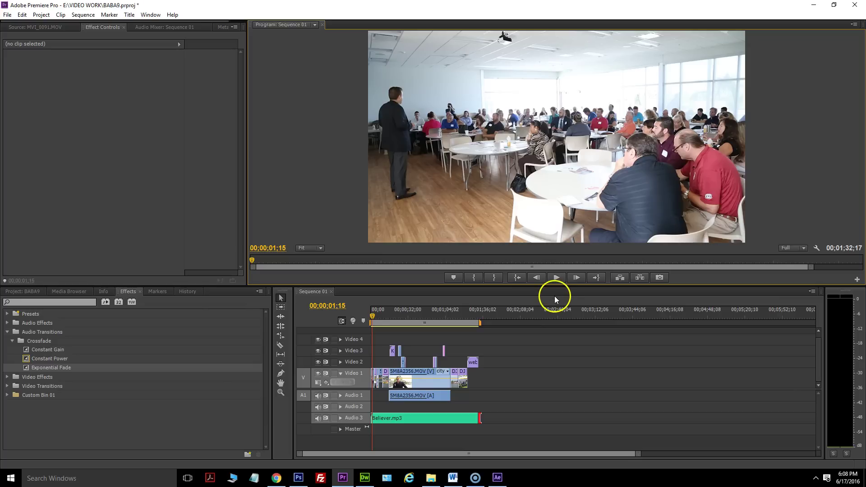
{"action": "left_click", "coordinate": [453, 310]}
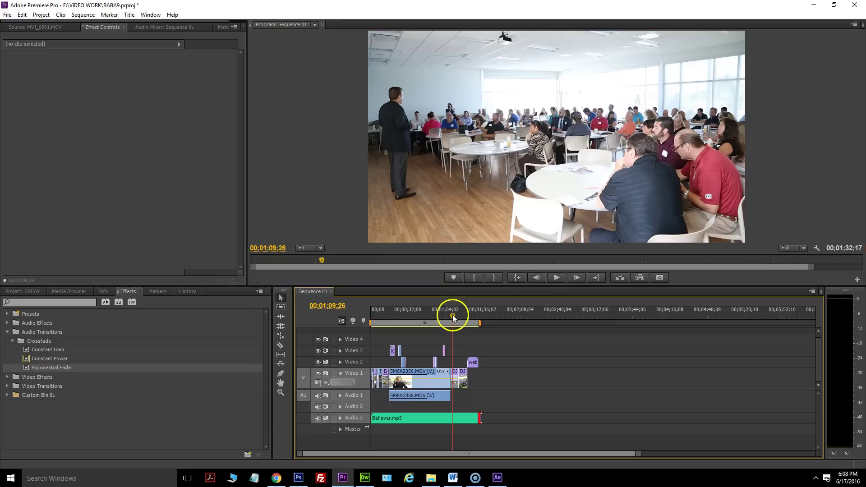
{"action": "left_click", "coordinate": [454, 378]}
{"action": "left_click_drag", "start_coordinate": [639, 454], "coordinate": [572, 455]}
Apply the Color Correction > RGB Curves effect to the DJI_0079 clip.
{"action": "left_click", "coordinate": [18, 291]}
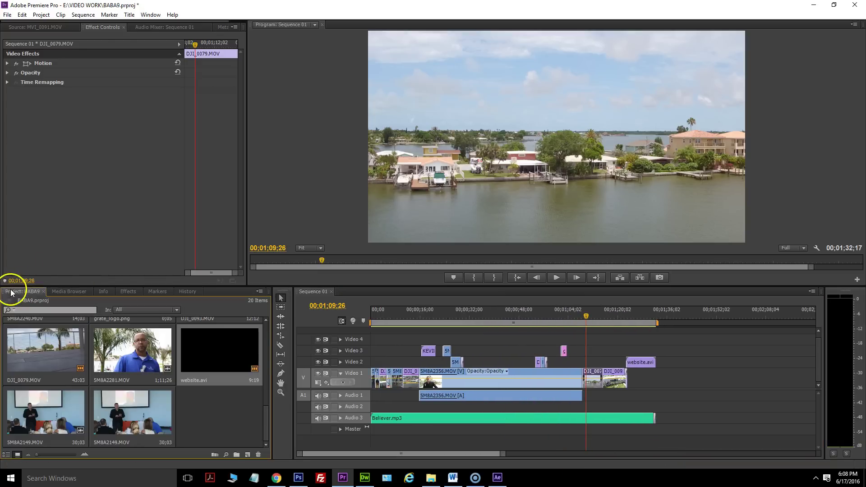
{"action": "left_click", "coordinate": [129, 293]}
{"action": "left_click", "coordinate": [7, 332]}
{"action": "left_click", "coordinate": [6, 350]}
{"action": "left_click", "coordinate": [7, 350]}
{"action": "left_click", "coordinate": [7, 341]}
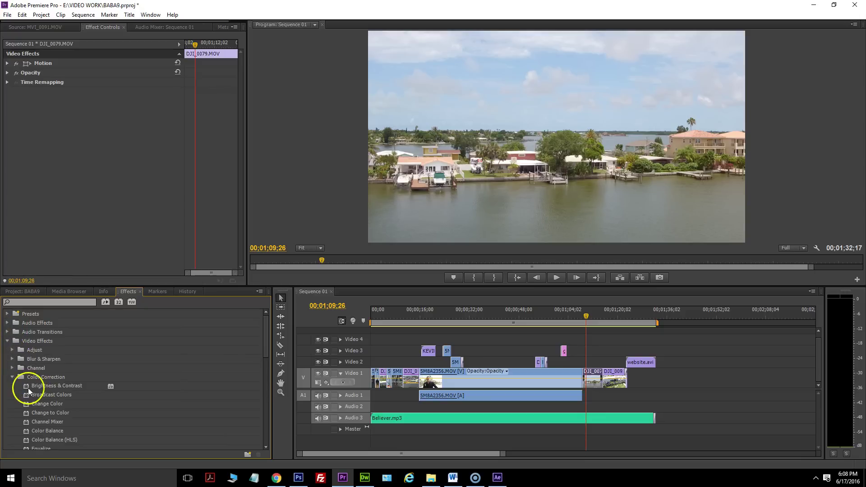
{"action": "scroll", "coordinate": [36, 402], "scroll_direction": "down", "scroll_amount": 6}
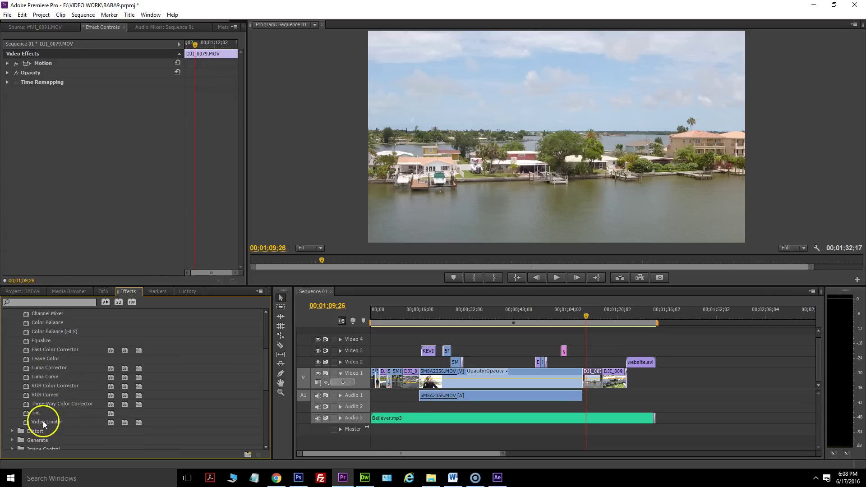
{"action": "left_click_drag", "start_coordinate": [47, 394], "coordinate": [599, 373]}
{"action": "left_click_drag", "start_coordinate": [34, 202], "coordinate": [68, 172]}
Raise DJI_0079's Master curve points to brighten it, then move to DJI_0093 at 01;19;26.
{"action": "left_click_drag", "start_coordinate": [41, 209], "coordinate": [41, 206]}
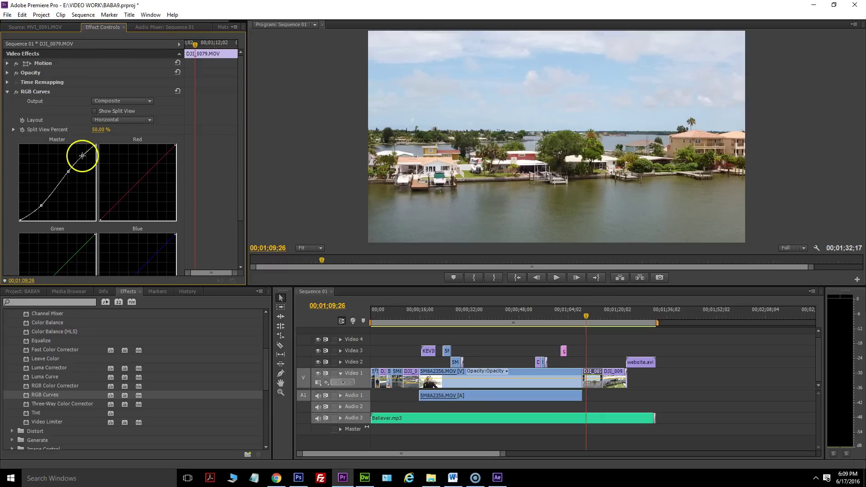
{"action": "left_click_drag", "start_coordinate": [83, 155], "coordinate": [84, 156]}
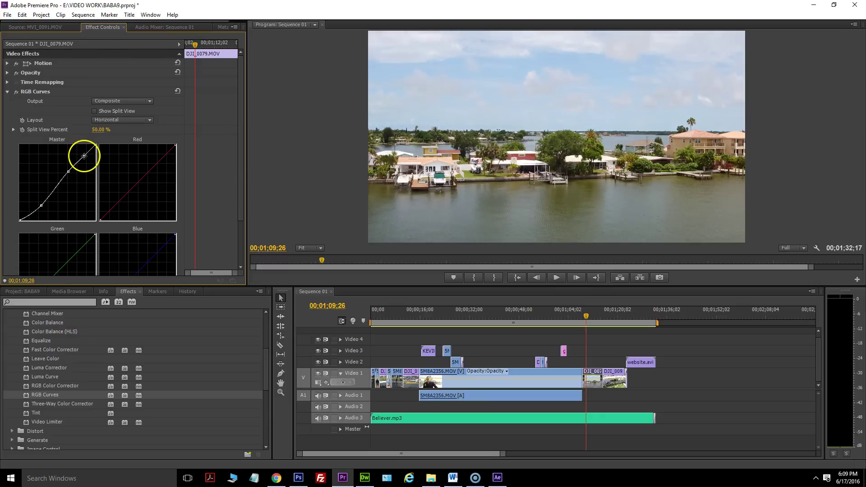
{"action": "left_click", "coordinate": [490, 346]}
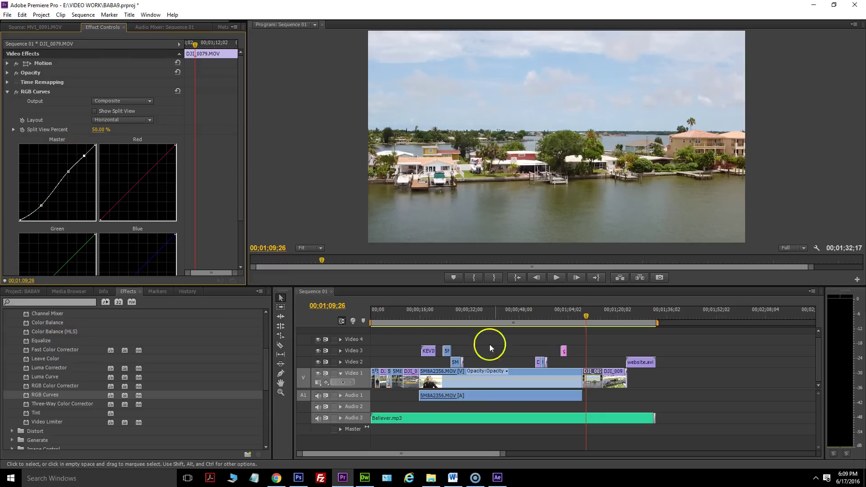
{"action": "left_click", "coordinate": [615, 375]}
{"action": "left_click", "coordinate": [617, 318]}
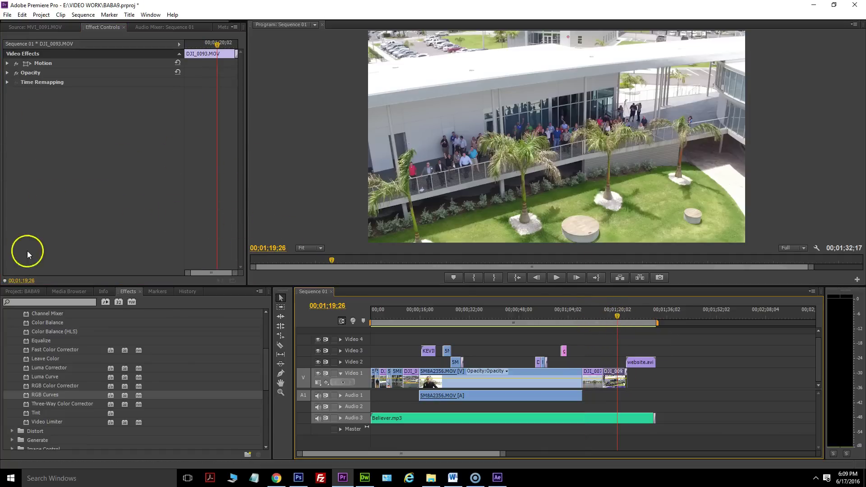
Apply RGB Curves to DJI_0093, reshaping the Master curve and keeping red near neutral.
{"action": "left_click_drag", "start_coordinate": [29, 399], "coordinate": [617, 380]}
{"action": "left_click_drag", "start_coordinate": [35, 203], "coordinate": [58, 184]}
{"action": "left_click_drag", "start_coordinate": [82, 159], "coordinate": [83, 155]}
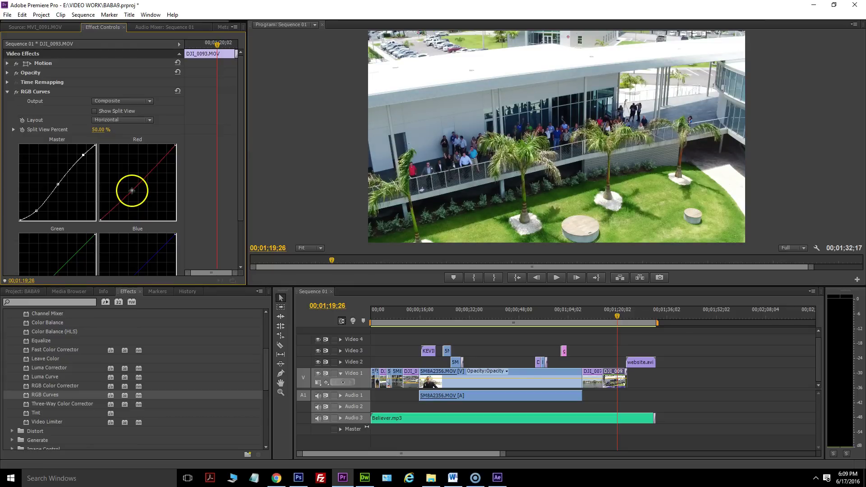
{"action": "mouse_move", "coordinate": [130, 188]}
{"action": "left_mouse_down"}
{"action": "mouse_move", "coordinate": [116, 169]}
{"action": "mouse_move", "coordinate": [141, 207]}
{"action": "mouse_move", "coordinate": [129, 191]}
{"action": "left_mouse_up"}
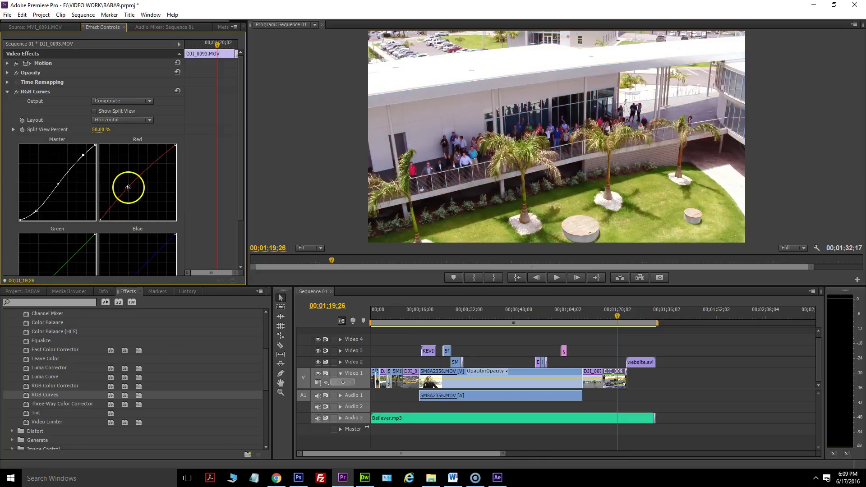
{"action": "left_click_drag", "start_coordinate": [130, 191], "coordinate": [129, 189]}
Play DJI_0093 to review the grade and stop around 01;22;22.
{"action": "scroll", "coordinate": [151, 238], "scroll_direction": "down", "scroll_amount": 1}
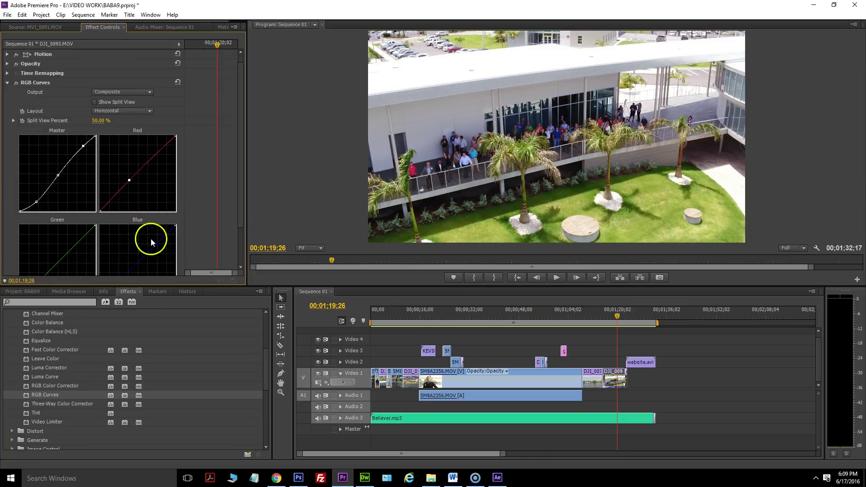
{"action": "left_click", "coordinate": [563, 278]}
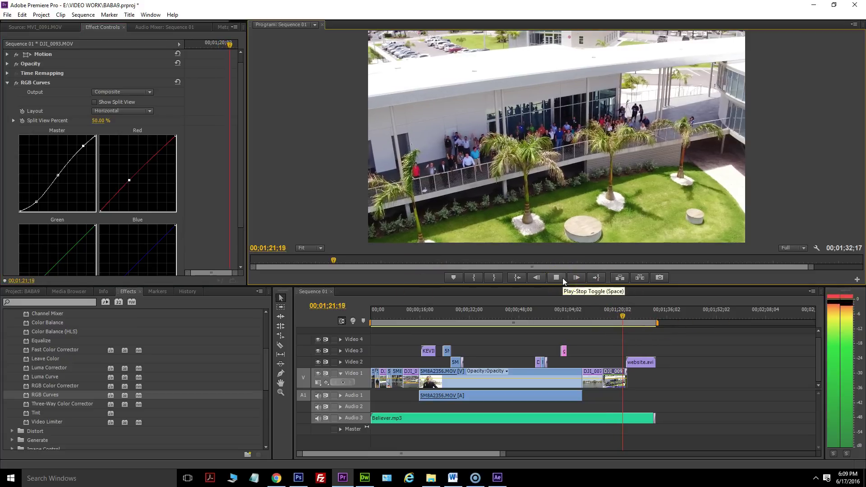
{"action": "left_click", "coordinate": [540, 357]}
{"action": "left_click", "coordinate": [423, 333]}
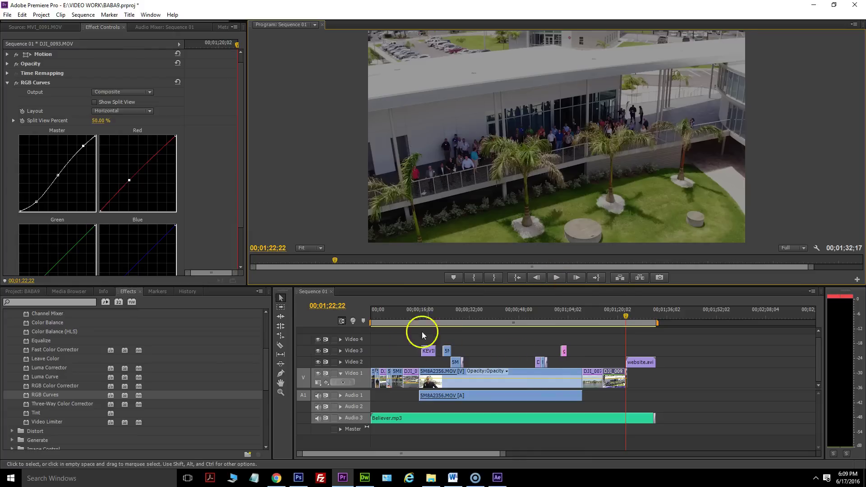
From the sequence start, open Export Media with Source Range set to Entire Sequence.
{"action": "key", "text": "Home"}
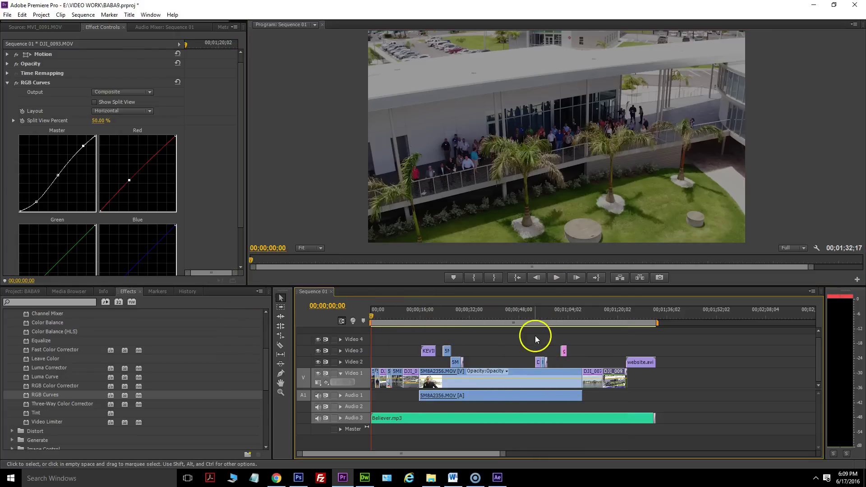
{"action": "left_click", "coordinate": [7, 16]}
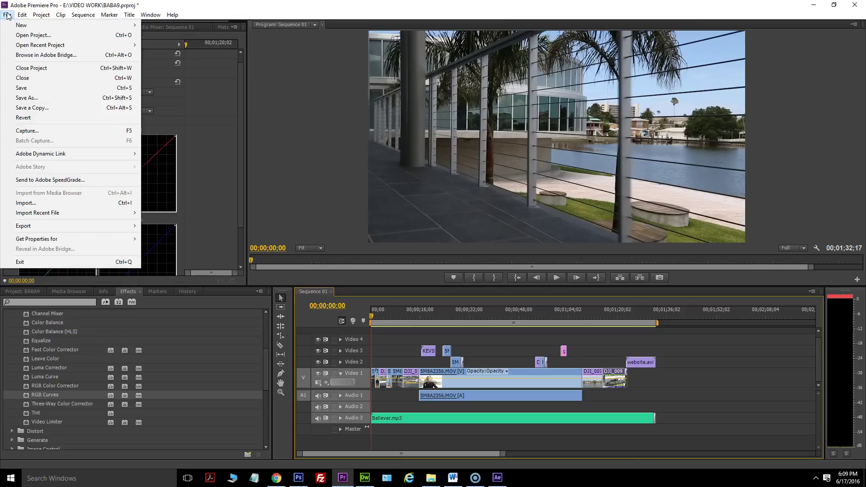
{"action": "left_click", "coordinate": [20, 228]}
{"action": "left_click", "coordinate": [163, 226]}
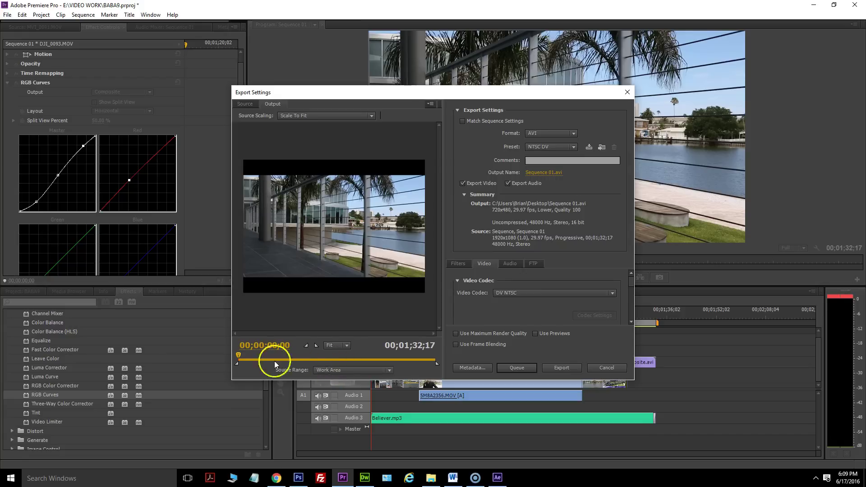
{"action": "left_click", "coordinate": [348, 370]}
{"action": "left_click", "coordinate": [348, 380]}
{"action": "left_click", "coordinate": [373, 358]}
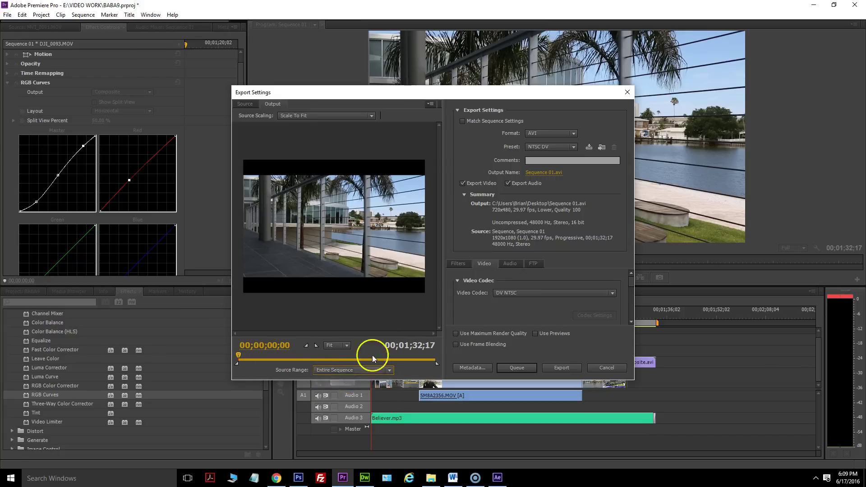
Choose H.264 with the Android Tablet 1080p 29.97 preset and name the output BABA9 VIDEO.
{"action": "left_click", "coordinate": [547, 133]}
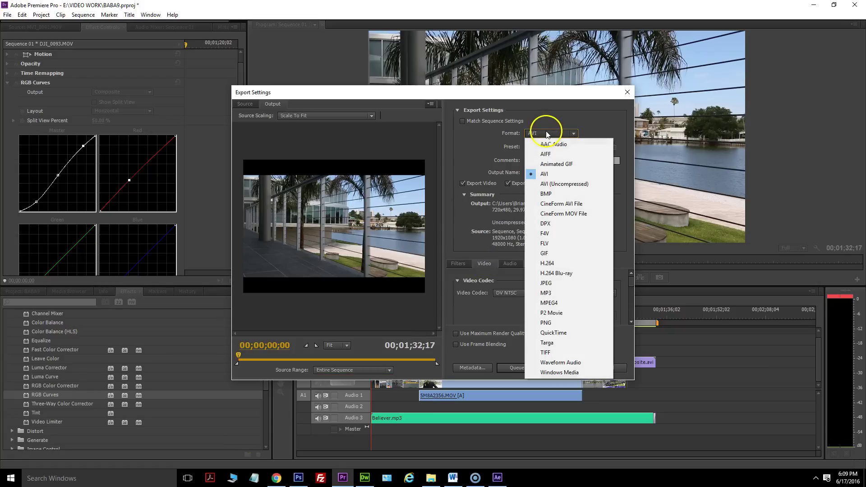
{"action": "left_click", "coordinate": [564, 263]}
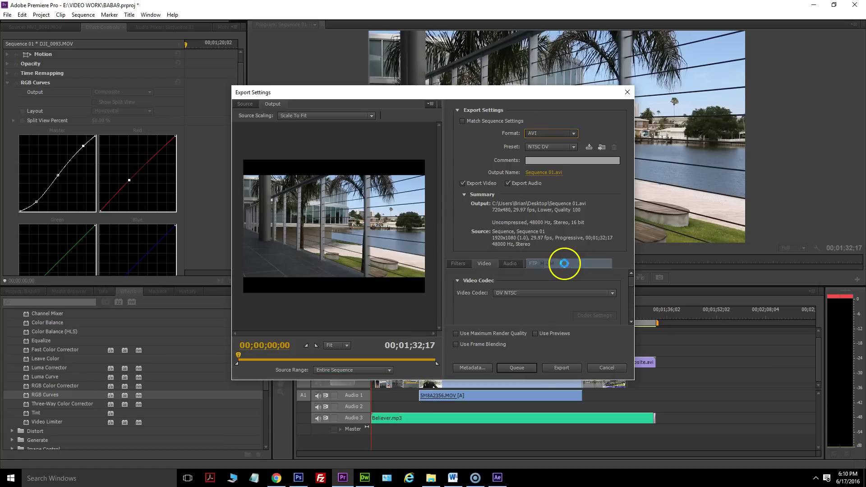
{"action": "left_click", "coordinate": [536, 147]}
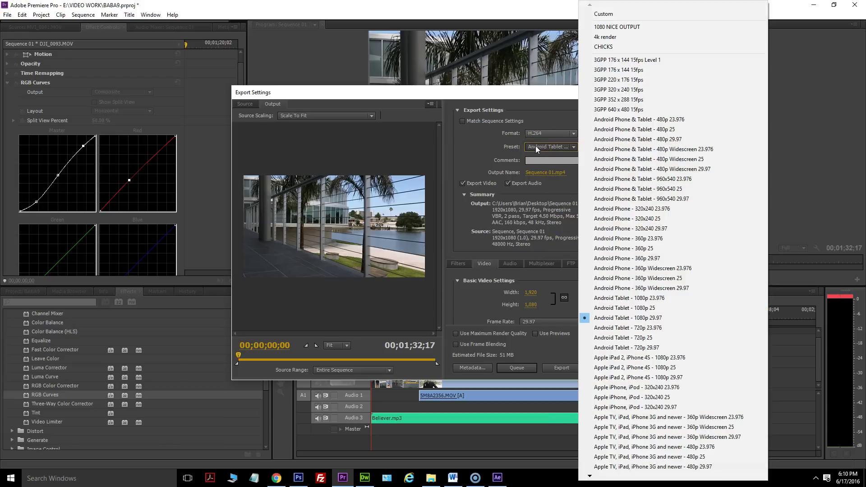
{"action": "left_click", "coordinate": [628, 322]}
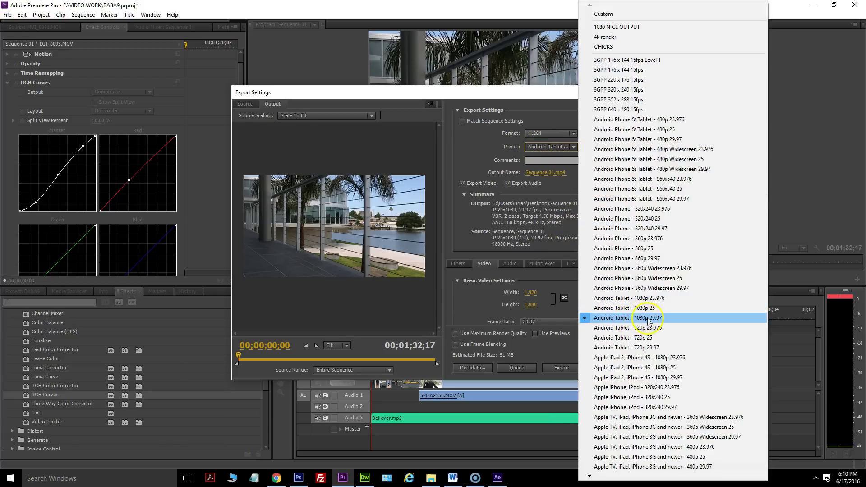
{"action": "left_click", "coordinate": [473, 158]}
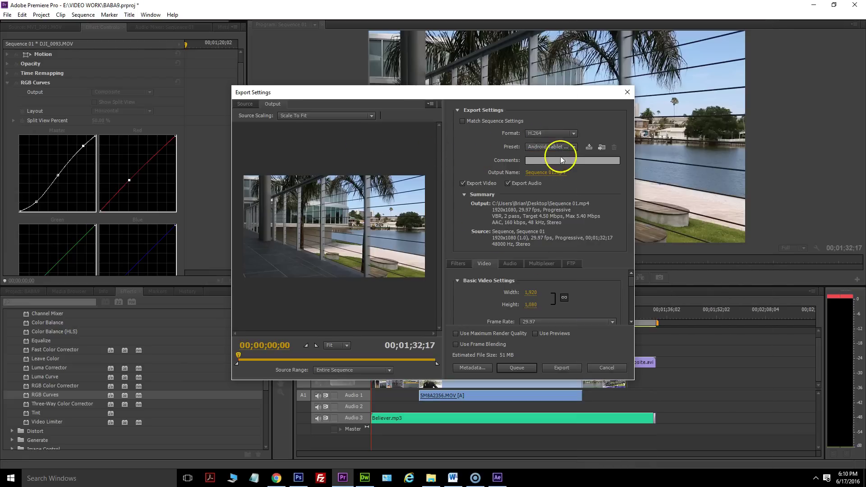
{"action": "left_click", "coordinate": [526, 174]}
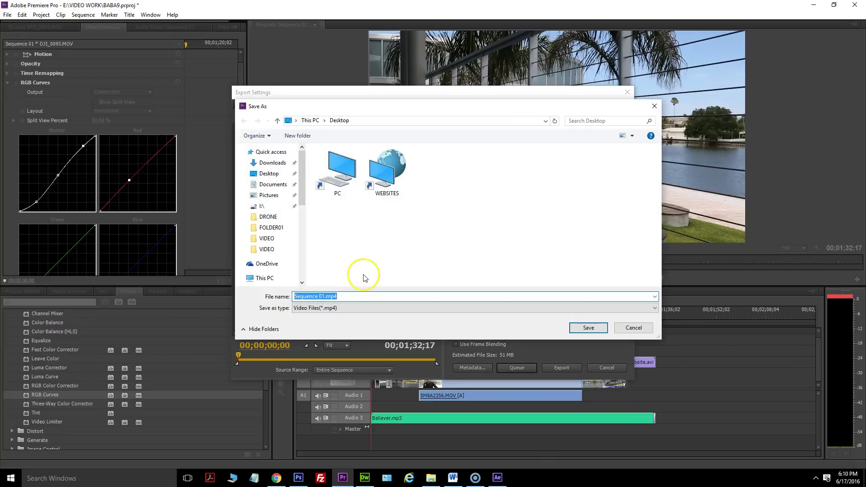
{"action": "type", "text": "BABA9 VIDEO"}
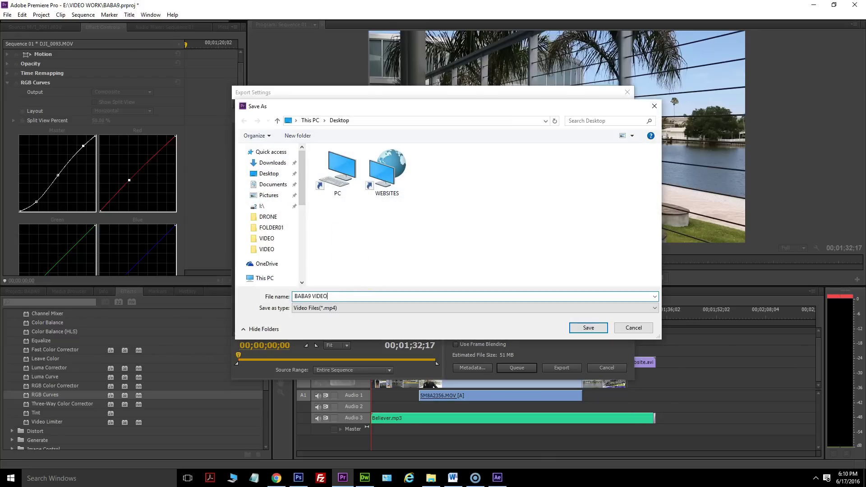
{"action": "key", "text": "Return"}
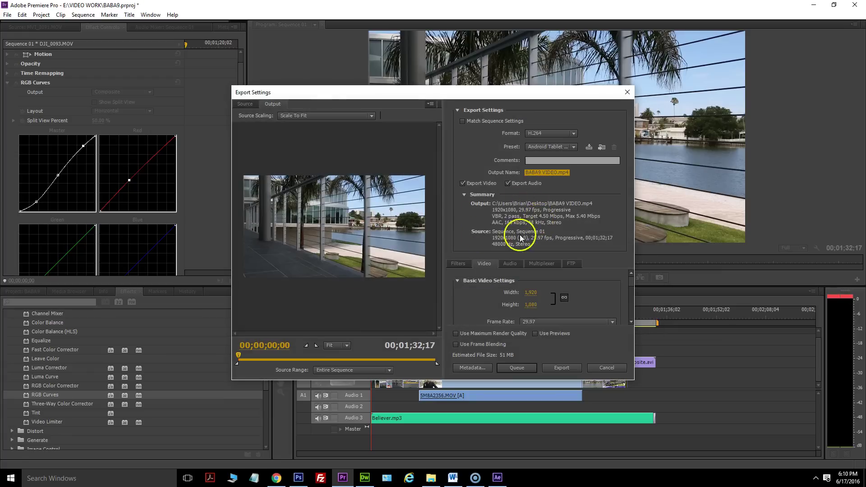
Export with maximum render quality and Target and Maximum Bitrate set to 8 Mbps.
{"action": "scroll", "coordinate": [513, 289], "scroll_direction": "down", "scroll_amount": 1}
{"action": "scroll", "coordinate": [513, 298], "scroll_direction": "down", "scroll_amount": 1}
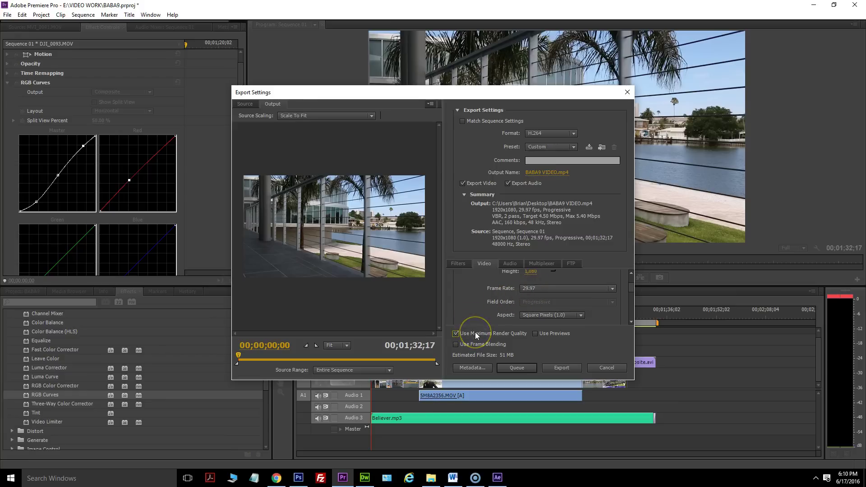
{"action": "scroll", "coordinate": [470, 296], "scroll_direction": "down", "scroll_amount": 2}
{"action": "scroll", "coordinate": [497, 300], "scroll_direction": "down", "scroll_amount": 1}
{"action": "scroll", "coordinate": [485, 297], "scroll_direction": "down", "scroll_amount": 2}
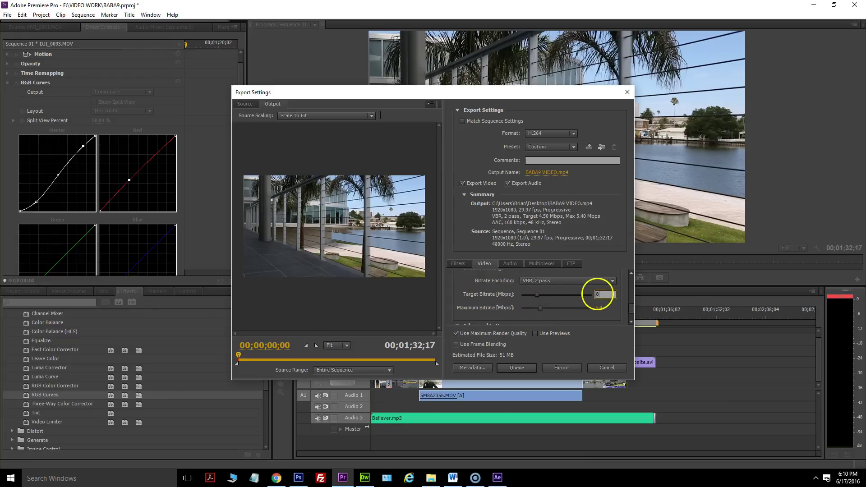
{"action": "key", "text": "Return"}
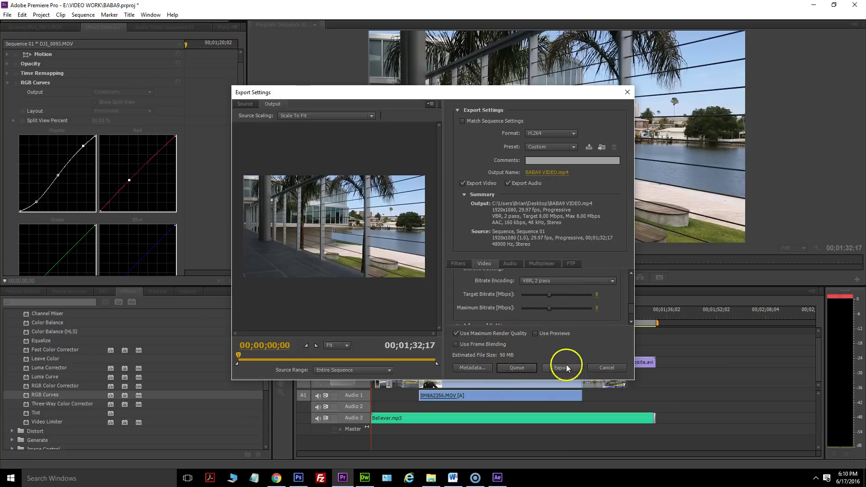
{"action": "scroll", "coordinate": [483, 289], "scroll_direction": "down", "scroll_amount": 2}
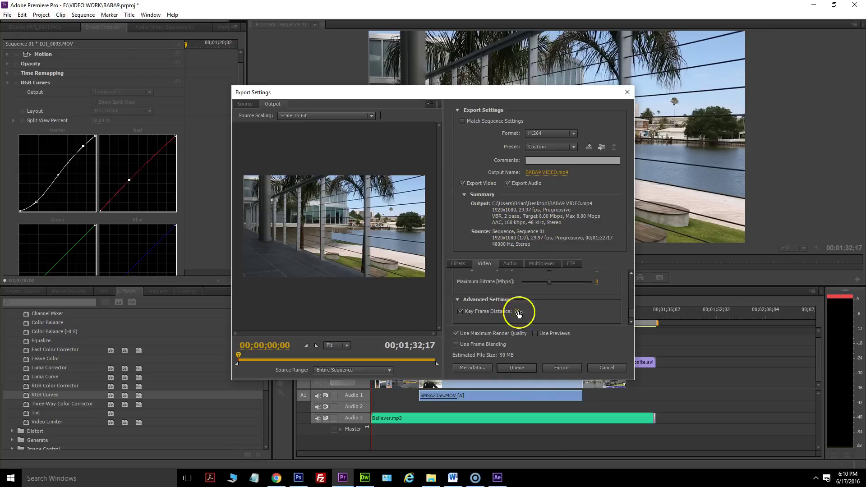
{"action": "left_click", "coordinate": [564, 368]}
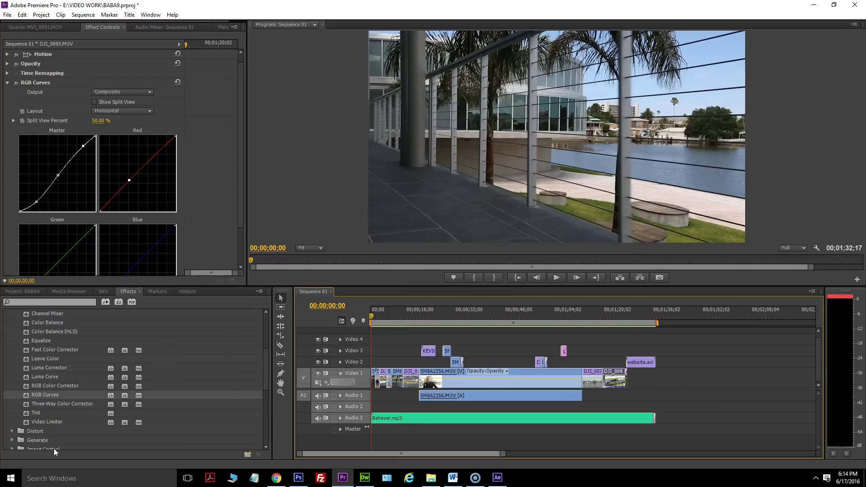
Save the project, close Premiere Pro and minimize the browser window.
{"action": "left_click", "coordinate": [7, 15]}
{"action": "left_click", "coordinate": [30, 89]}
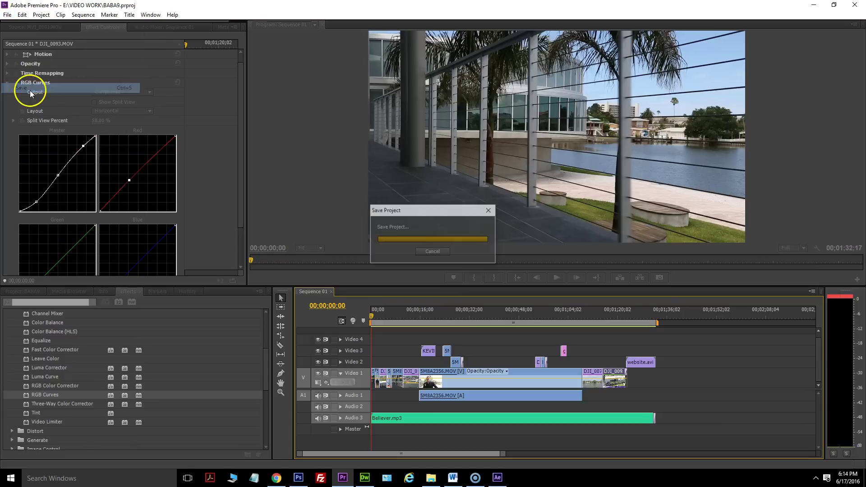
{"action": "left_click", "coordinate": [856, 5]}
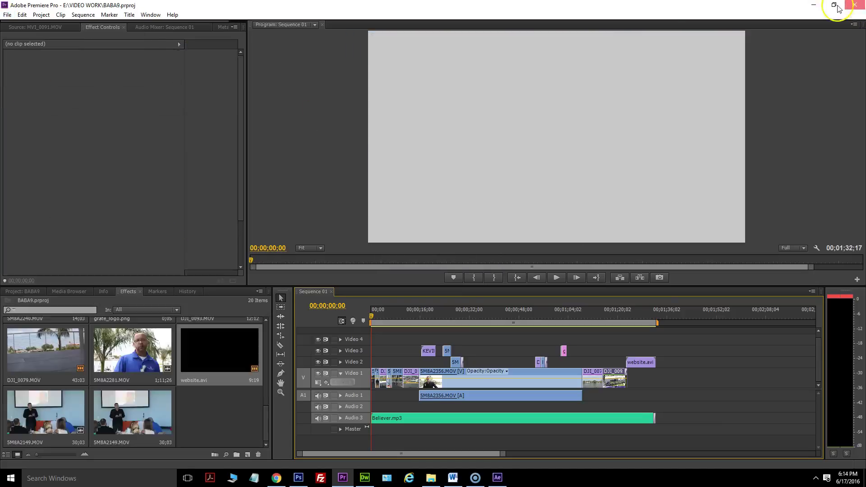
{"action": "left_click", "coordinate": [815, 8]}
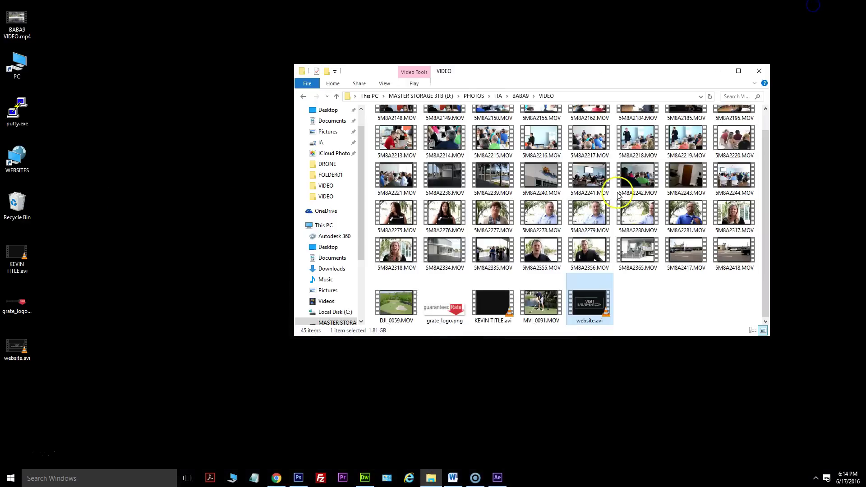
Close the video folder window and select BABA9 VIDEO.mp4 on the desktop.
{"action": "left_click", "coordinate": [763, 71]}
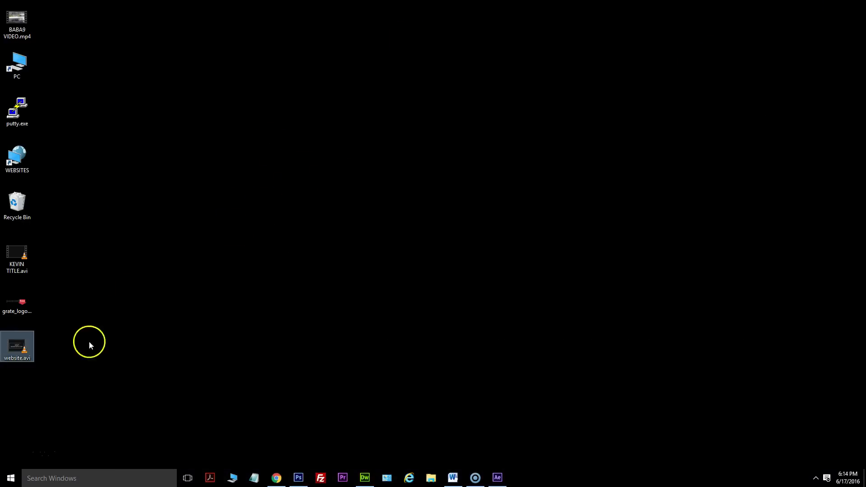
{"action": "left_click", "coordinate": [11, 17]}
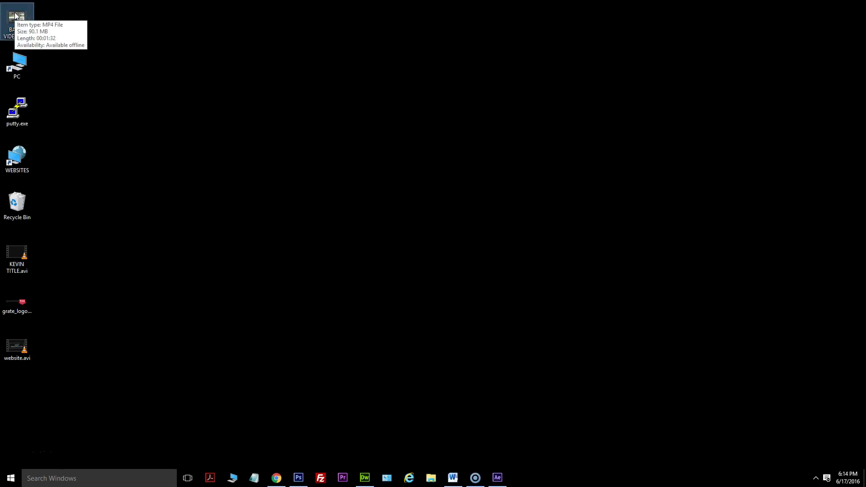
Play BABA9 VIDEO.mp4 in Movies & TV through to its 0:01:32 end.
{"action": "double_click", "coordinate": [15, 15]}
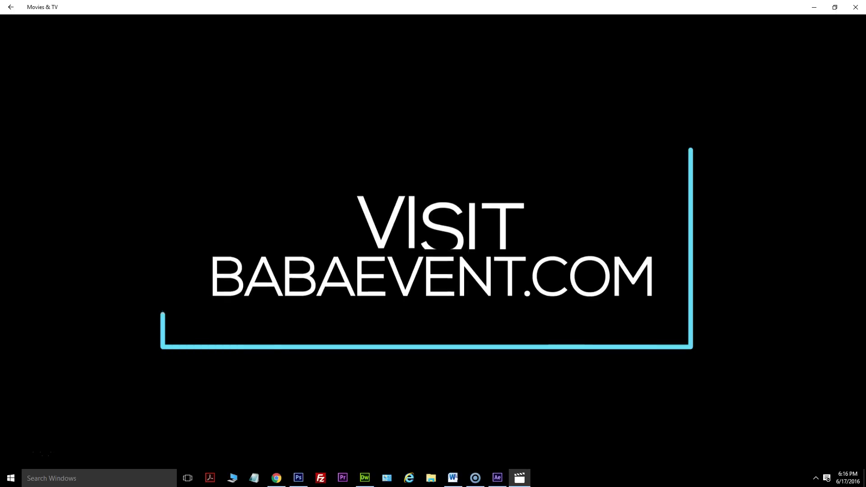
{"action": "mouse_move", "coordinate": [372, 367]}
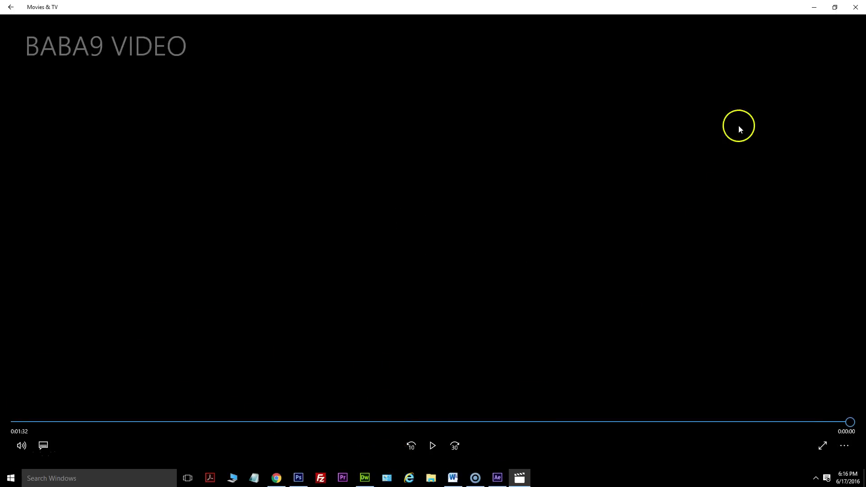
Close Movies & TV, reopen BABA9 VIDEO.mp4, then deselect it on the desktop.
{"action": "left_click", "coordinate": [856, 7]}
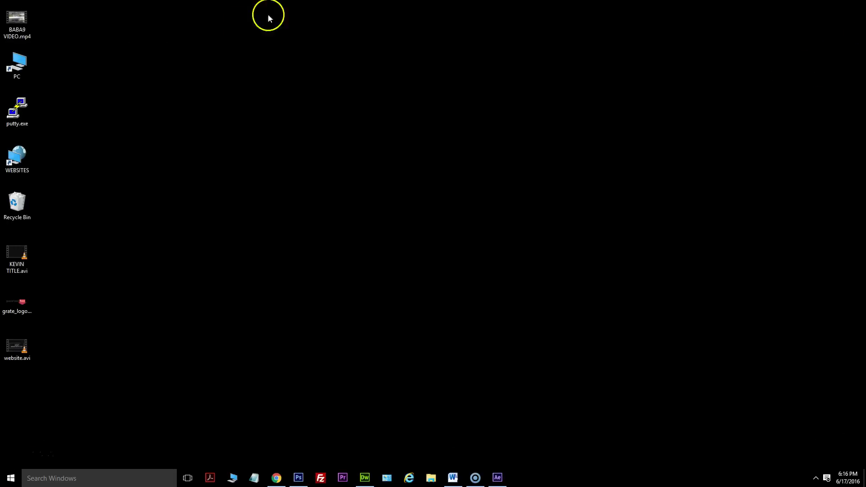
{"action": "left_click", "coordinate": [20, 33]}
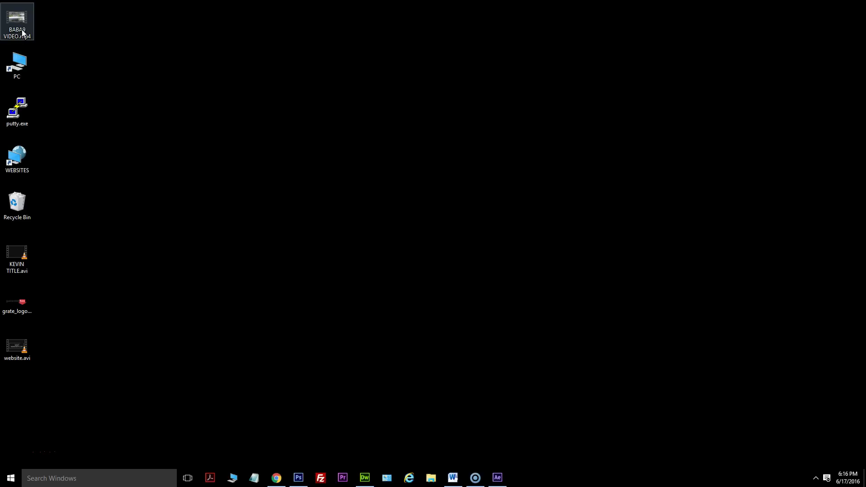
{"action": "double_click", "coordinate": [23, 32]}
{"action": "left_click", "coordinate": [67, 48]}
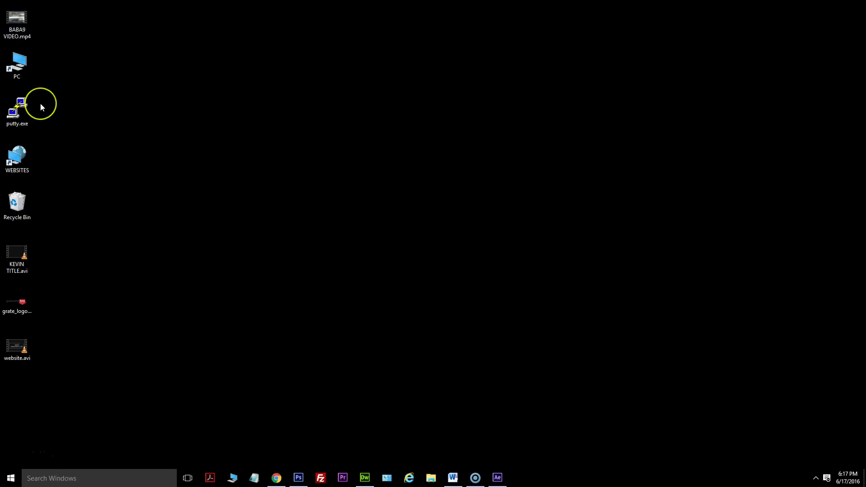